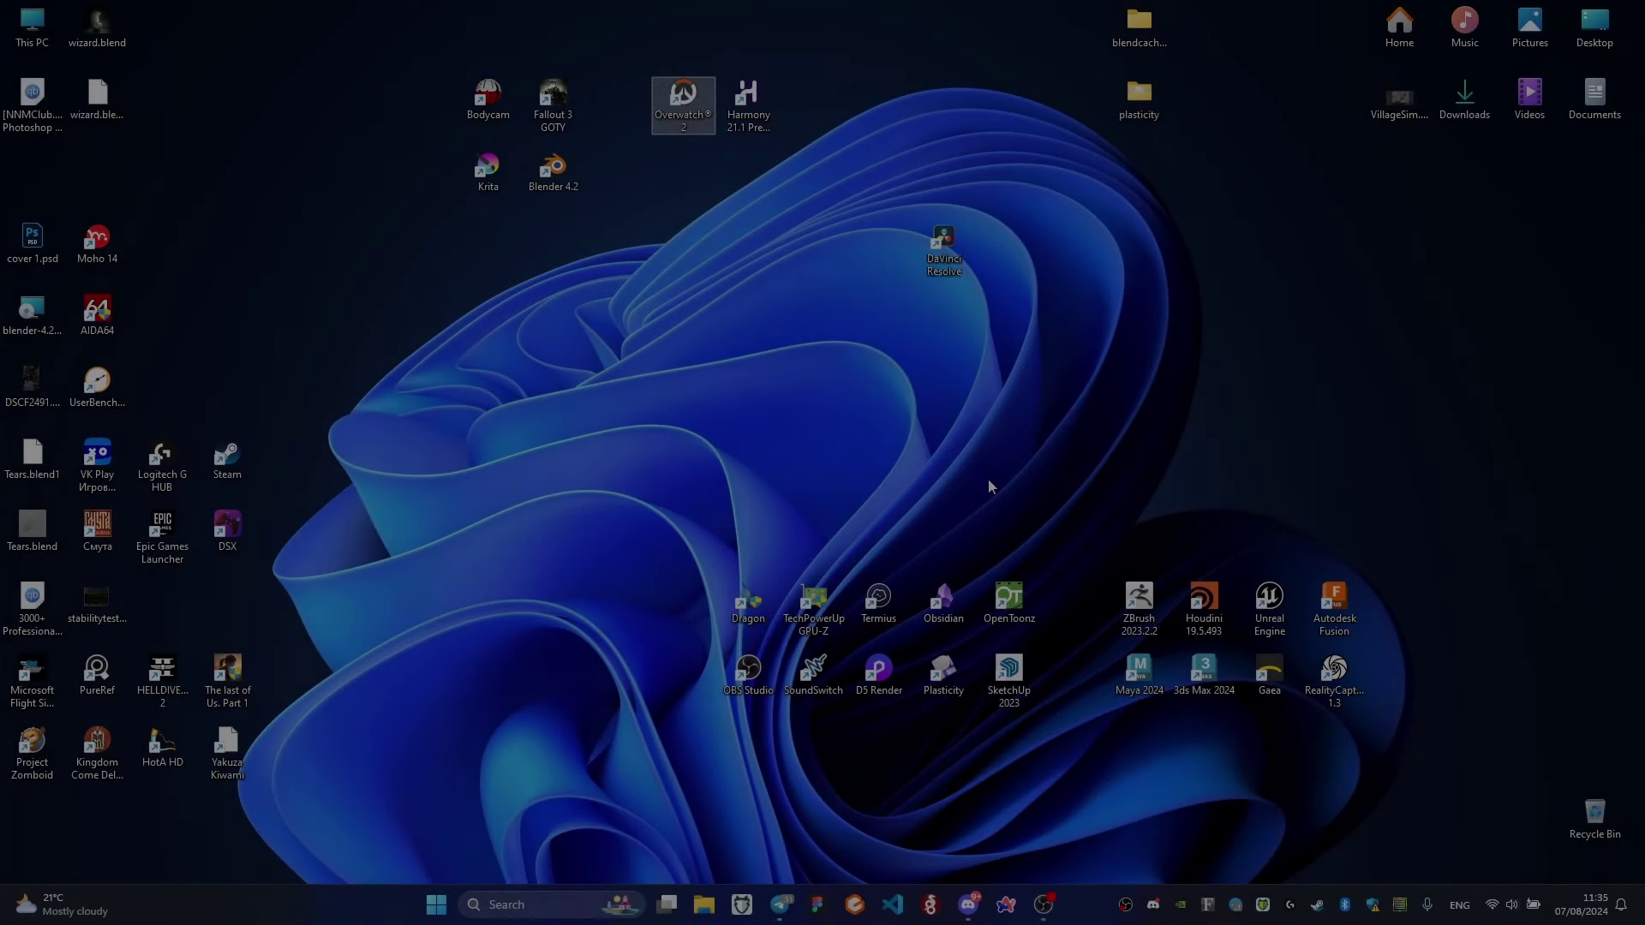
Move the Blender 4.2 desktop shortcut and launch Blender from it.
drag(567, 191, 769, 420)
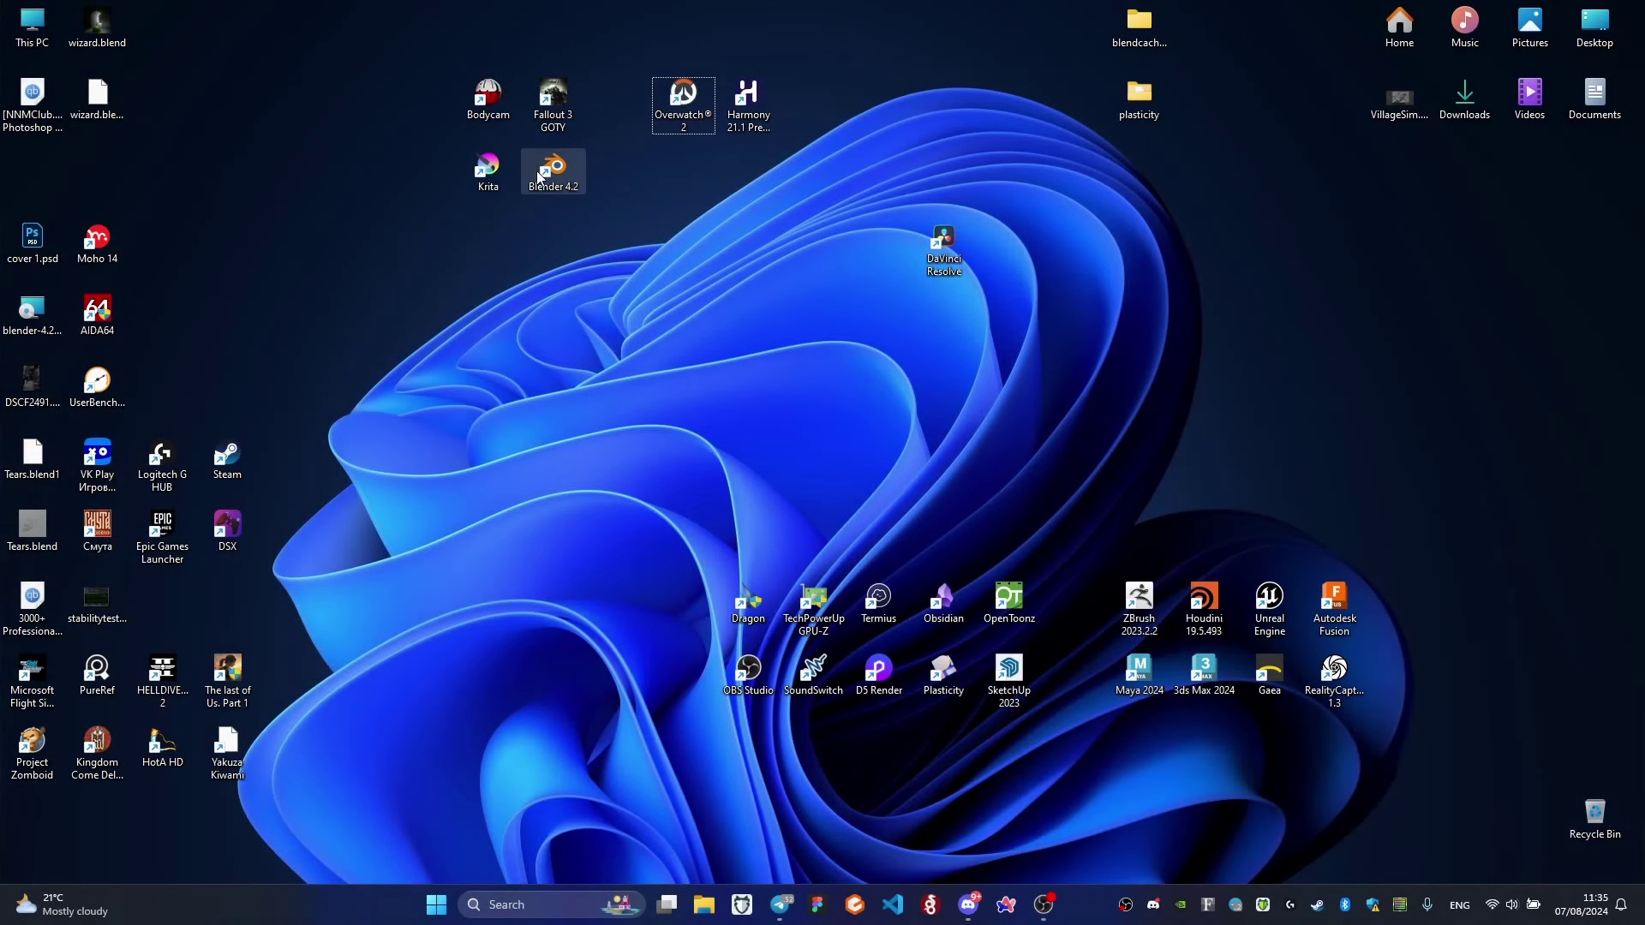
double_click(747, 395)
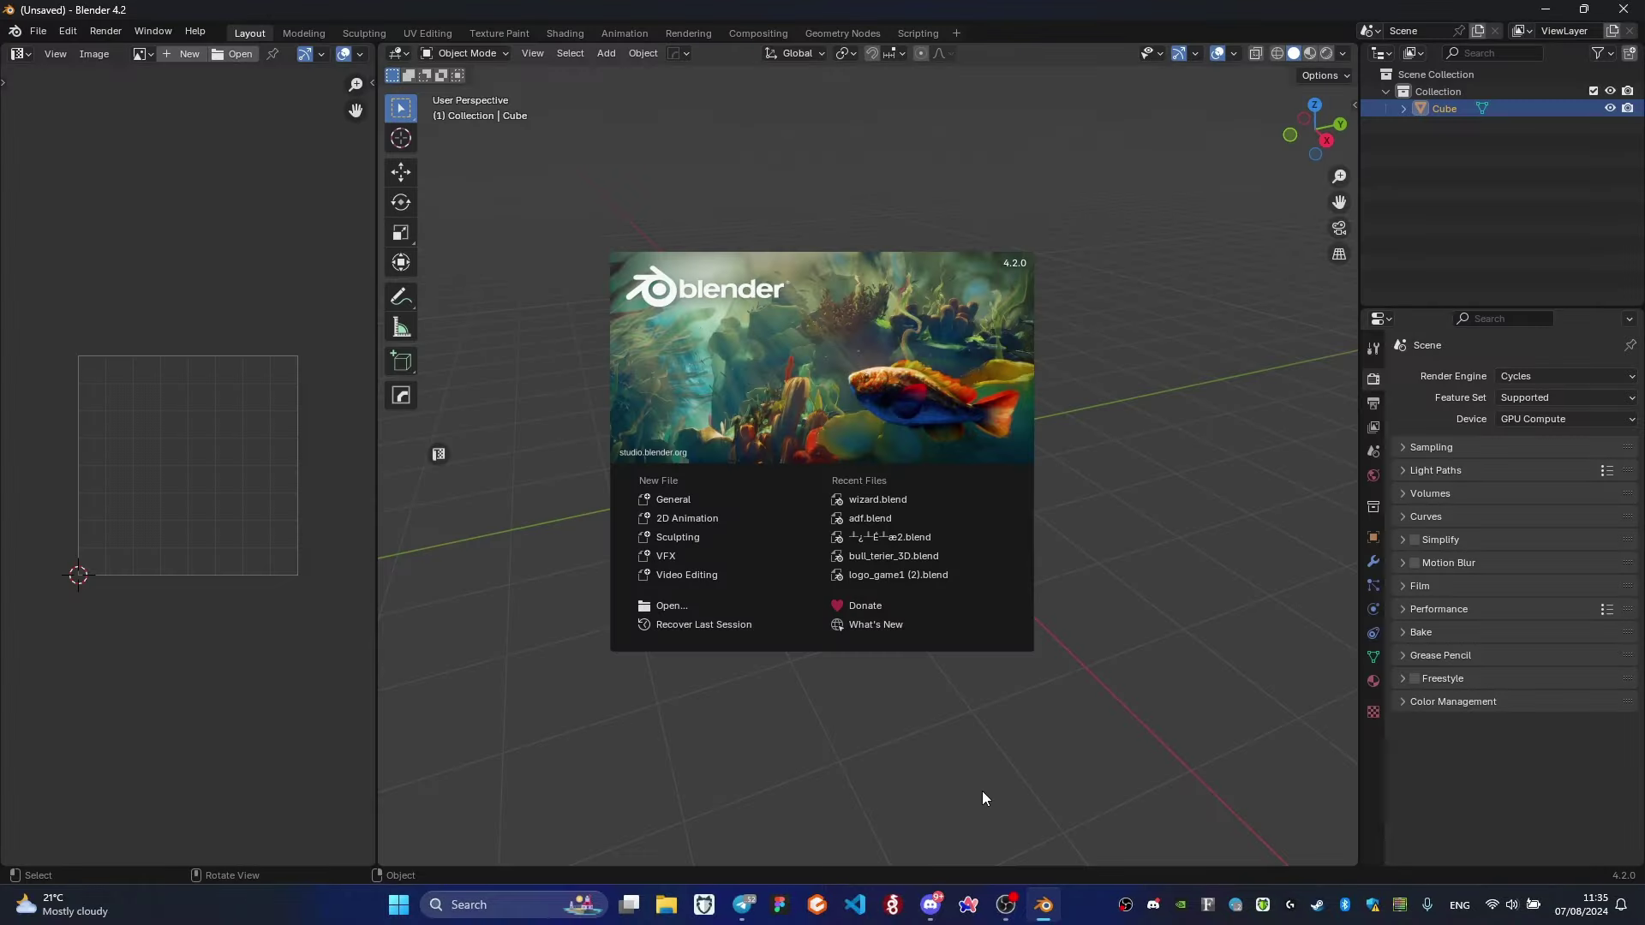
Dismiss the splash screen and reload Blender's factory default settings and startup scene.
click(257, 514)
click(38, 32)
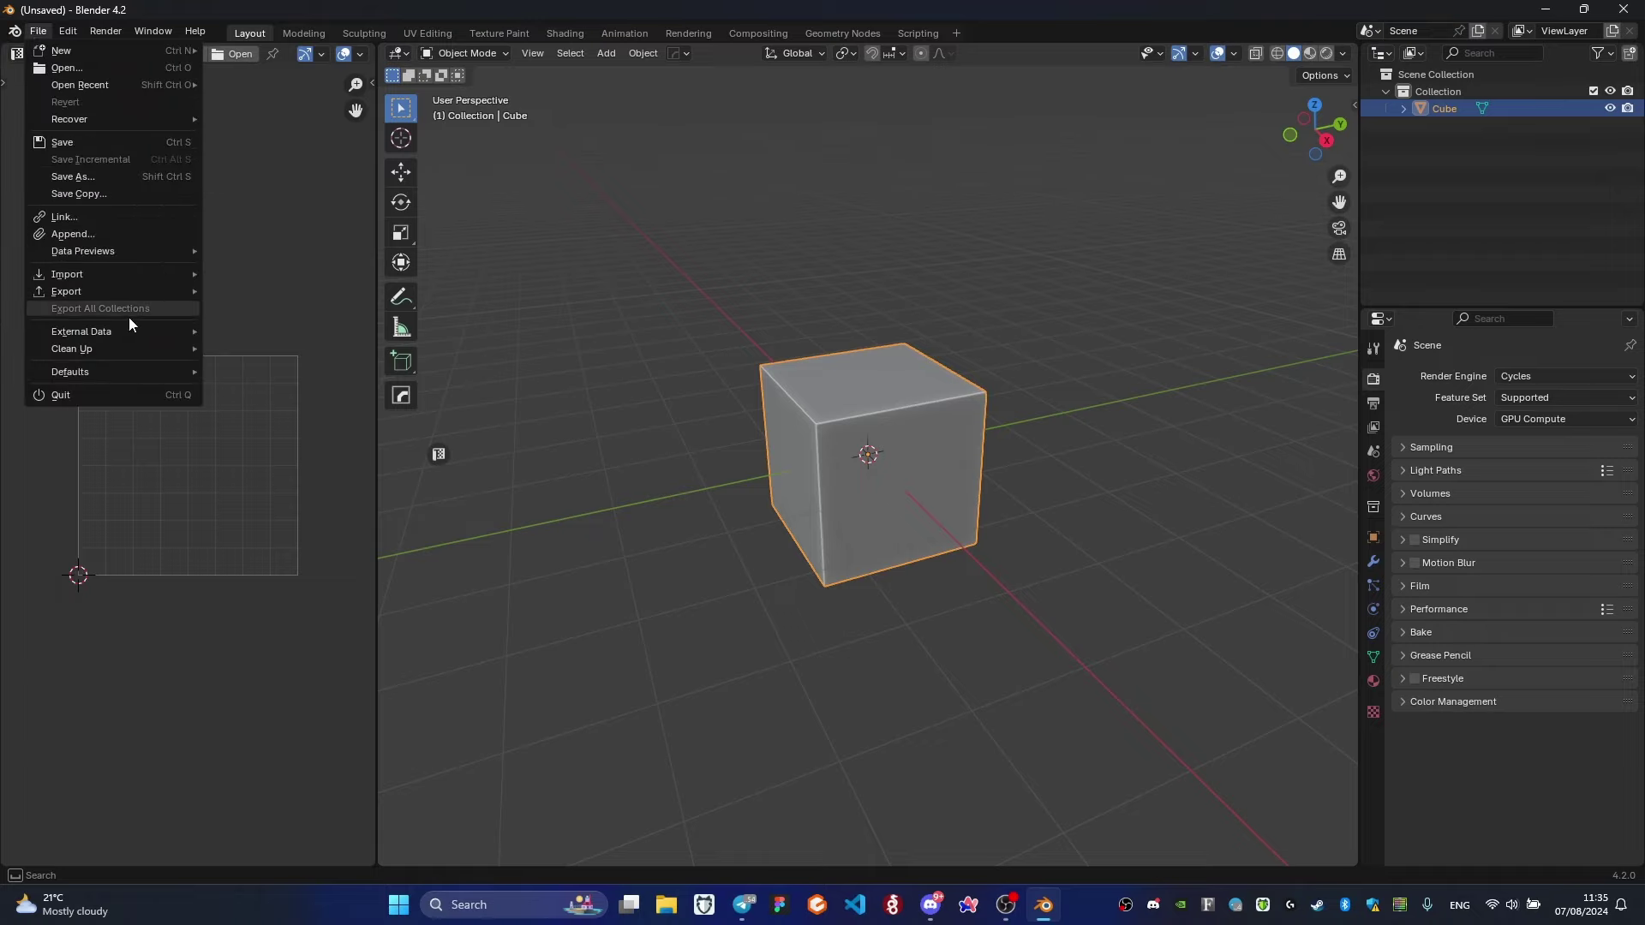
mouse_move(71, 372)
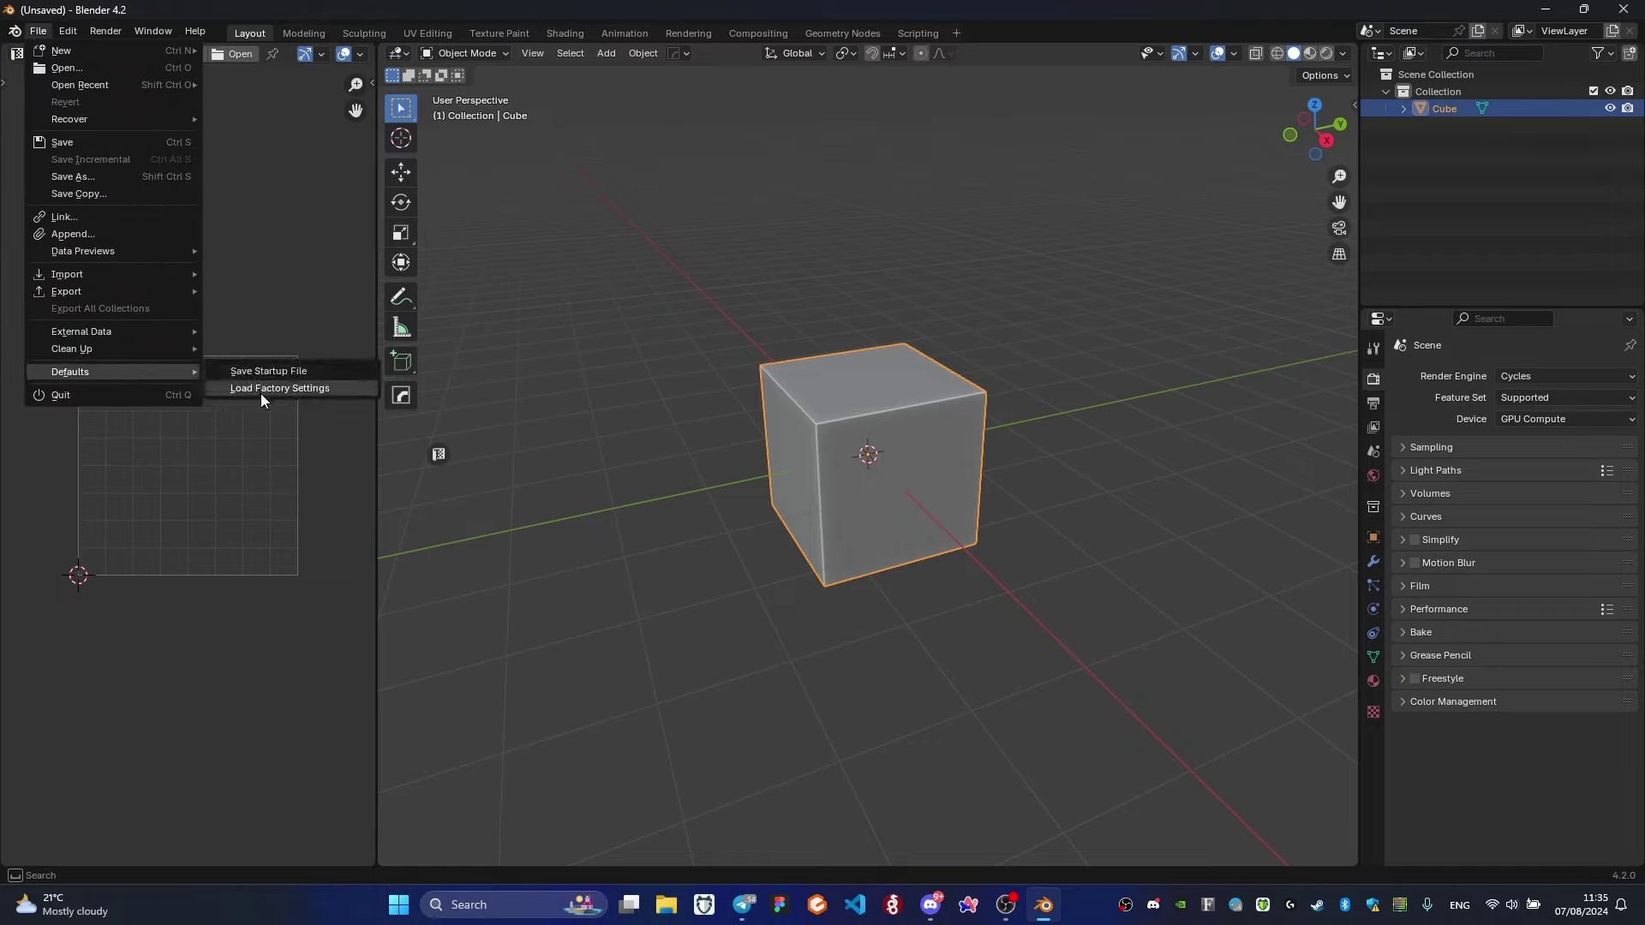
click(262, 389)
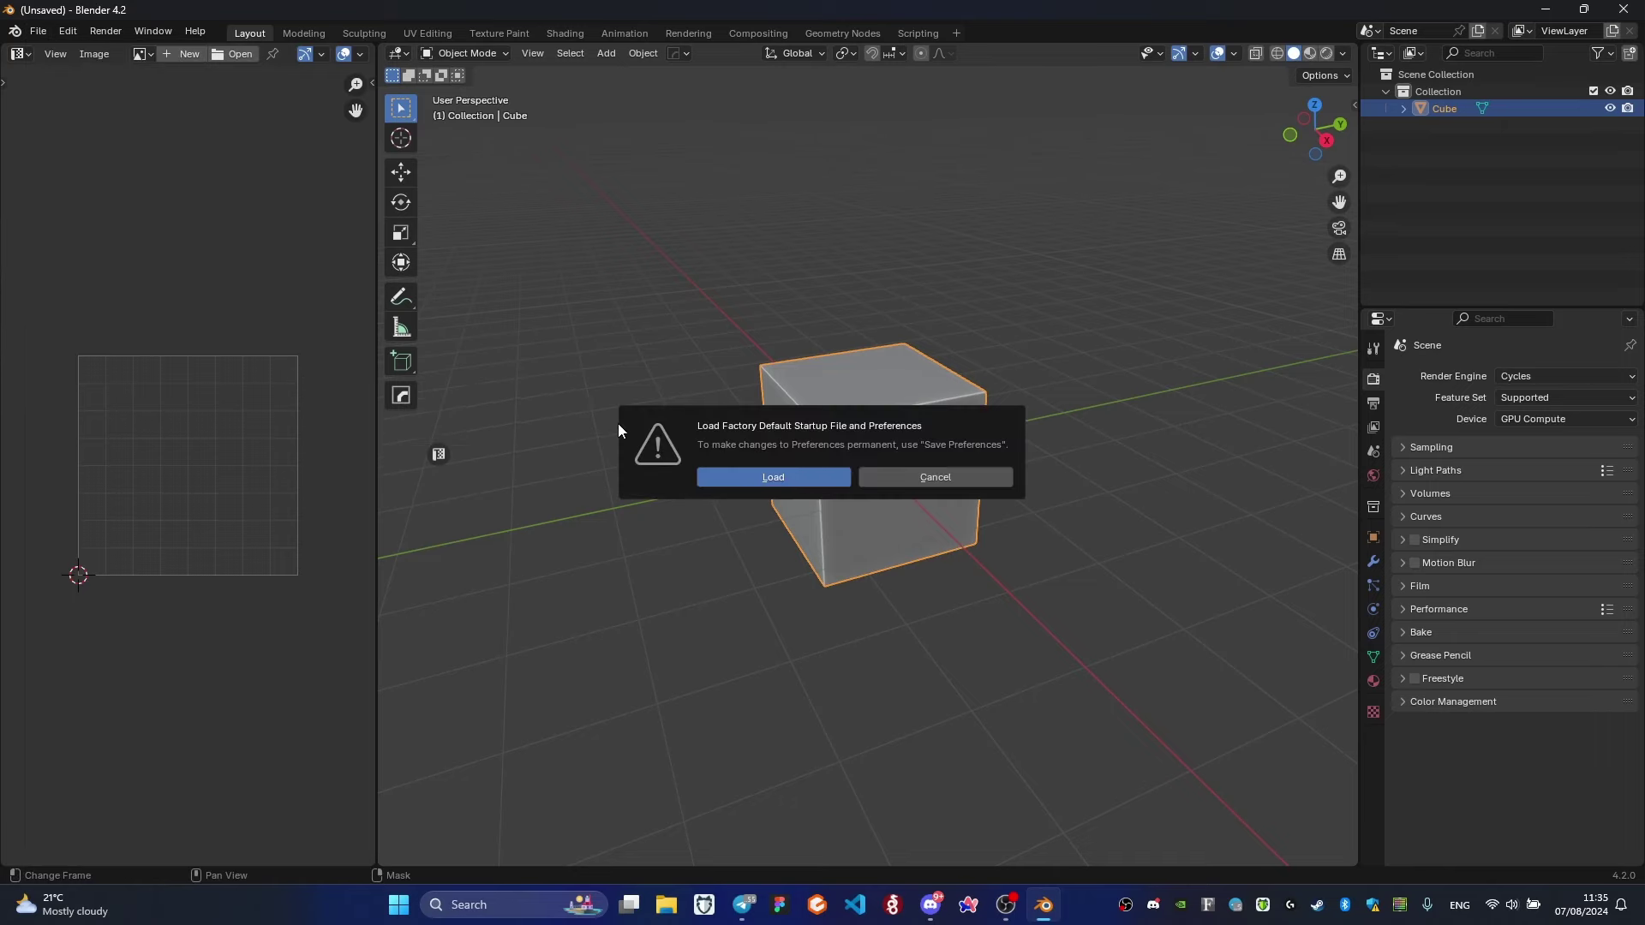
click(738, 477)
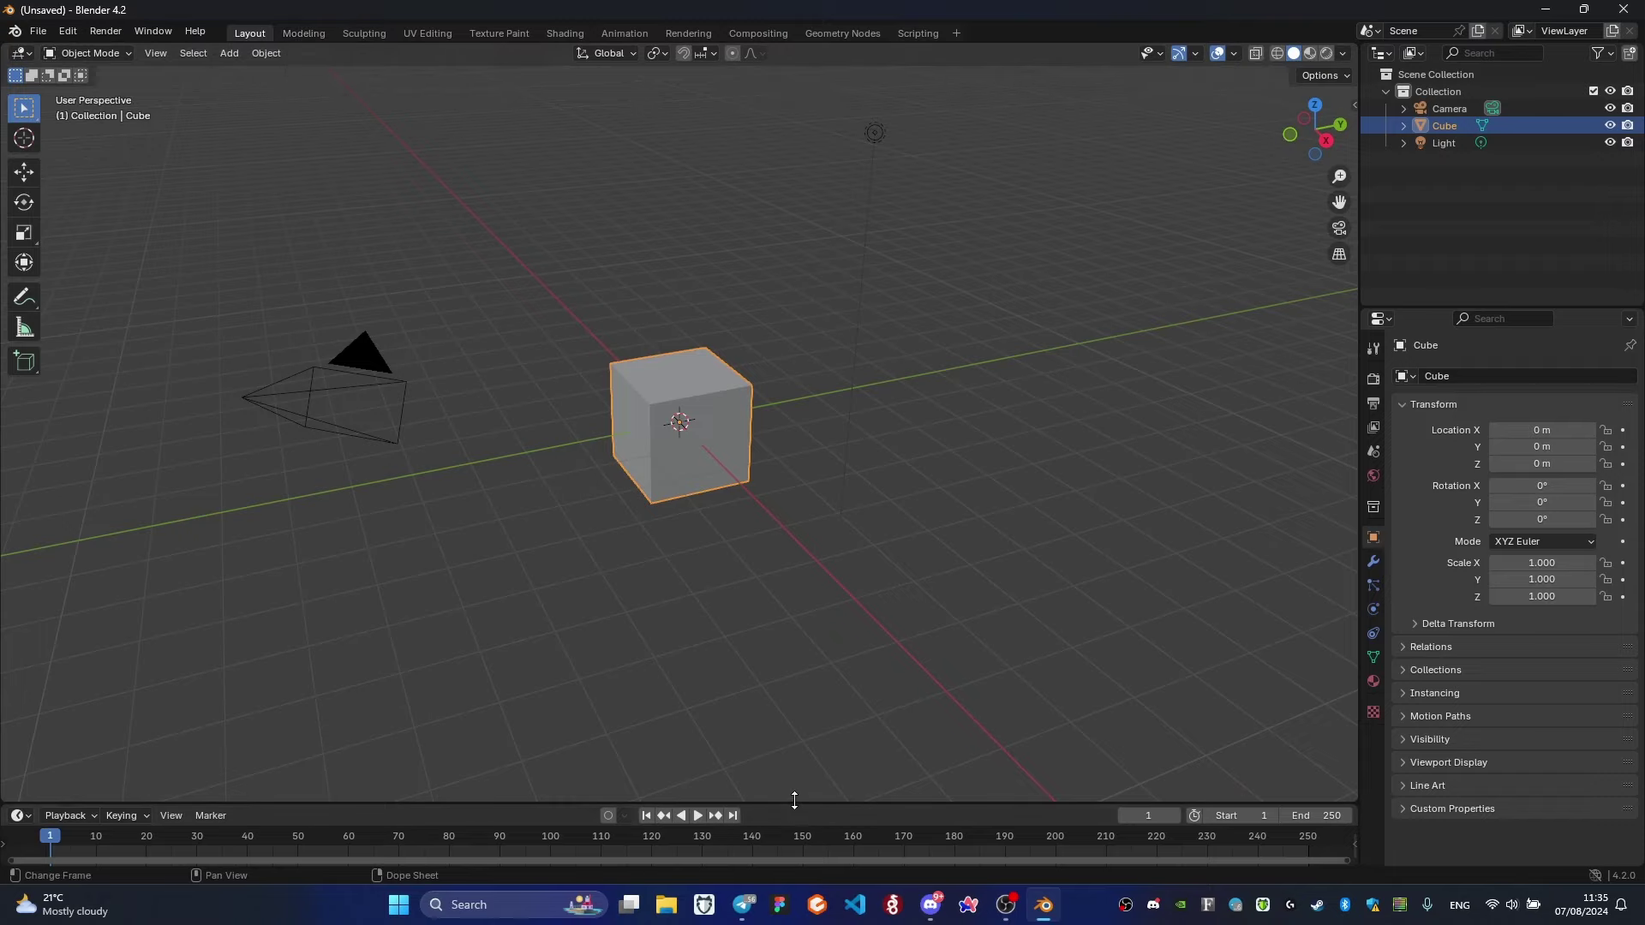
Make the timeline and Properties editor taller, then briefly toggle the transform sidebar.
drag(801, 804, 807, 630)
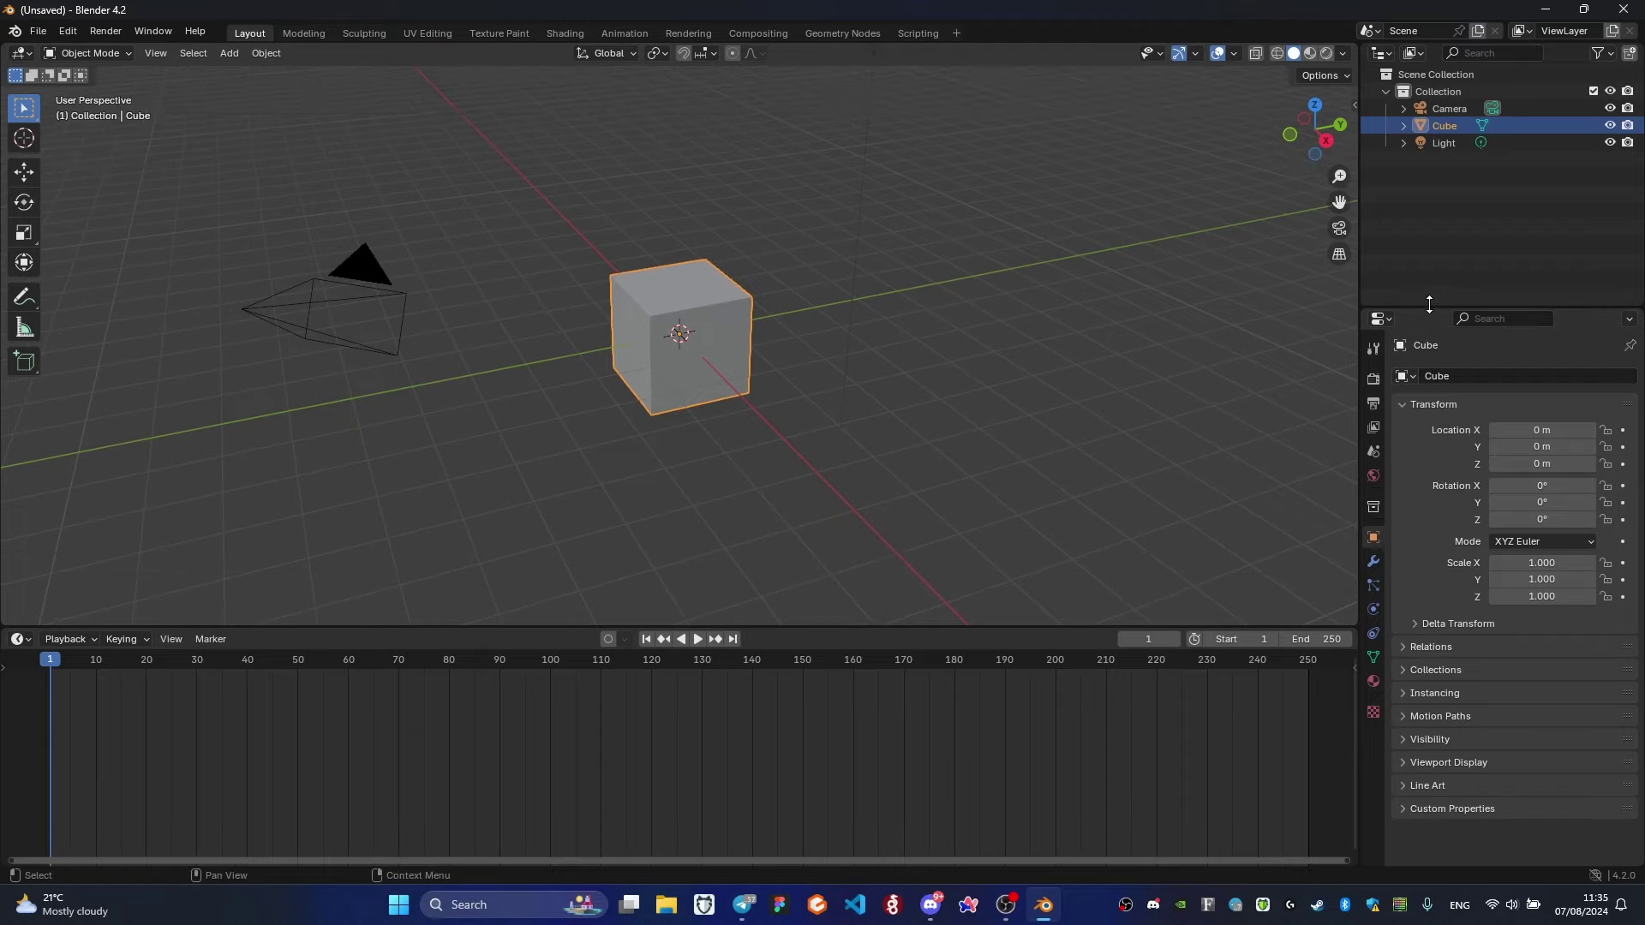
drag(1435, 306, 1438, 187)
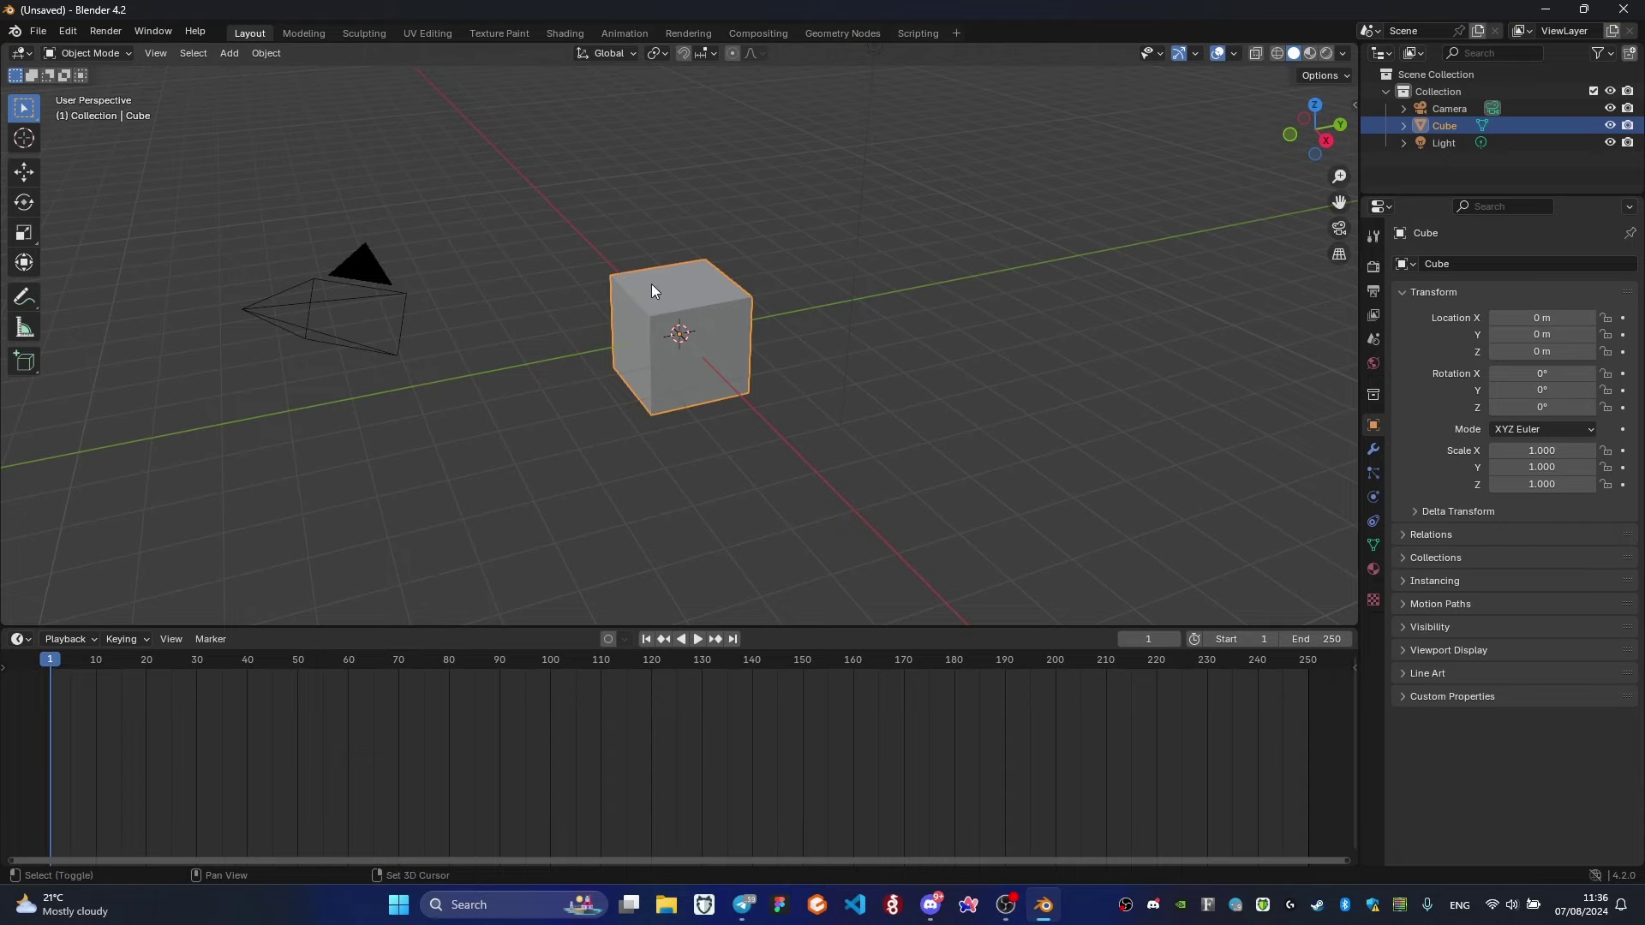
middle_drag(651, 285, 641, 304)
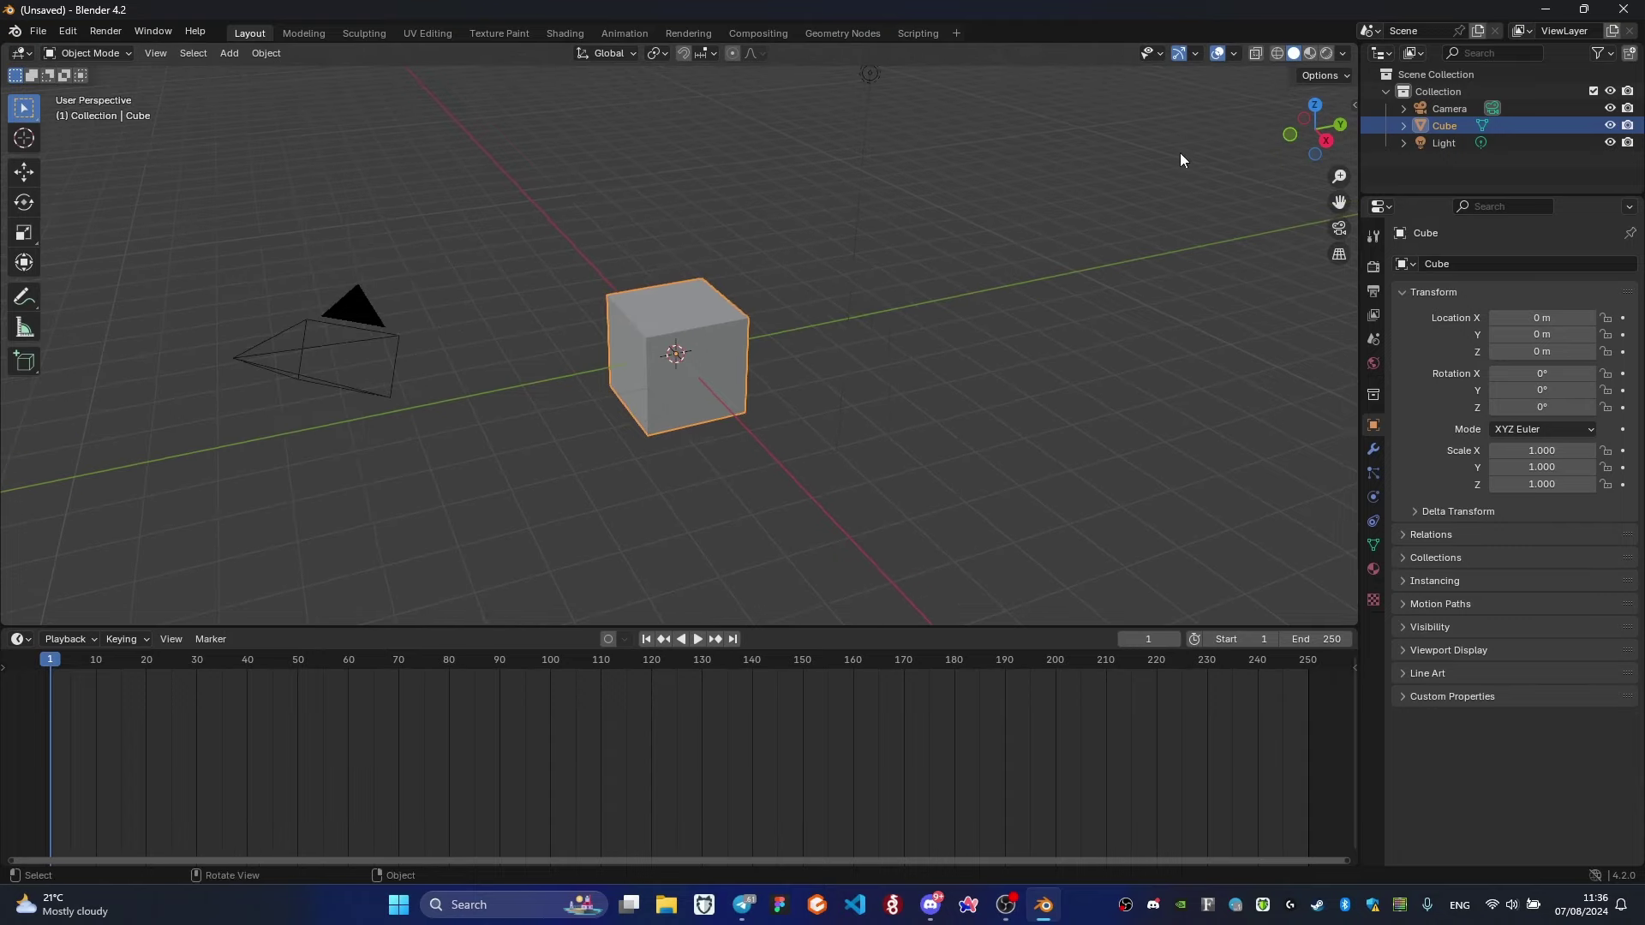
click(1071, 471)
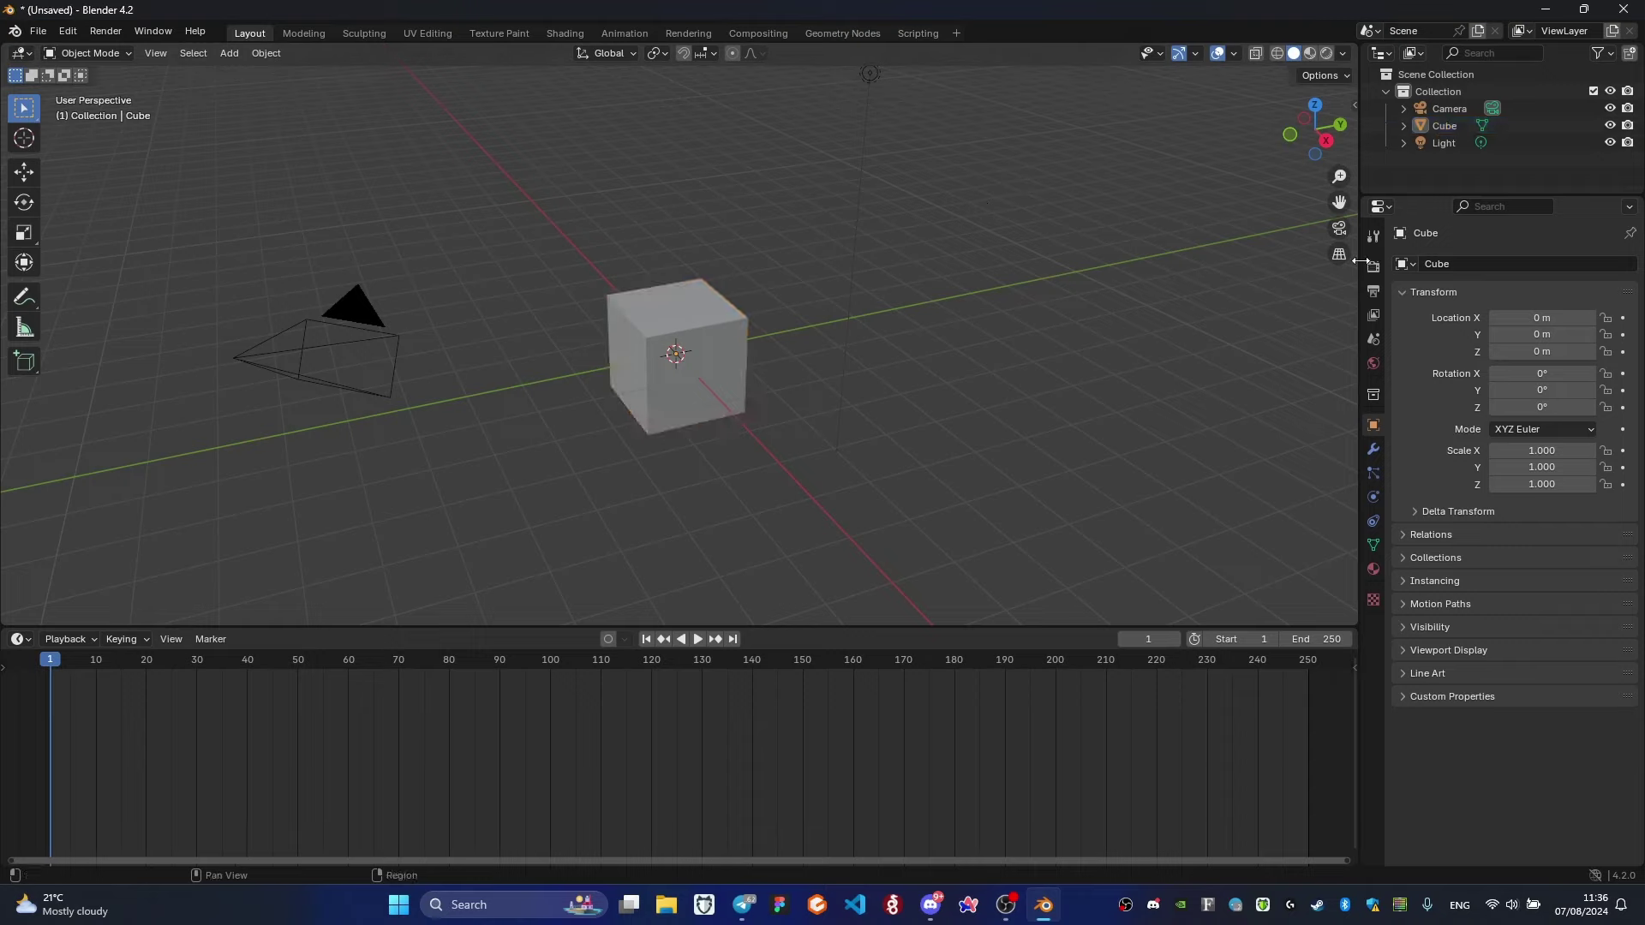
click(1353, 108)
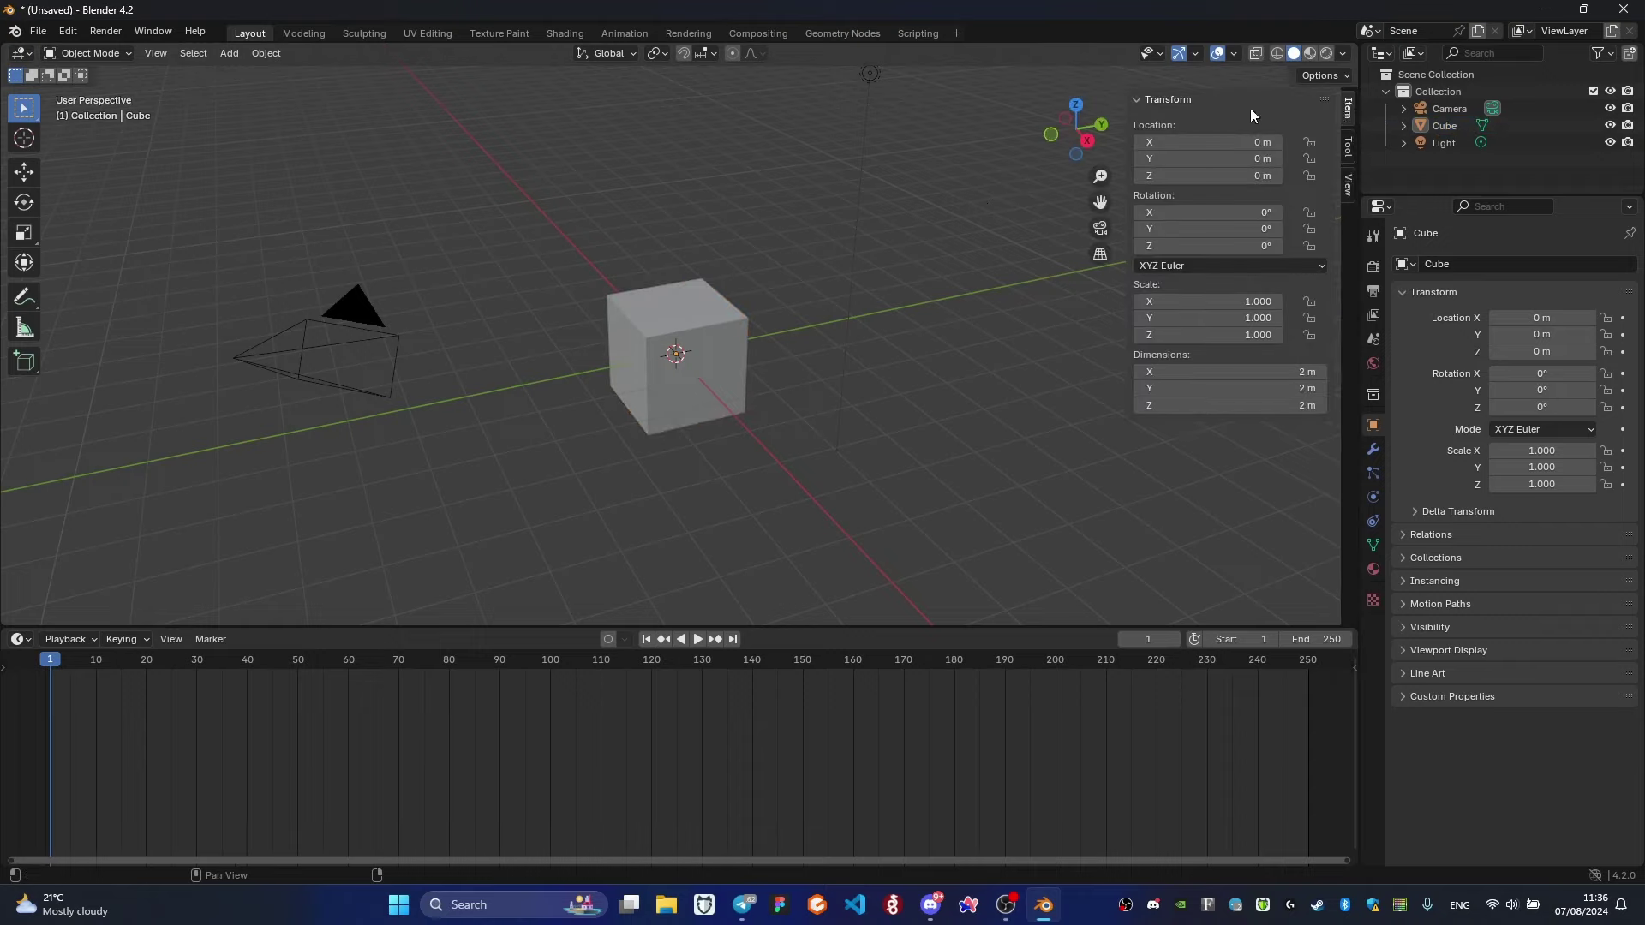
key(n)
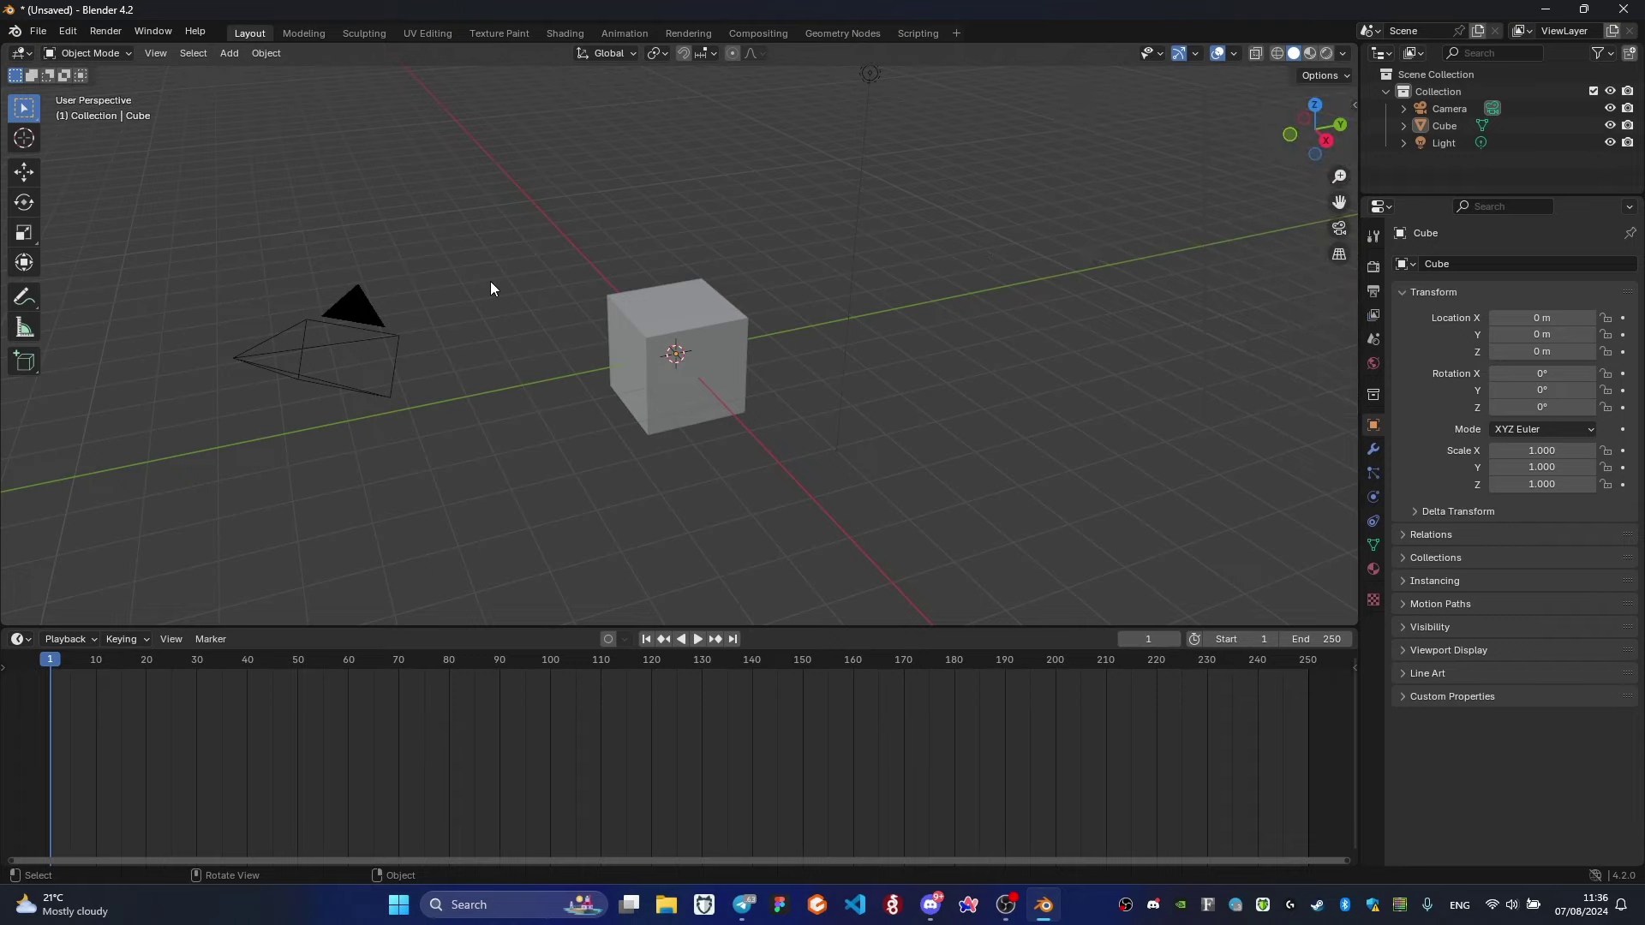
Select the camera, orbit to see the light, then select the cube and shrink the timeline.
click(377, 305)
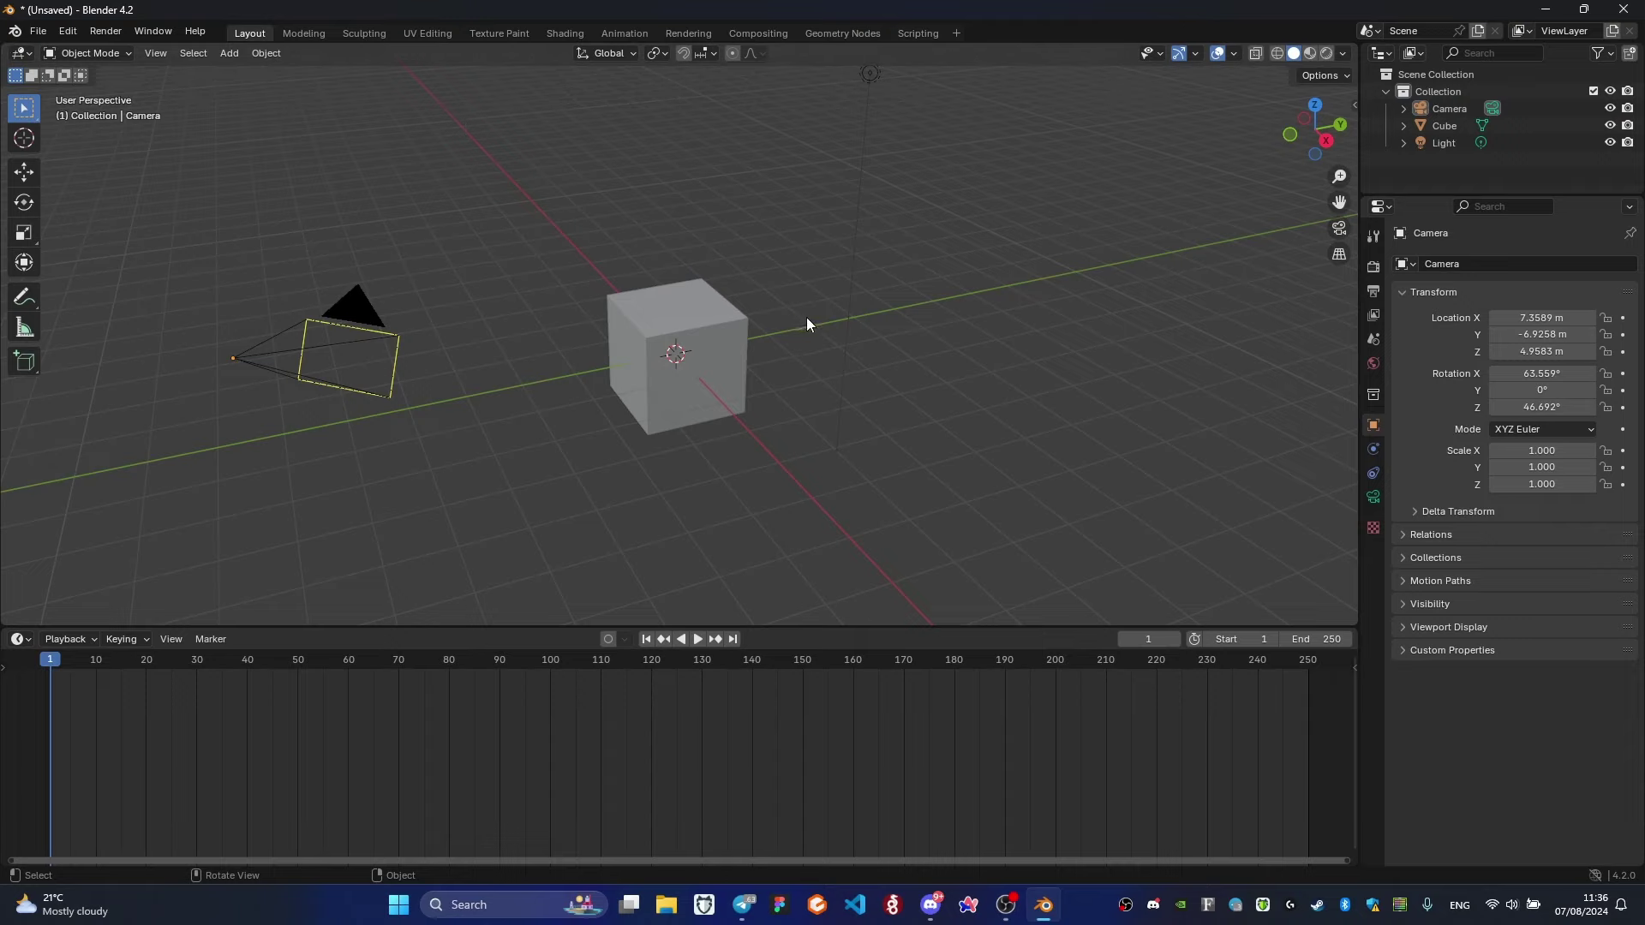
middle_drag(823, 326, 835, 371)
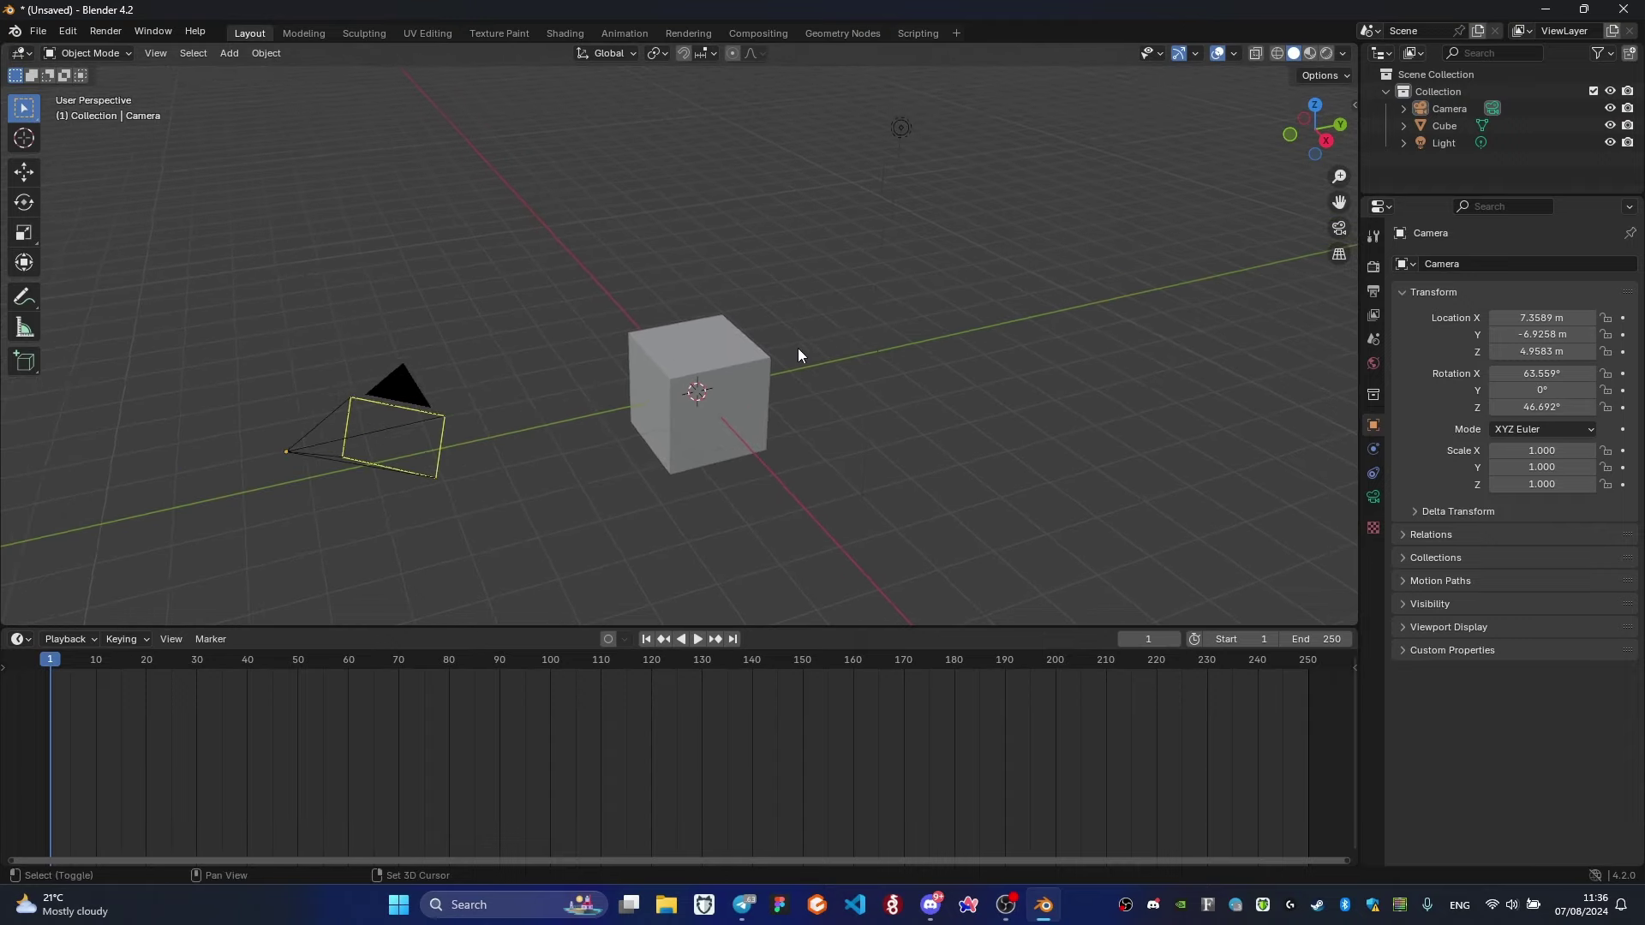
click(663, 399)
drag(704, 628, 703, 741)
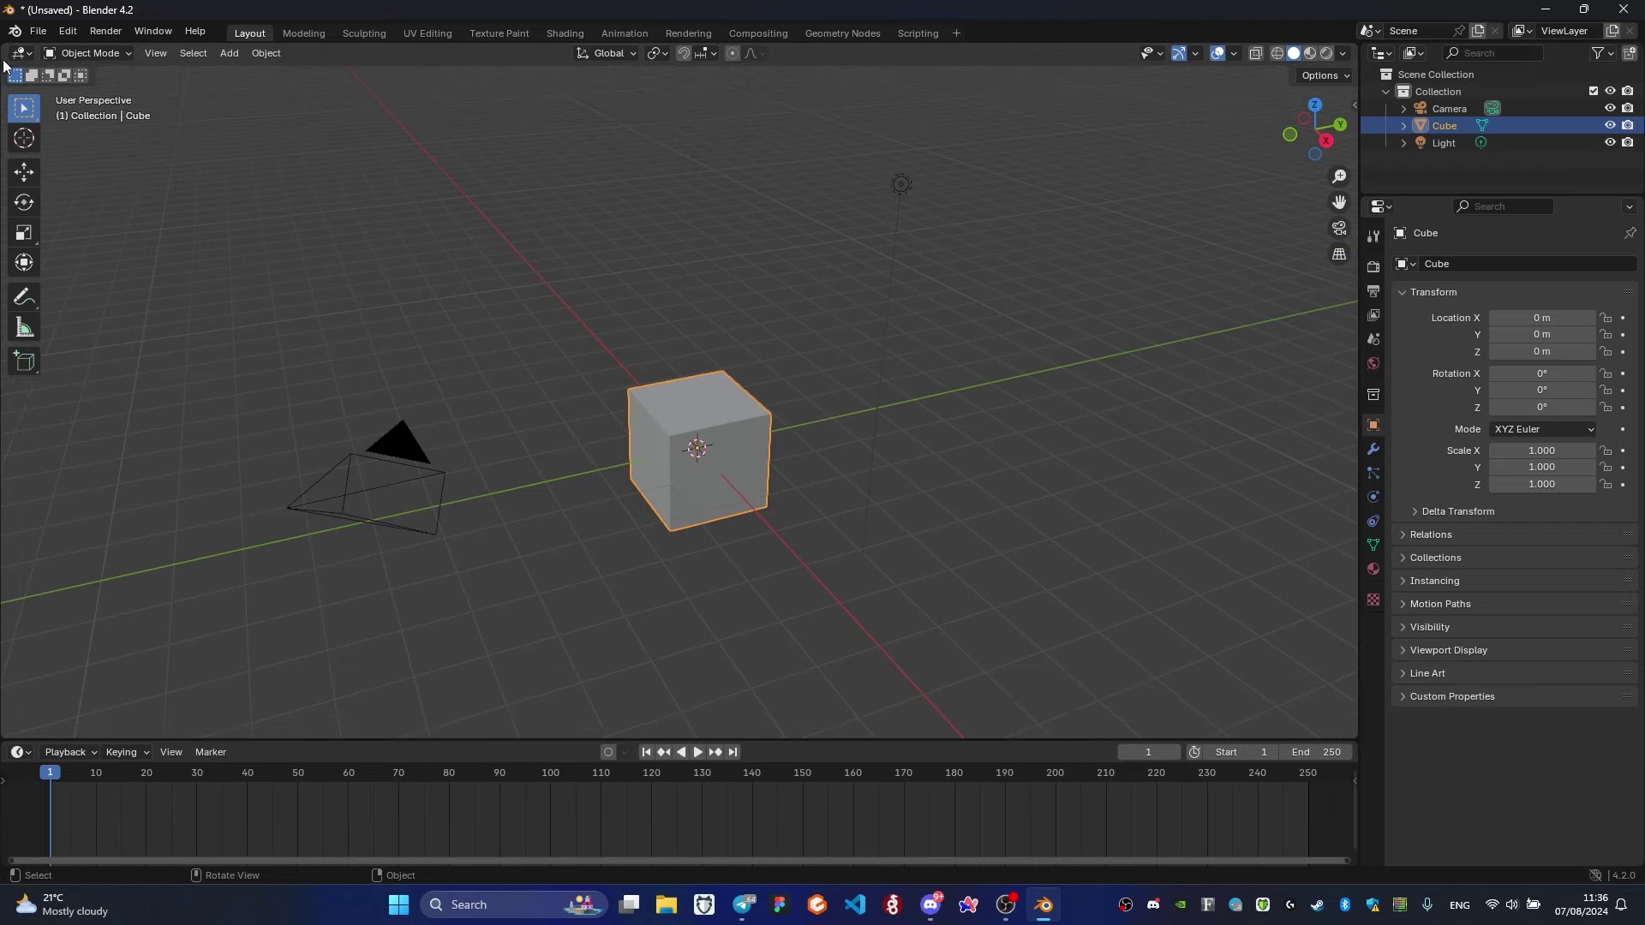
Split the 3D view in two and look through the camera in the left half.
mouse_move(7, 45)
mouse_down()
mouse_move(579, 59)
mouse_move(531, 58)
mouse_up()
click(289, 228)
click(103, 446)
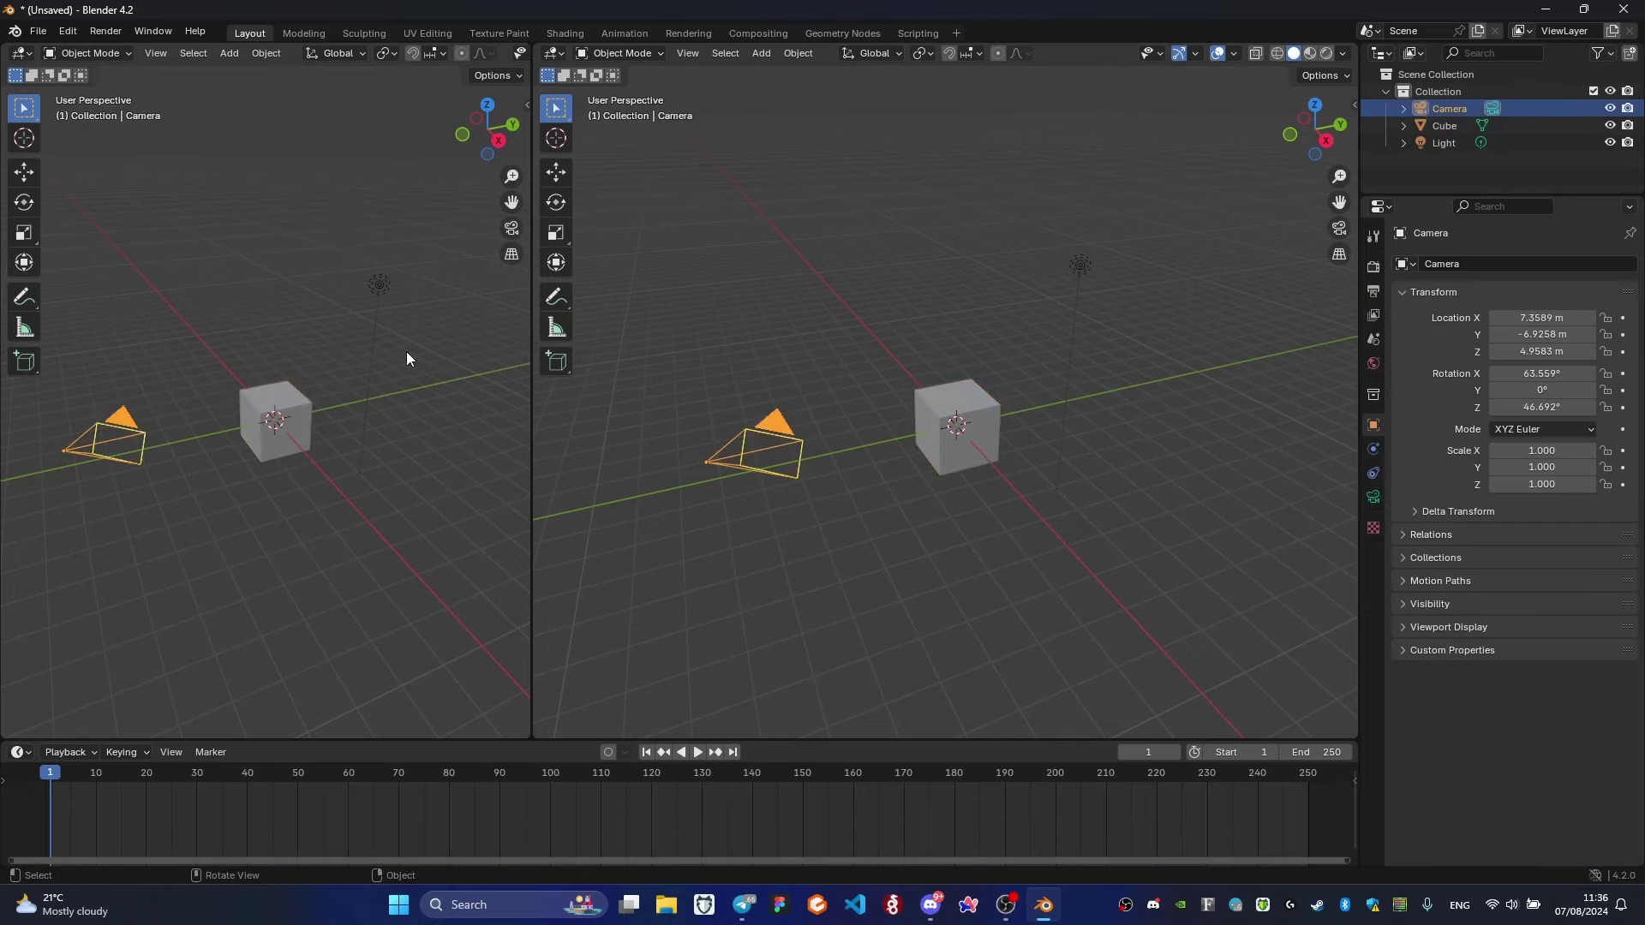
key(grave)
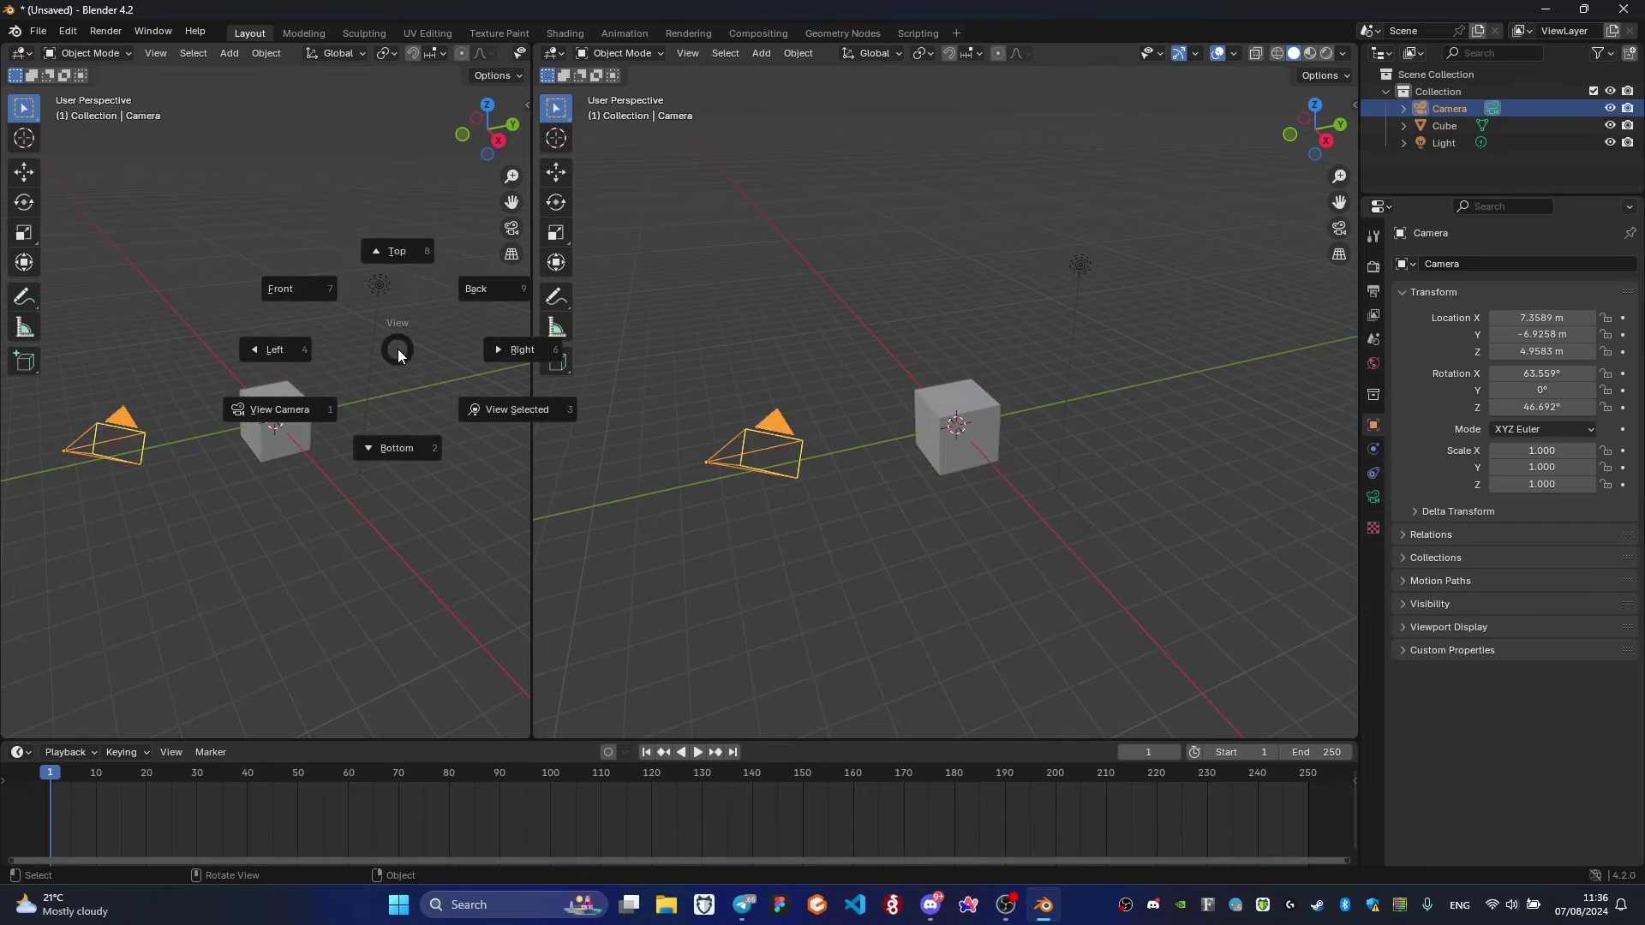
click(279, 436)
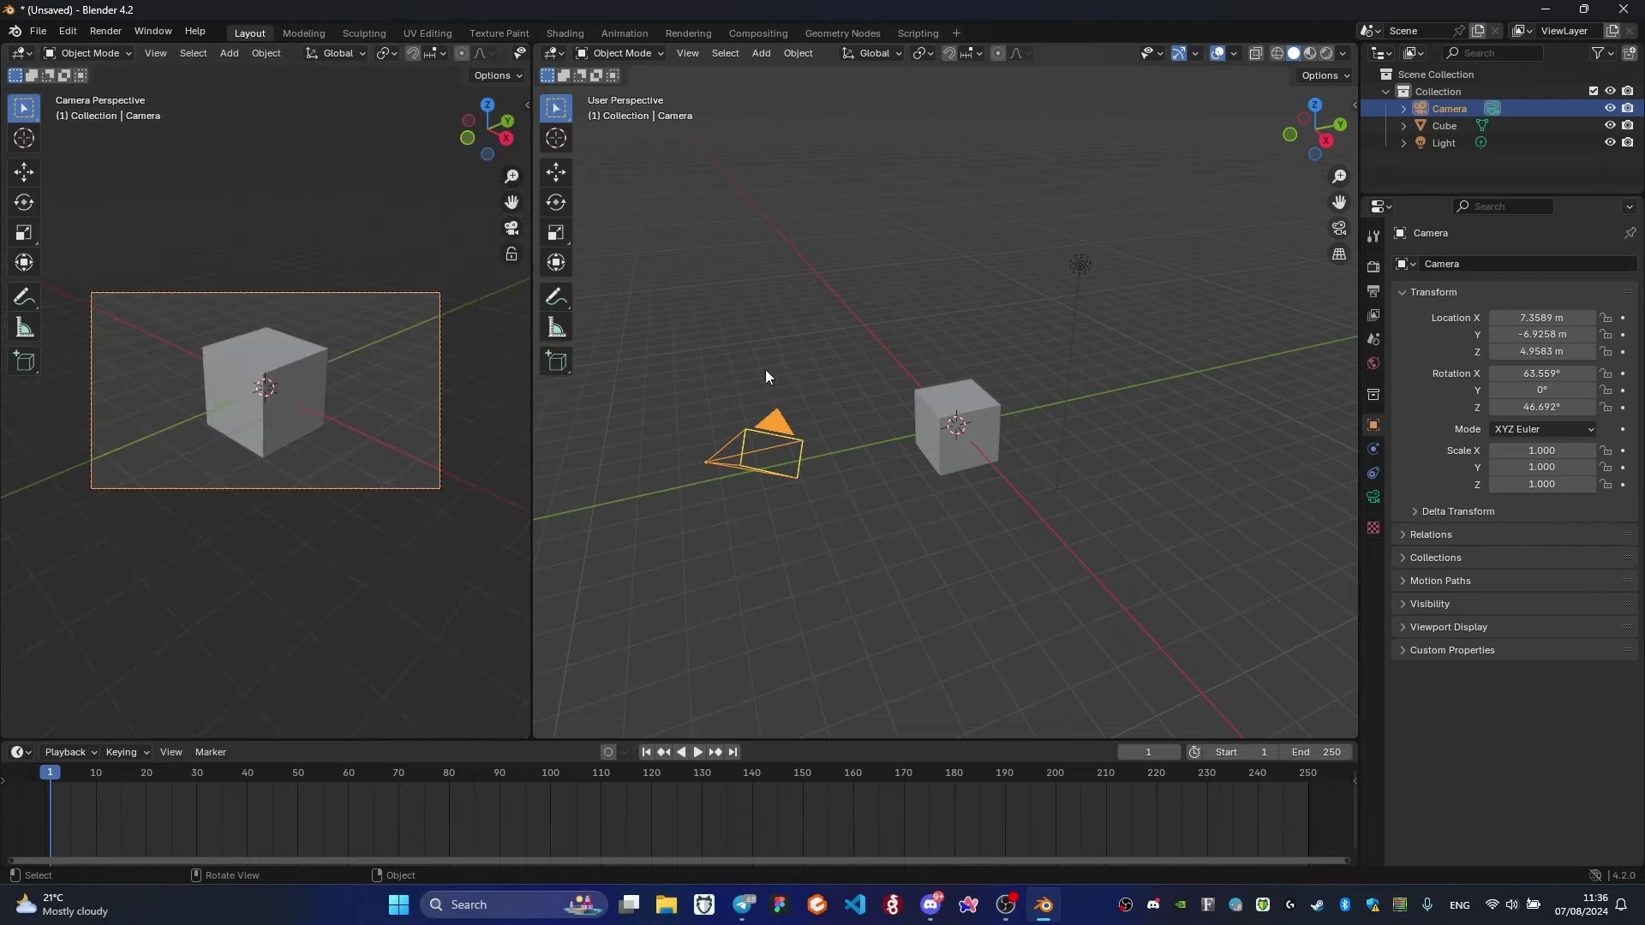
Lock the camera to the view, reframe the cube, and hide overlays in the camera view.
click(512, 256)
middle_drag(377, 334, 997, 490)
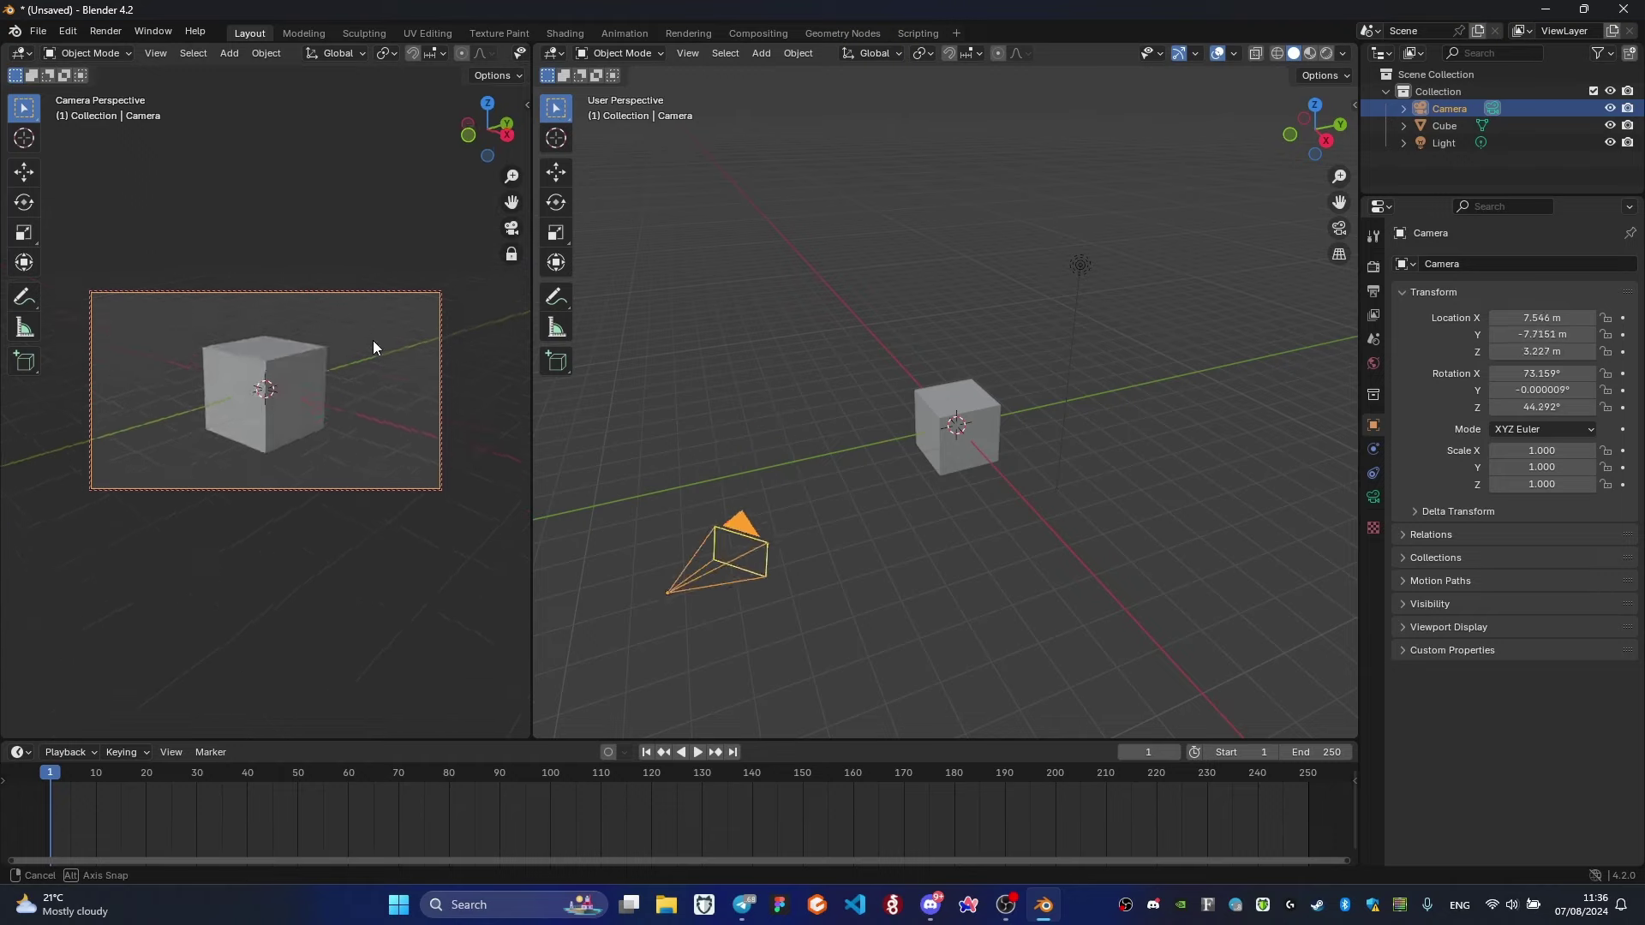
middle_drag(495, 400, 290, 406)
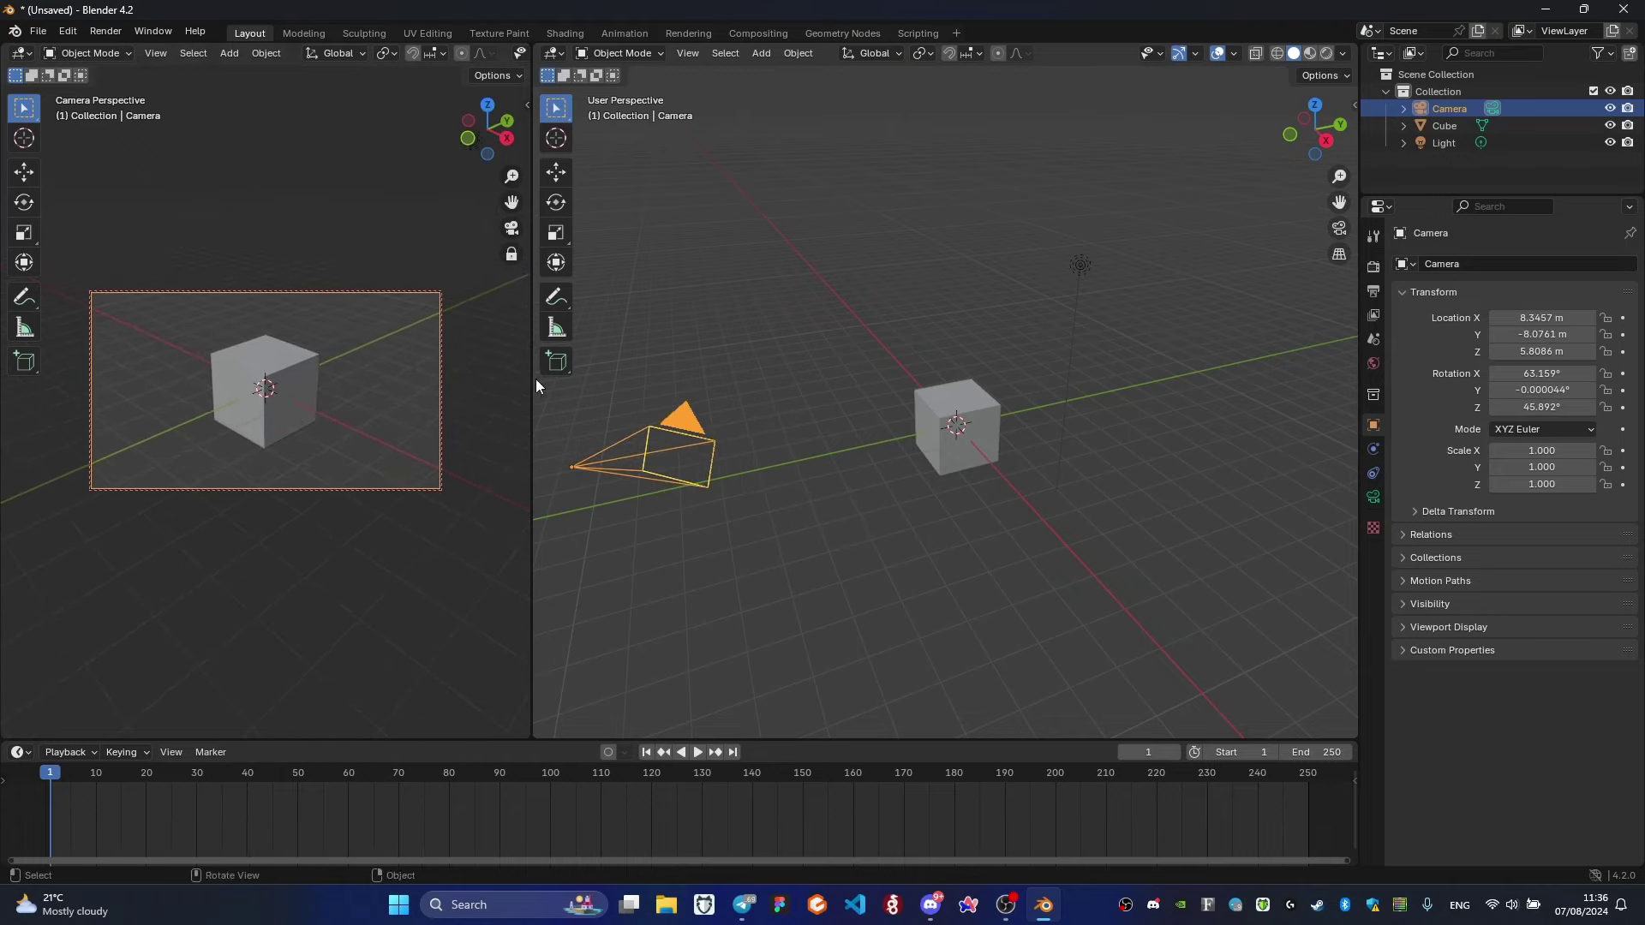
drag(533, 379, 466, 377)
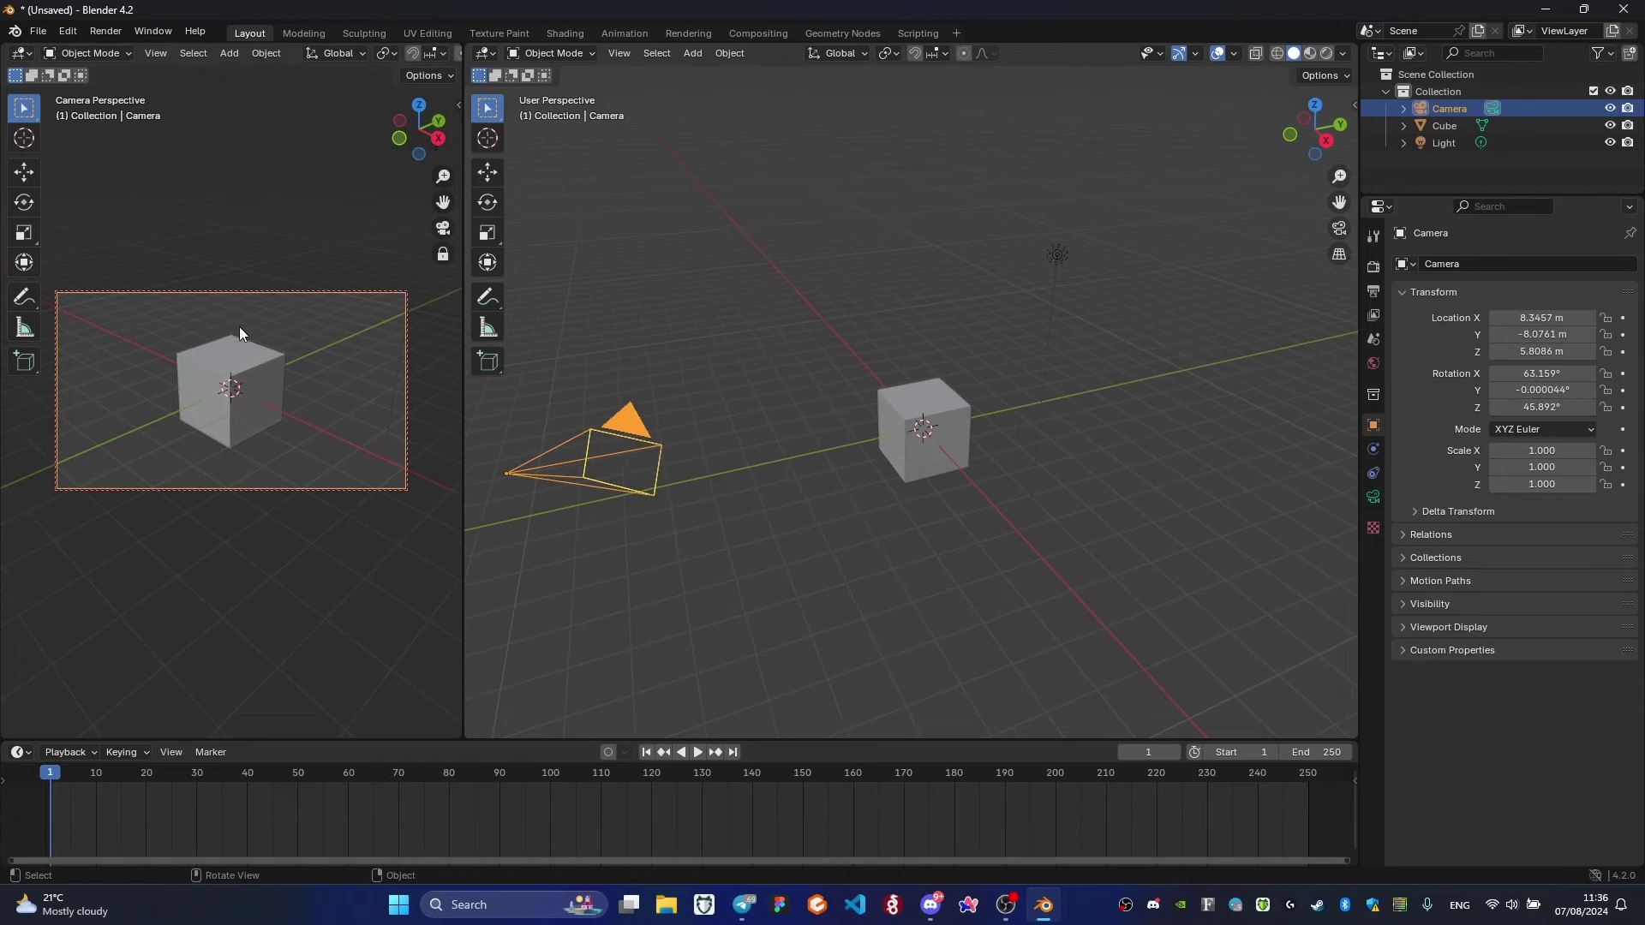
scroll(342, 48, down, 5)
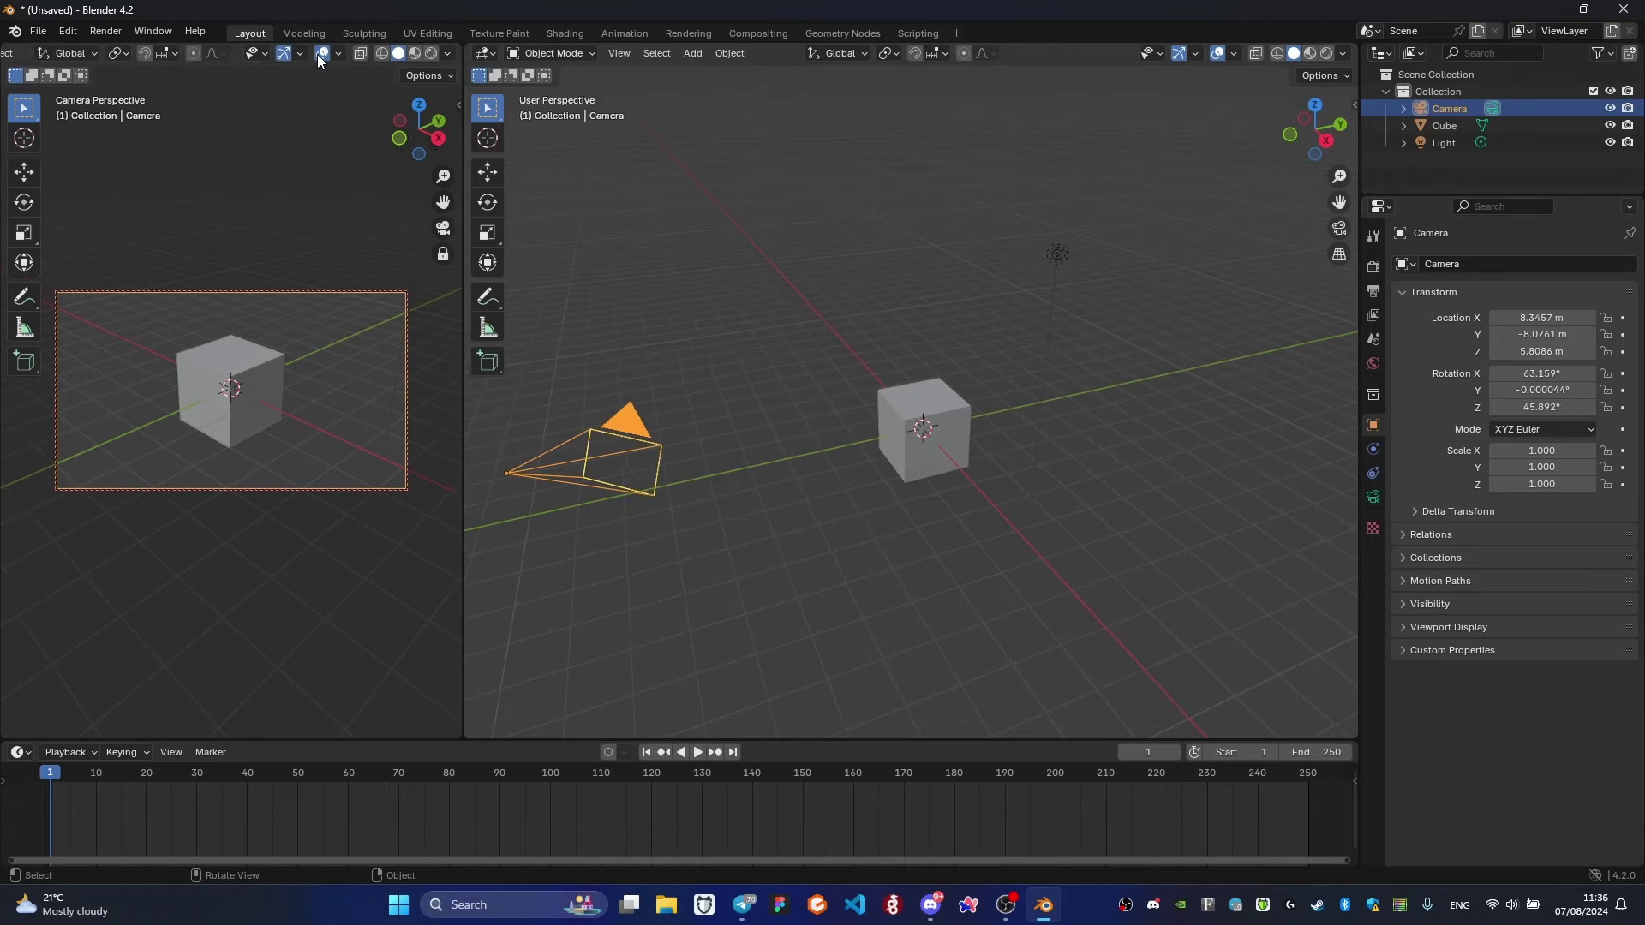
click(319, 54)
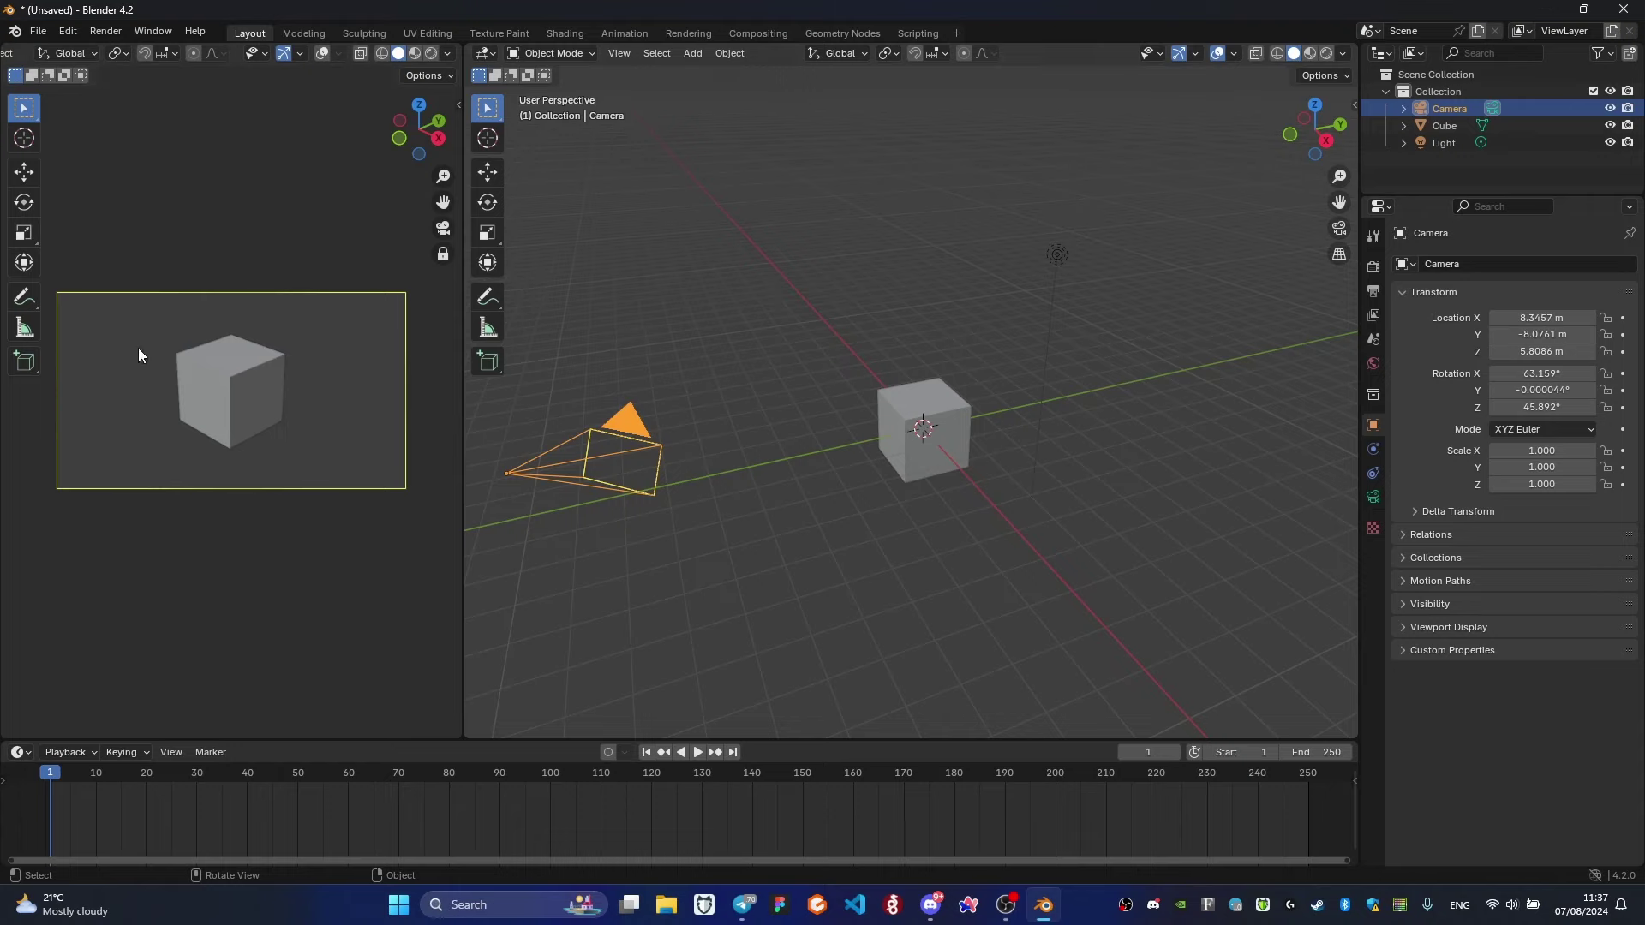
Set the camera's focal length to 64 mm and zoom the right view onto the cube.
click(1373, 268)
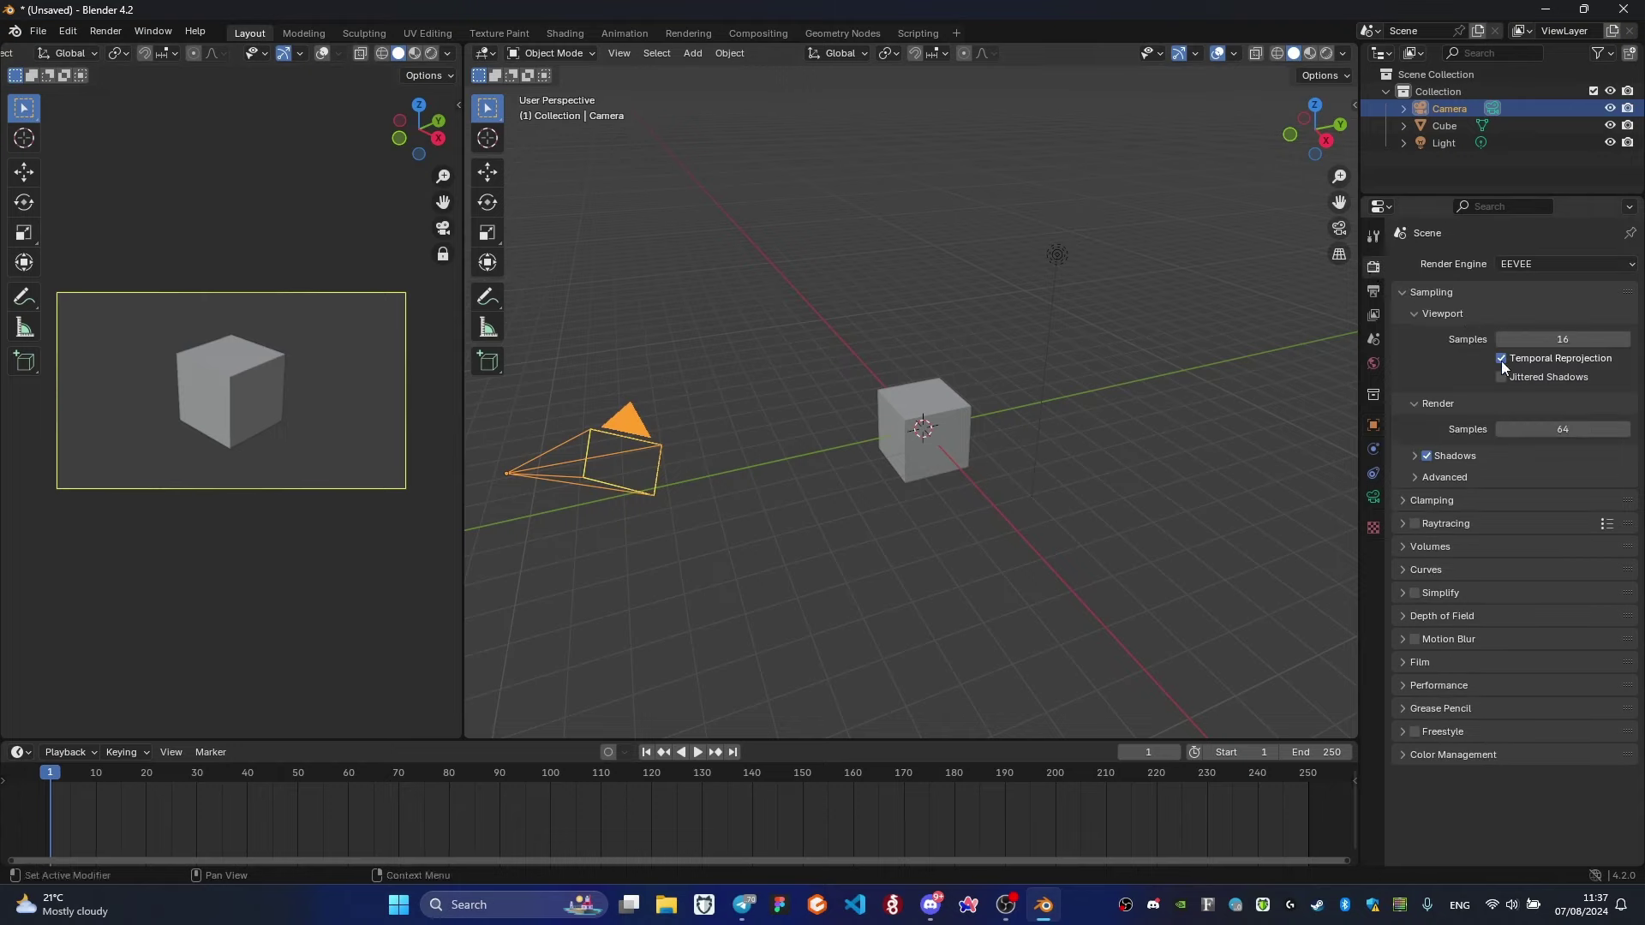
click(1372, 295)
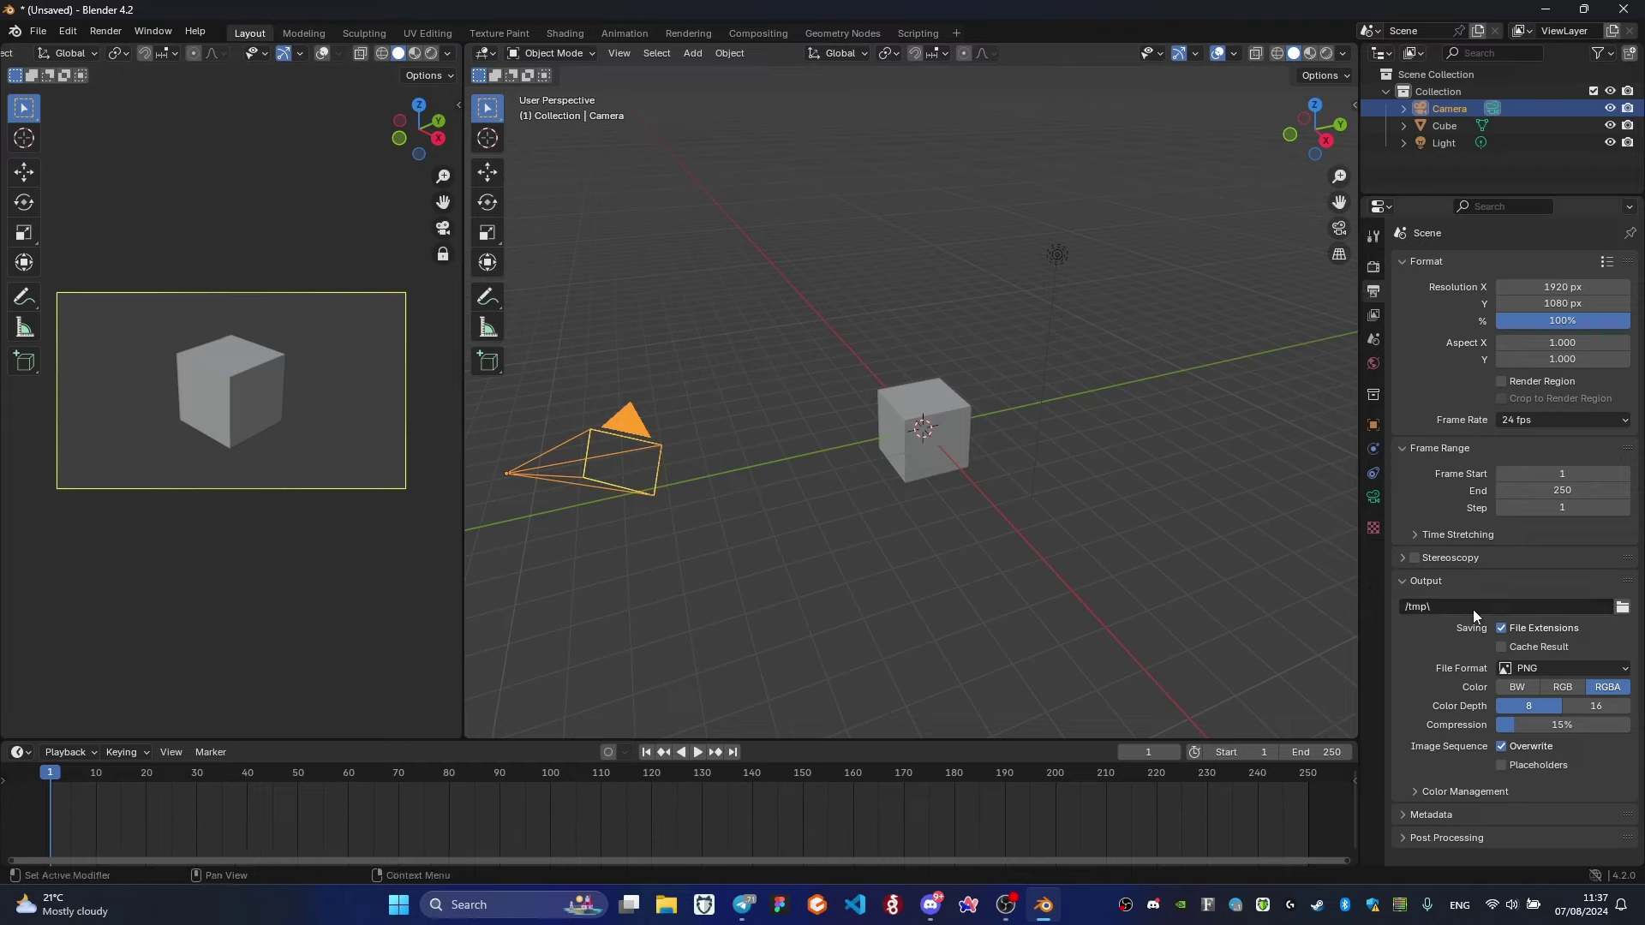
click(1374, 498)
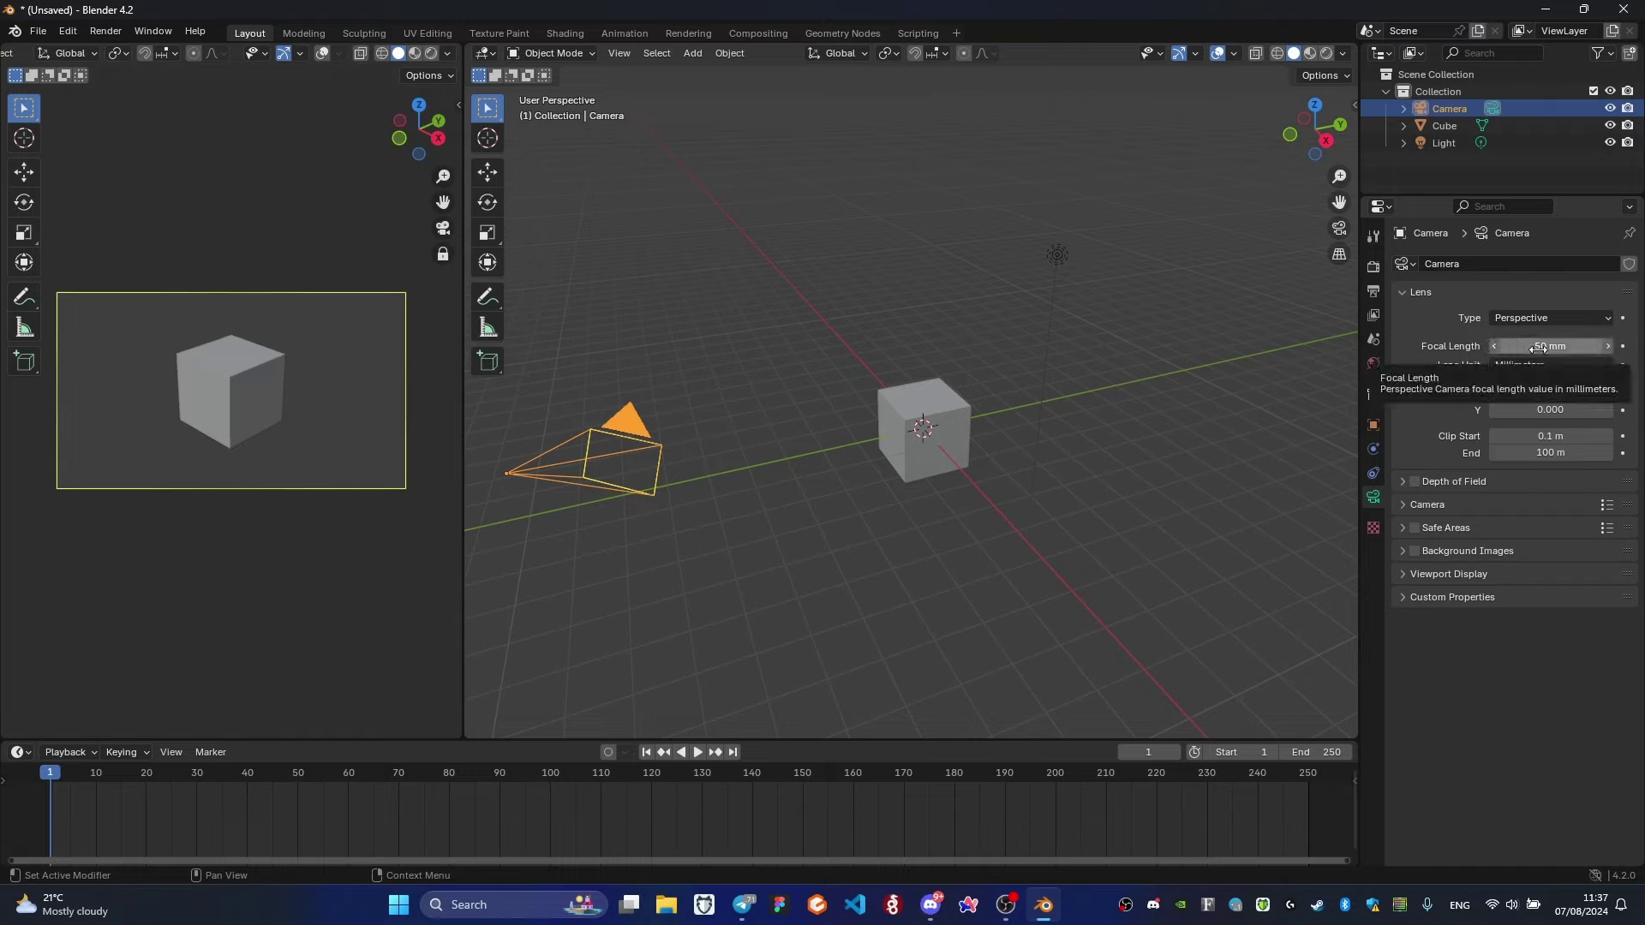
mouse_move(1539, 348)
mouse_down()
mouse_move(1568, 348)
mouse_move(1542, 348)
mouse_up()
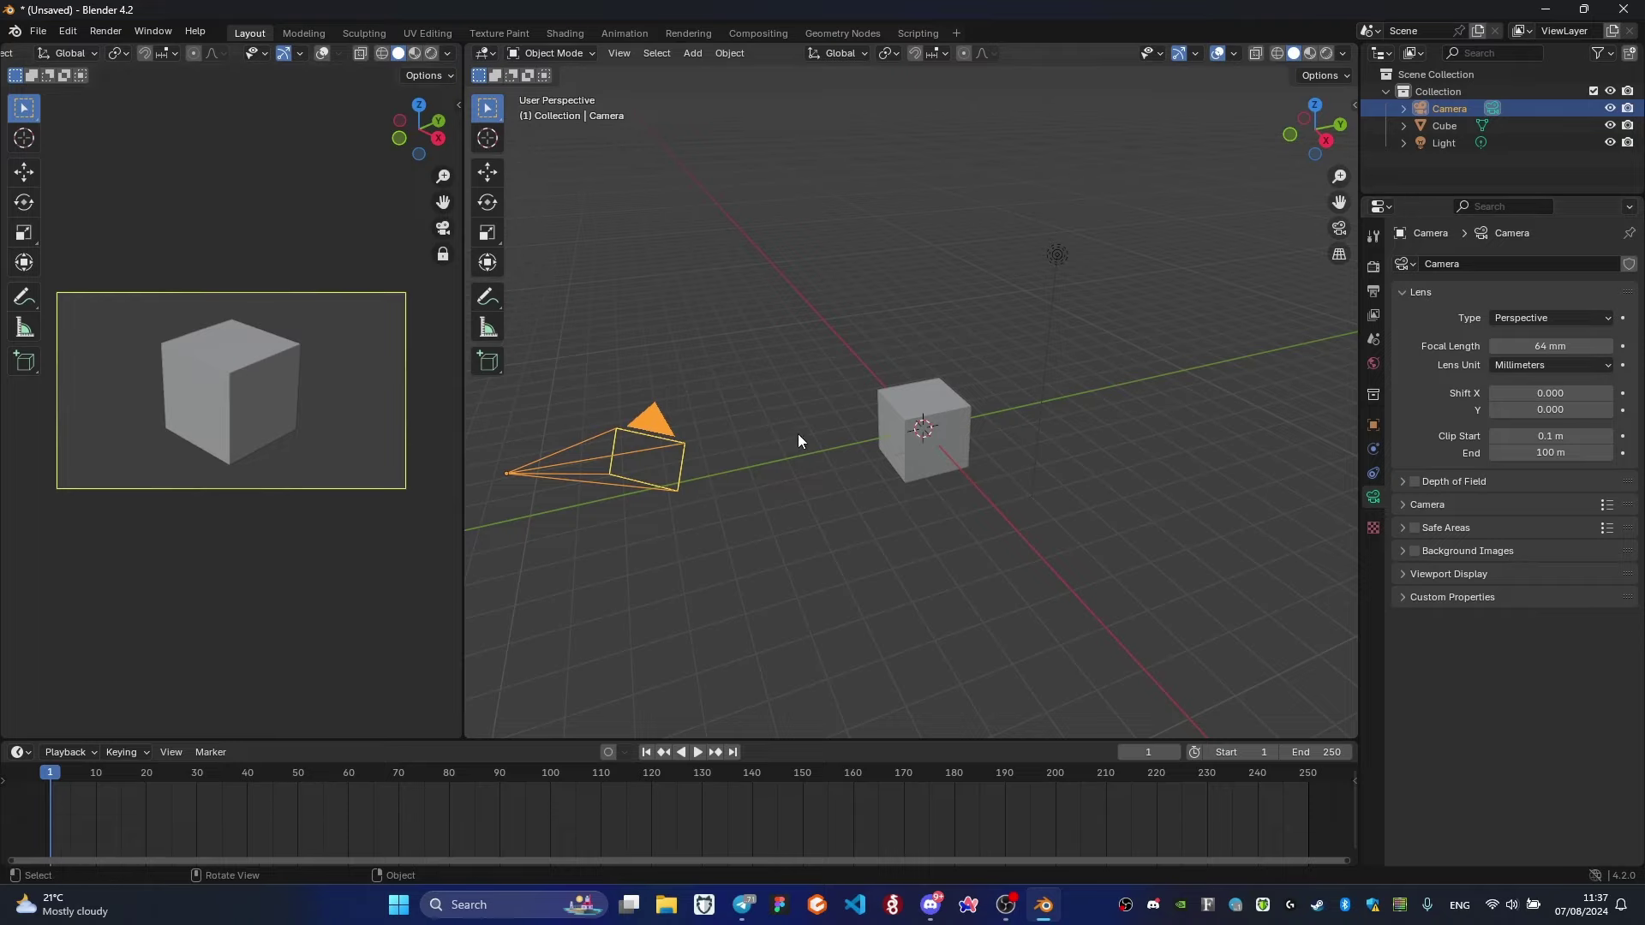
scroll(939, 435, up, 4)
middle_drag(939, 445, 911, 455)
Add a plane and scale it up into a large ground under the cube.
key(shift+a)
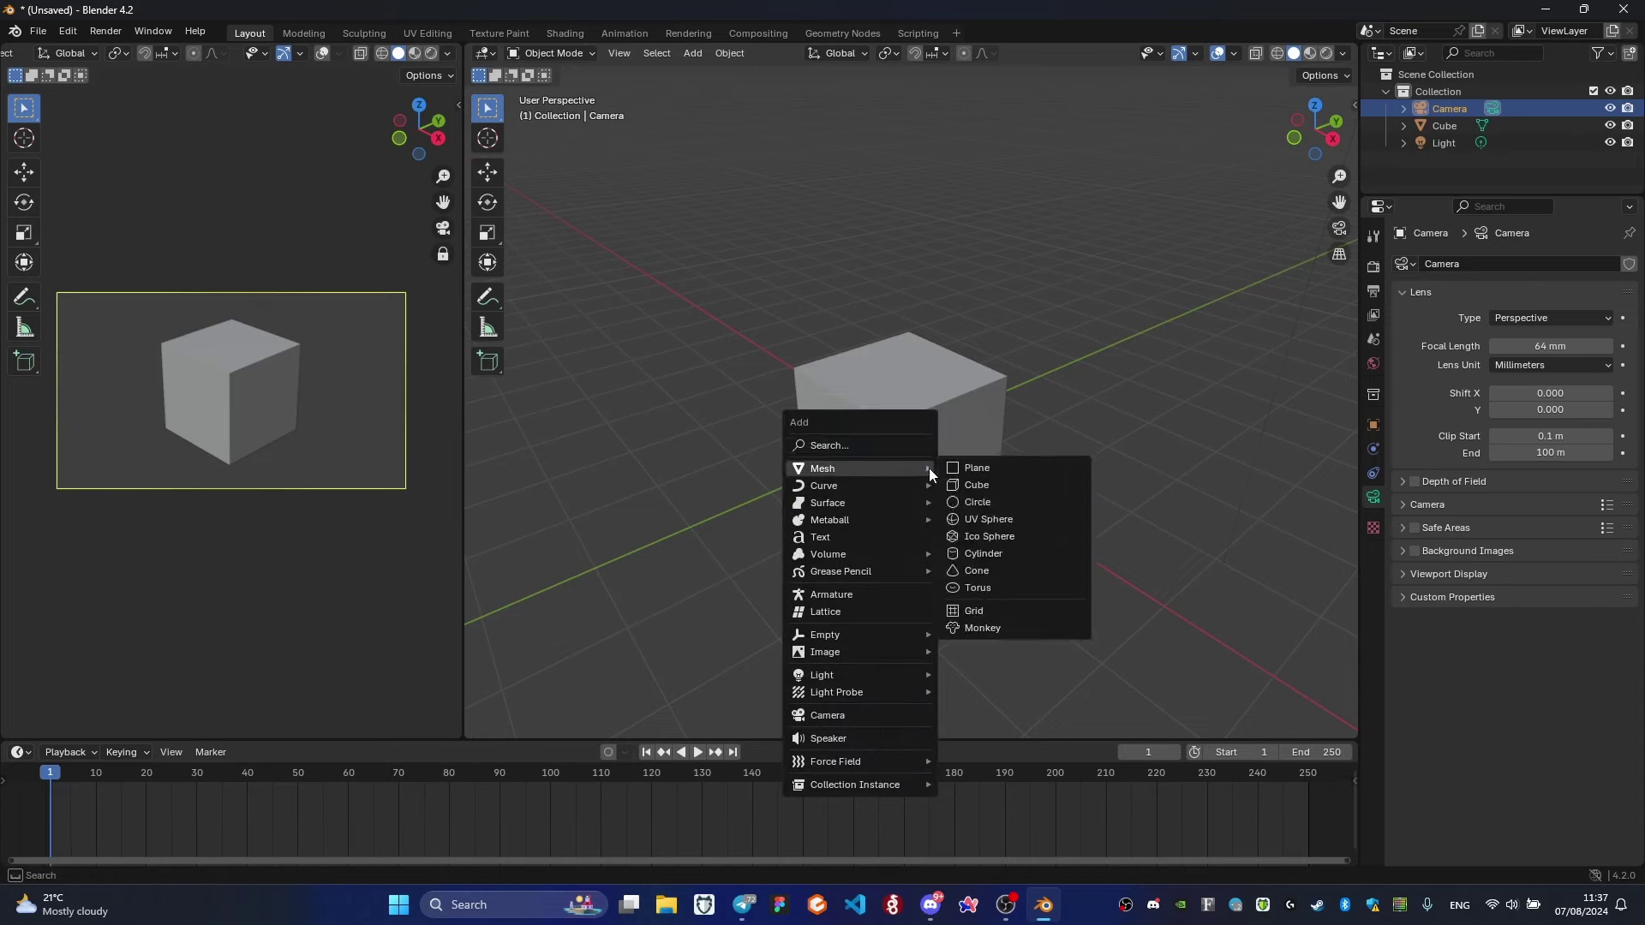
click(977, 468)
key(s)
click(1014, 397)
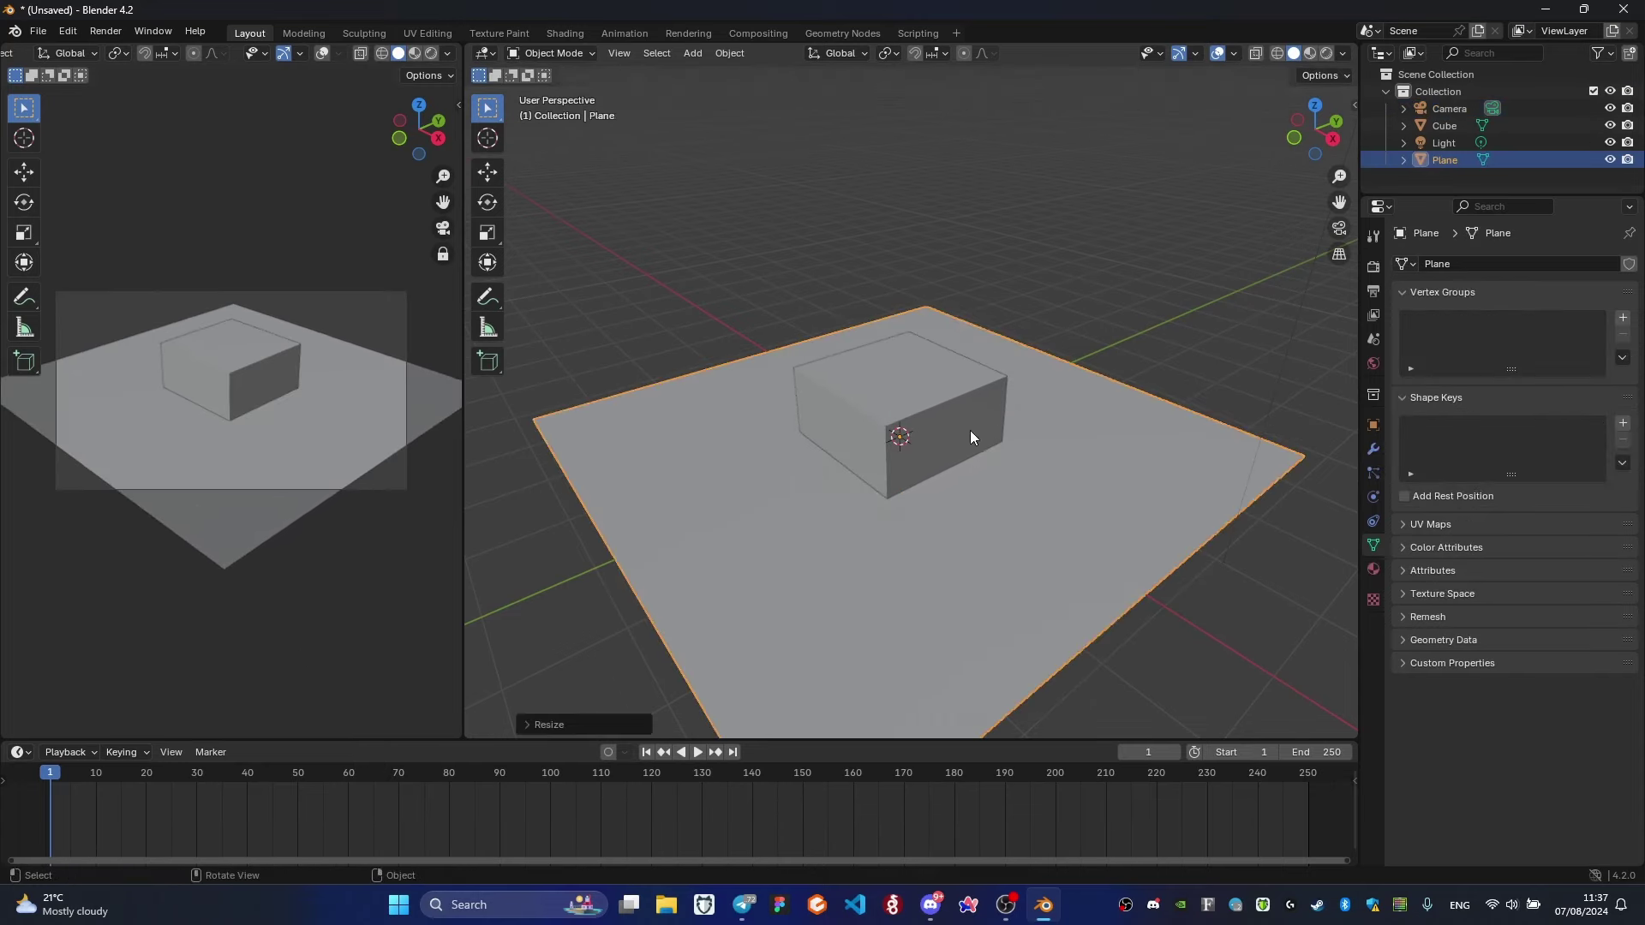
Raise the cube about 1 m along Z.
click(956, 435)
key(g)
key(z)
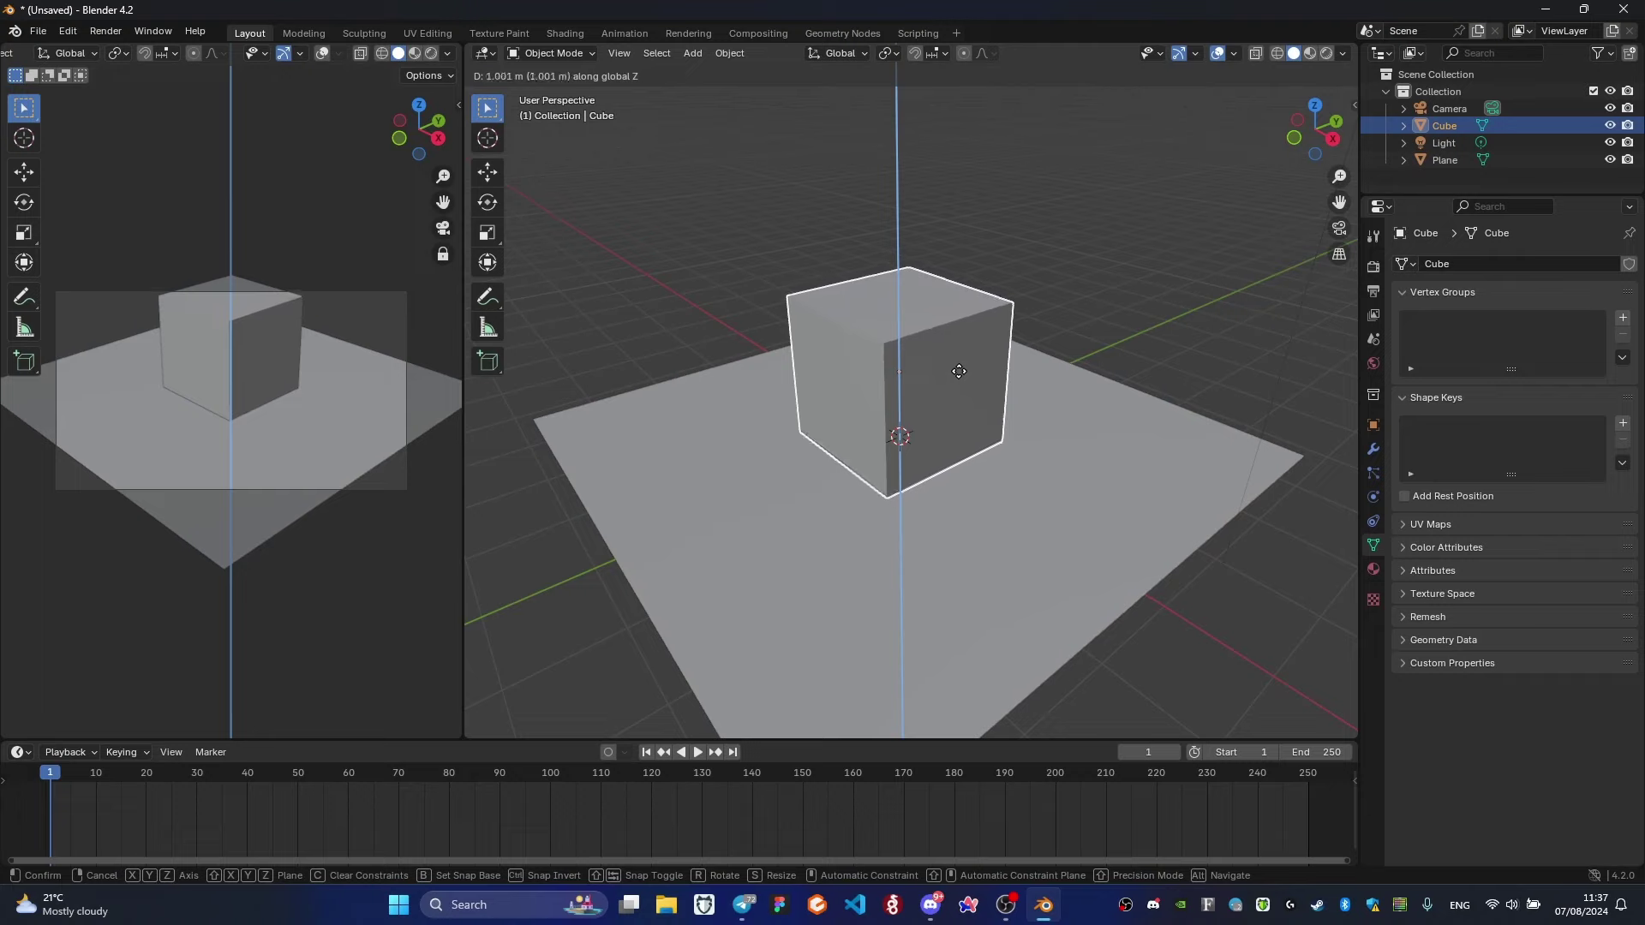
click(959, 371)
click(1184, 89)
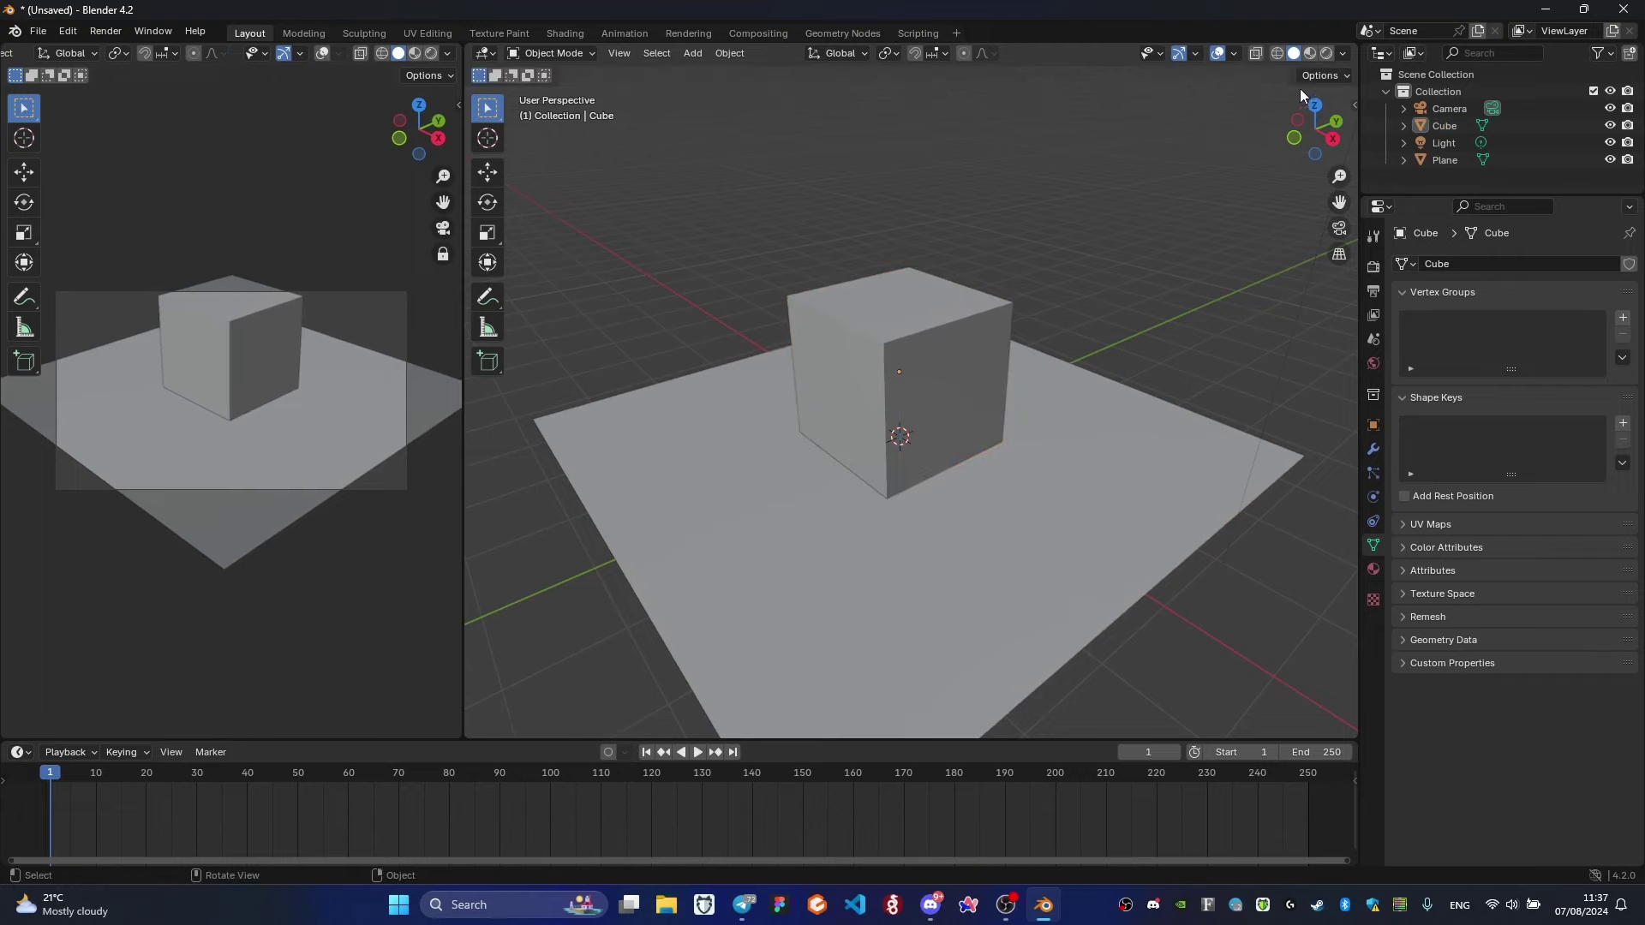
Turn on viewport cavity shading with type Both, then orbit to a lower angle.
click(1344, 52)
click(1344, 54)
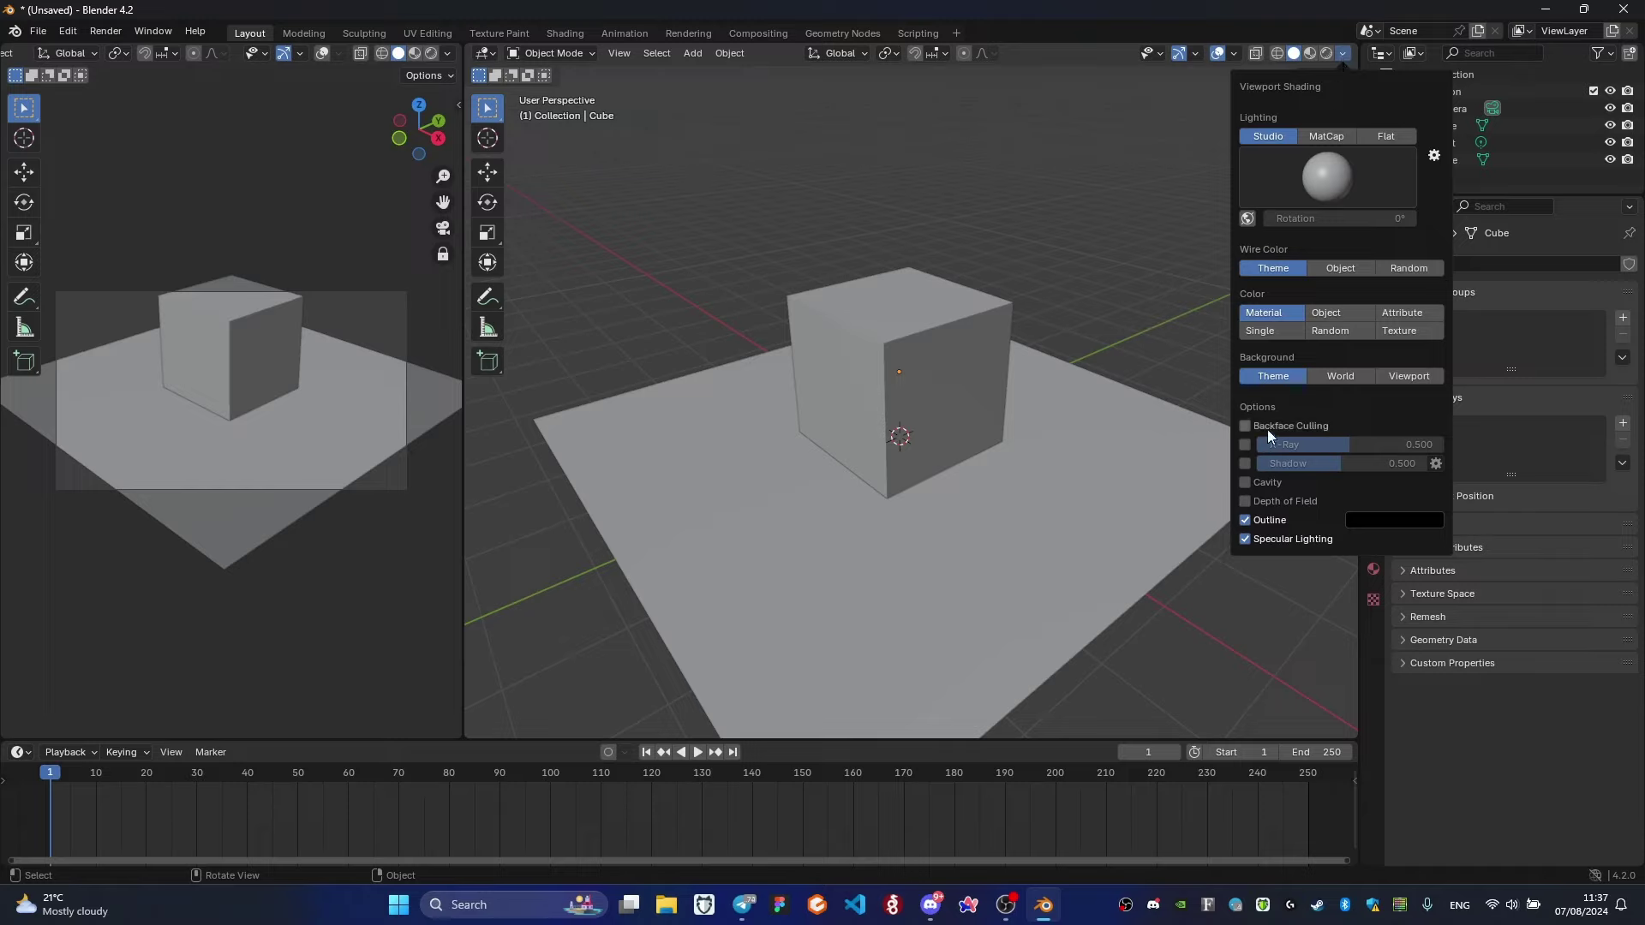
click(1248, 482)
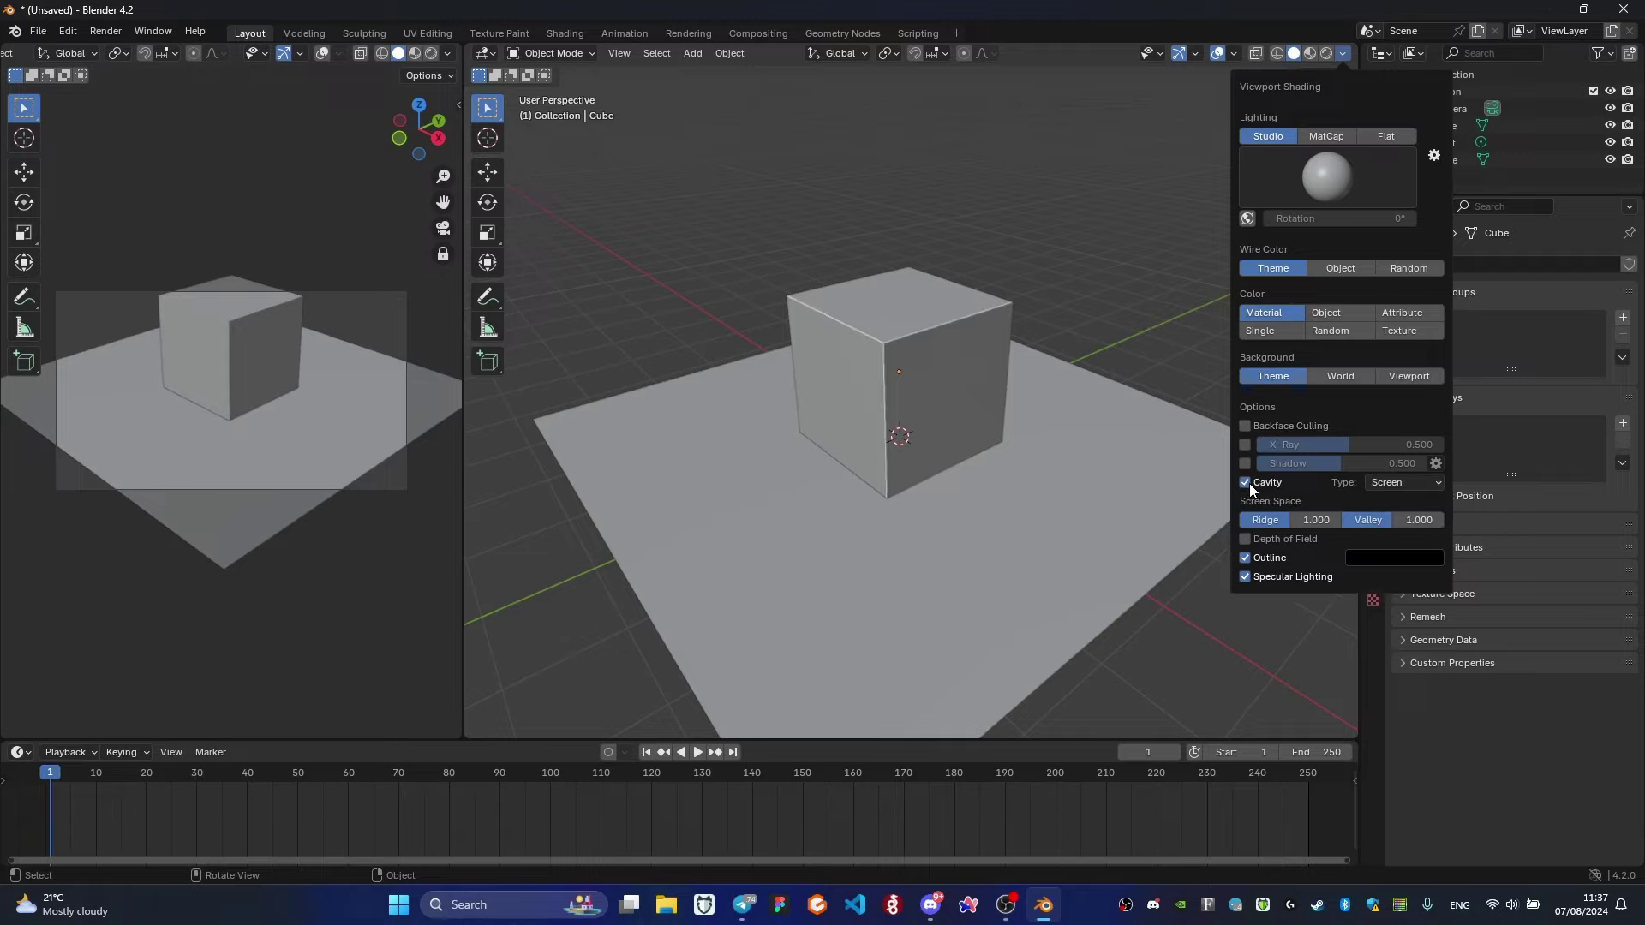
click(1382, 481)
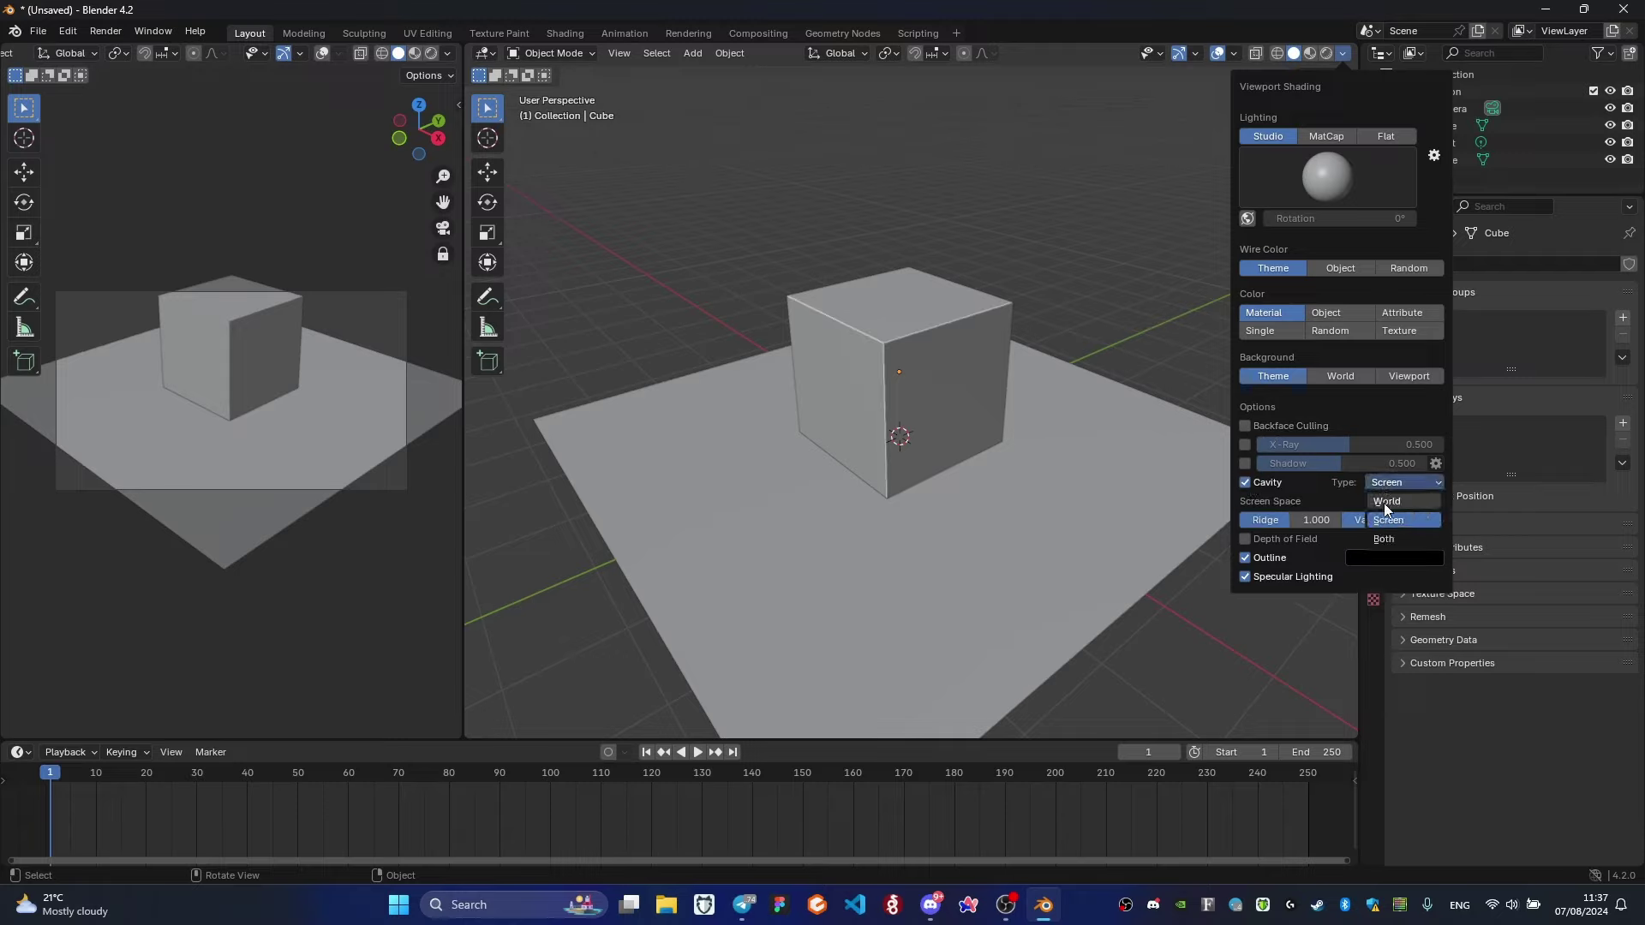
click(1389, 537)
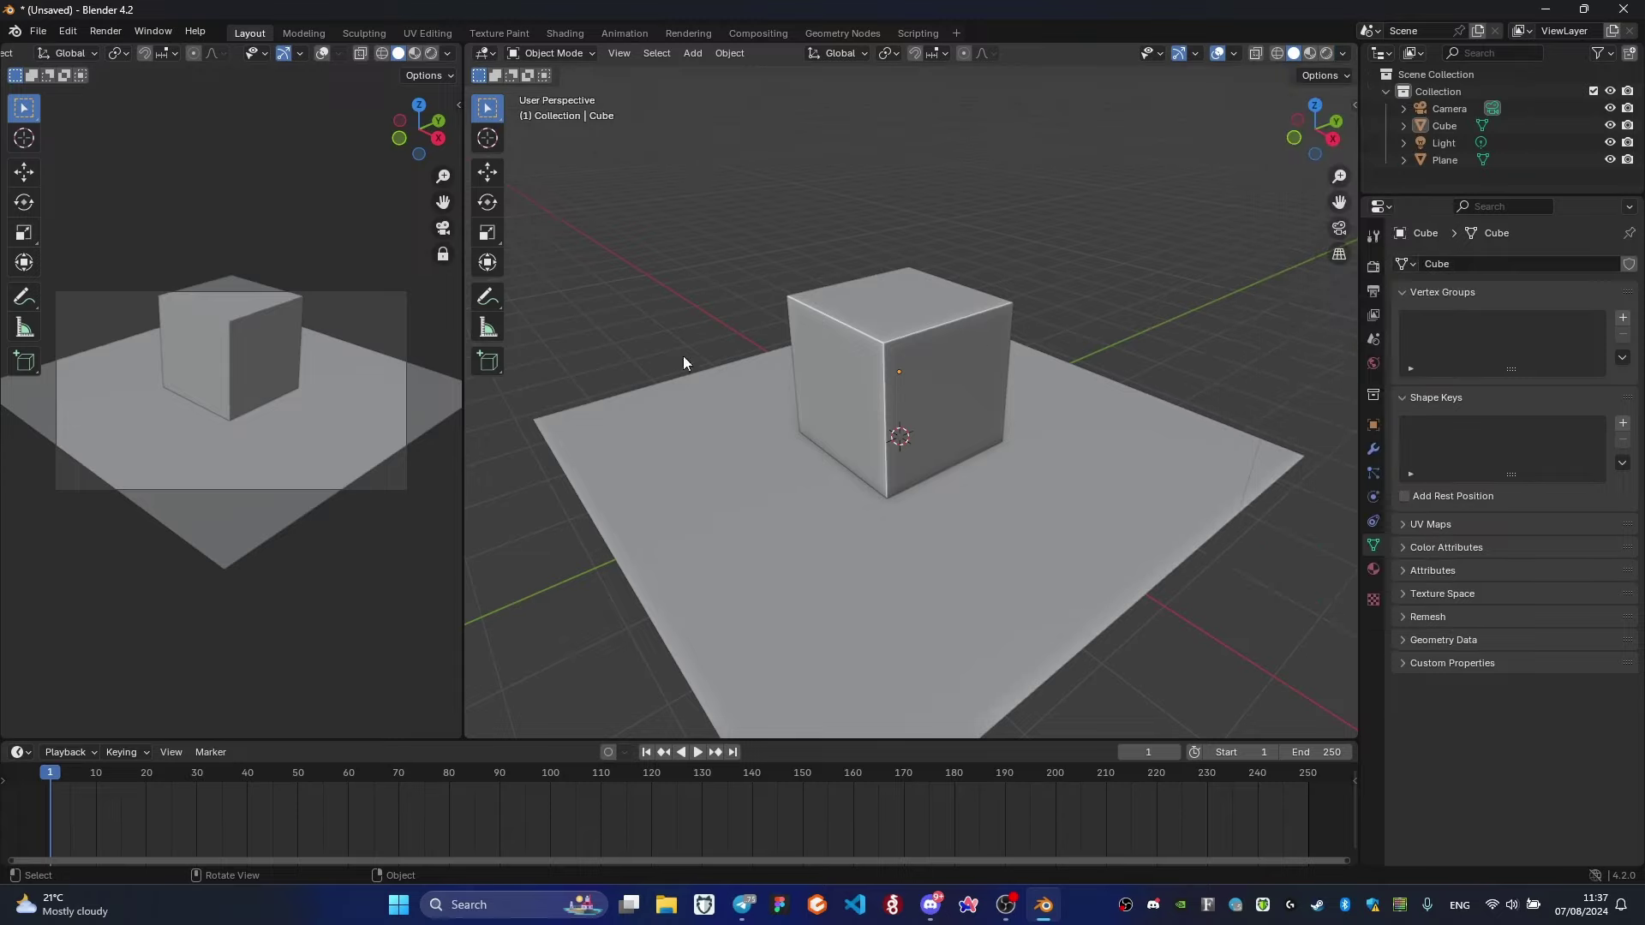
mouse_move(1128, 331)
middle_down()
mouse_move(989, 437)
mouse_move(876, 460)
middle_up()
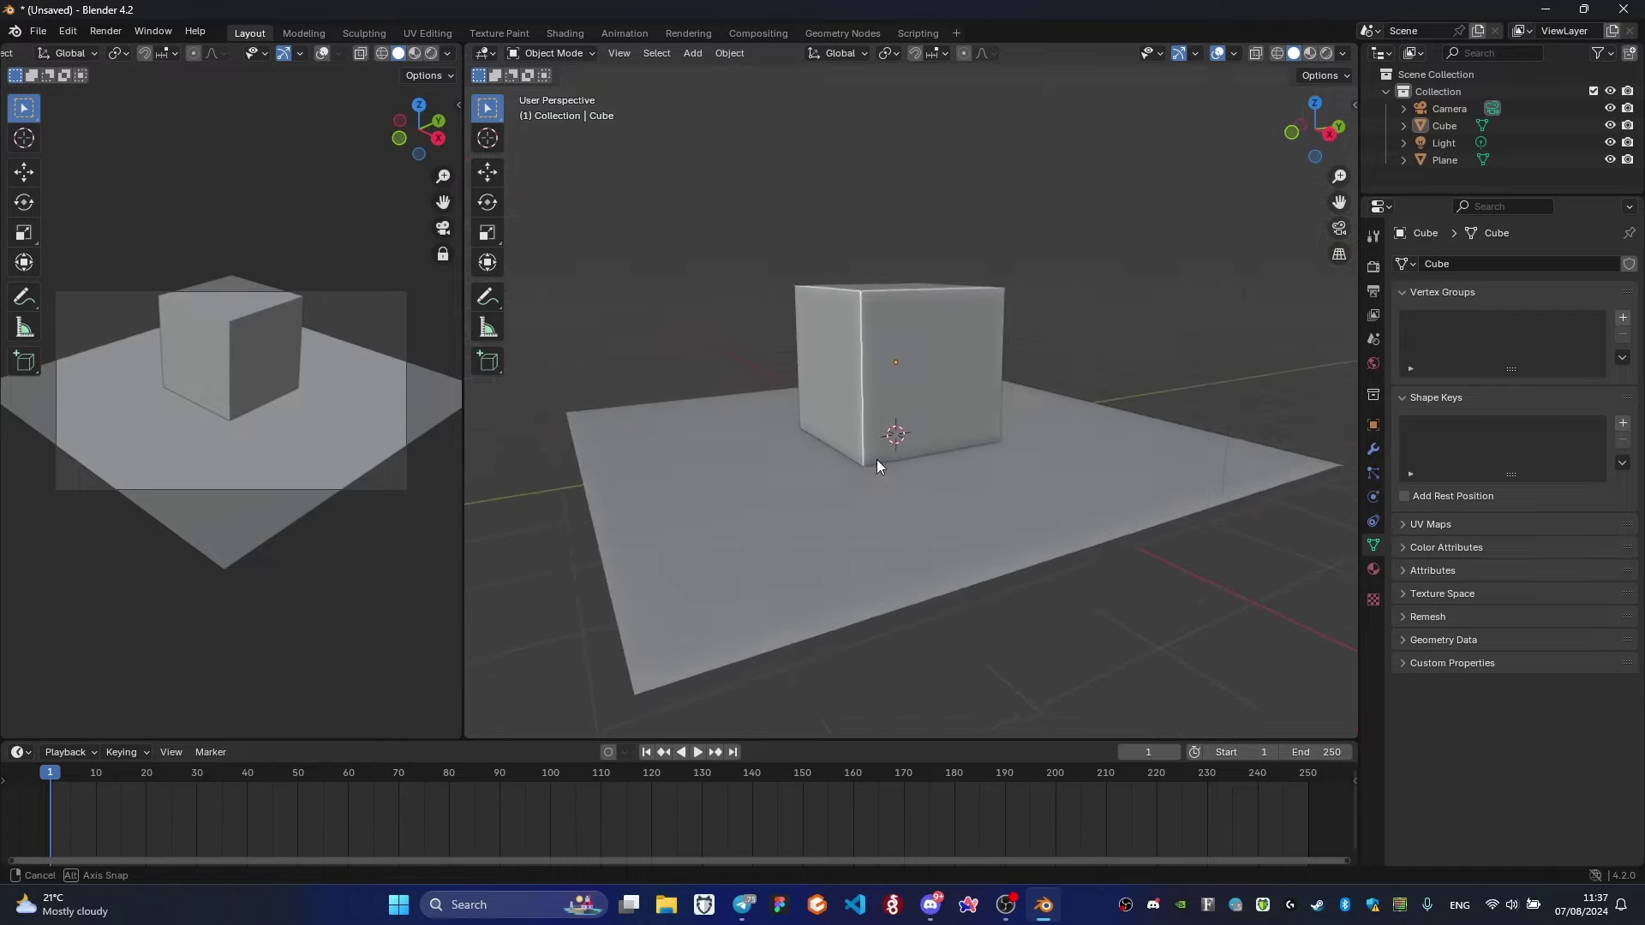
click(857, 365)
click(1147, 269)
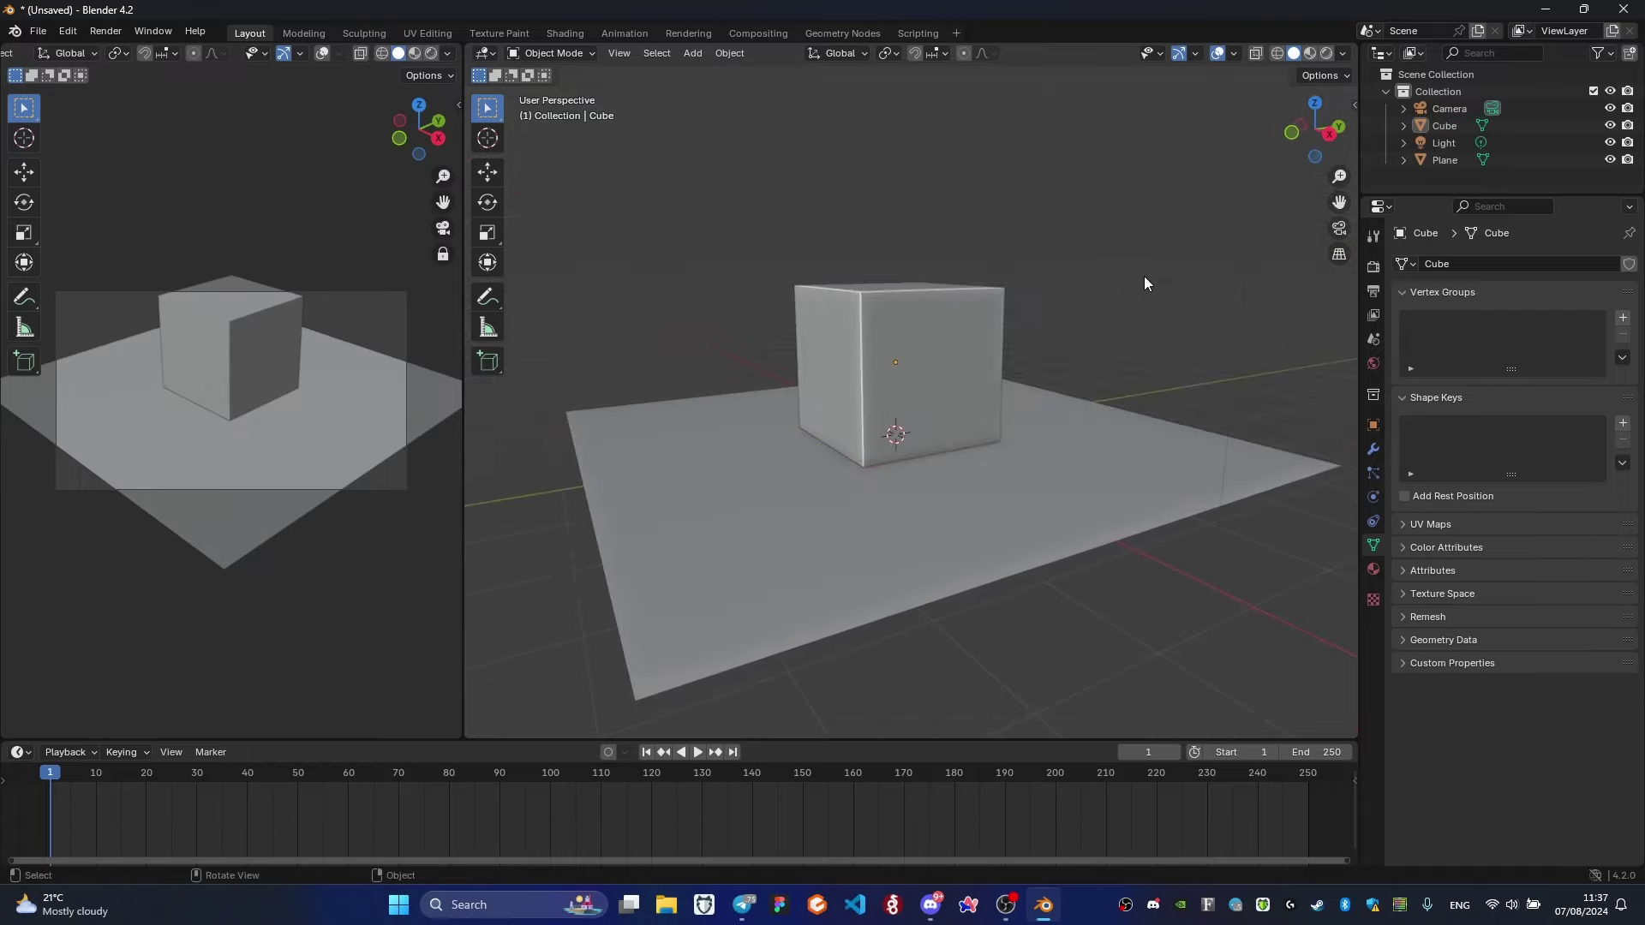
Enable cavity shading in the left camera view and switch it to rendered preview.
middle_drag(239, 368, 233, 415)
click(228, 377)
click(448, 53)
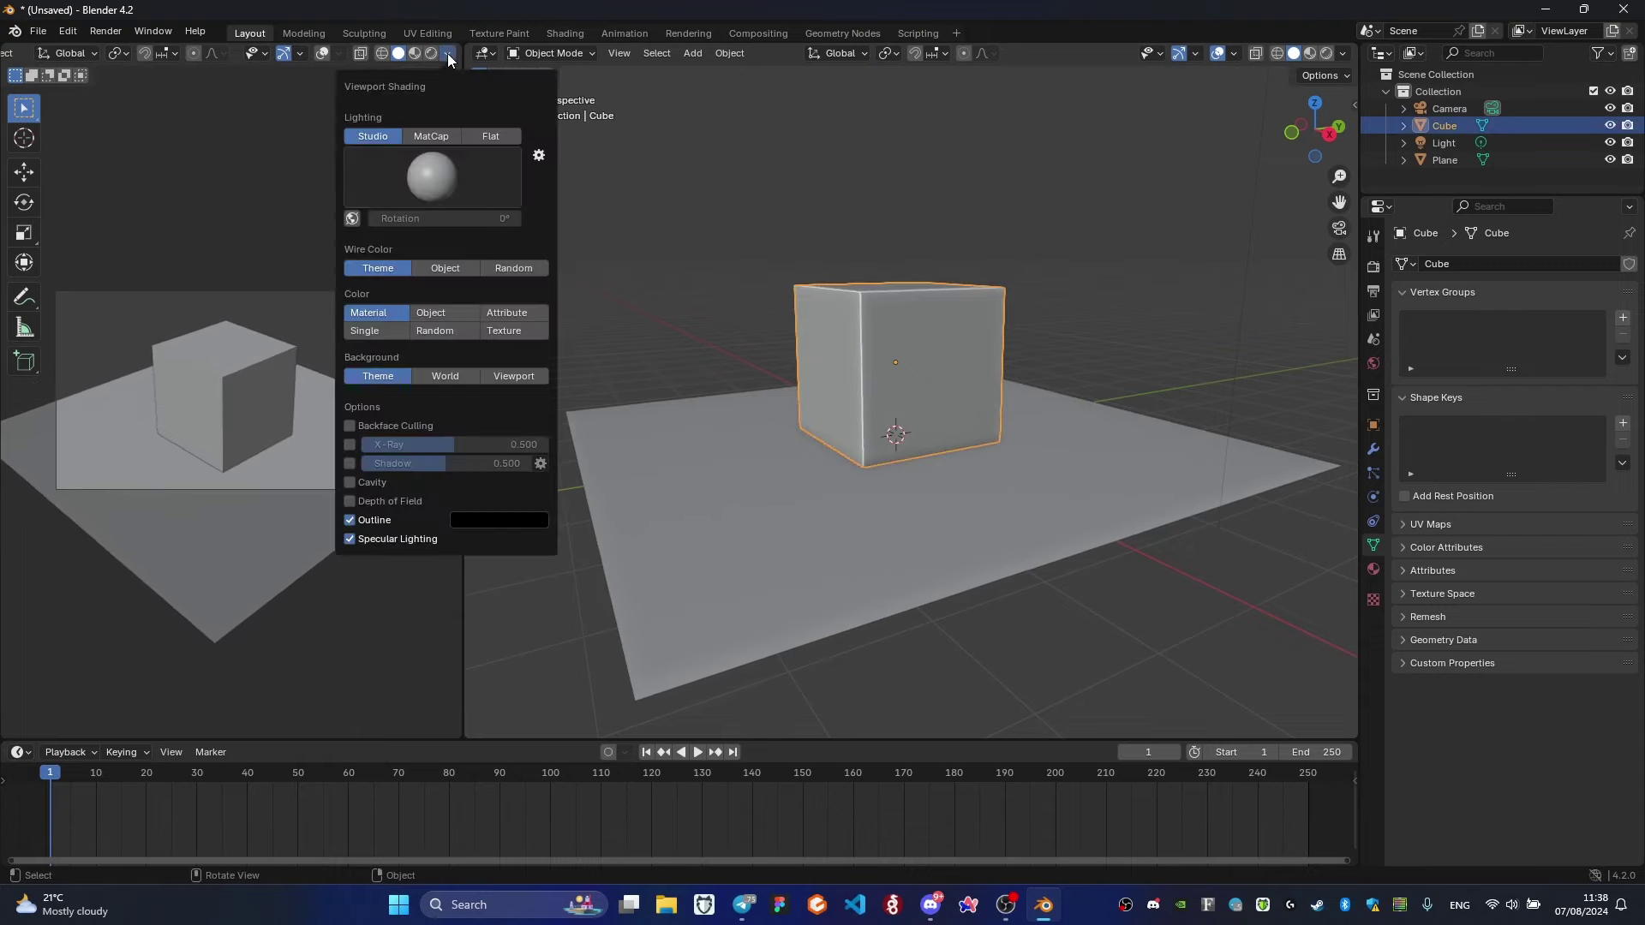
click(350, 481)
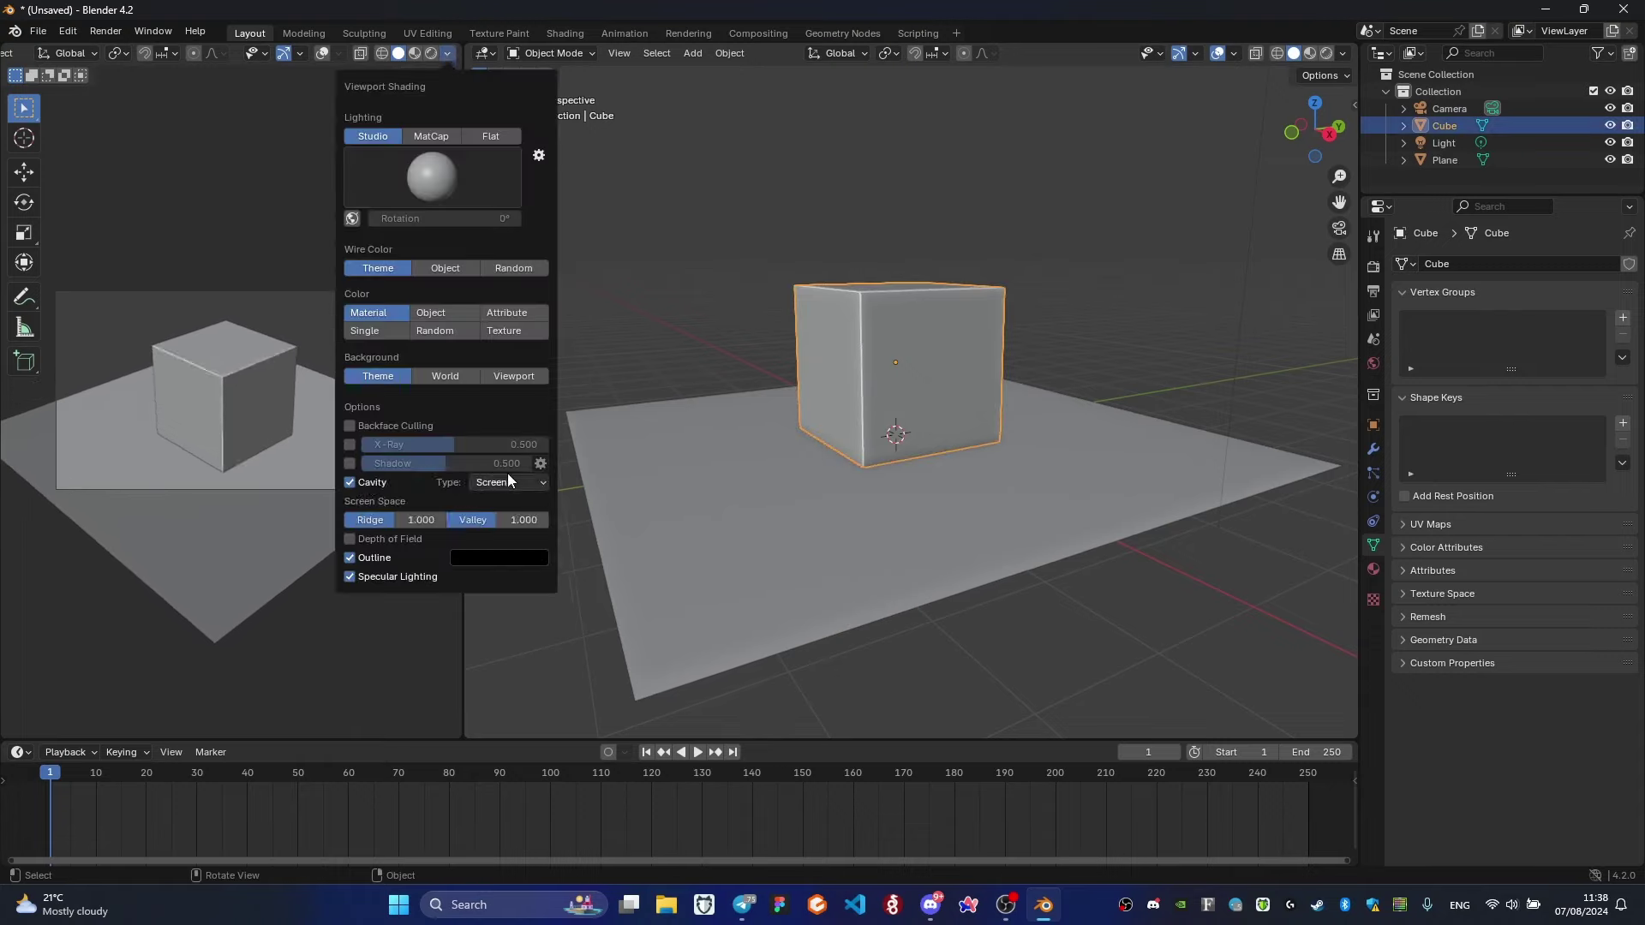
click(203, 281)
click(431, 53)
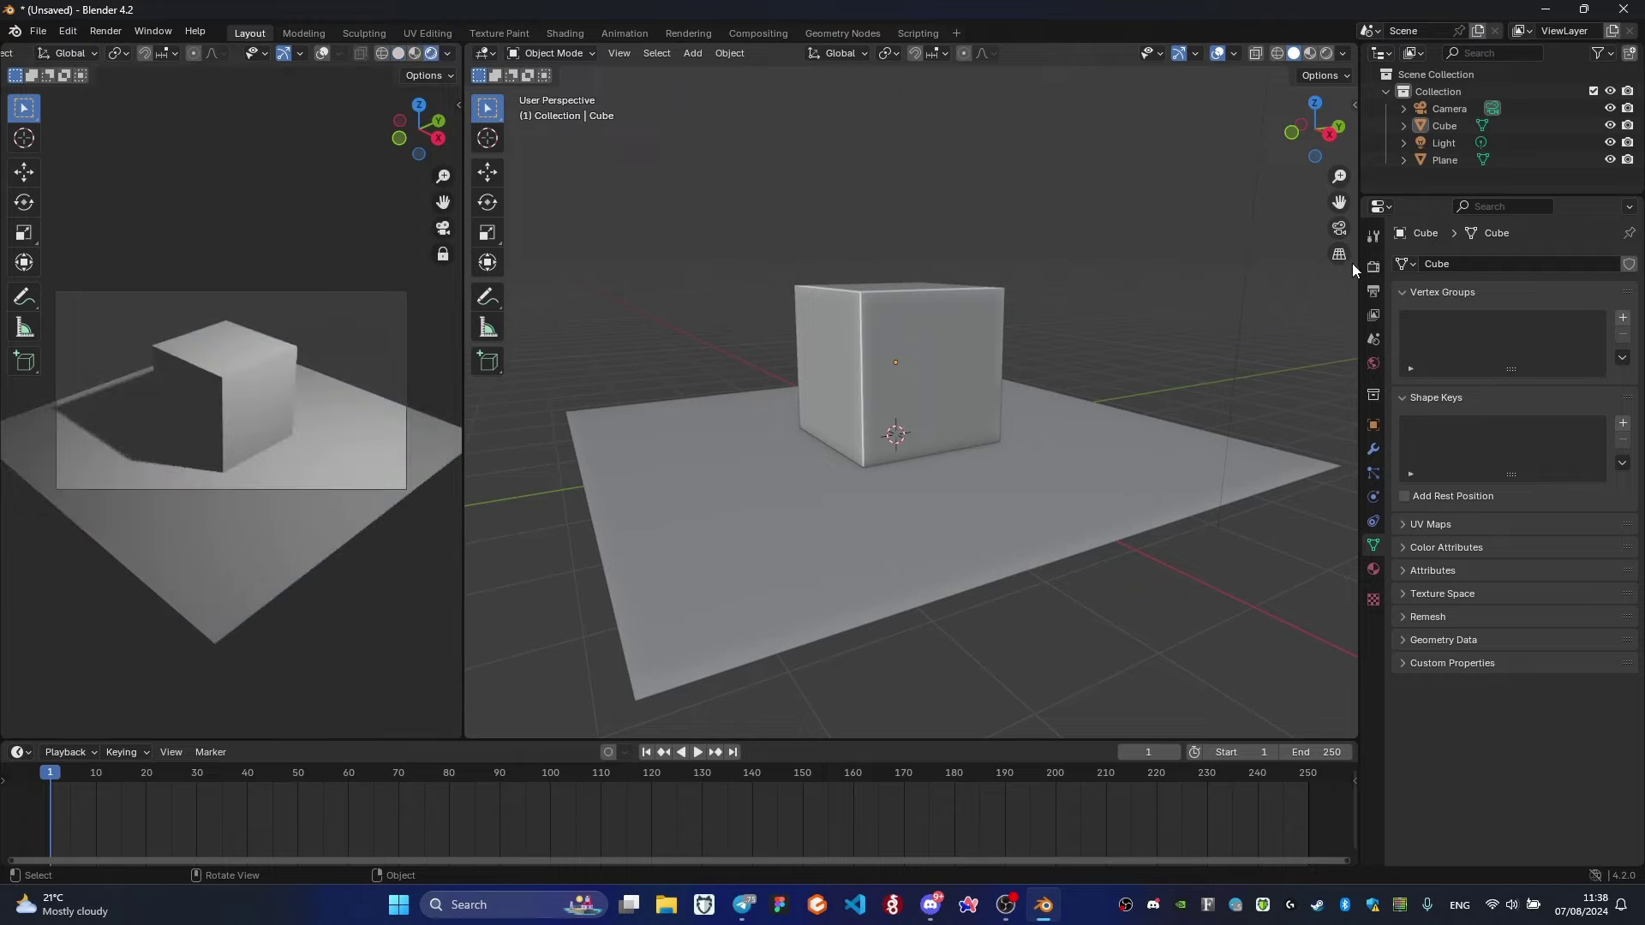
Show the Render Properties and orbit the rendered preview to a new angle.
click(1373, 267)
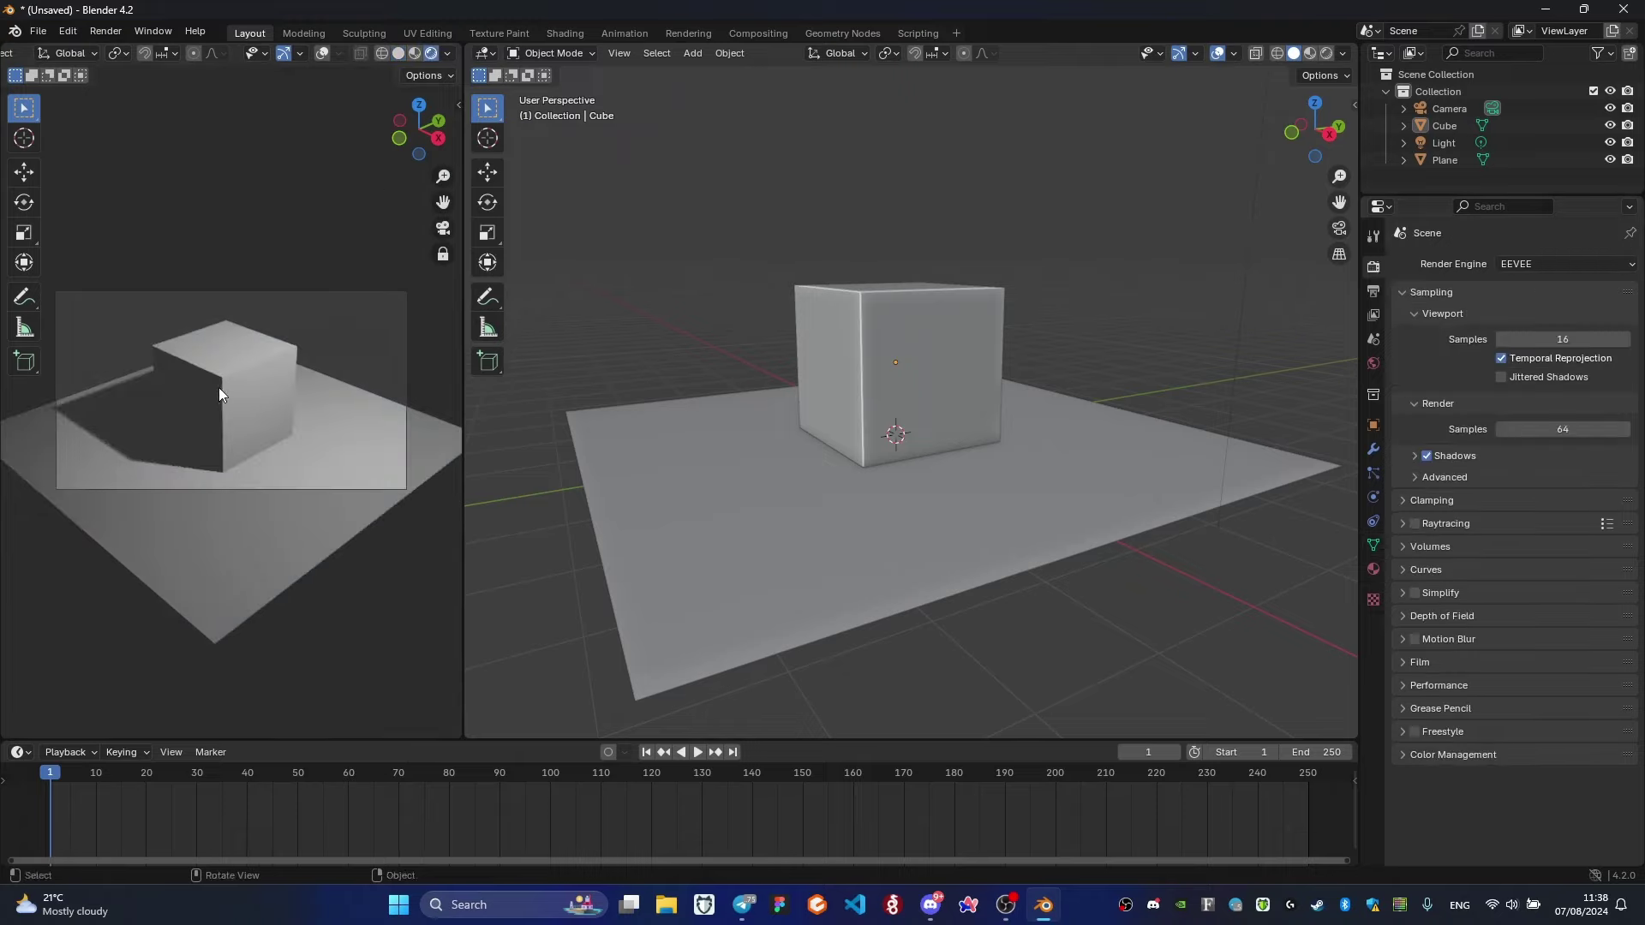
middle_drag(209, 387, 327, 379)
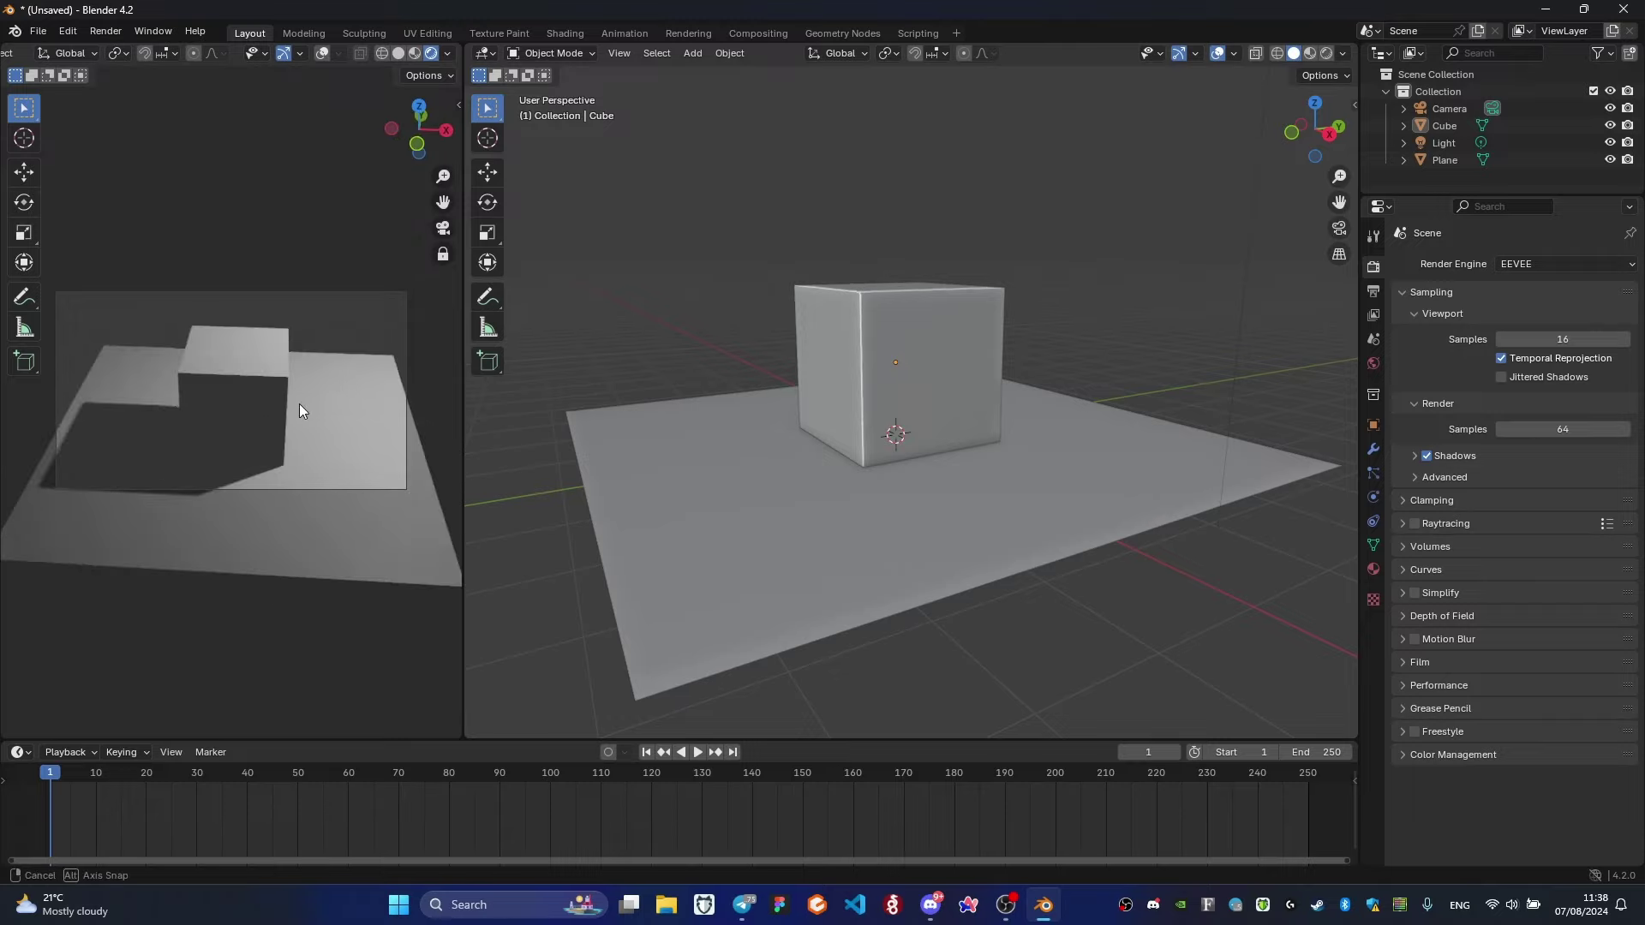
click(1509, 264)
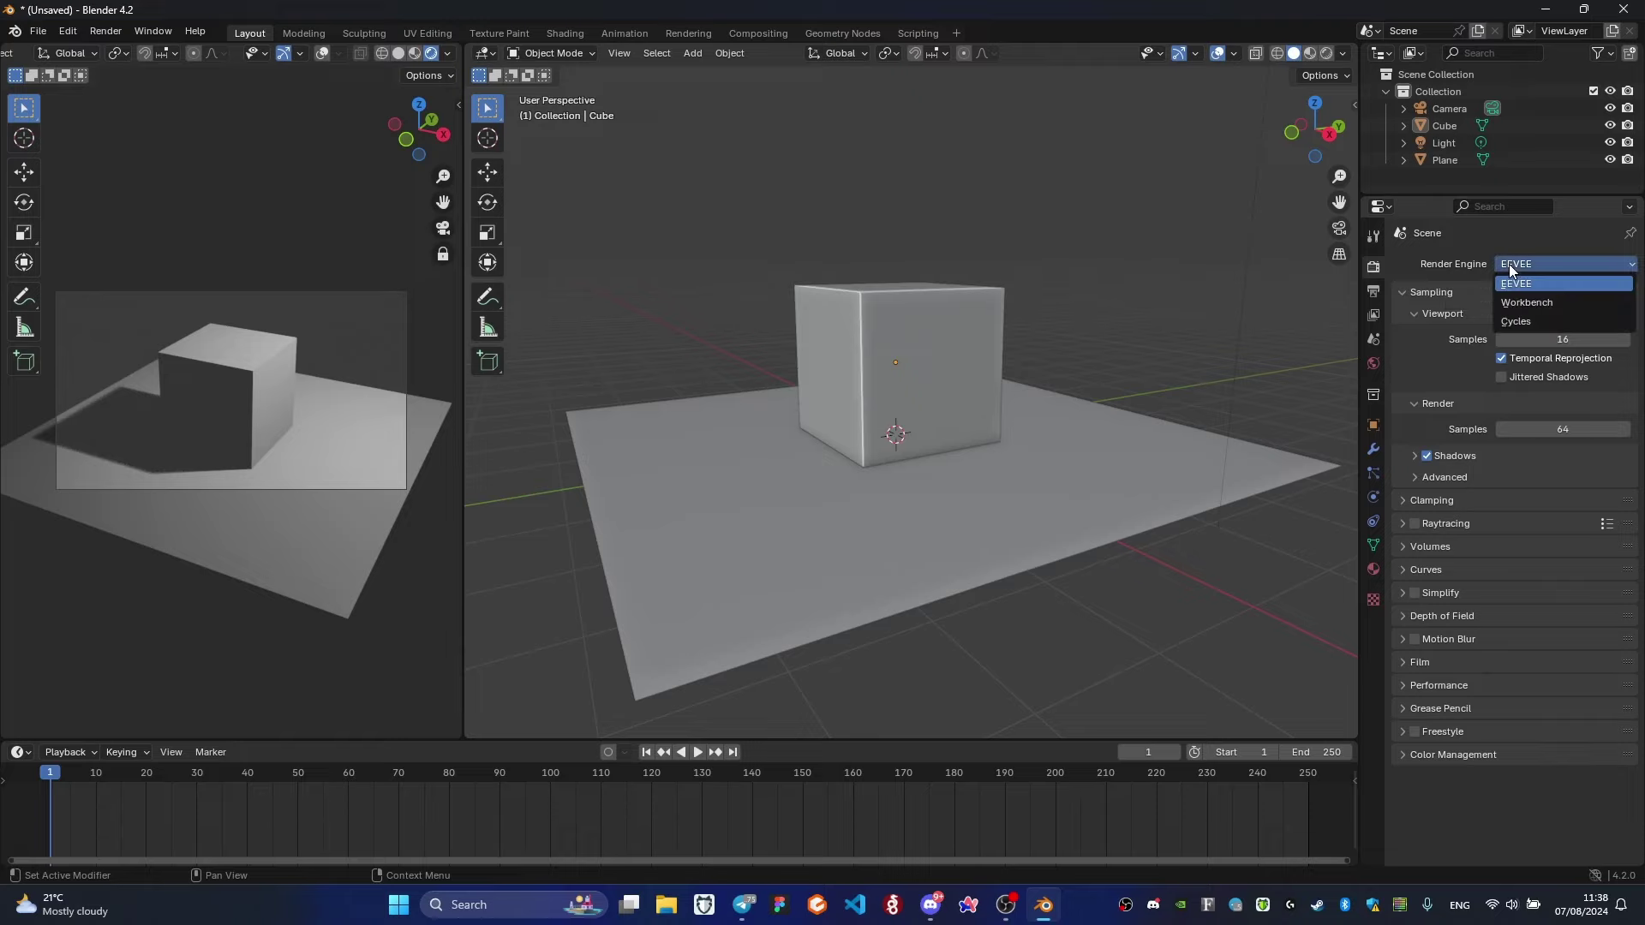
Try Cycles, then return the render engine to EEVEE with Raytracing enabled.
click(1527, 327)
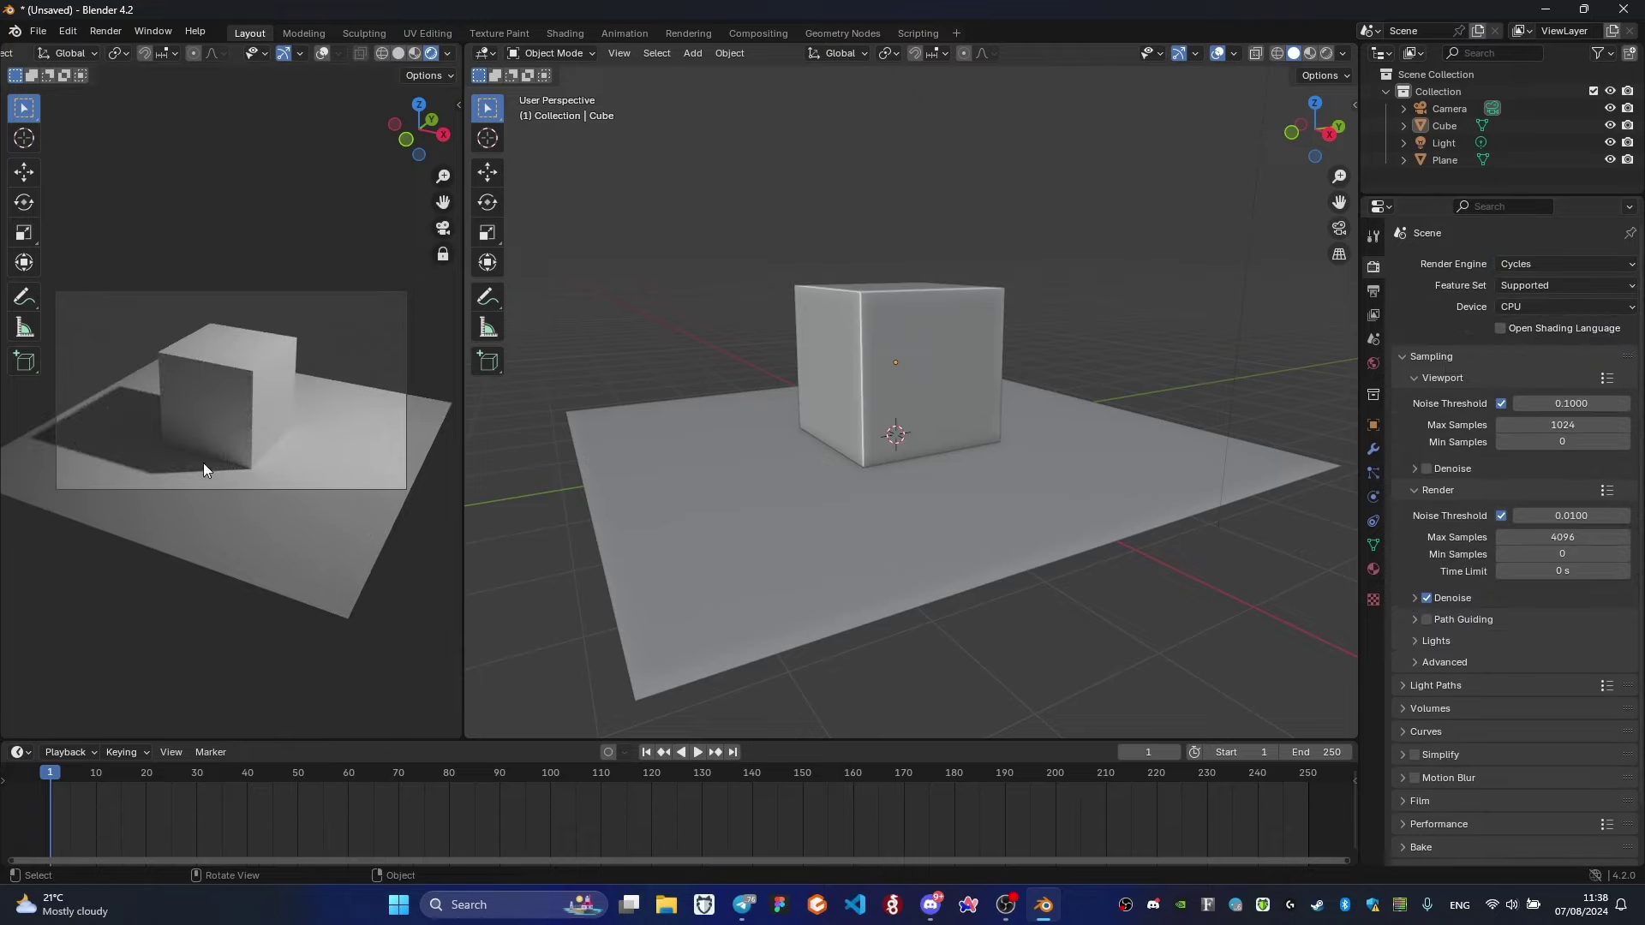
click(1531, 266)
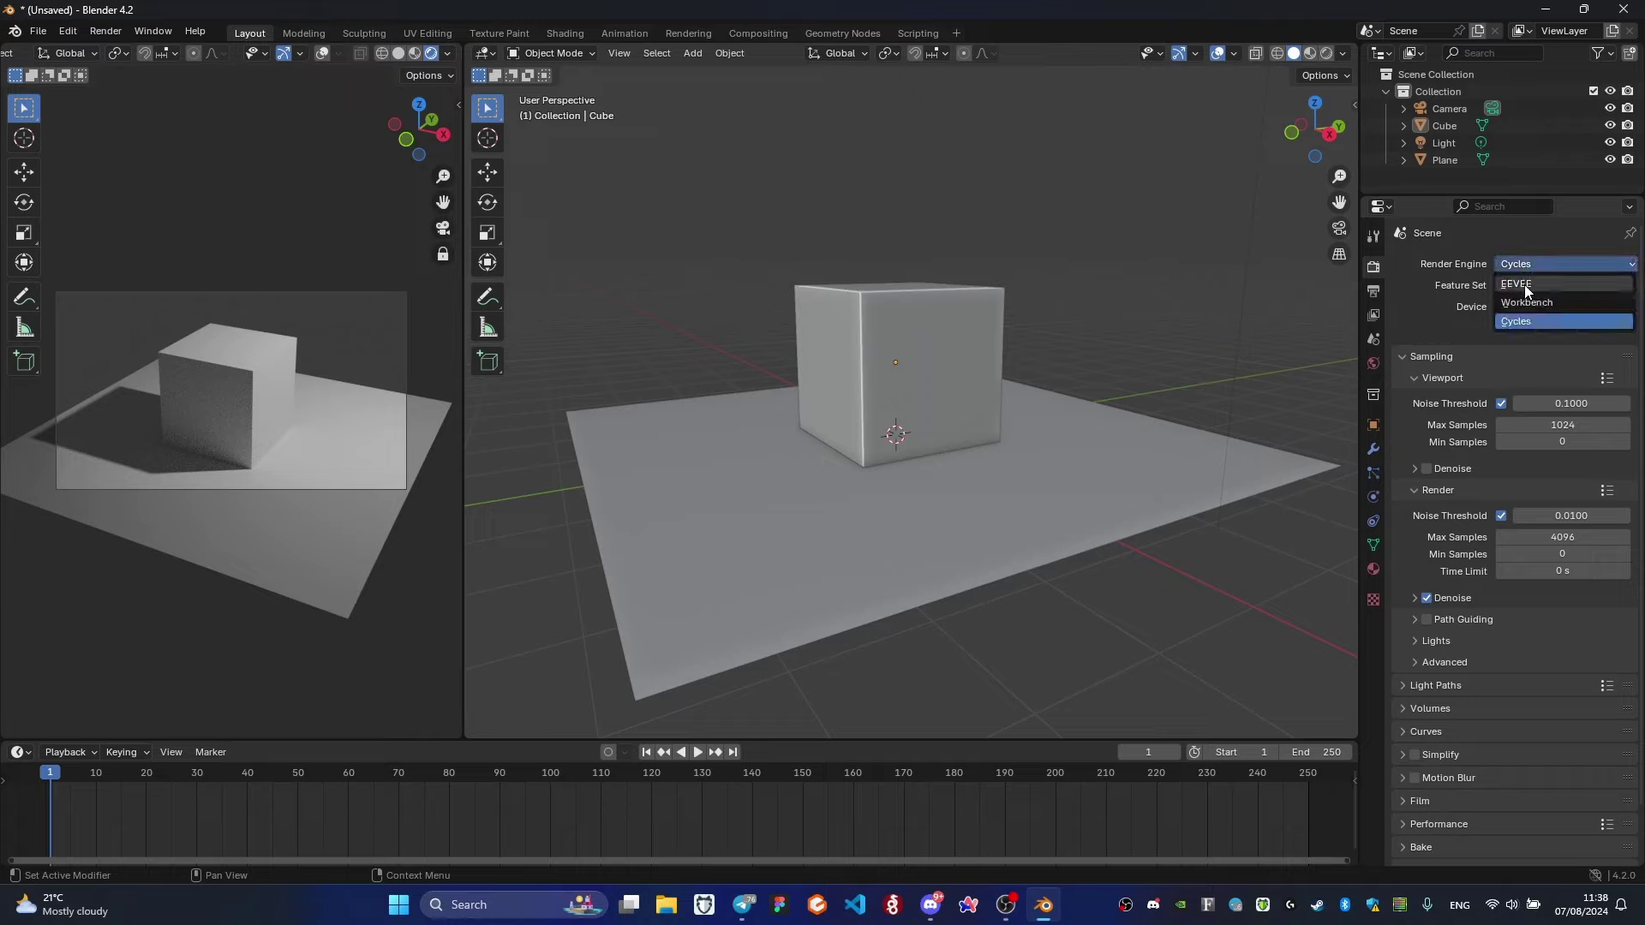
click(1524, 285)
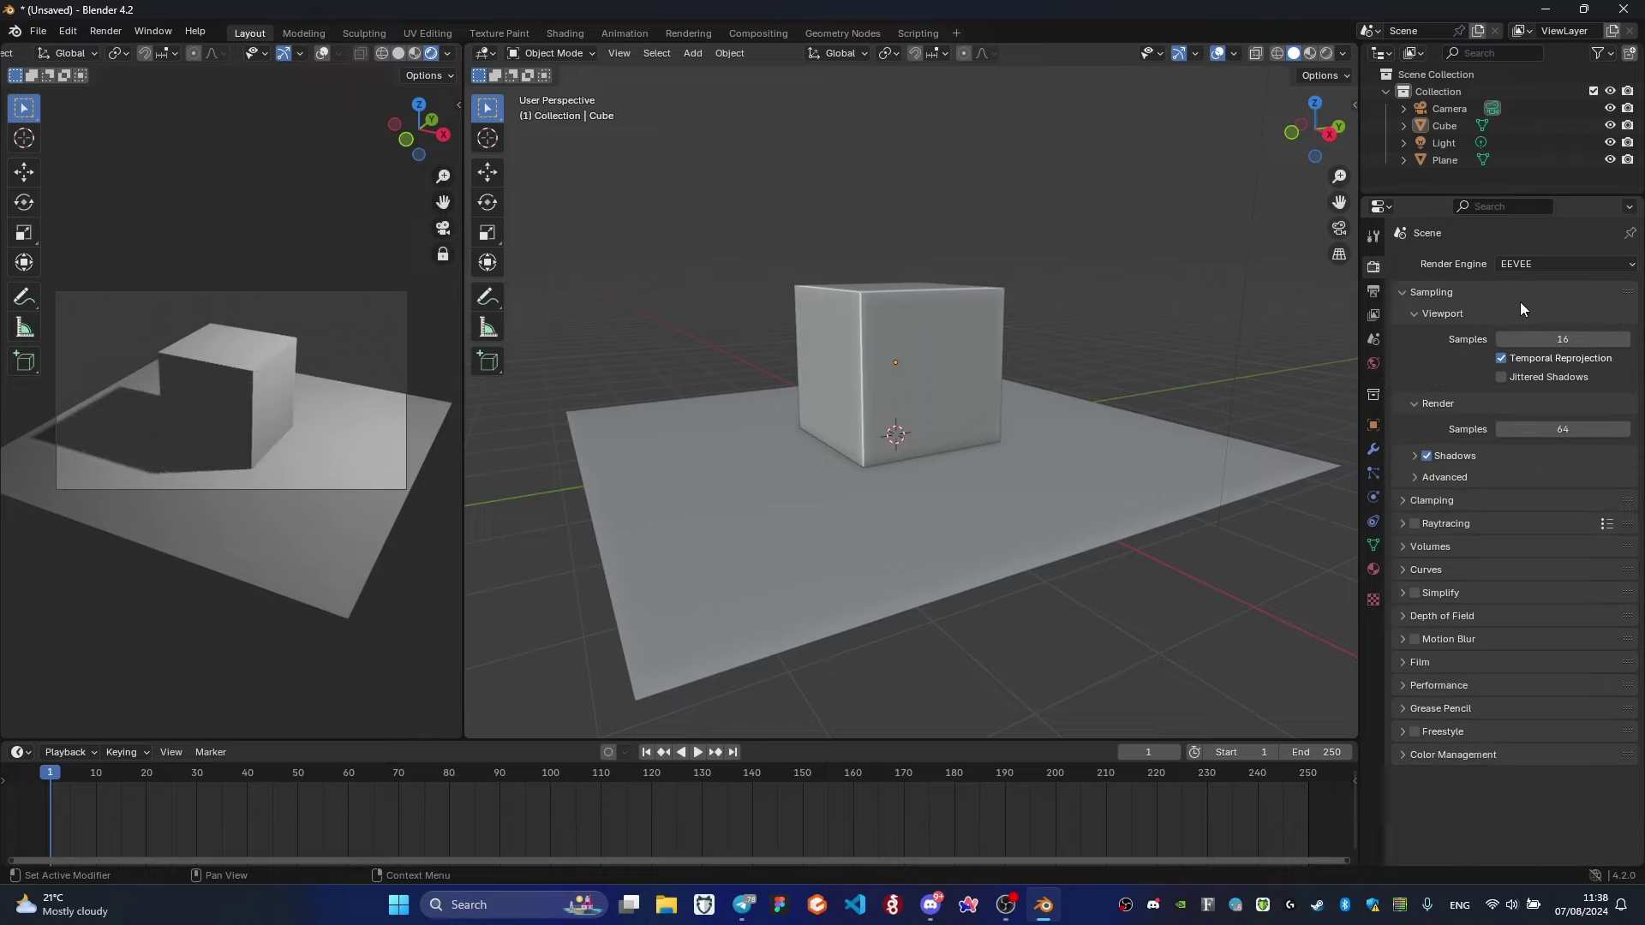
click(1413, 525)
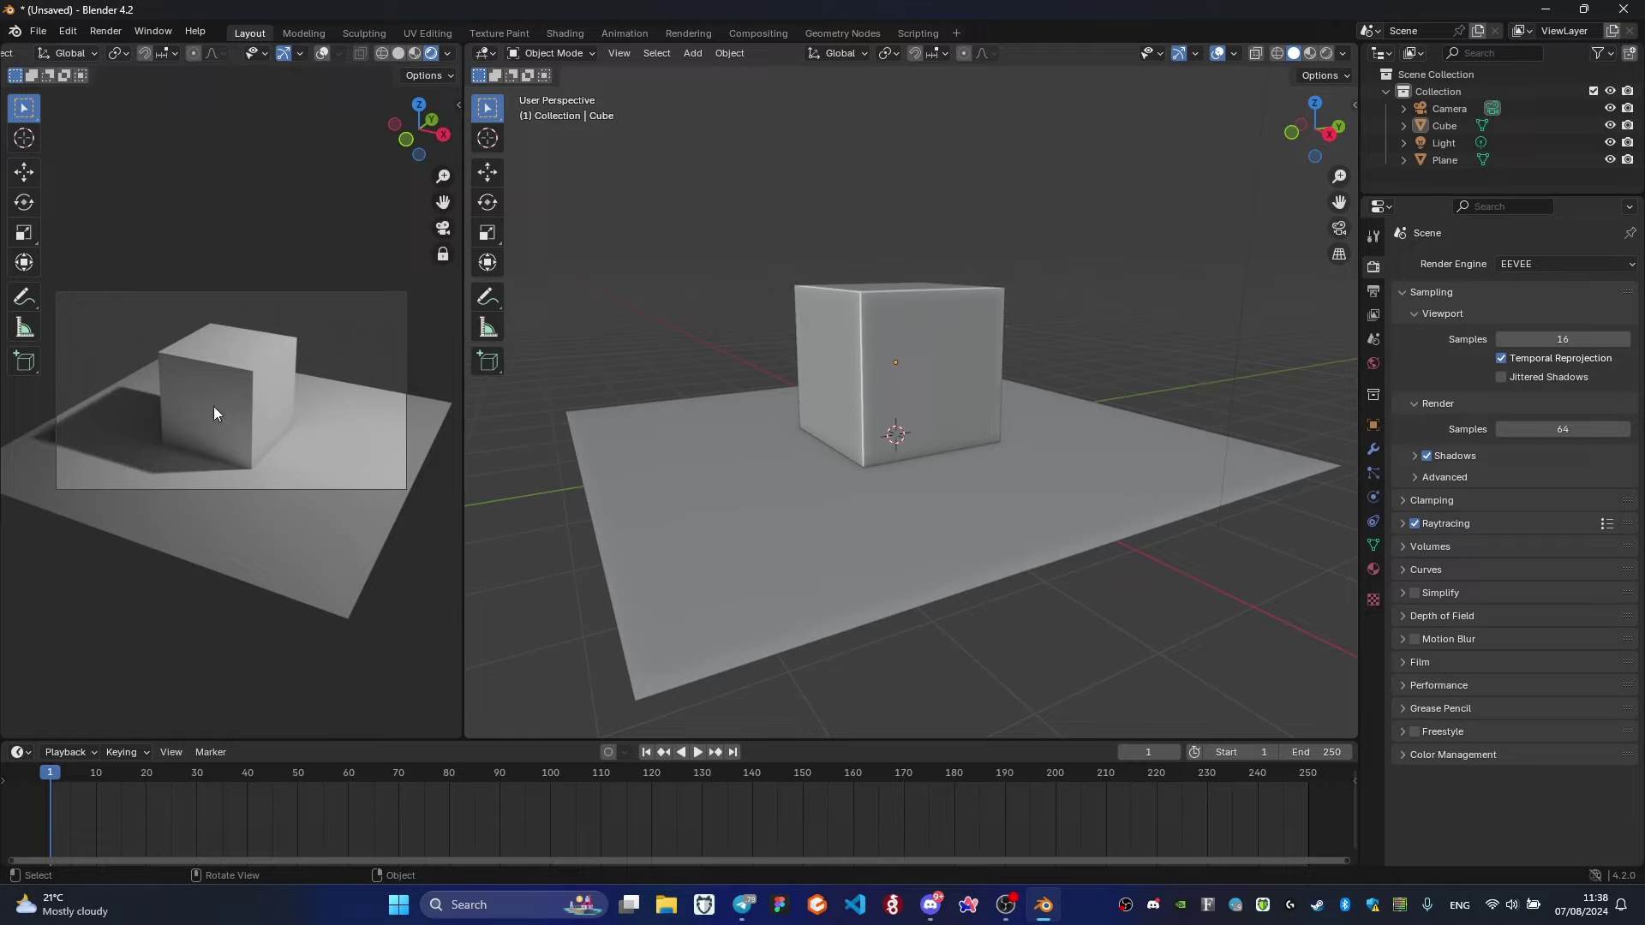
Orbit the rendered preview to shift the cube's shadow, then select the cube.
mouse_move(238, 389)
middle_down()
mouse_move(218, 410)
mouse_move(245, 417)
middle_up()
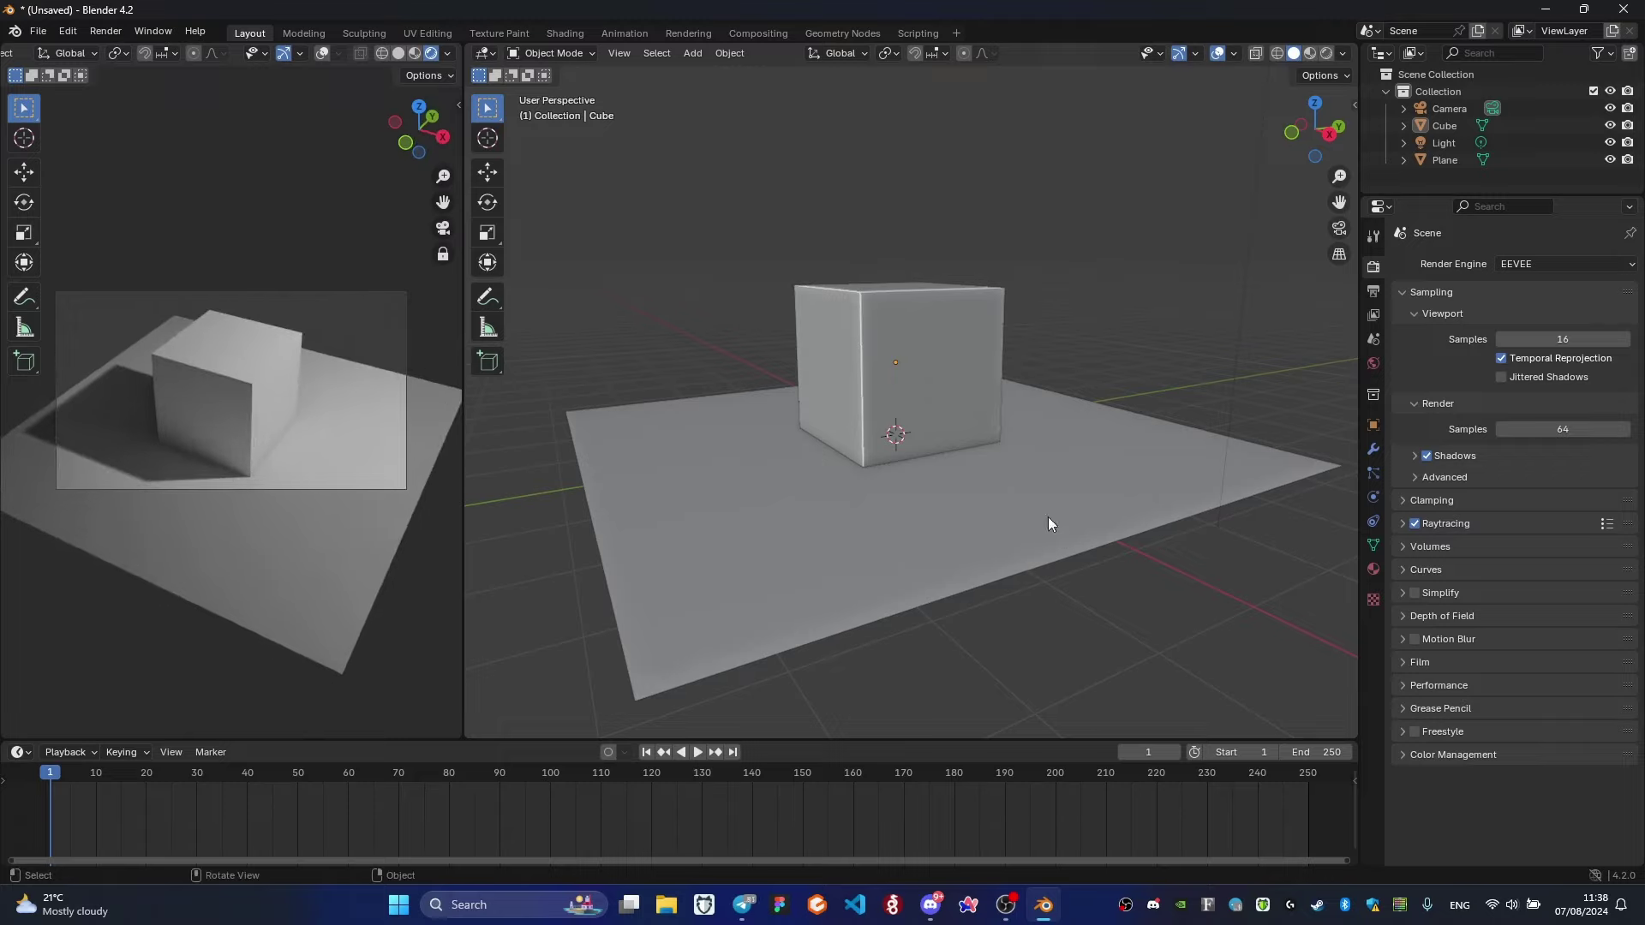
middle_drag(300, 415, 292, 408)
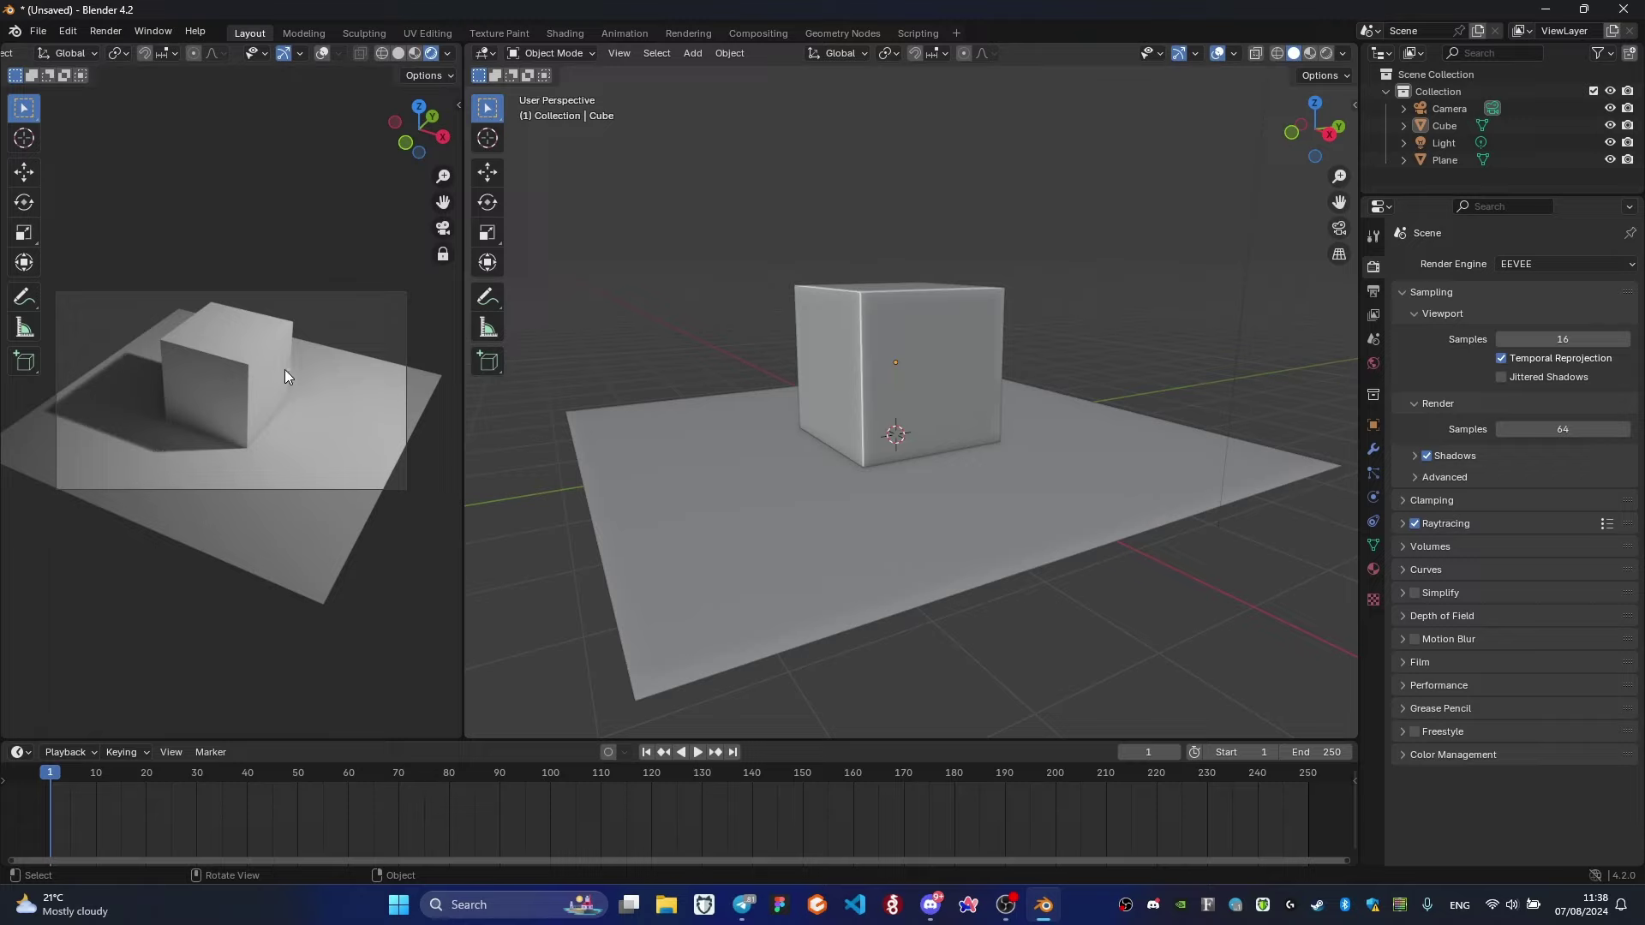
middle_drag(314, 377, 360, 381)
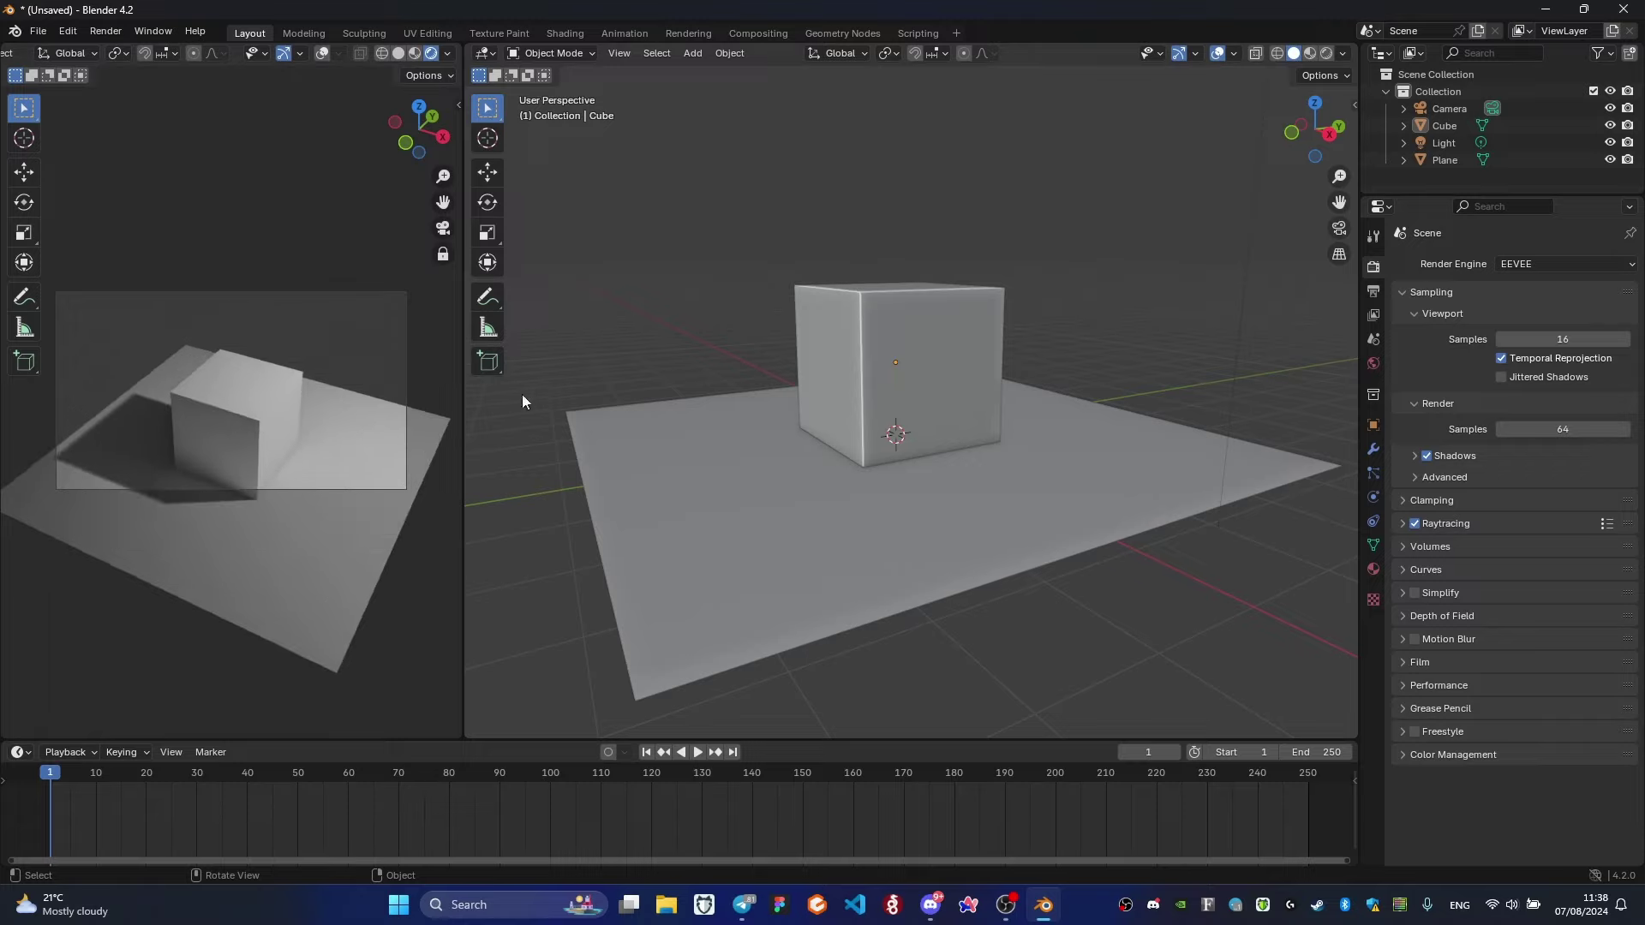
click(965, 339)
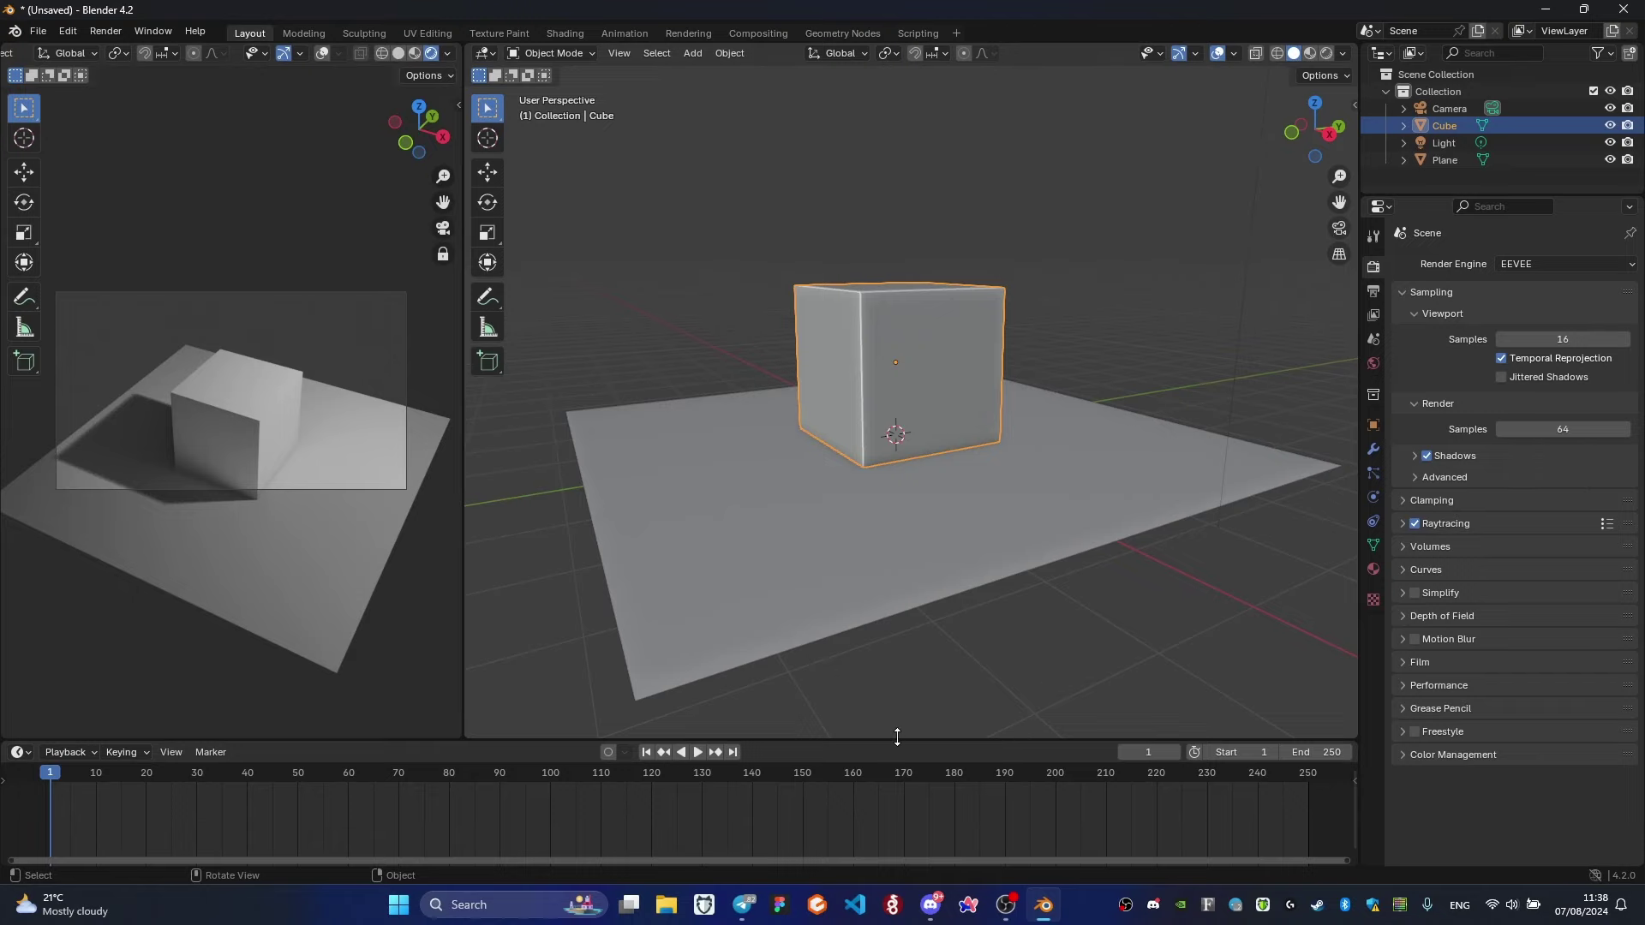
Turn the timeline into a taller Shader Editor framing the cube's Principled BSDF and Material Output nodes.
drag(897, 737, 548, 649)
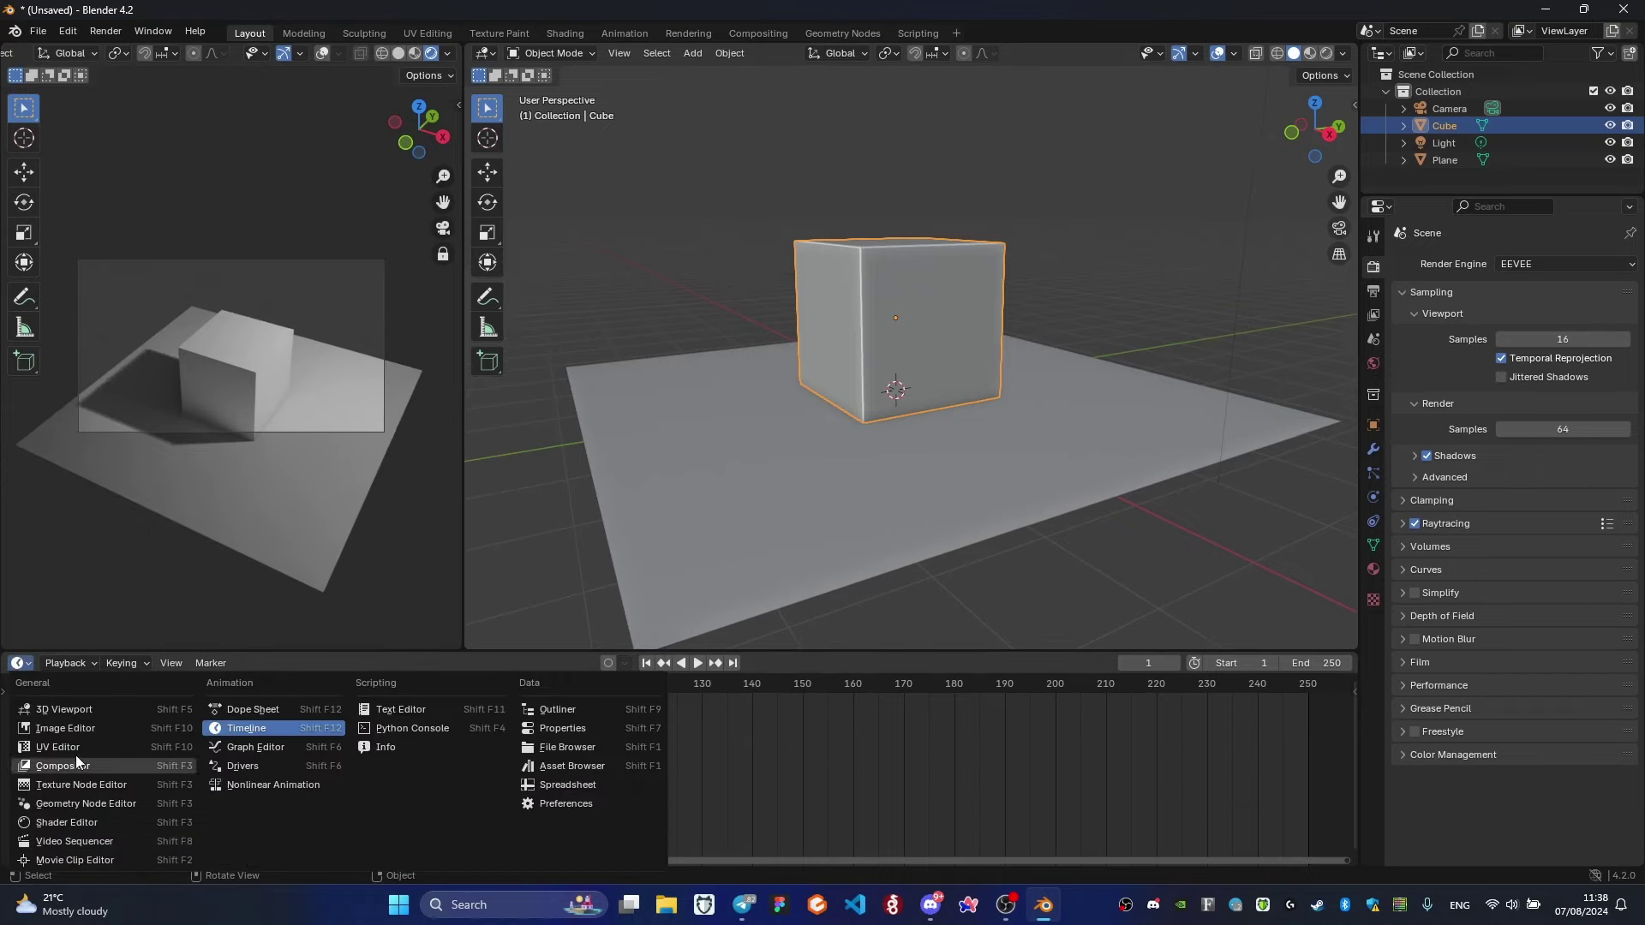
click(105, 823)
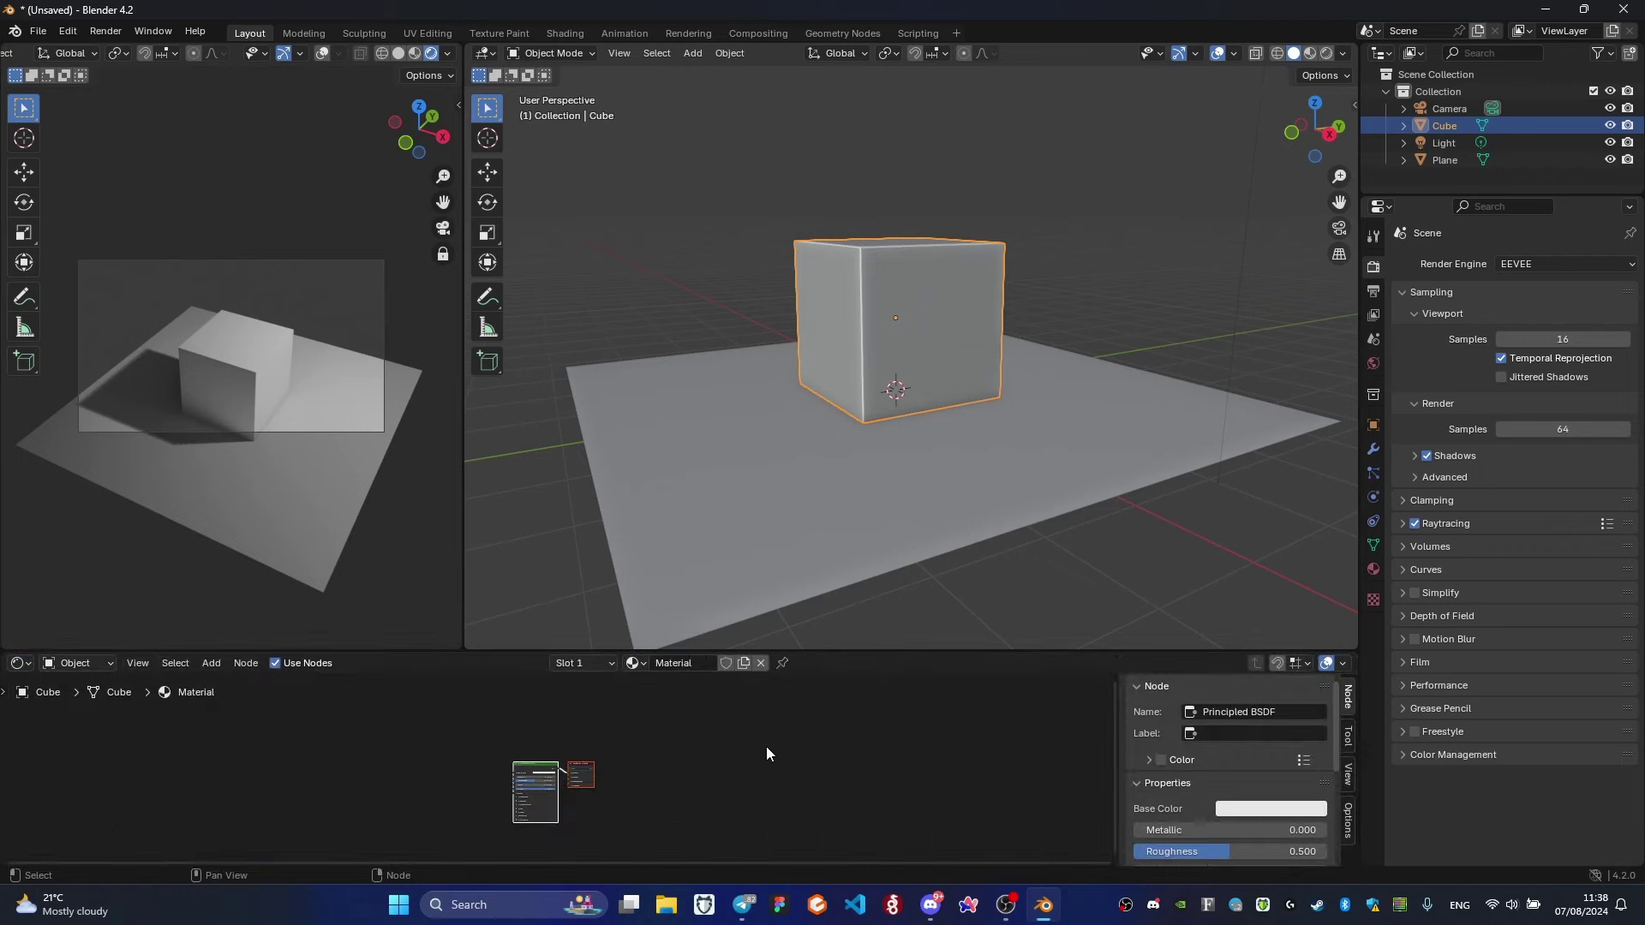
scroll(620, 777, up, 1)
scroll(620, 777, up, 2)
middle_drag(712, 783, 804, 726)
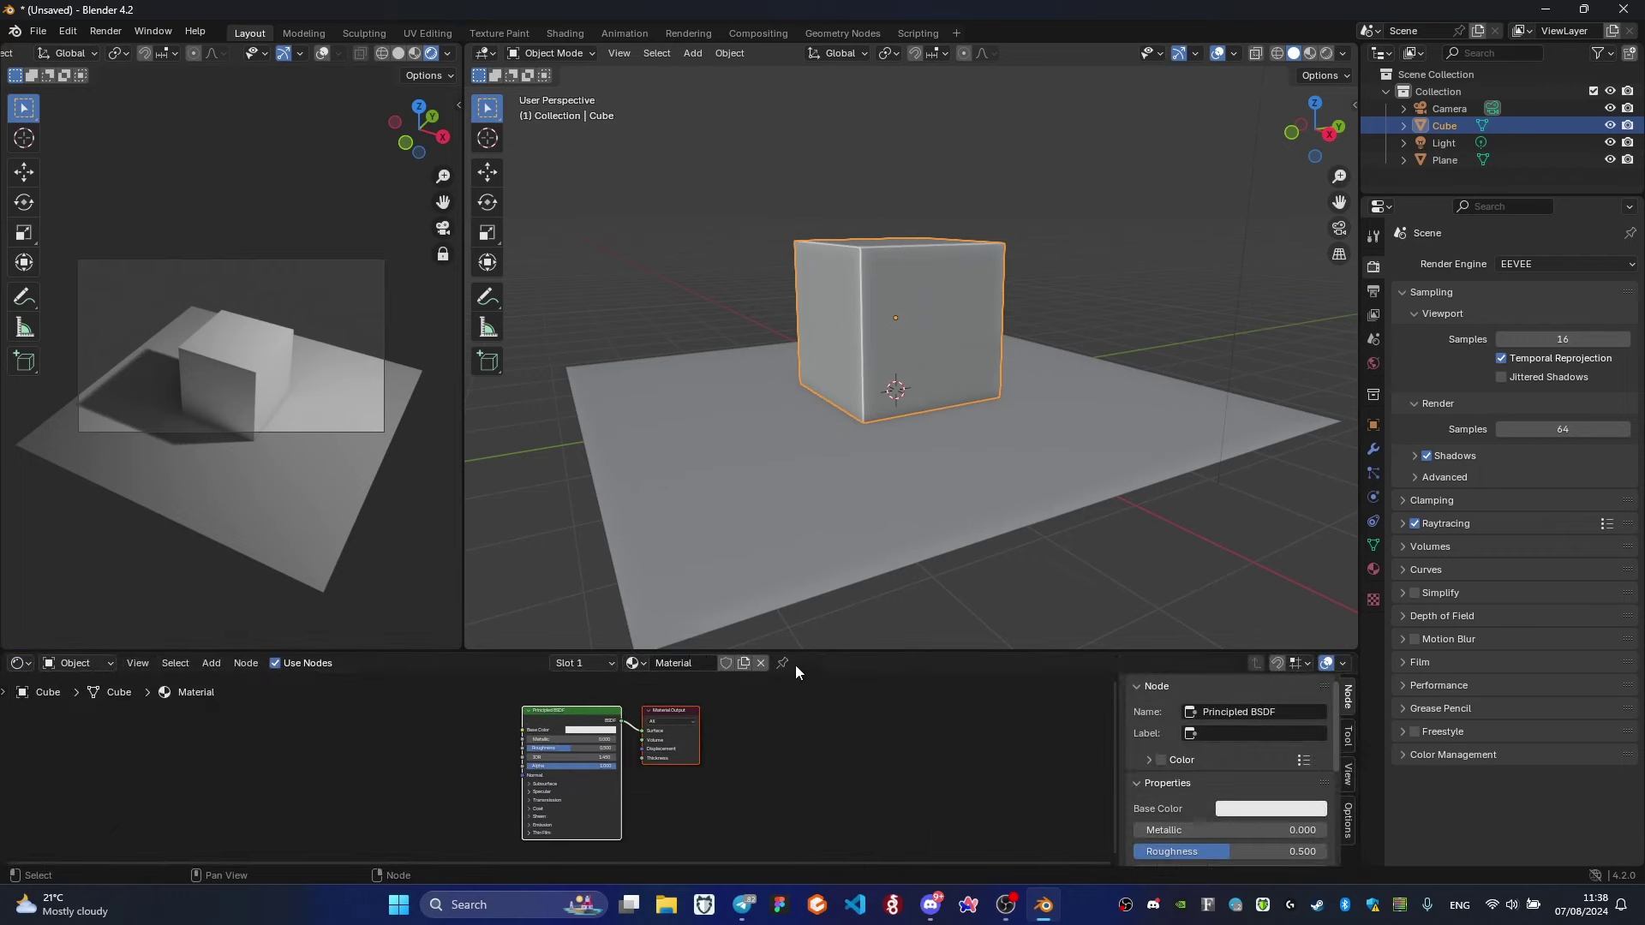
drag(795, 653, 819, 545)
middle_drag(940, 378, 927, 438)
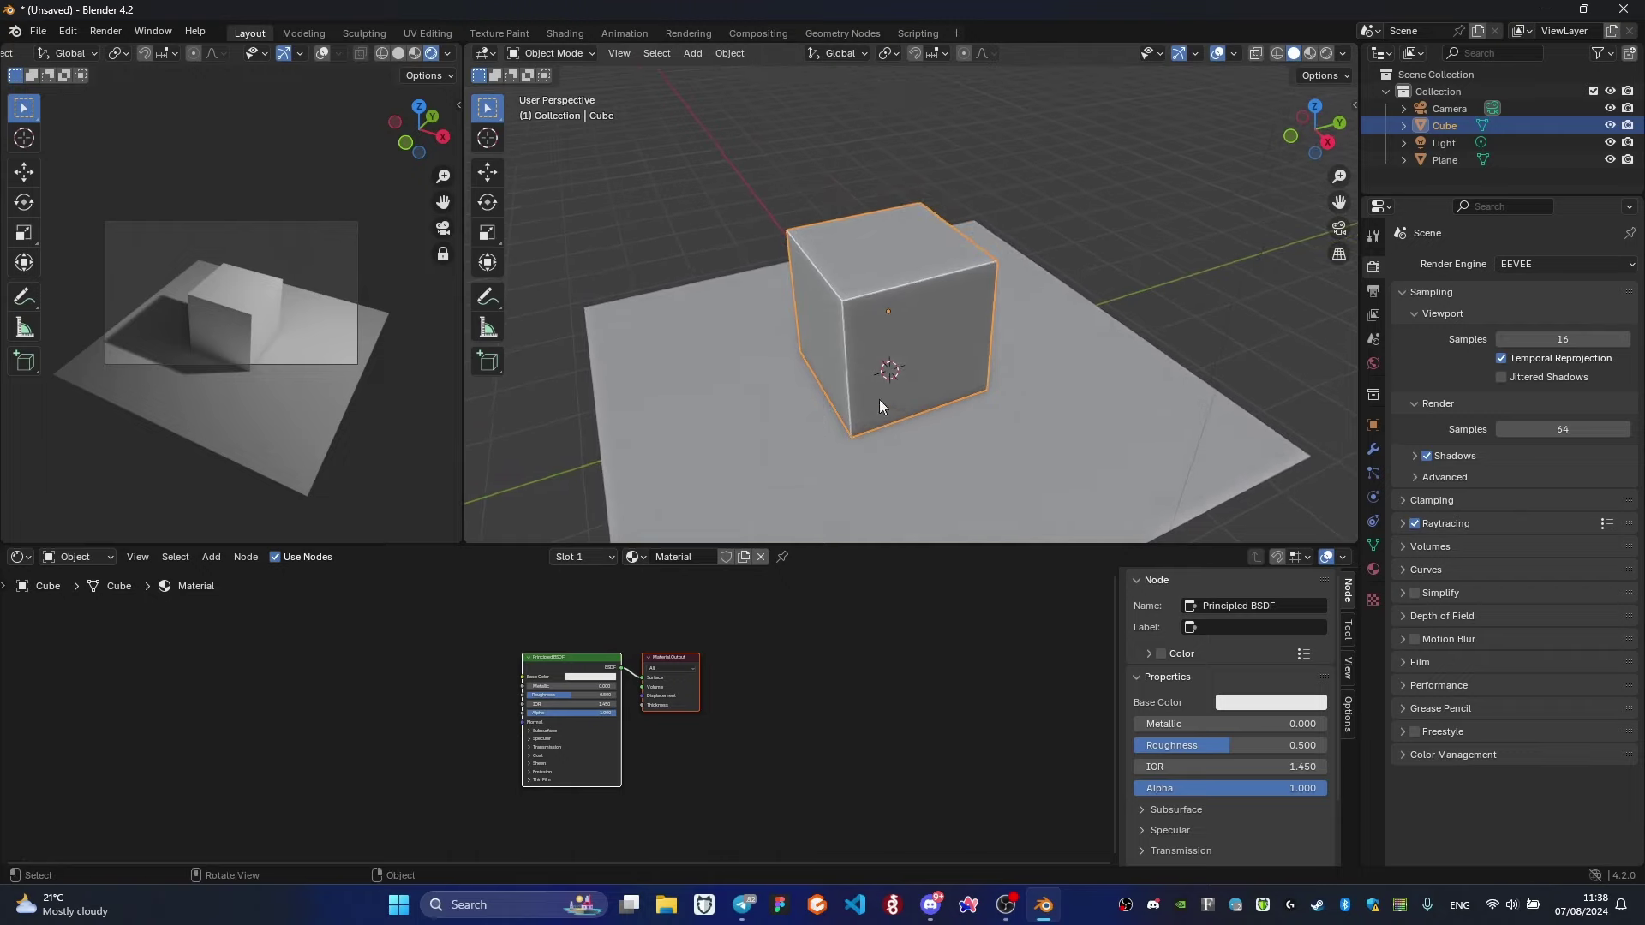
middle_drag(305, 336, 305, 299)
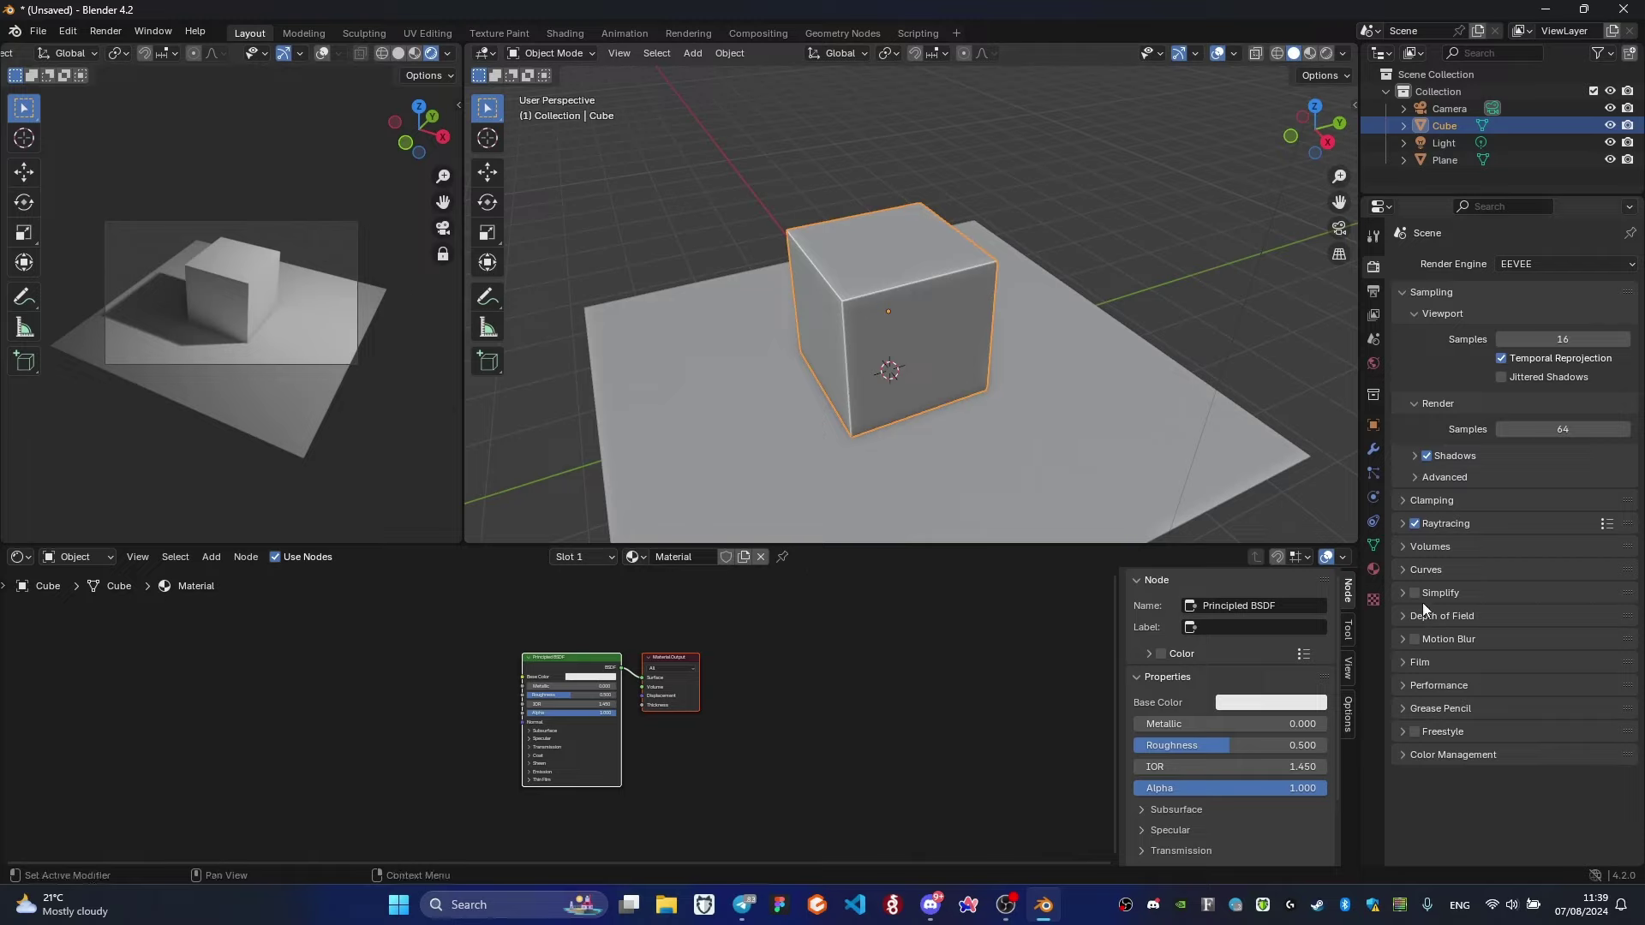
Select the camera and set its viewport display Passepartout to 1.000.
click(1463, 107)
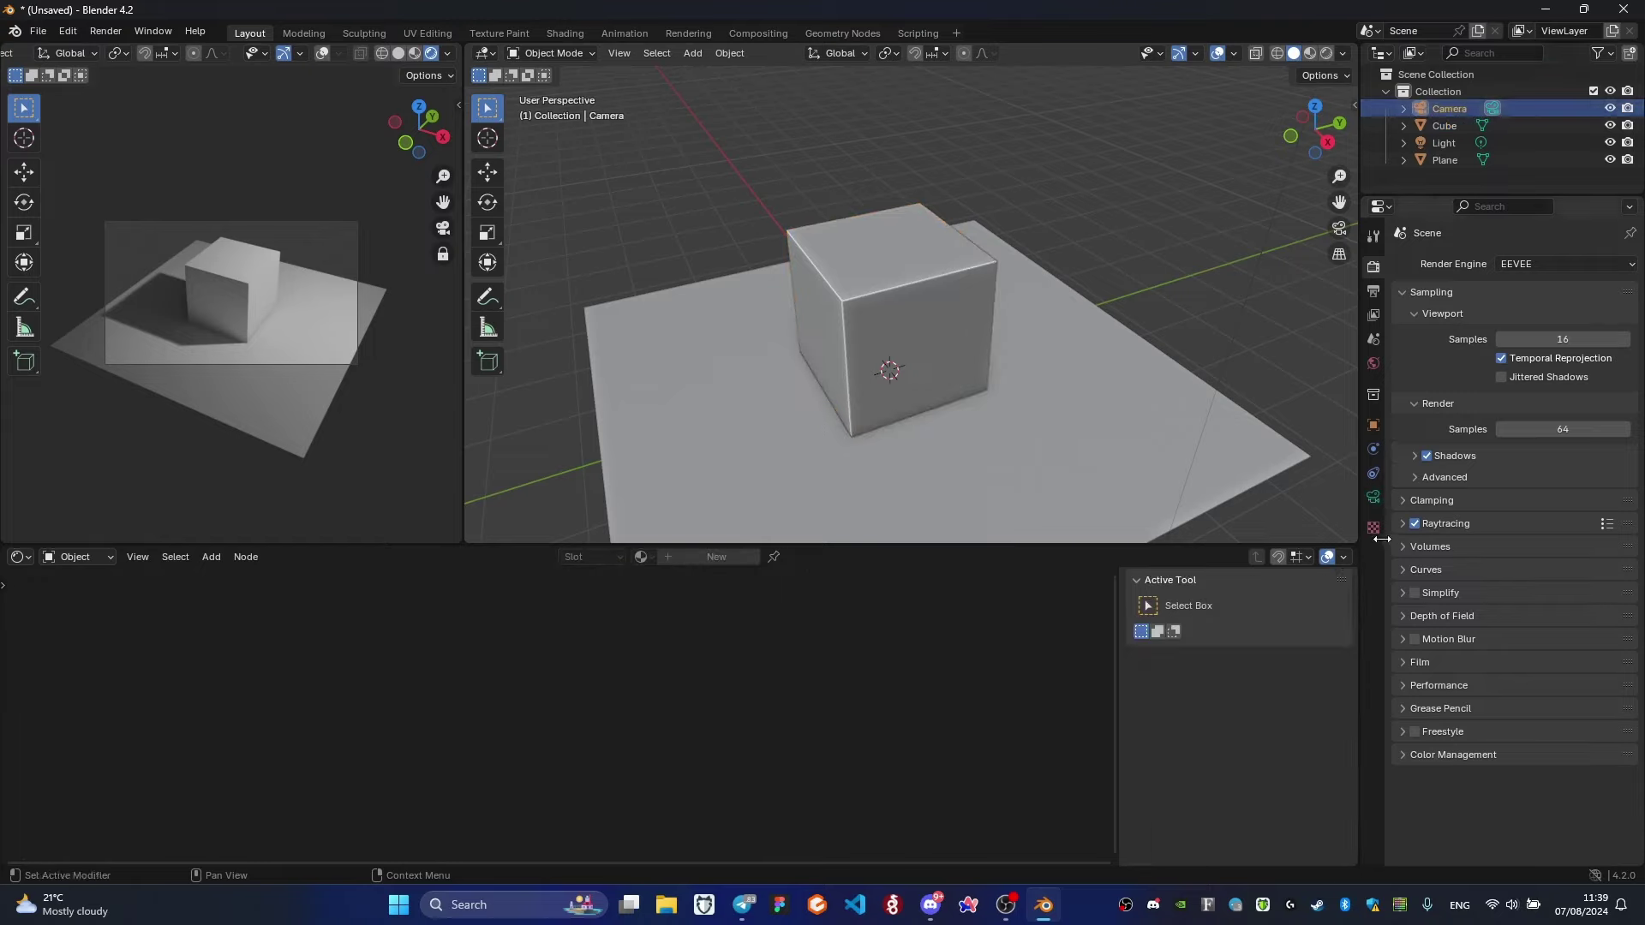
click(1373, 498)
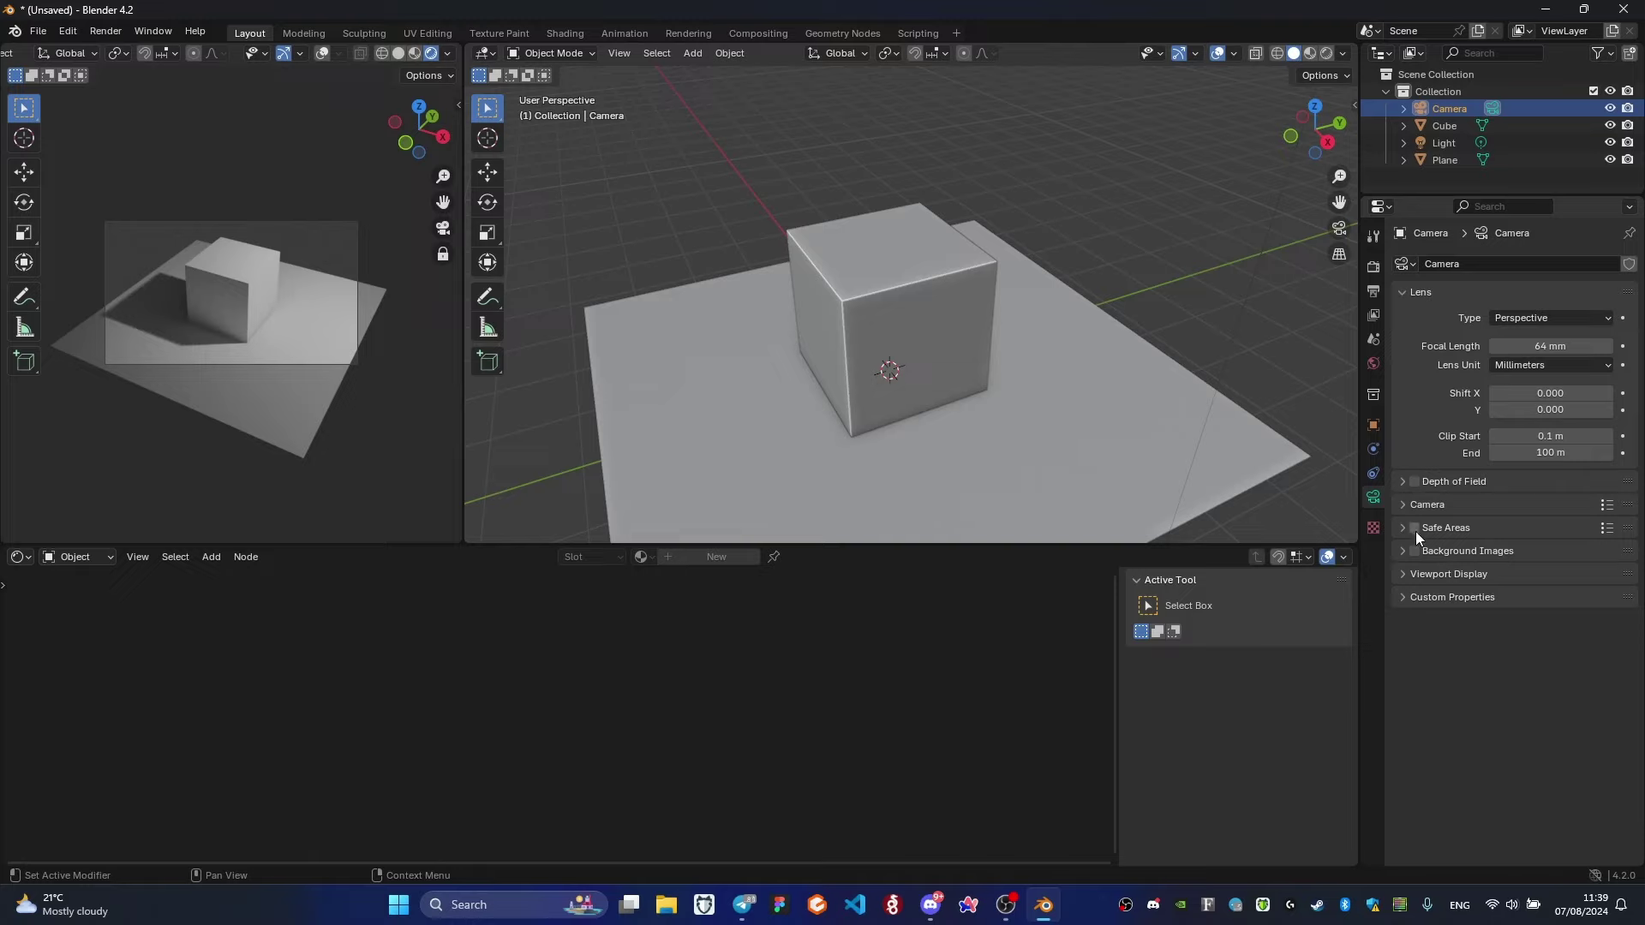
click(1396, 528)
click(1403, 575)
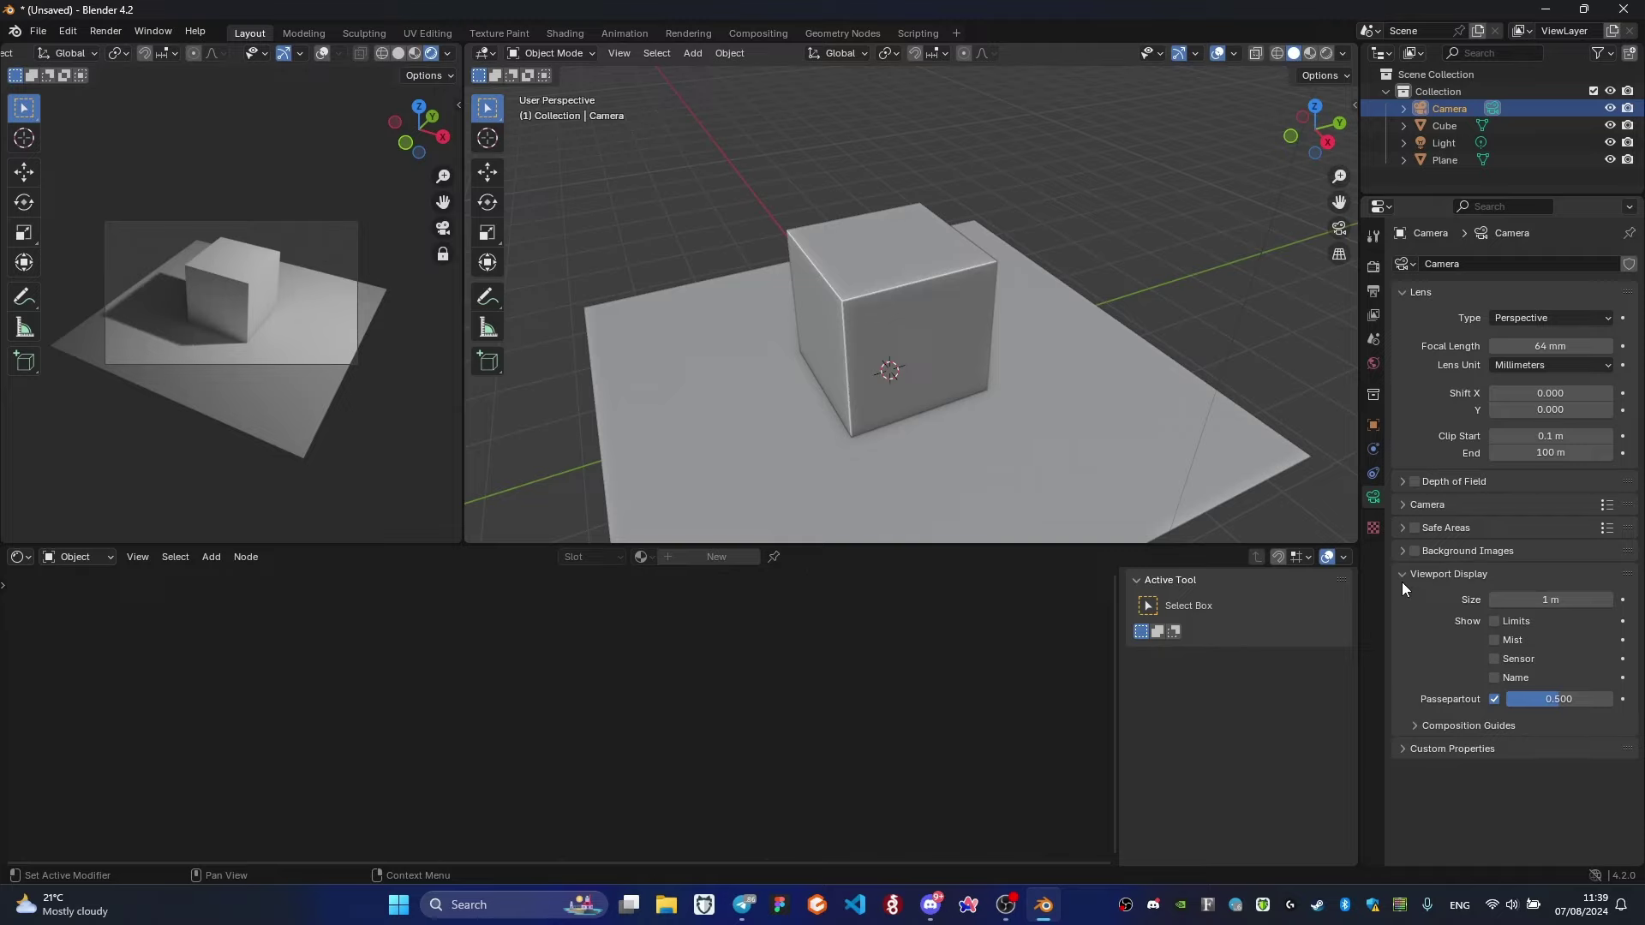
drag(1561, 699, 1615, 699)
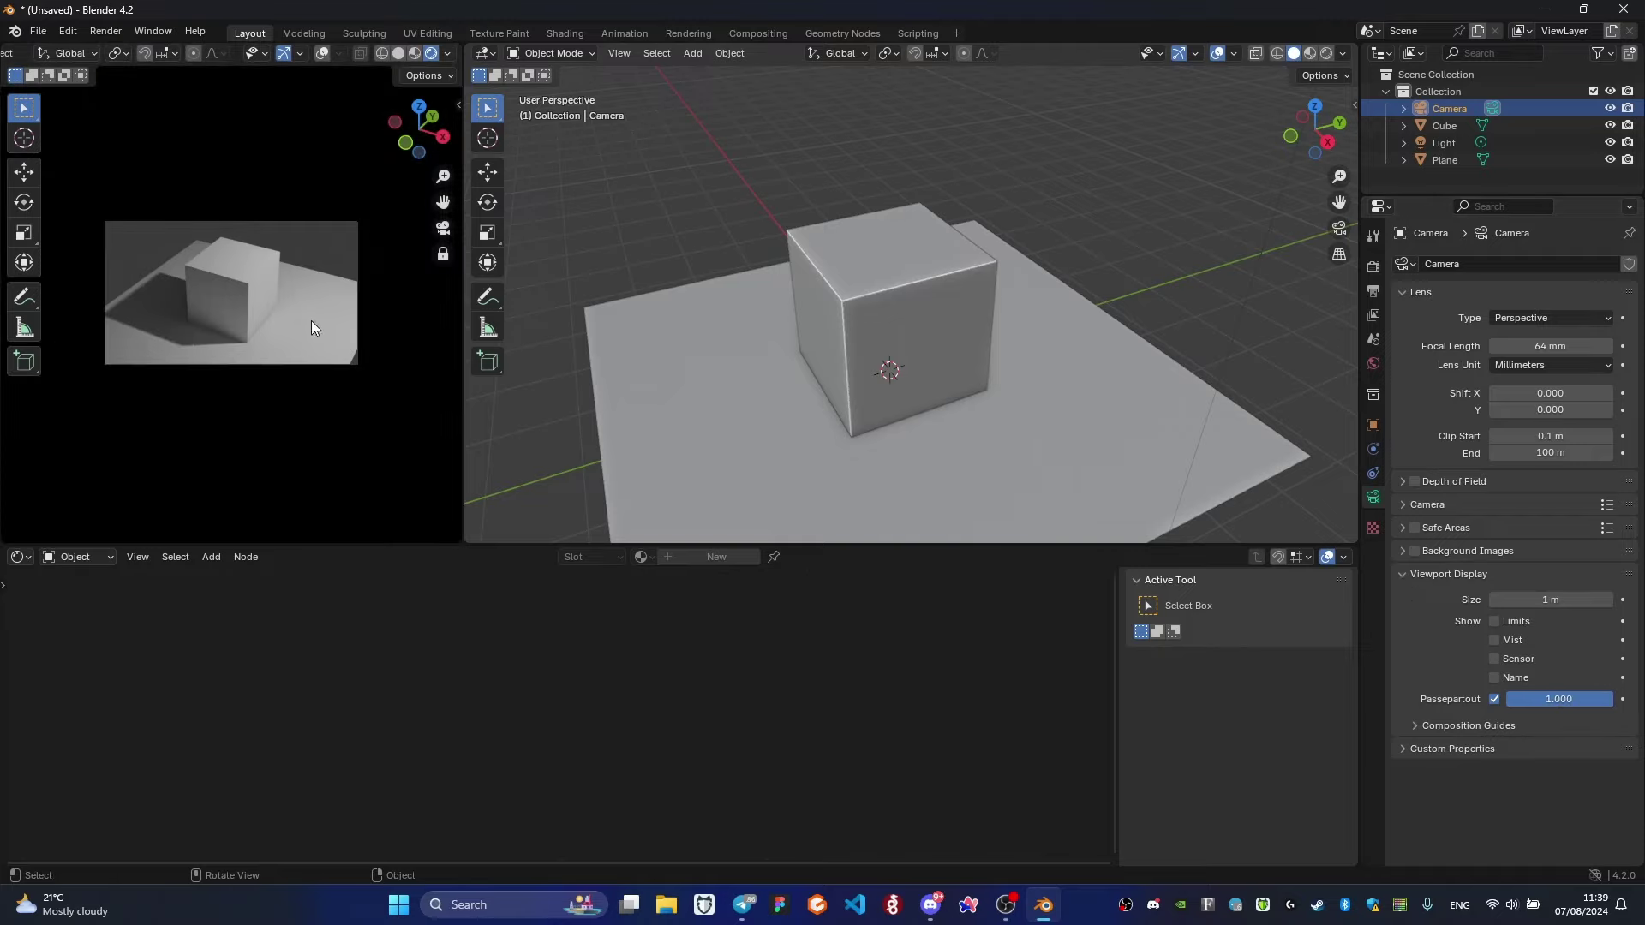
Unlock the camera from the view, enlarge the camera frame, hide sidebar, toolbar and gizmos, reselect the cube.
click(443, 255)
scroll(257, 296, up, 1)
scroll(257, 297, up, 1)
scroll(255, 297, up, 1)
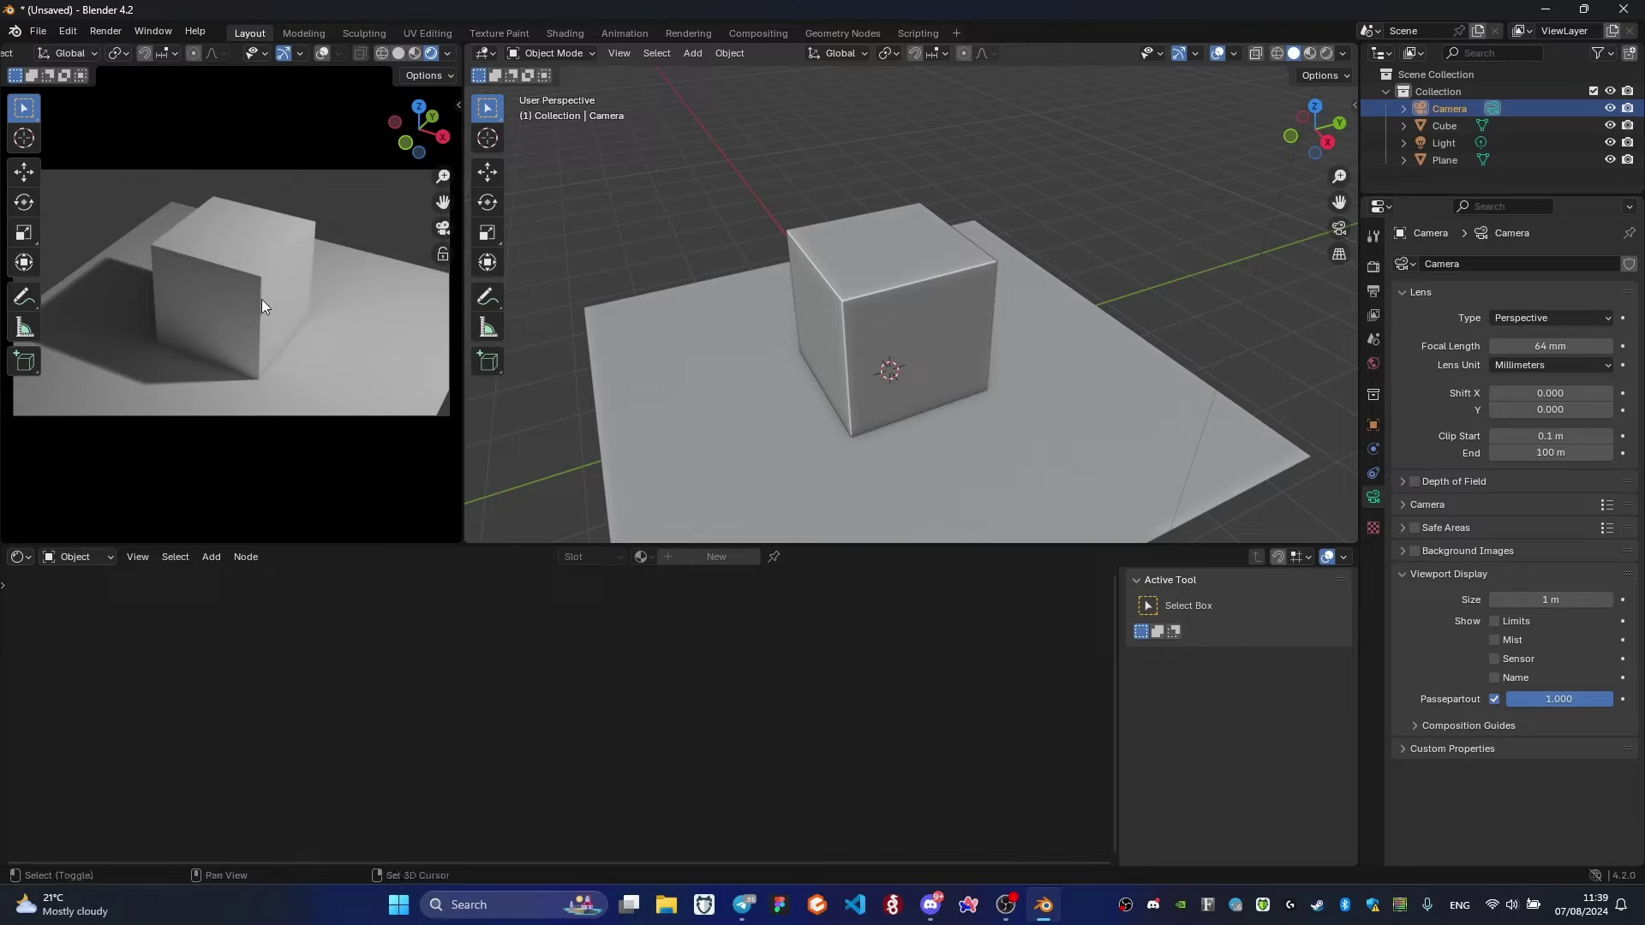
mouse_move(260, 300)
shift+middle_down()
mouse_move(269, 345)
mouse_move(270, 310)
shift+middle_up()
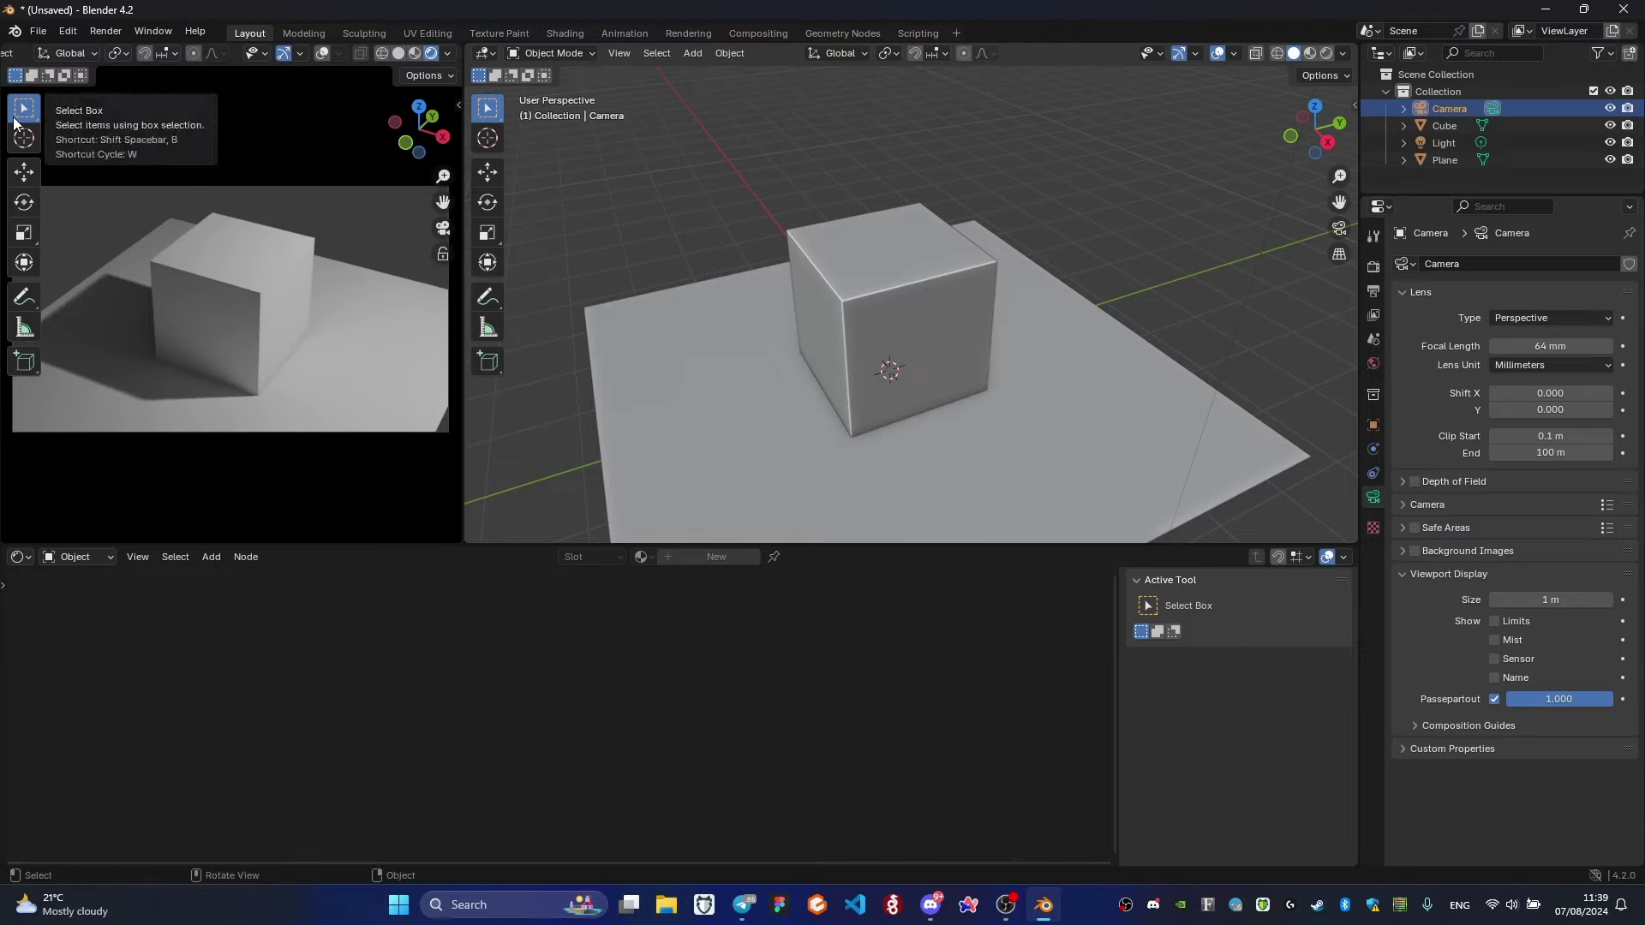
key(n)
key(n)
key(t)
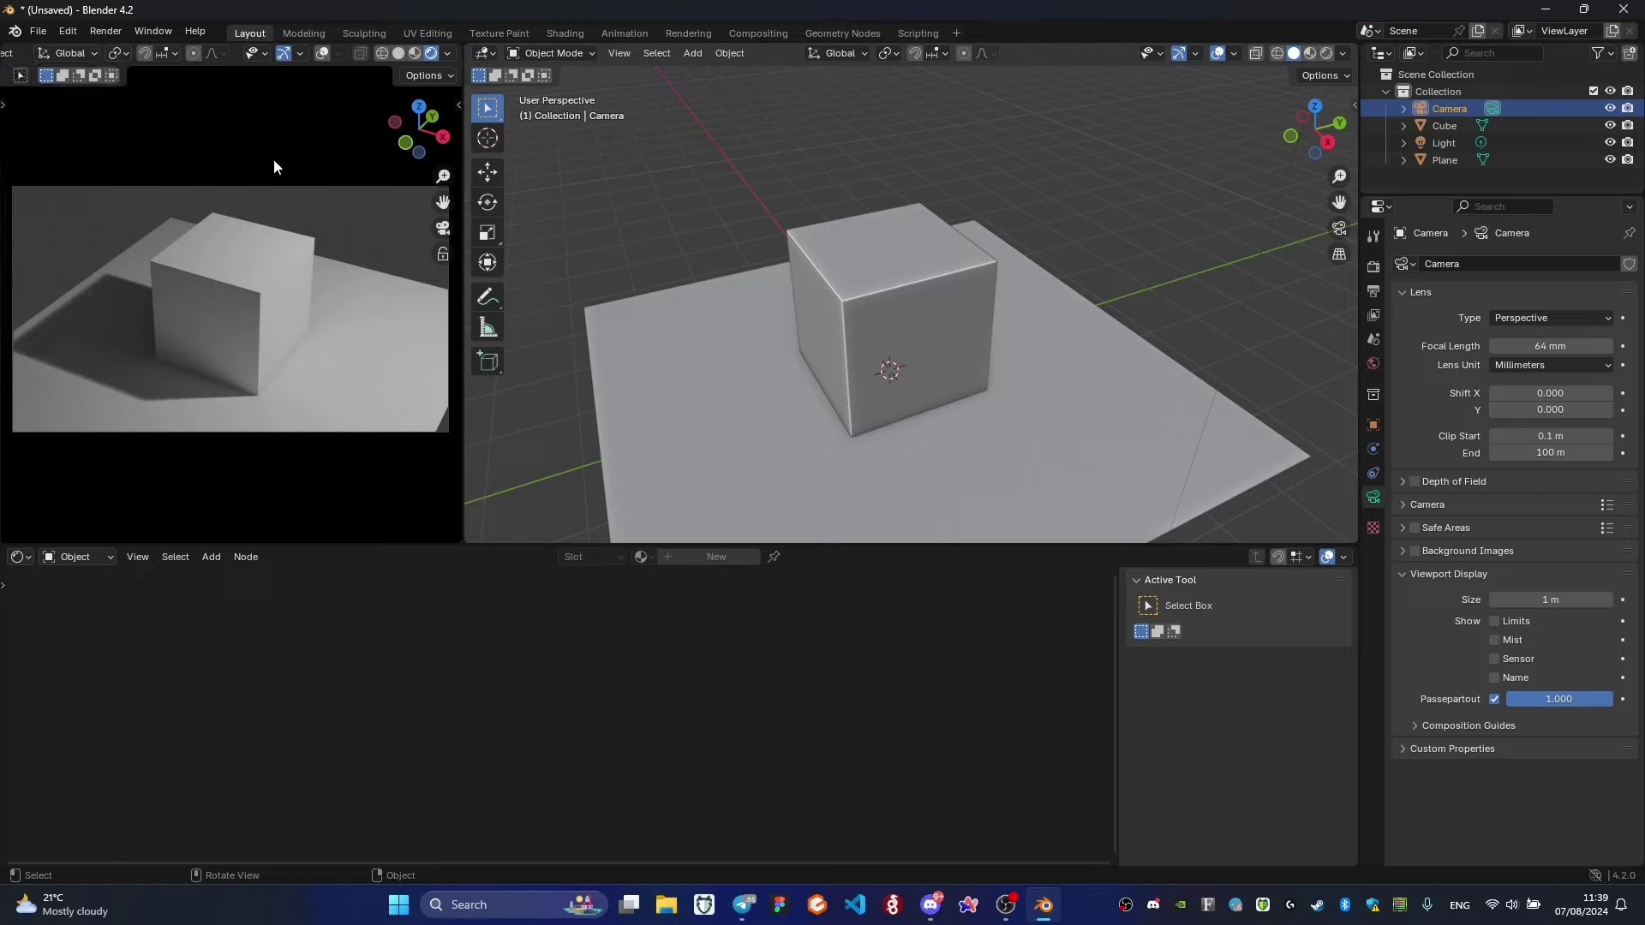
click(284, 54)
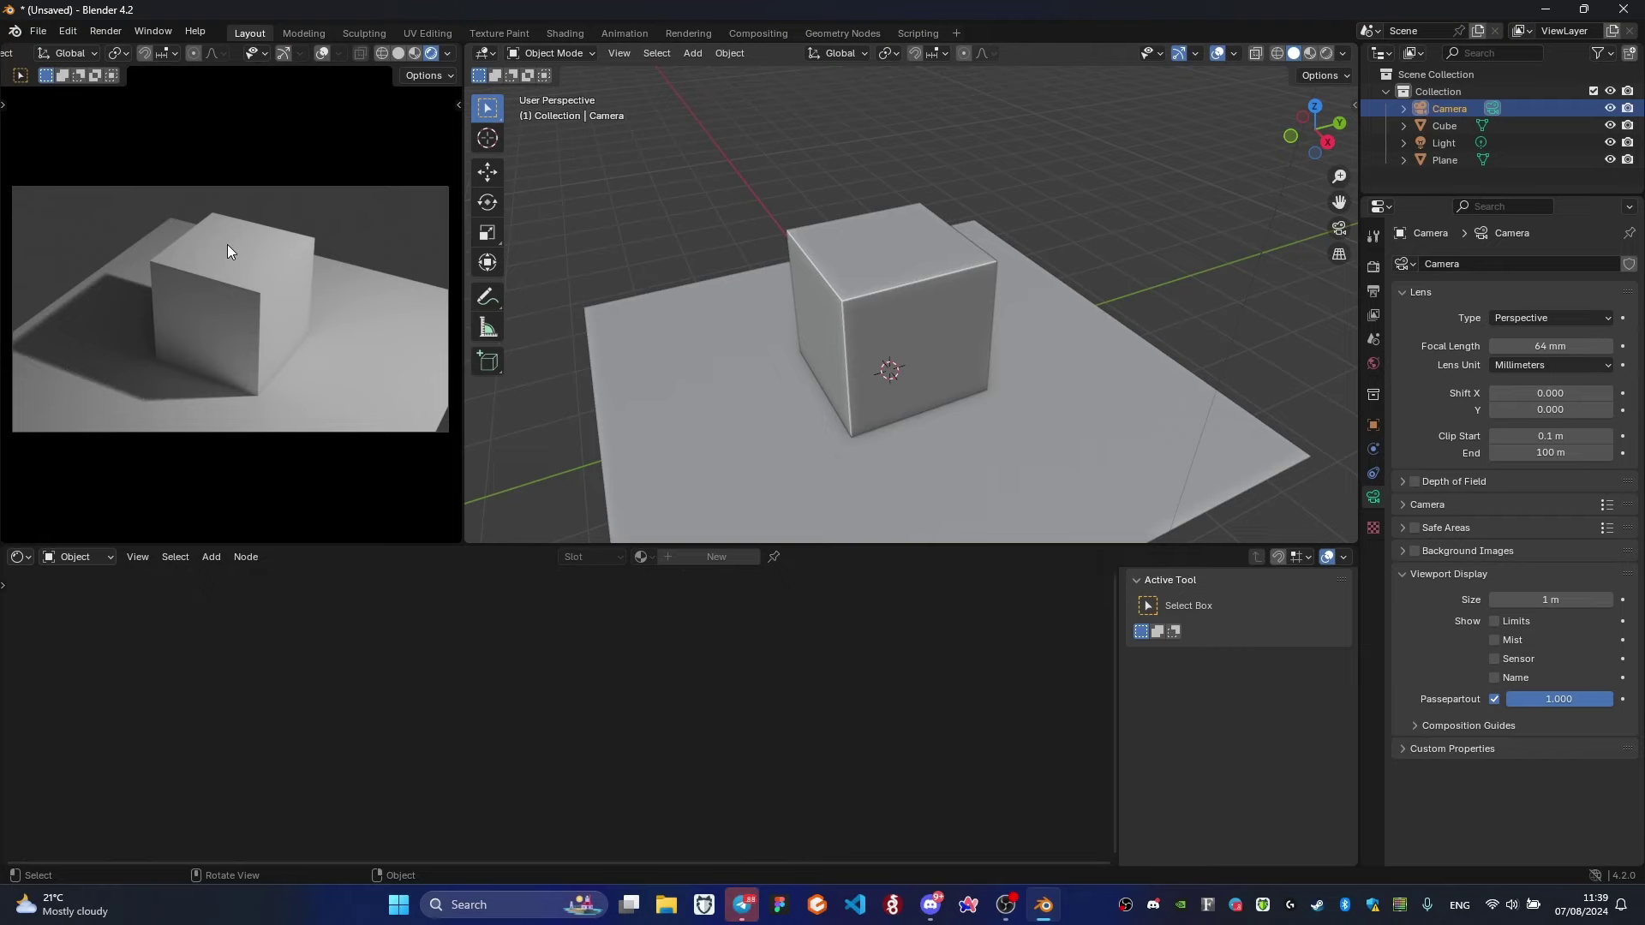
click(847, 347)
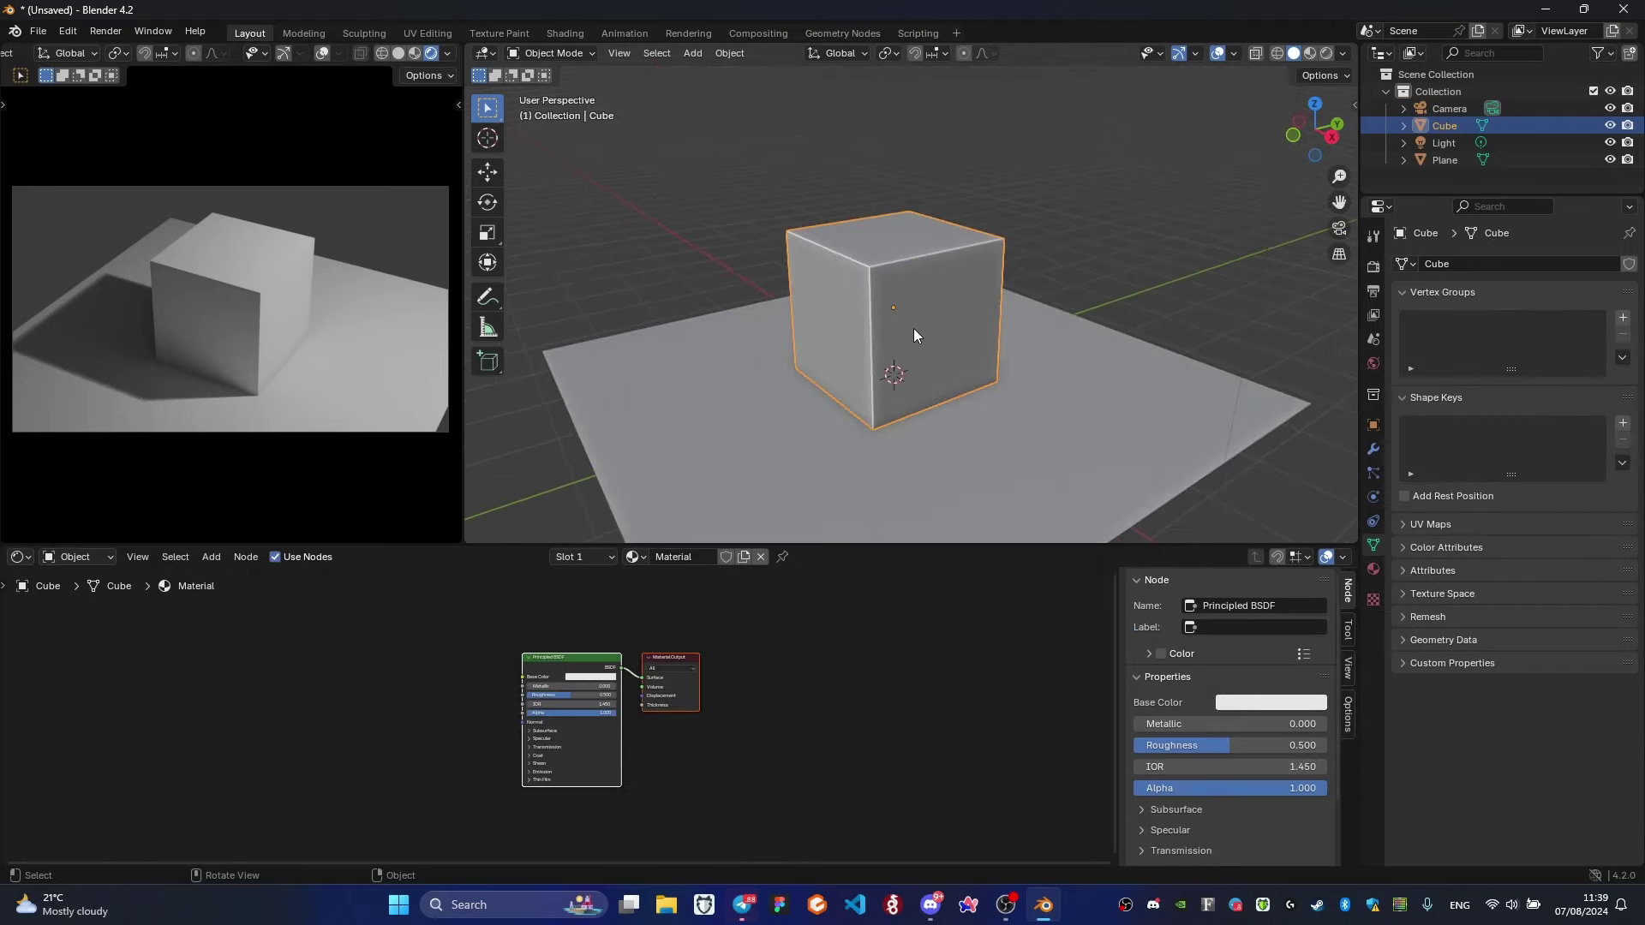
Duplicate the cube in place and flatten the copy along Y into a thin slab.
key(KP_3)
key(shift+d)
key(x)
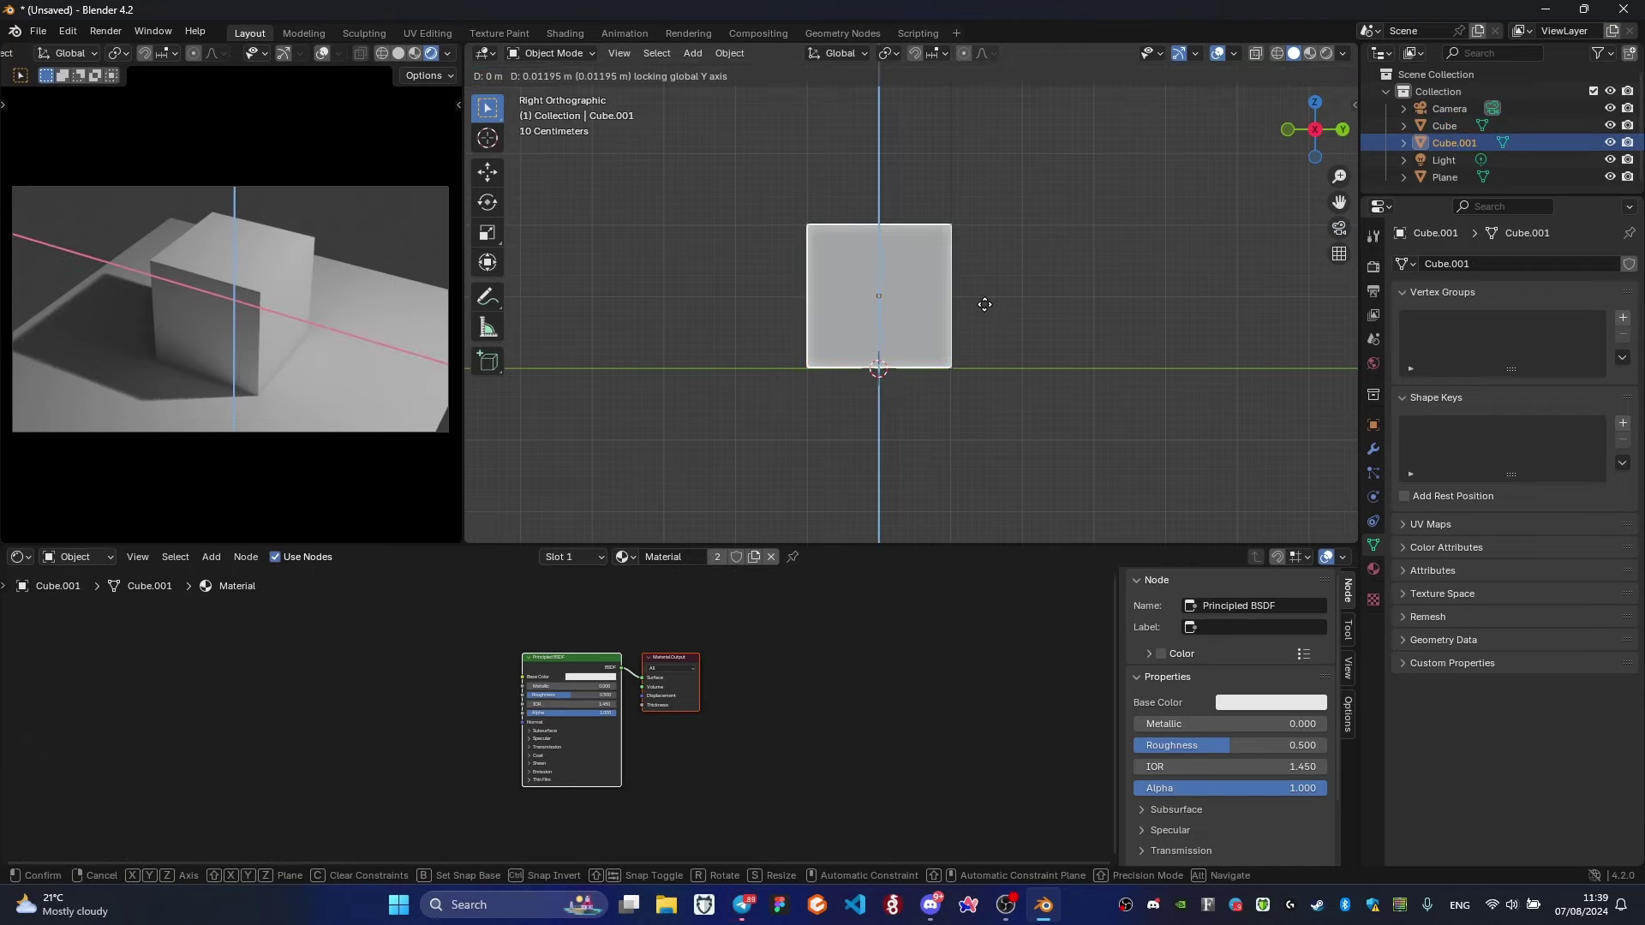
right_click(994, 305)
key(s)
key(y)
click(907, 297)
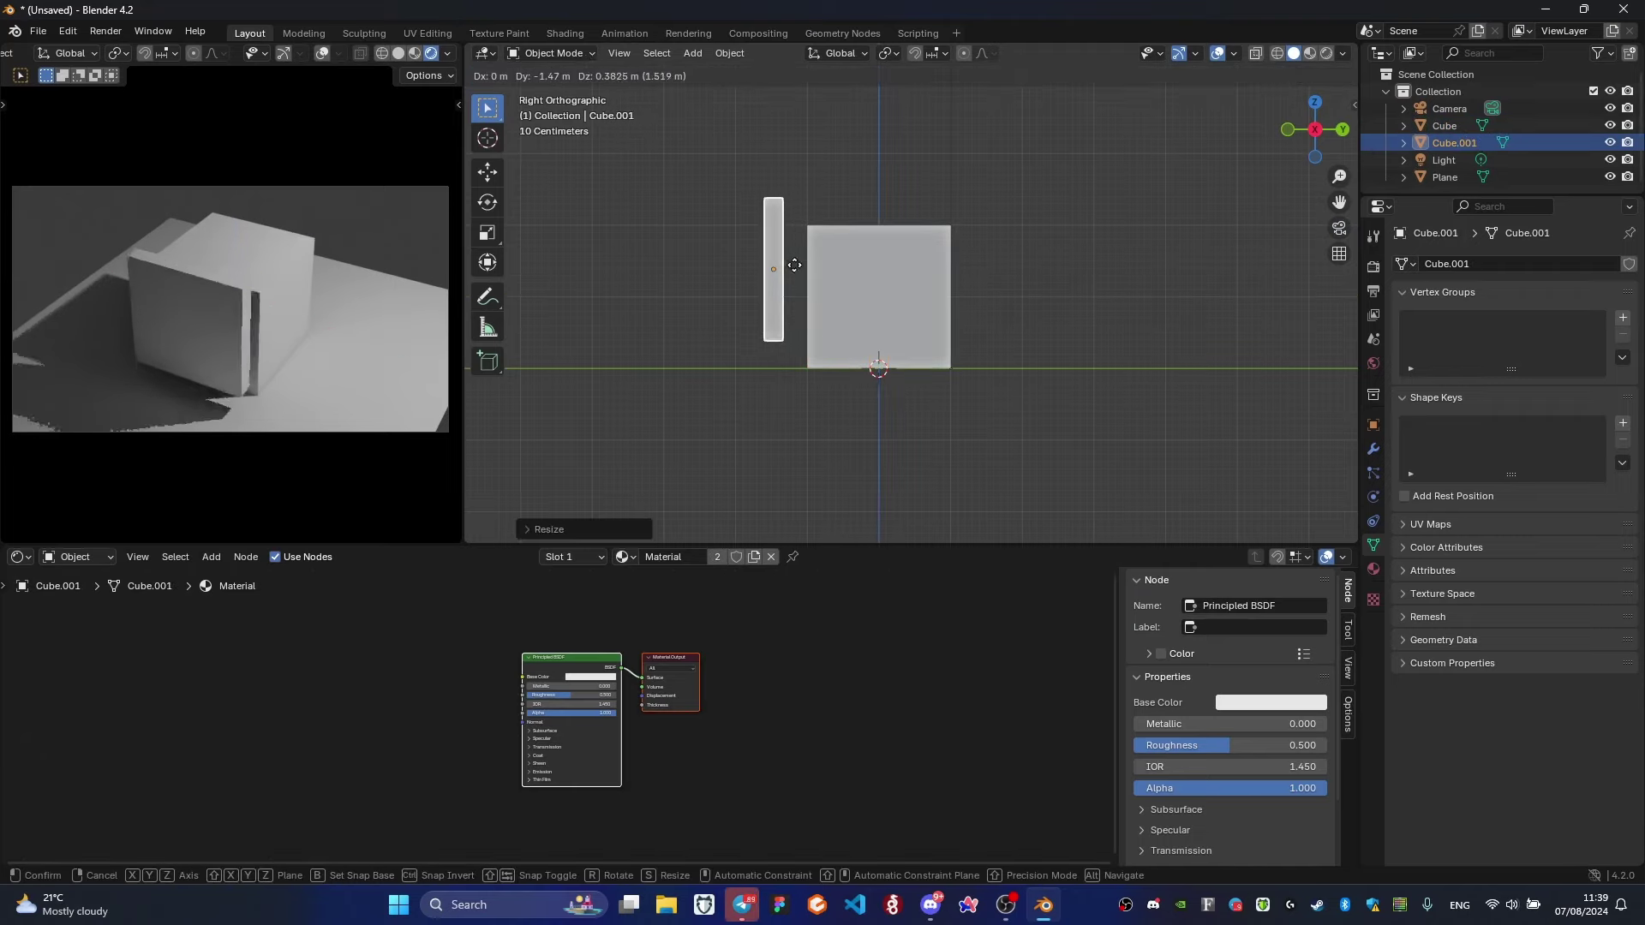
Stand the slab Cube.001 beside the cube and view its shared material.
key(g)
click(786, 282)
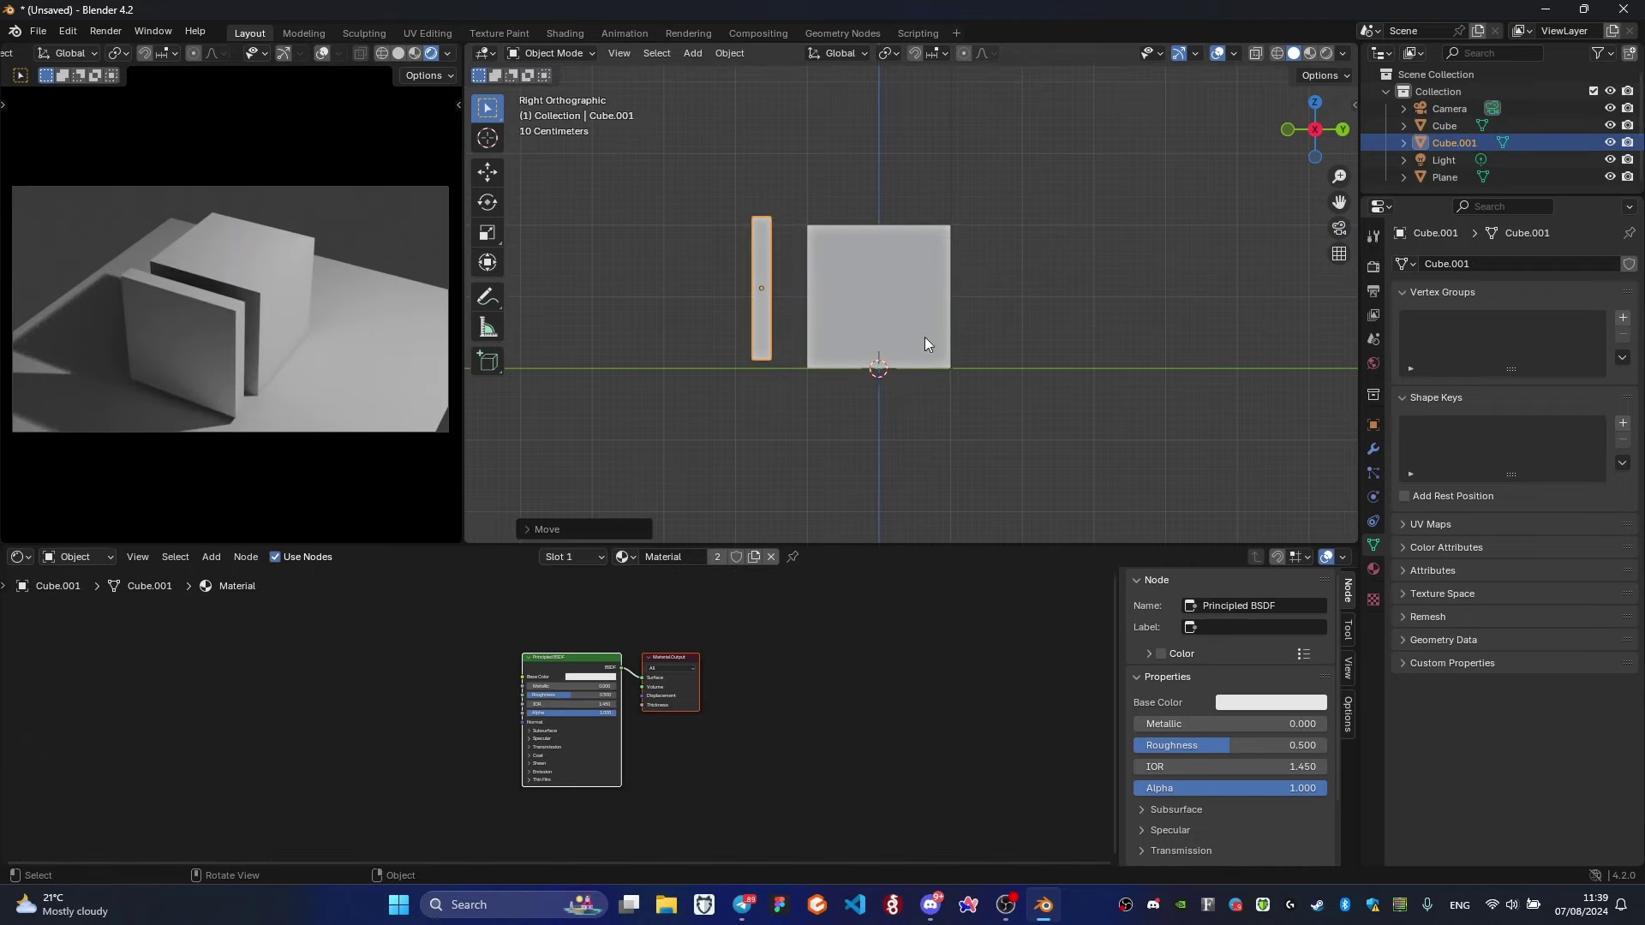
middle_drag(924, 337, 830, 346)
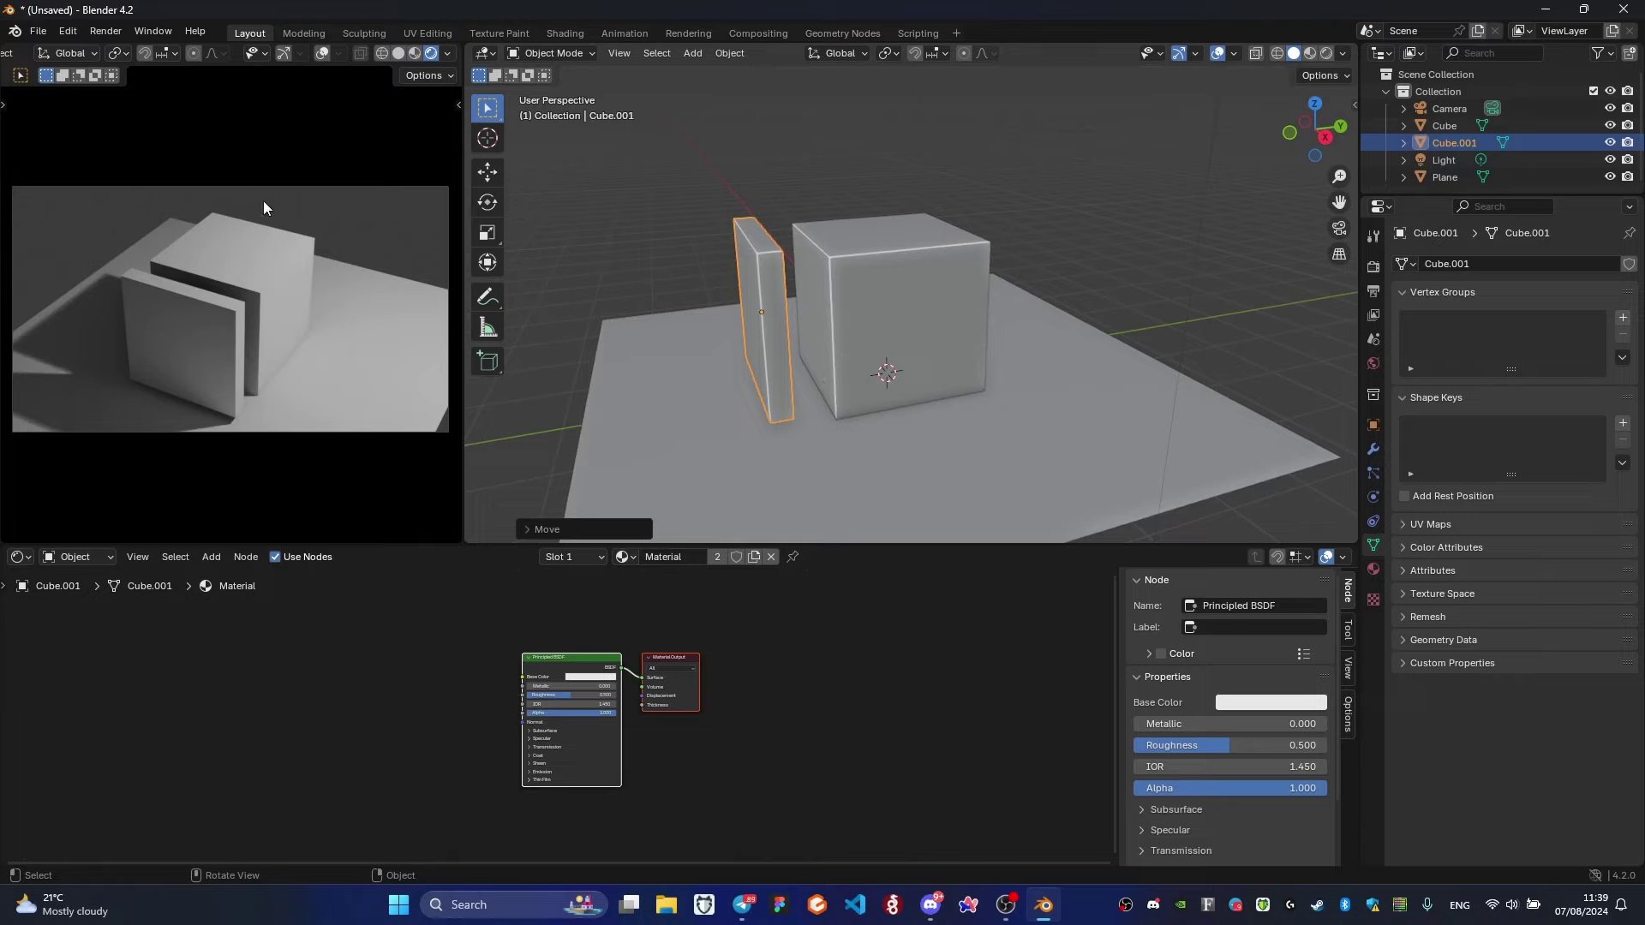
click(1375, 569)
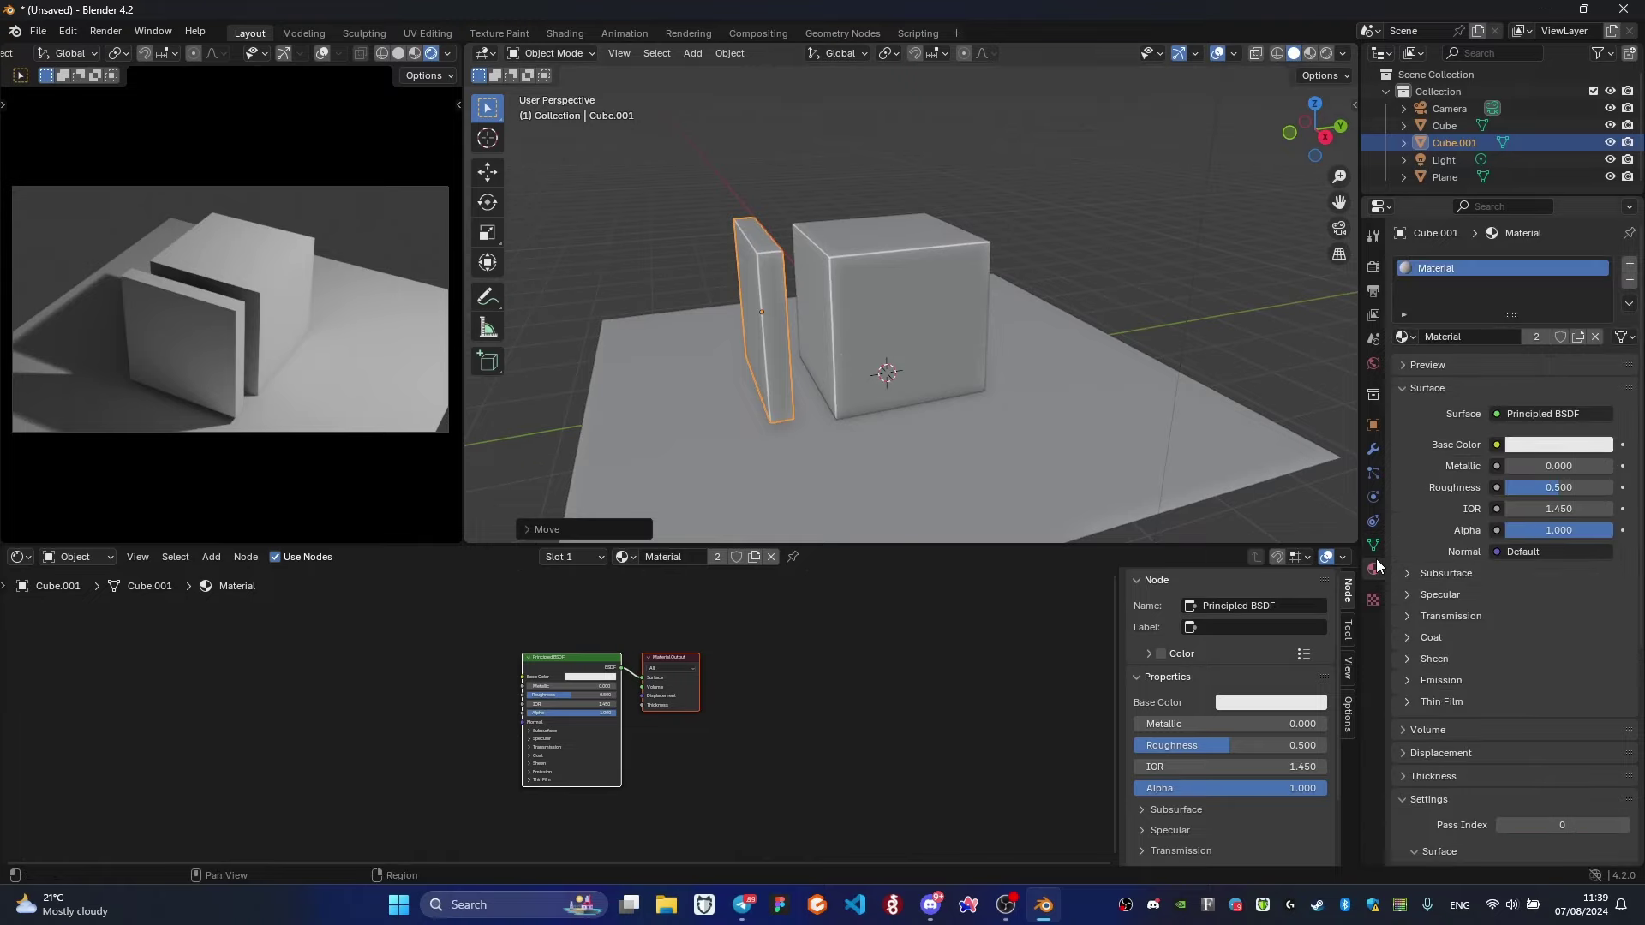
Inspect the world background colour in the World settings.
click(1372, 364)
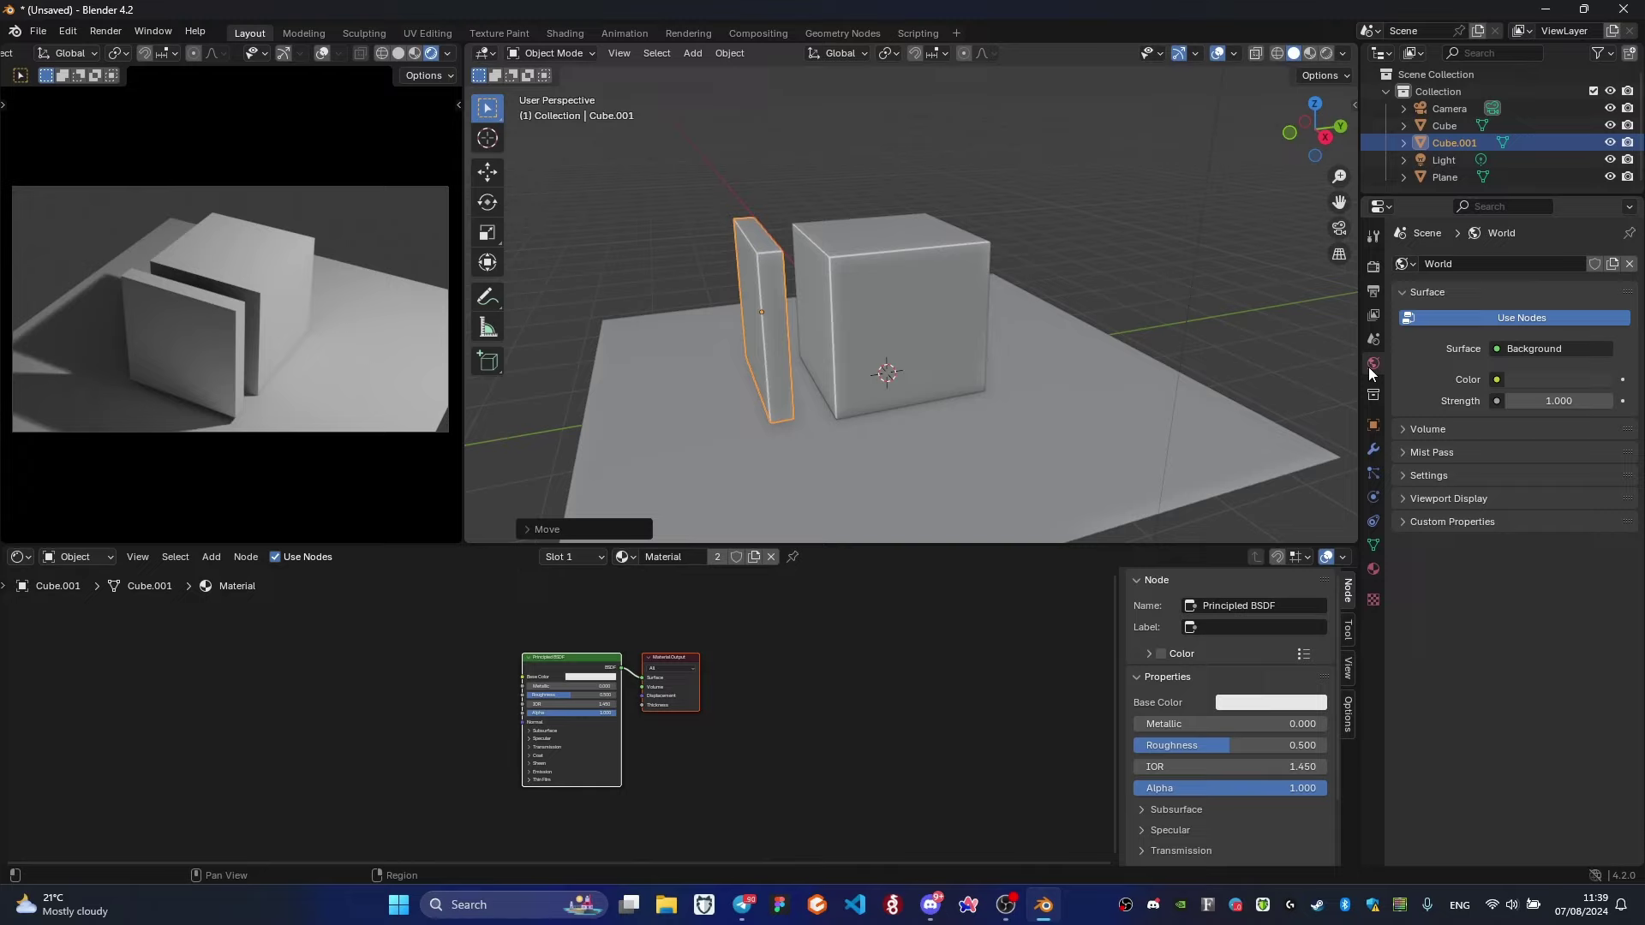
click(1560, 379)
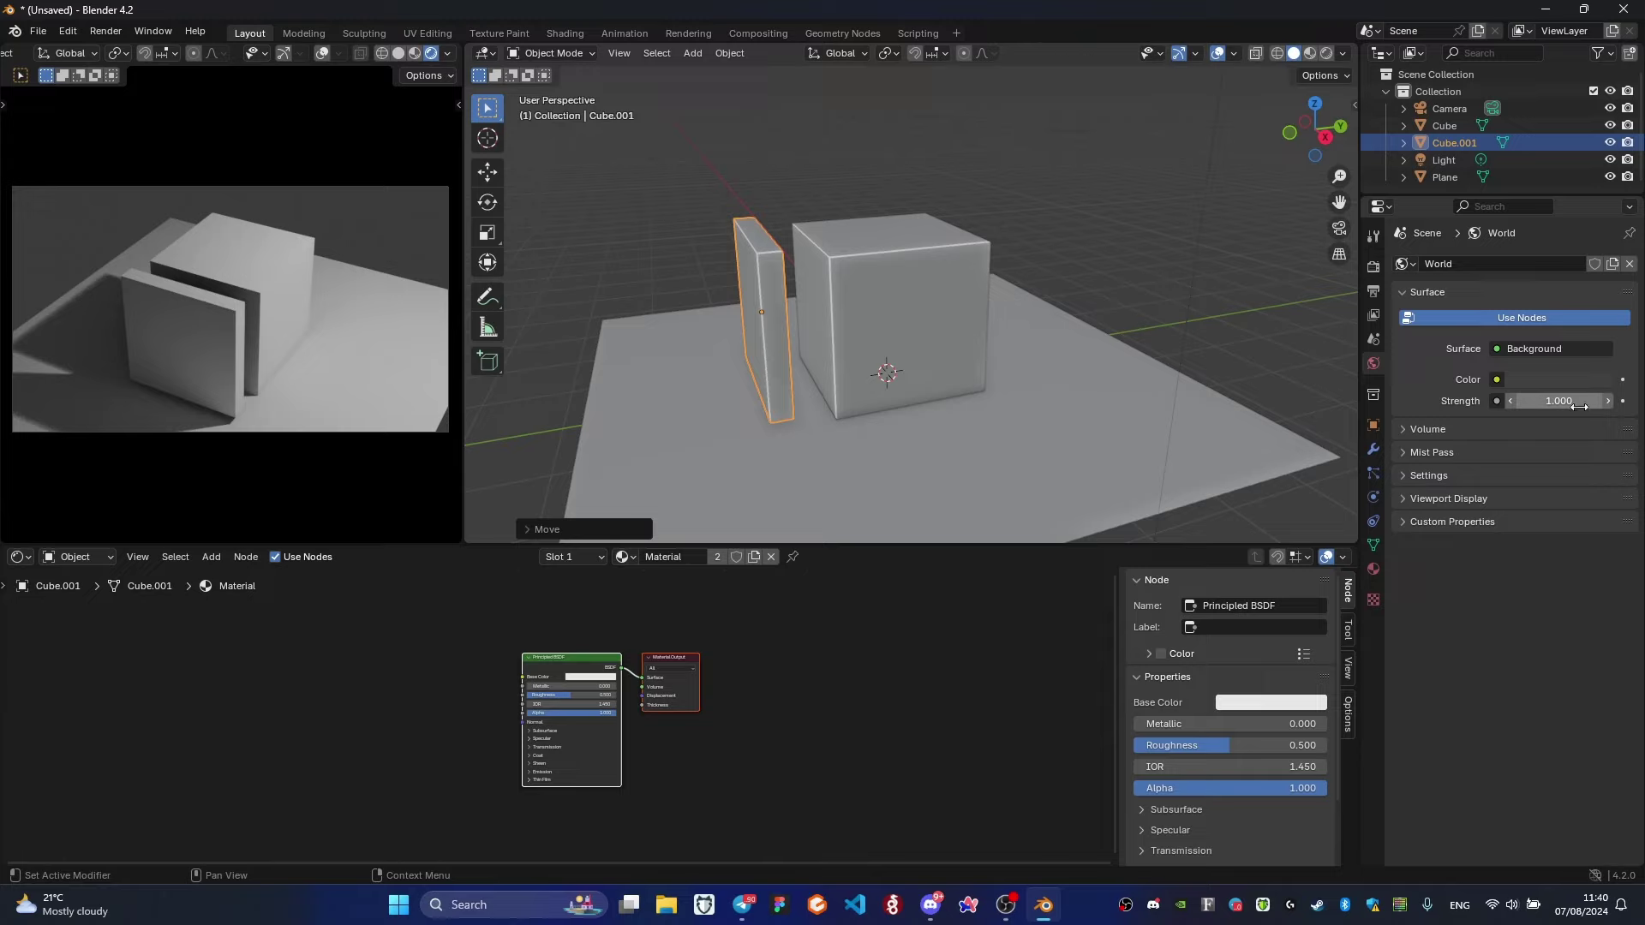
click(1569, 378)
click(1550, 379)
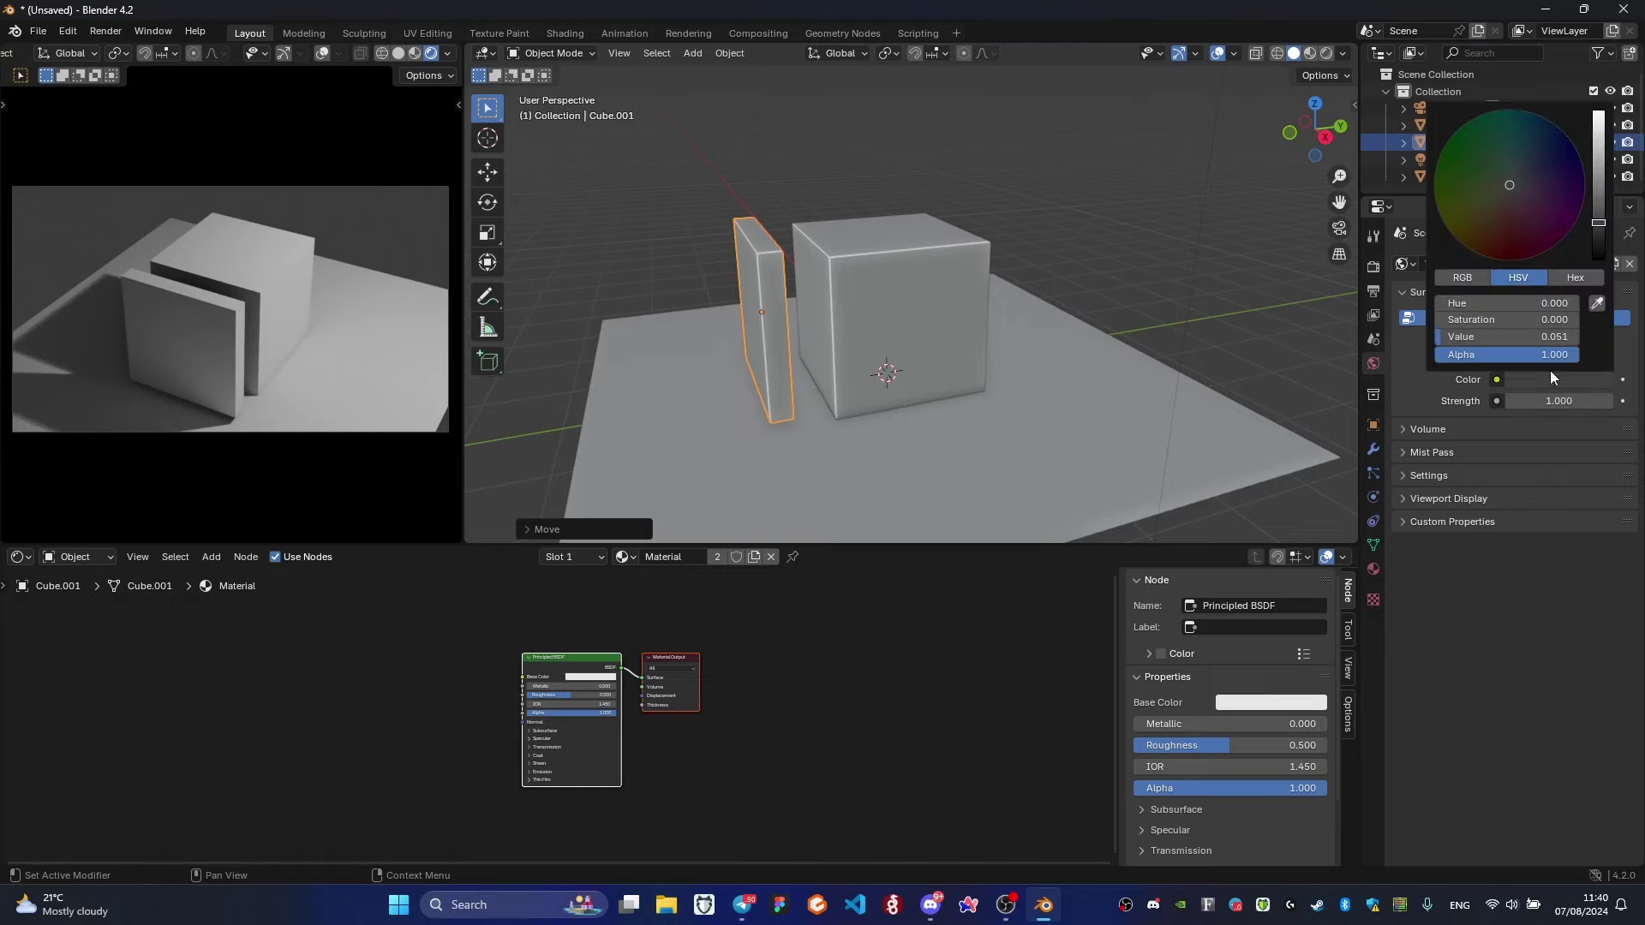
Delete the default light from the scene.
click(1139, 301)
scroll(1134, 253, down, 5)
click(950, 225)
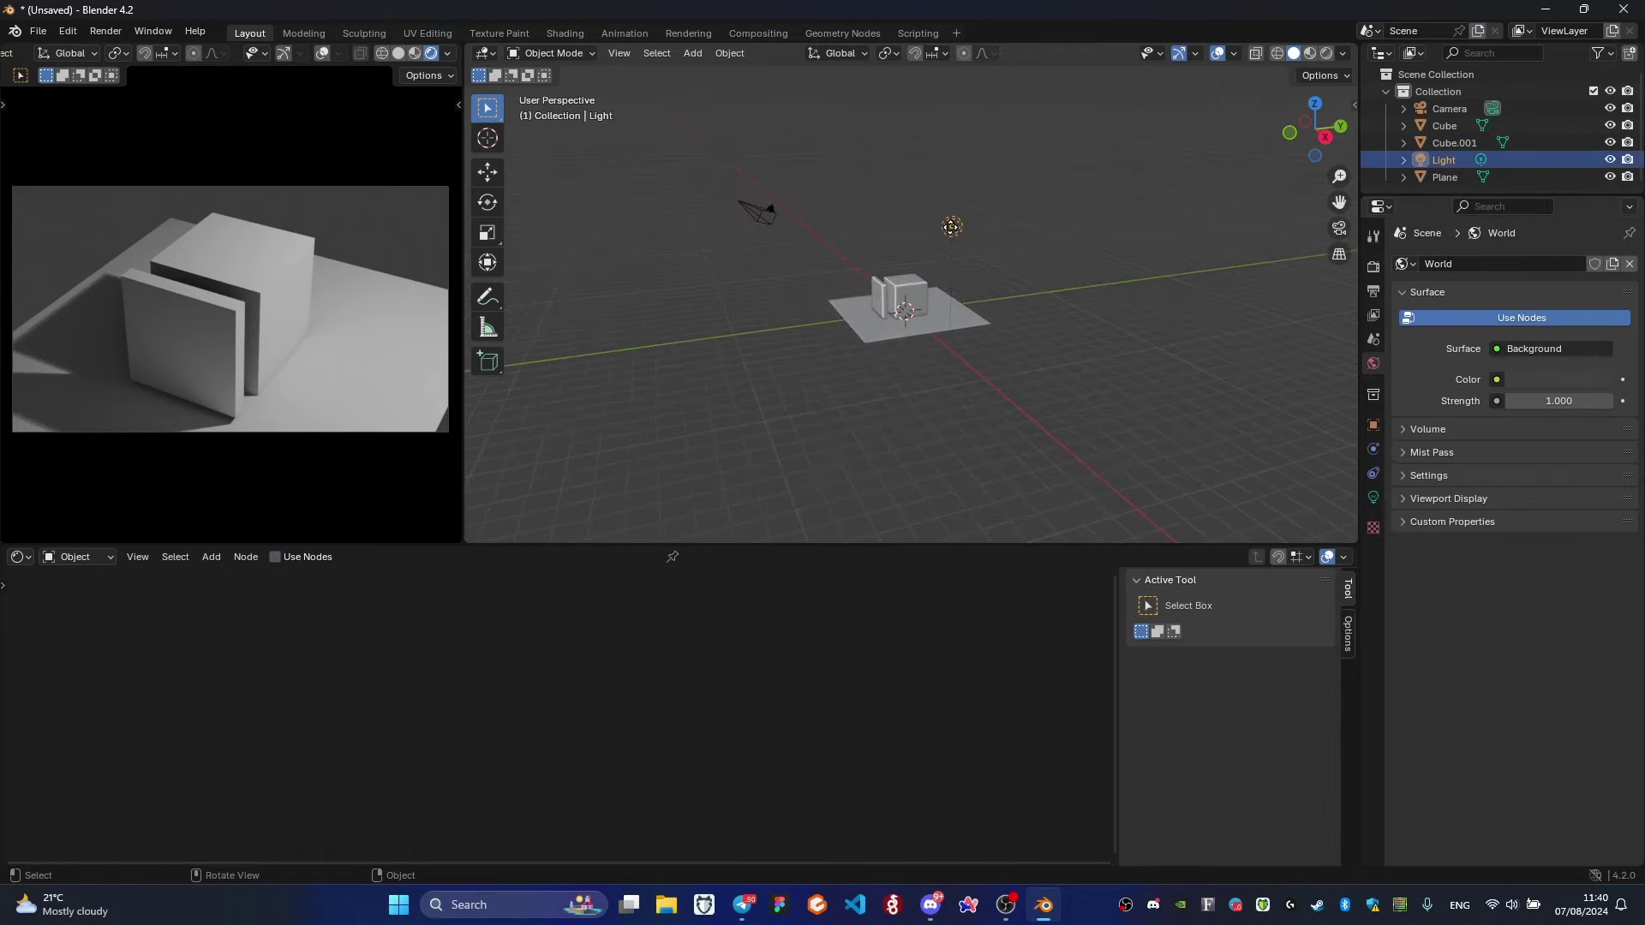
key(x)
click(949, 228)
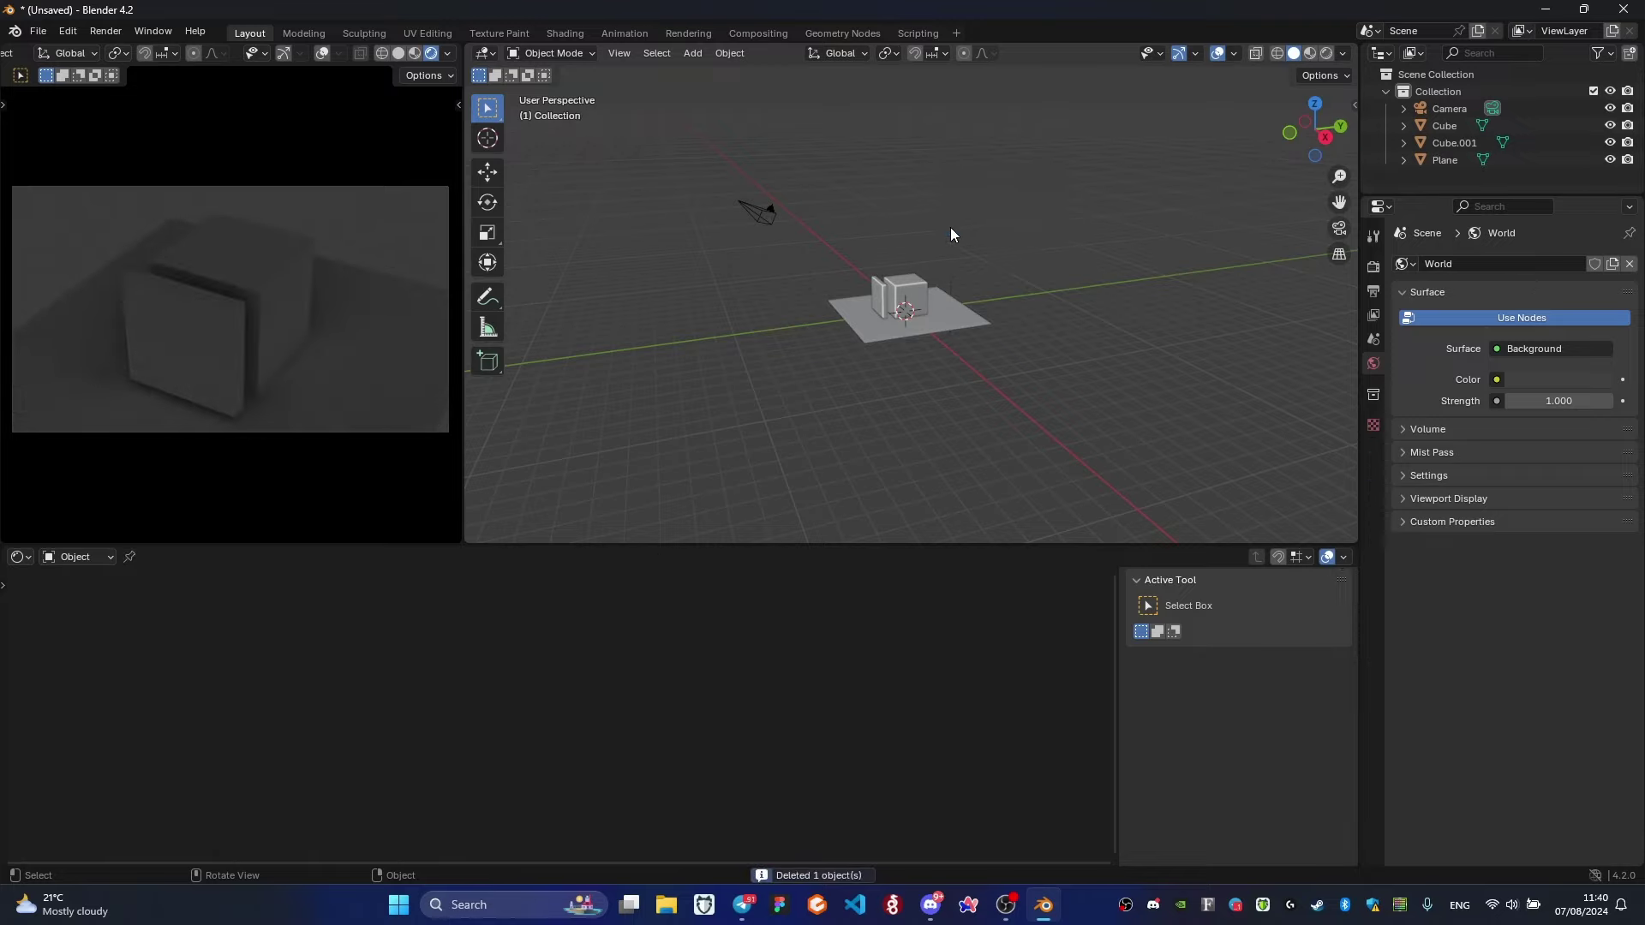
scroll(889, 323, up, 4)
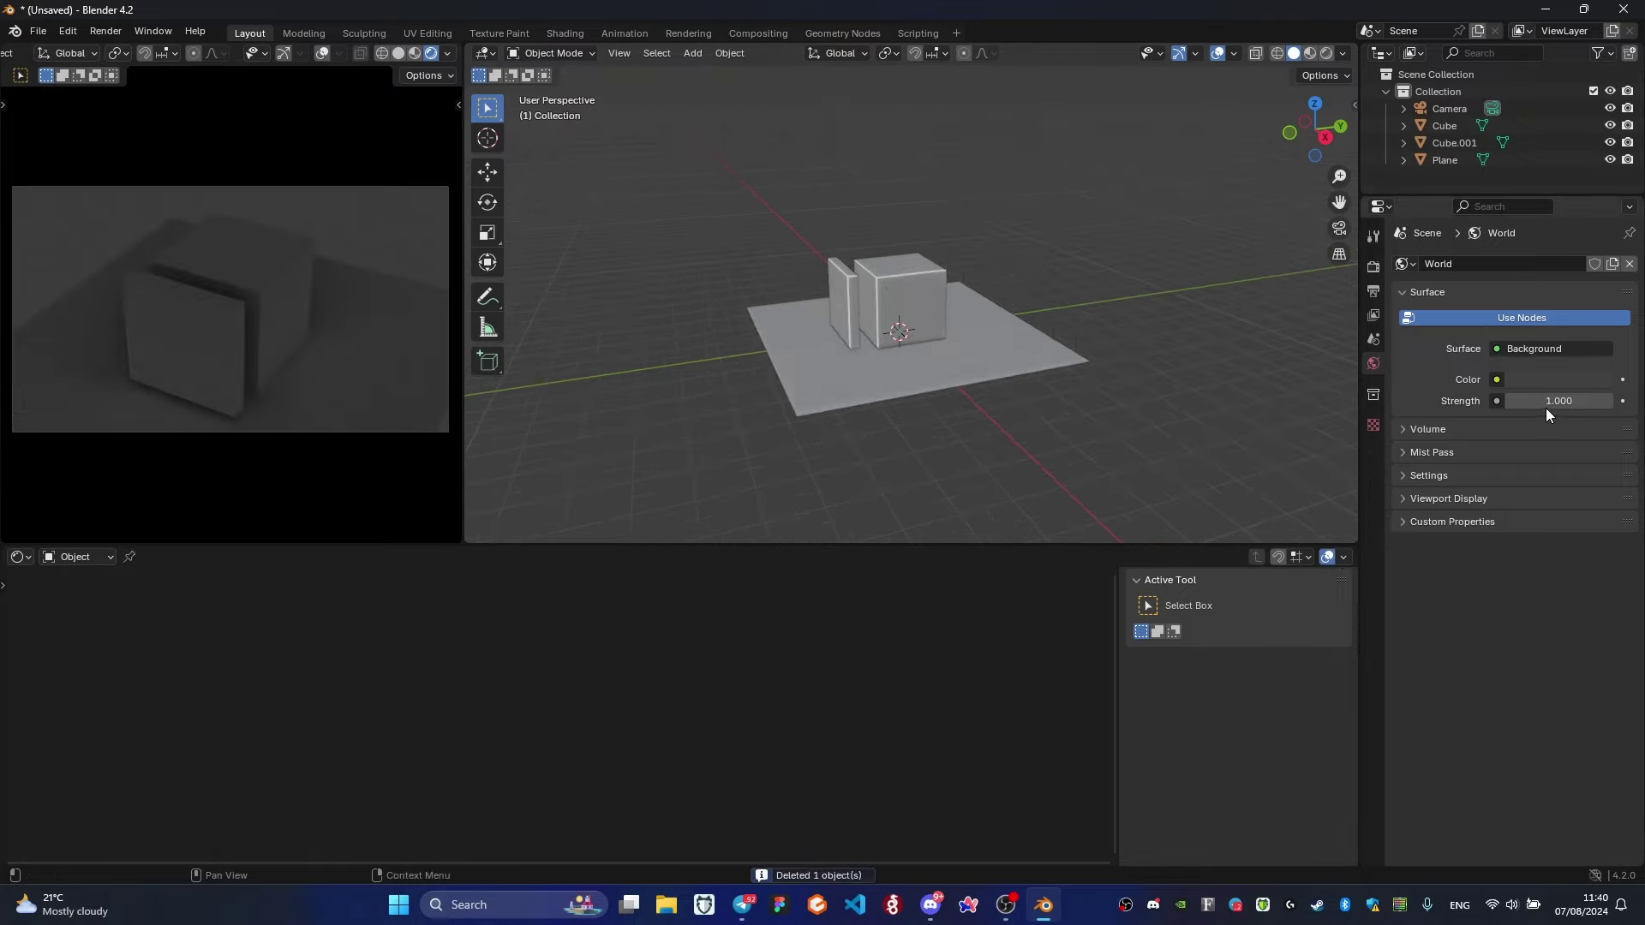
Set the world Strength to 0 so the preview goes black.
click(1544, 380)
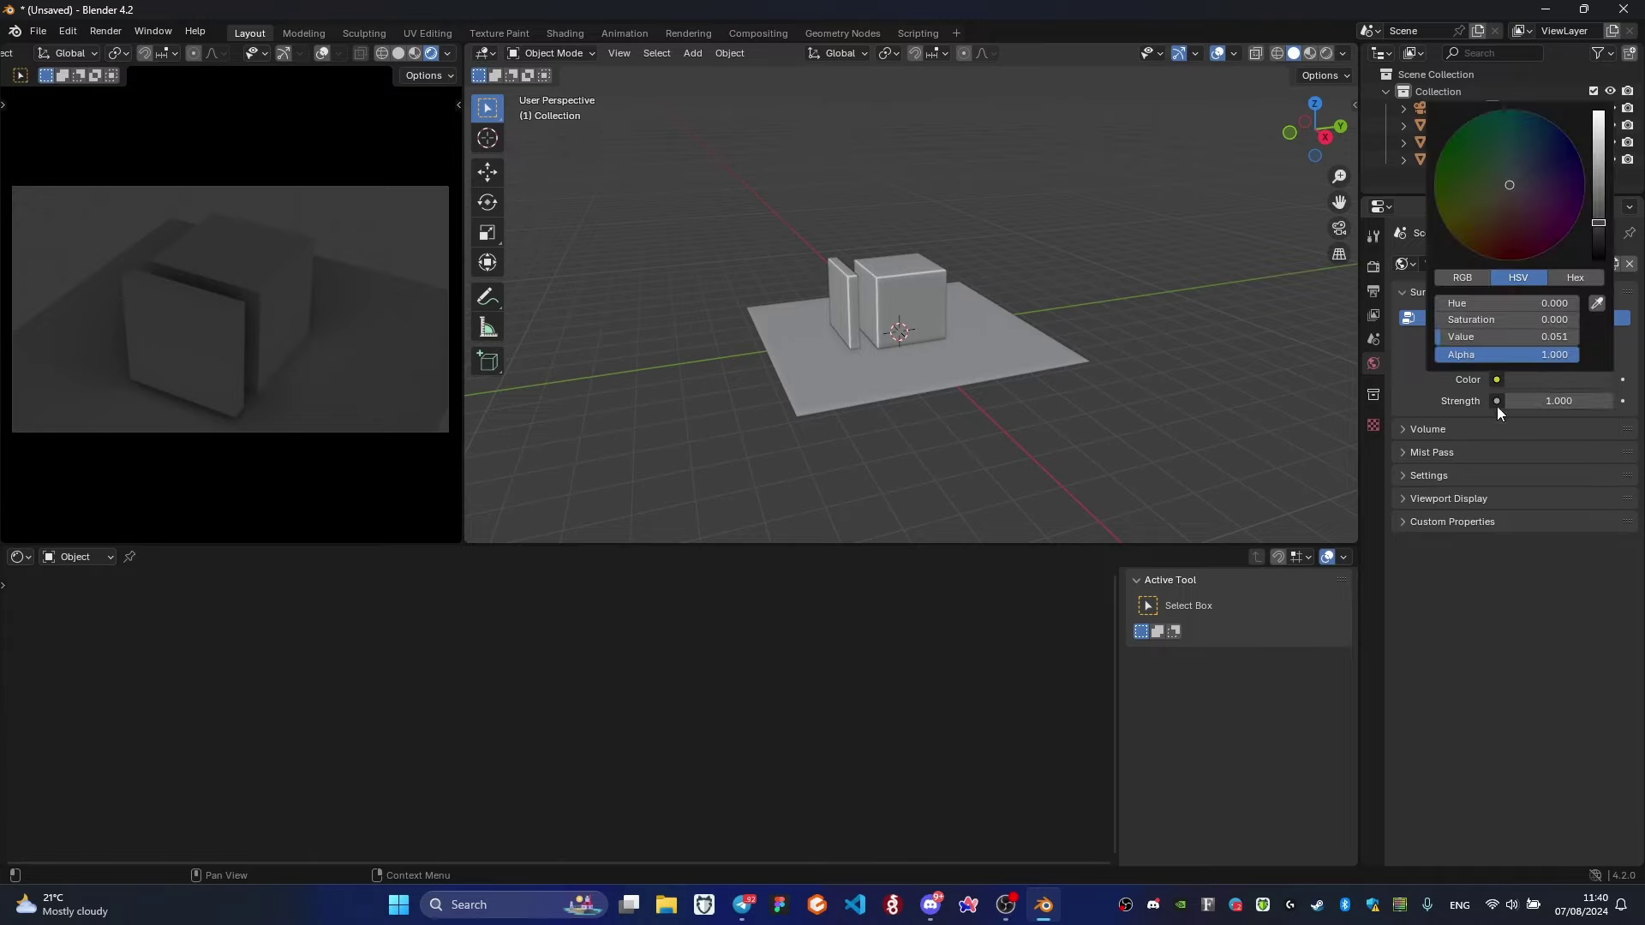
click(1545, 403)
text(0)
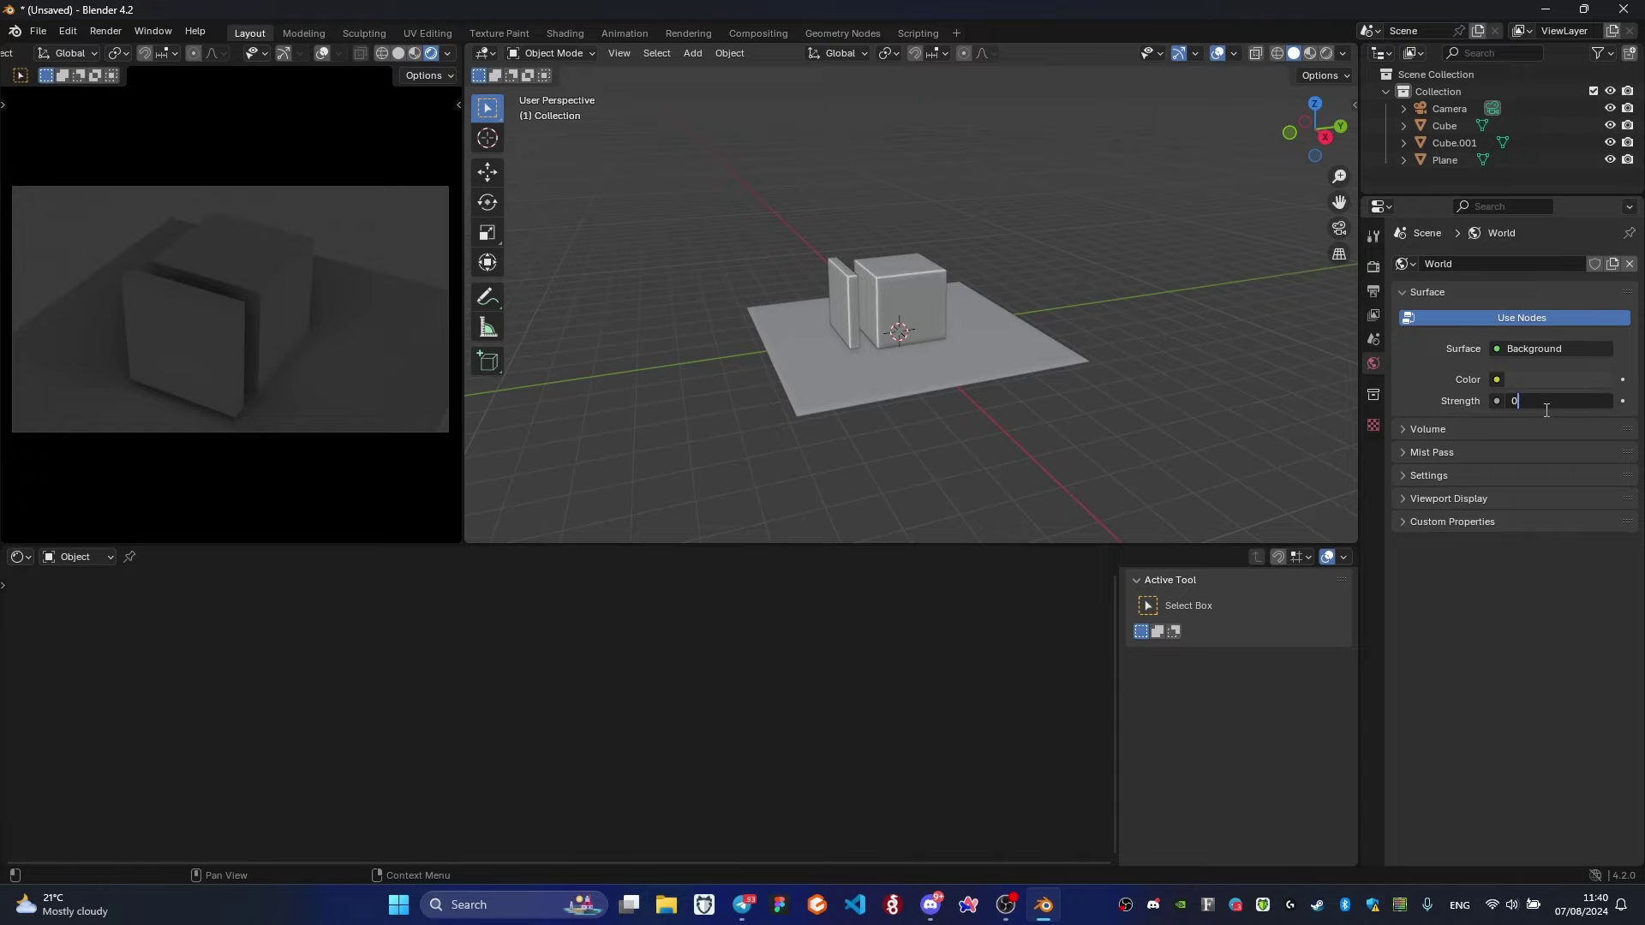
key(Return)
mouse_move(1150, 384)
middle_down()
mouse_move(943, 410)
mouse_move(1087, 375)
mouse_move(1045, 334)
mouse_move(990, 344)
middle_up()
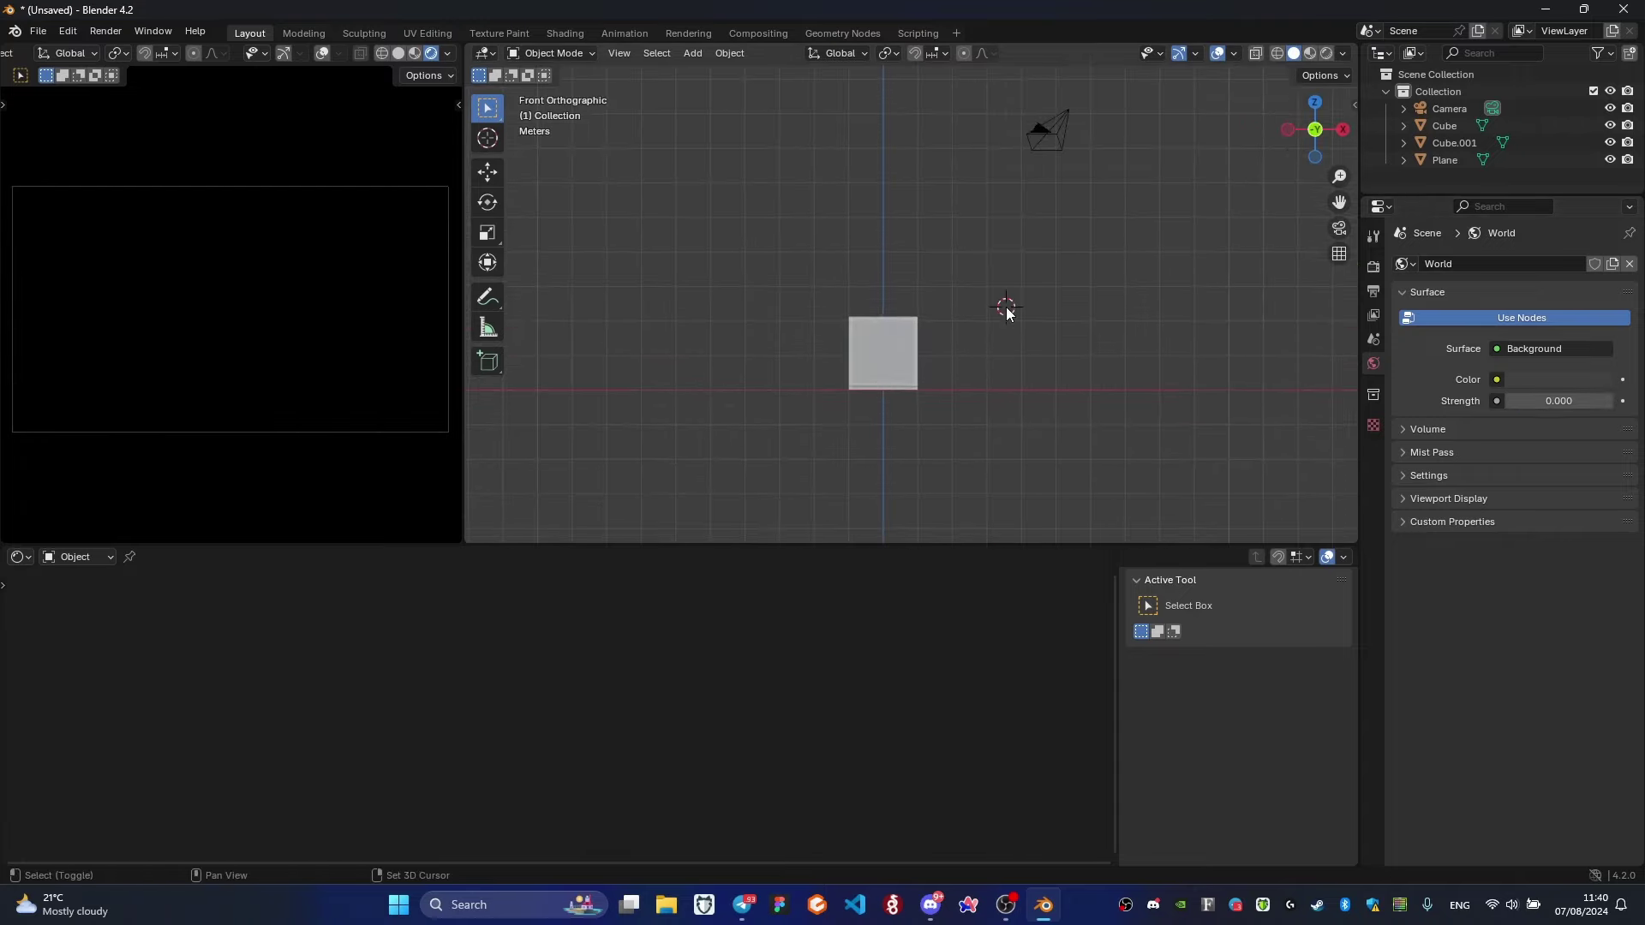
Add an Area light and move it above the cube.
key(shift+a)
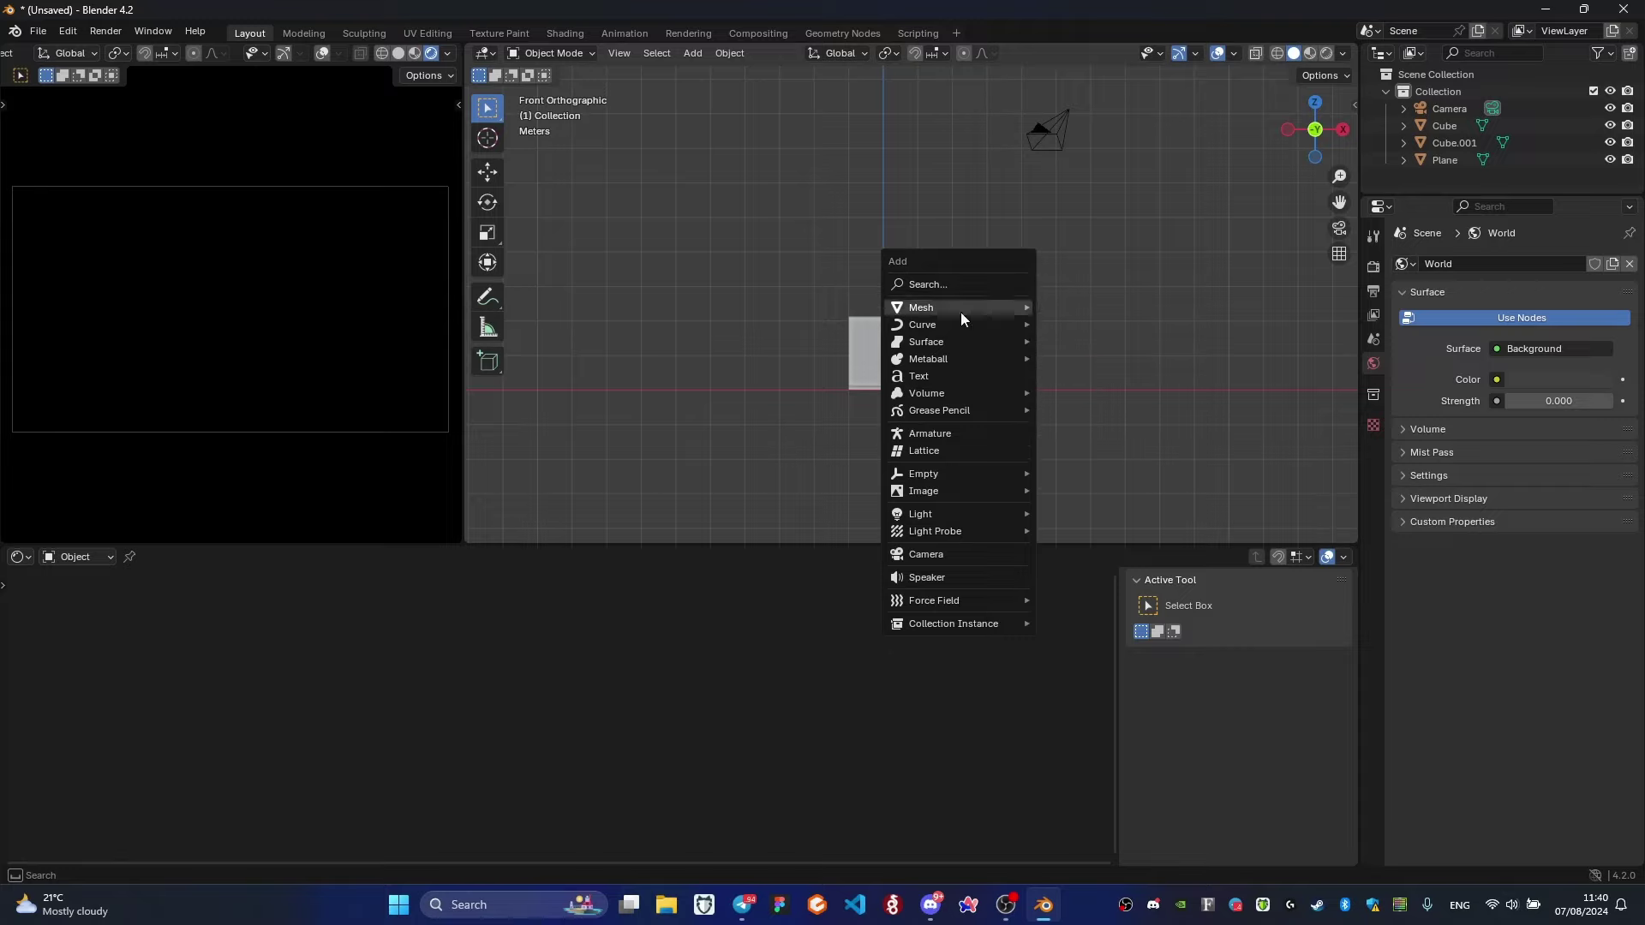
mouse_move(921, 512)
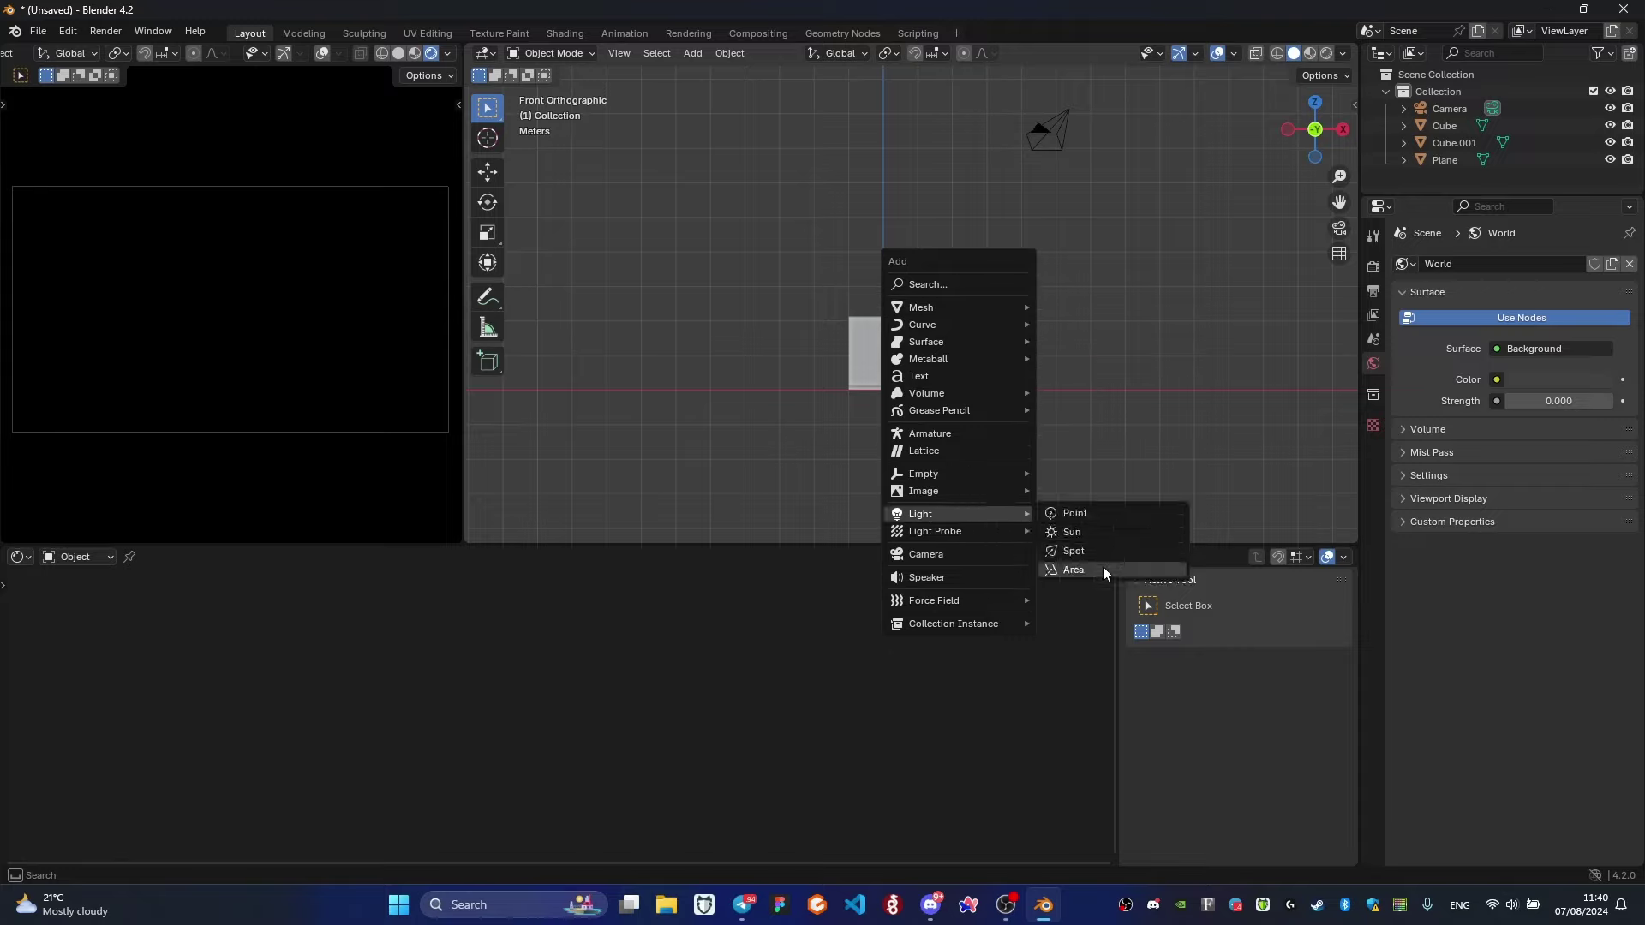
click(1103, 569)
key(g)
click(965, 391)
Delete the slab Cube.001.
mouse_move(966, 396)
middle_down()
mouse_move(942, 377)
mouse_move(891, 397)
mouse_move(831, 381)
middle_up()
click(831, 382)
key(x)
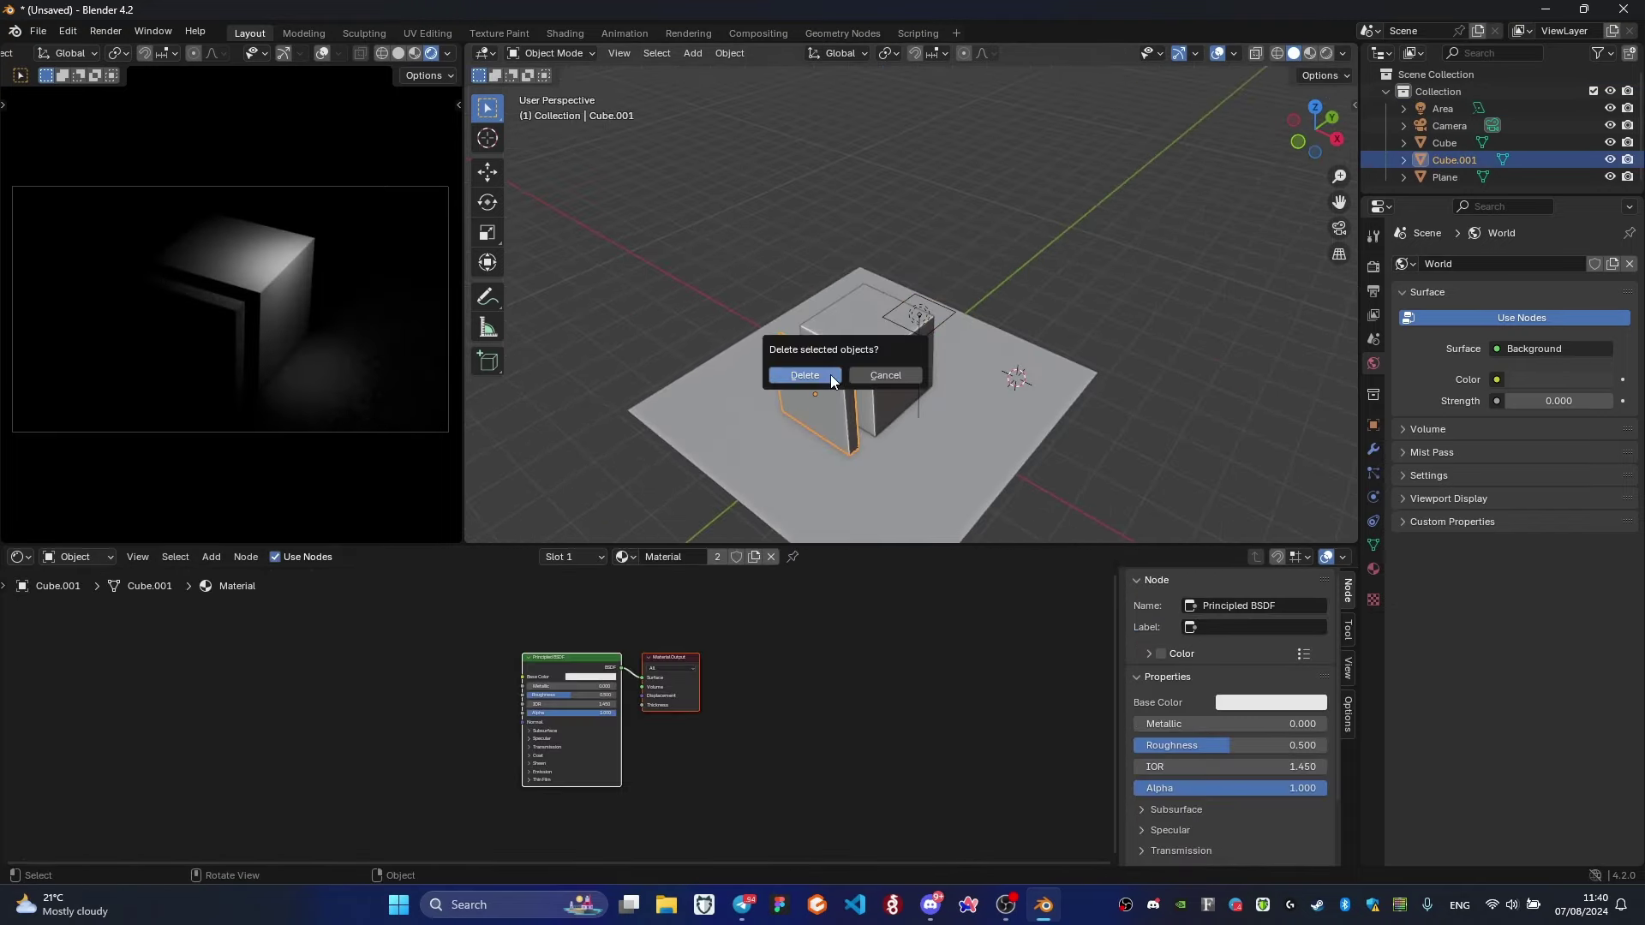
click(885, 379)
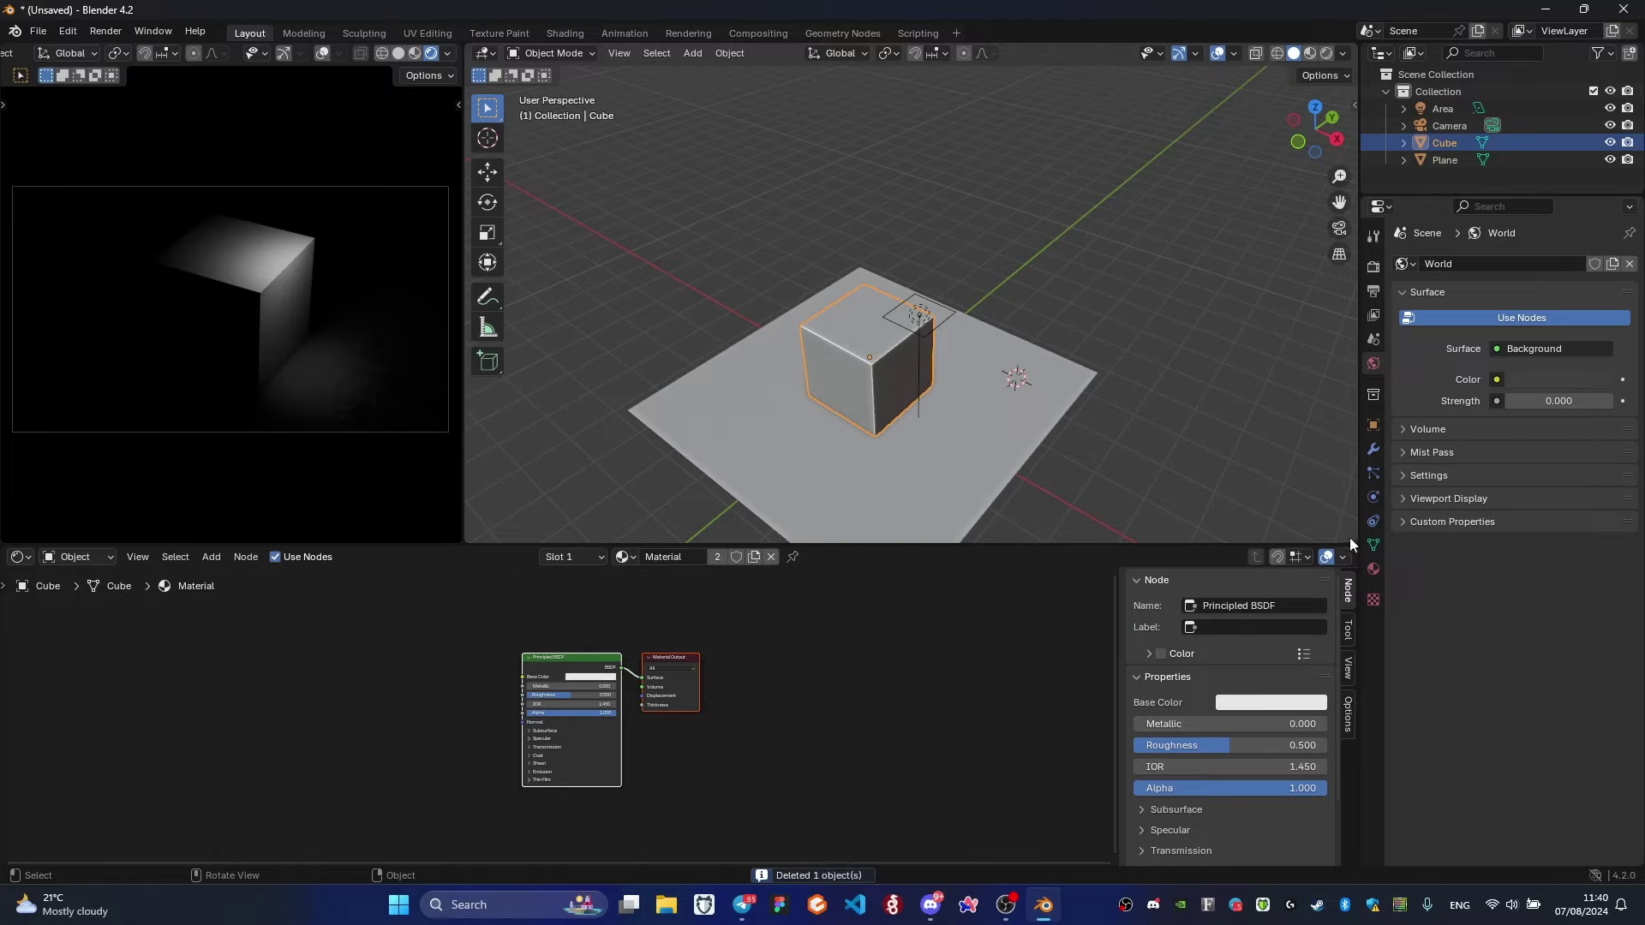
Give the Area light a Track To constraint.
click(920, 309)
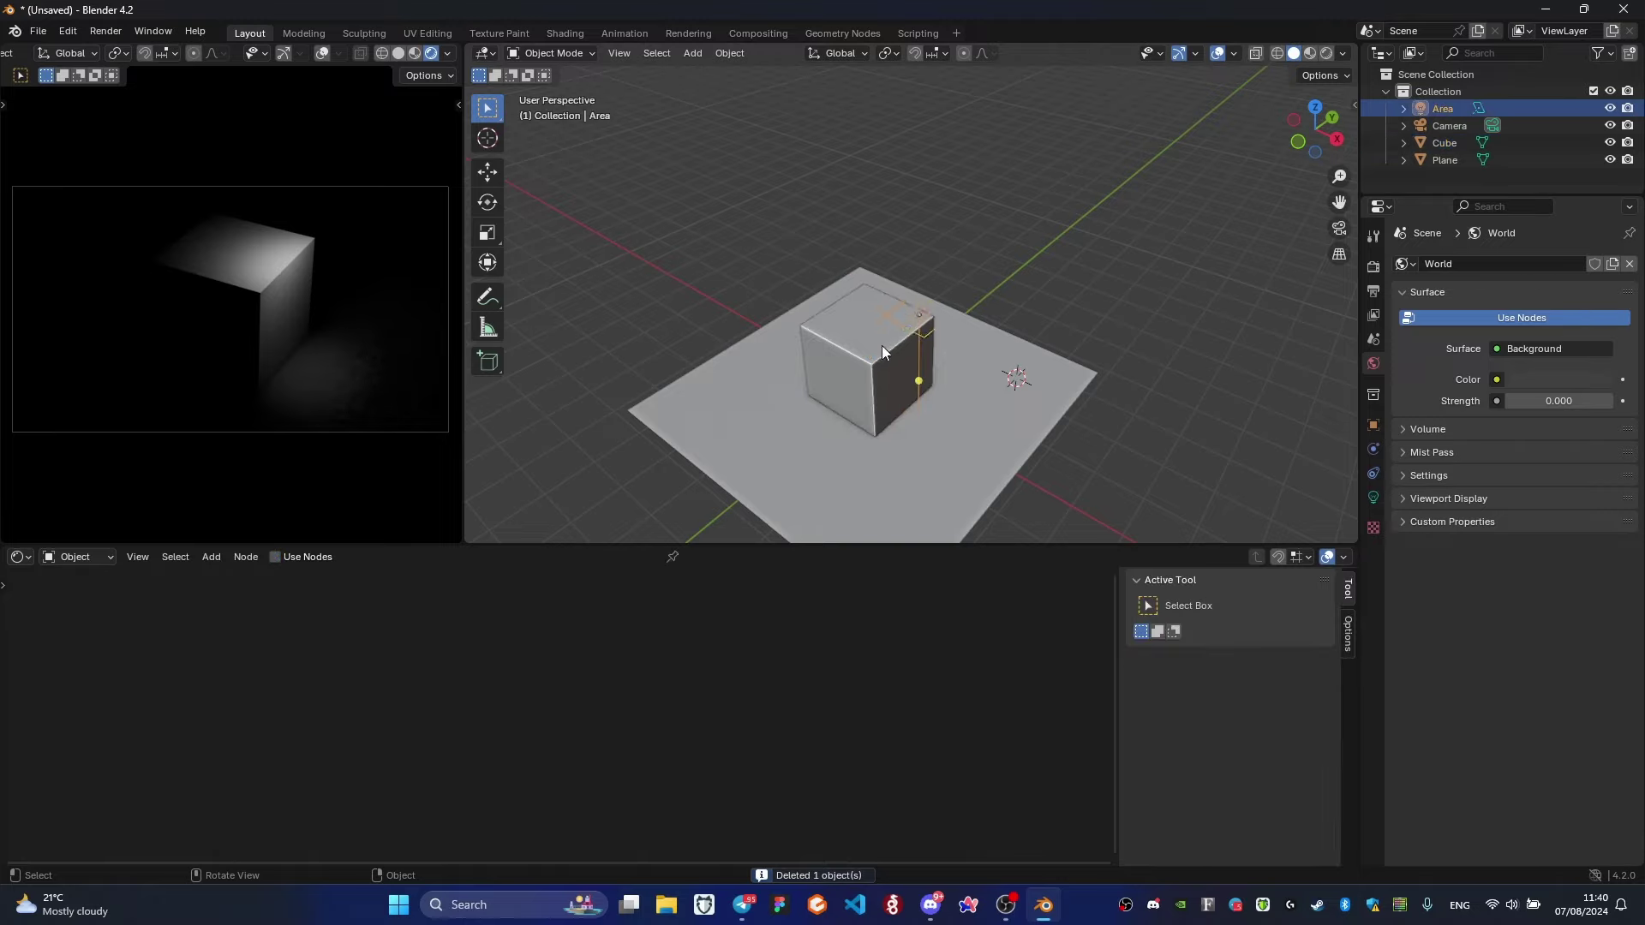
click(1374, 473)
click(1479, 266)
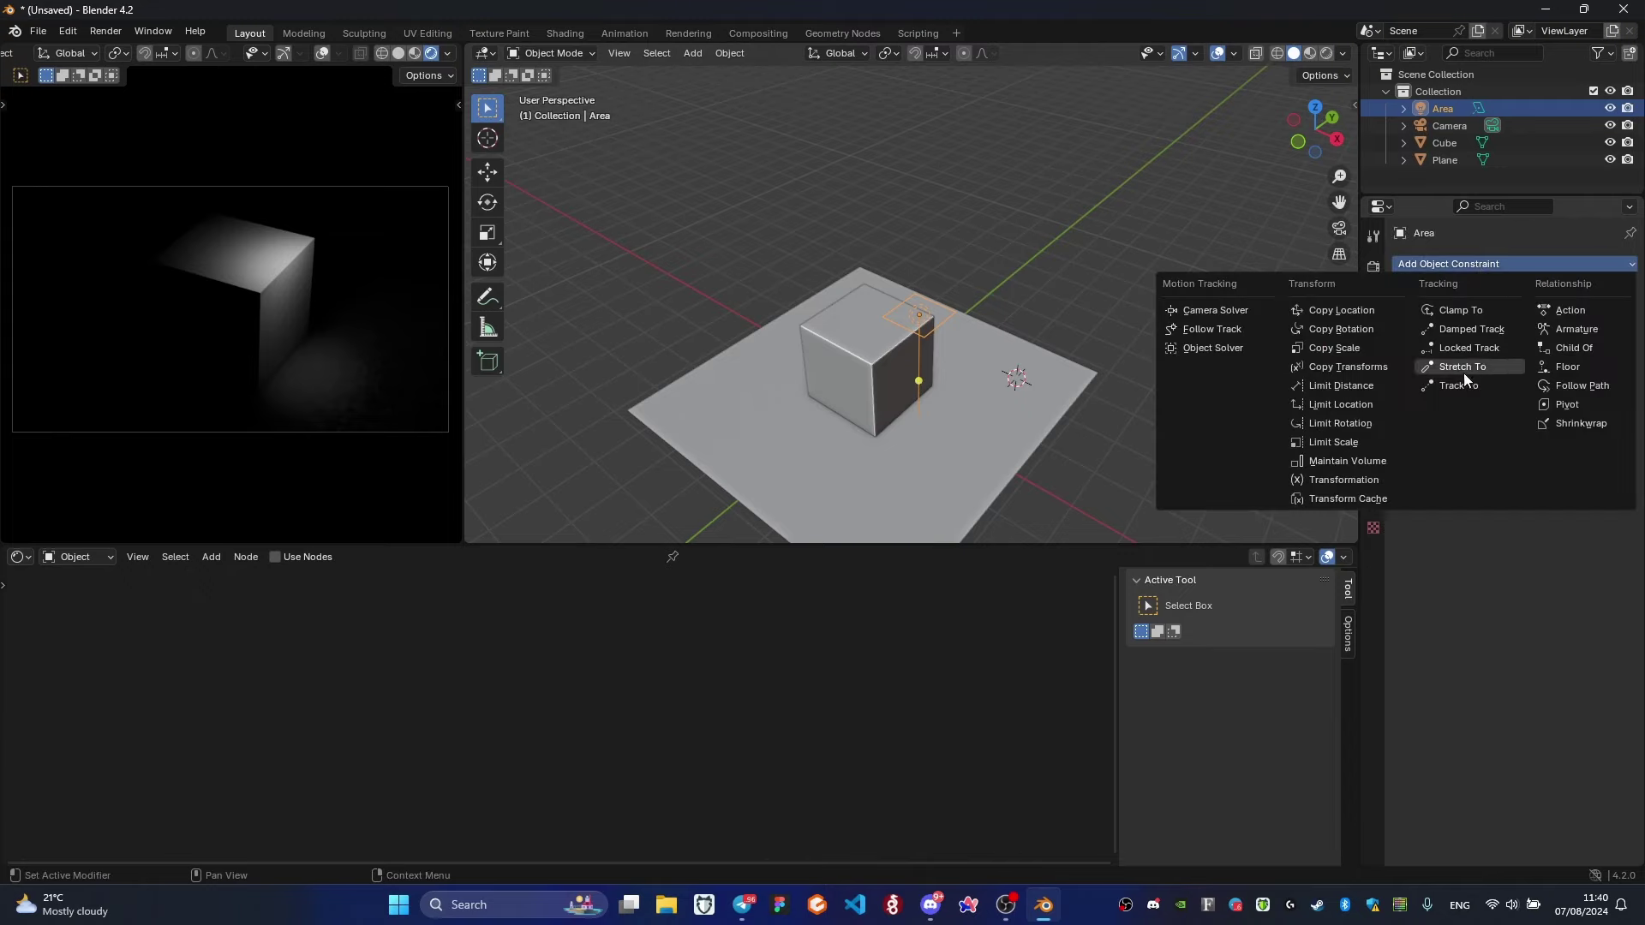
click(1462, 389)
Set the Track To target to Cube and move the Area light directly above the cube.
click(1603, 318)
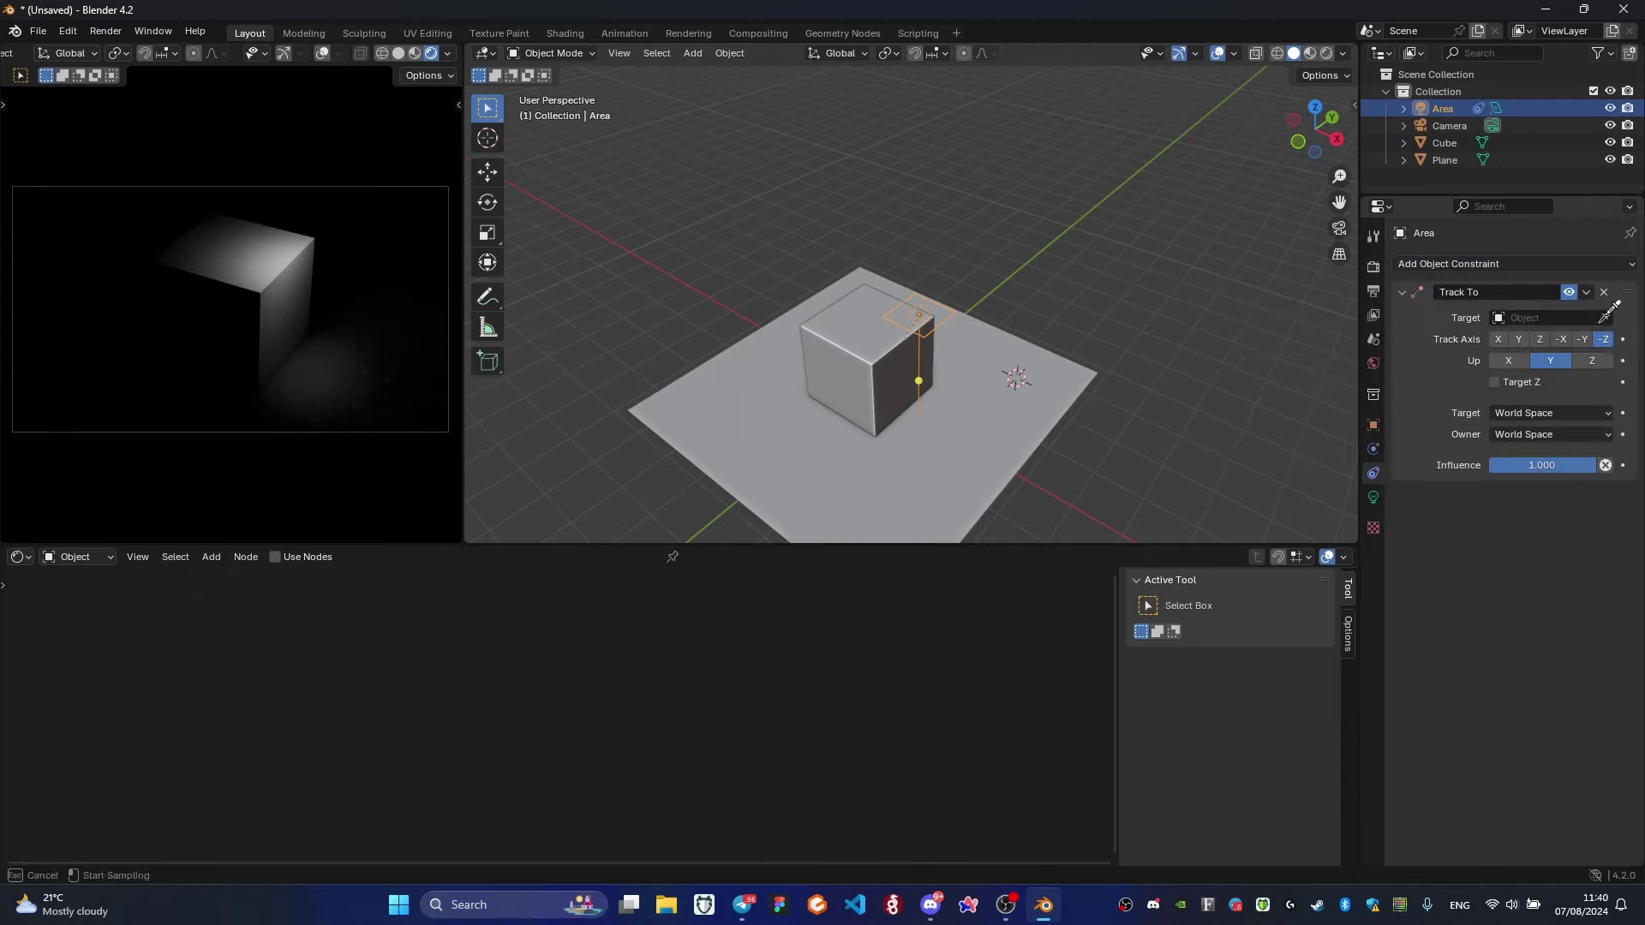
click(857, 340)
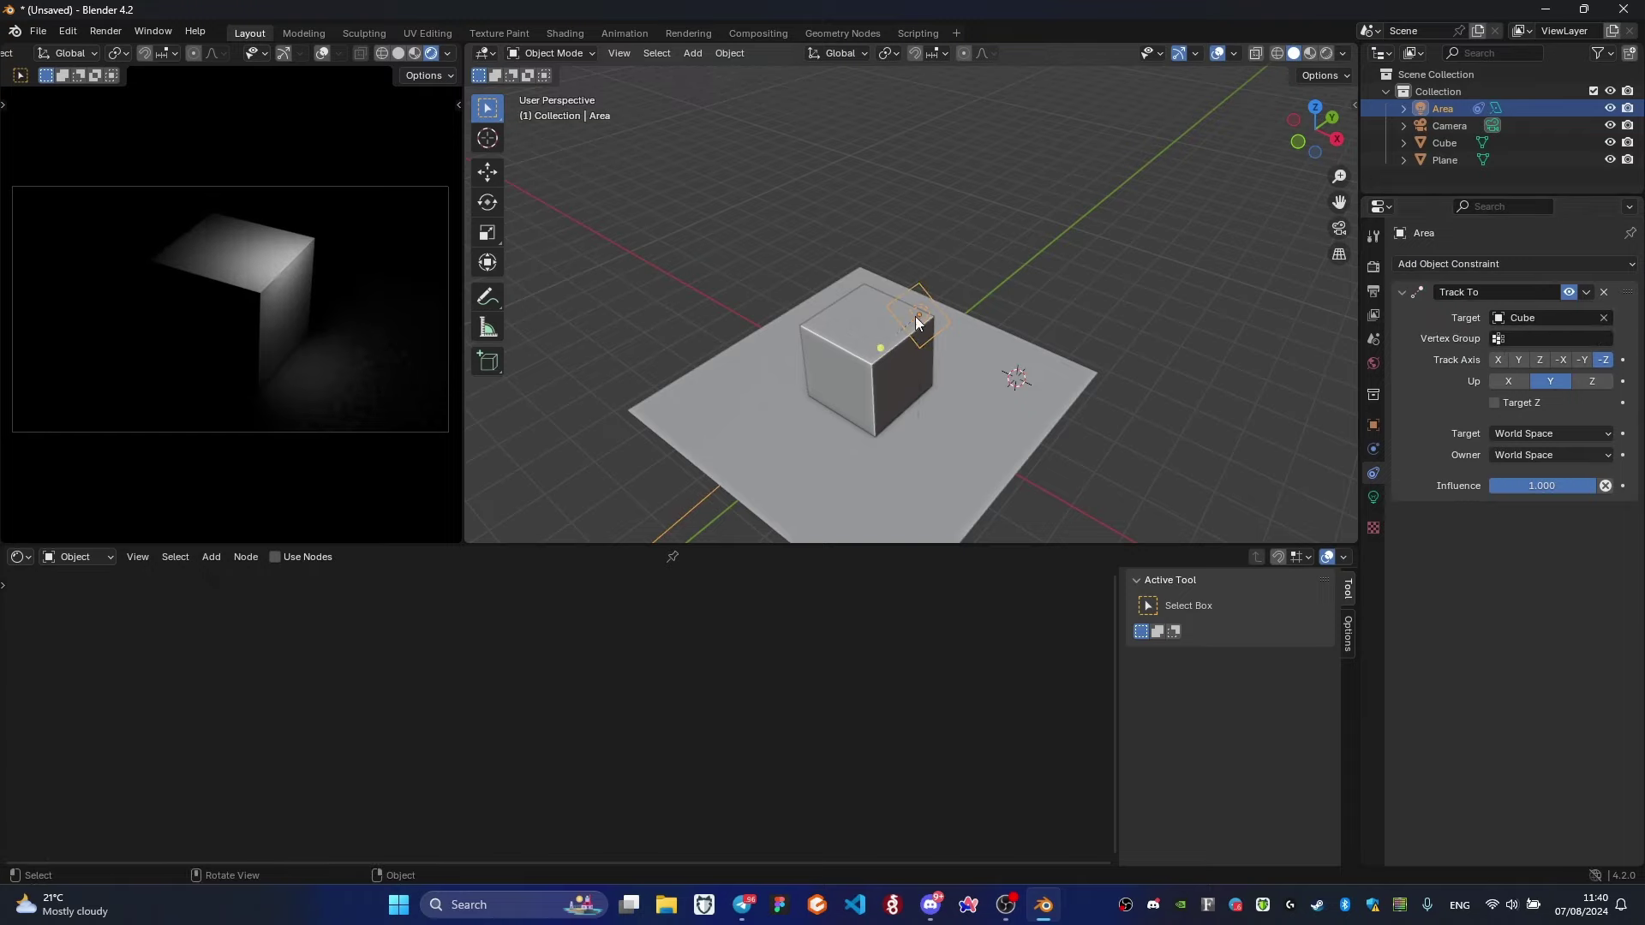
key(KP_1)
key(g)
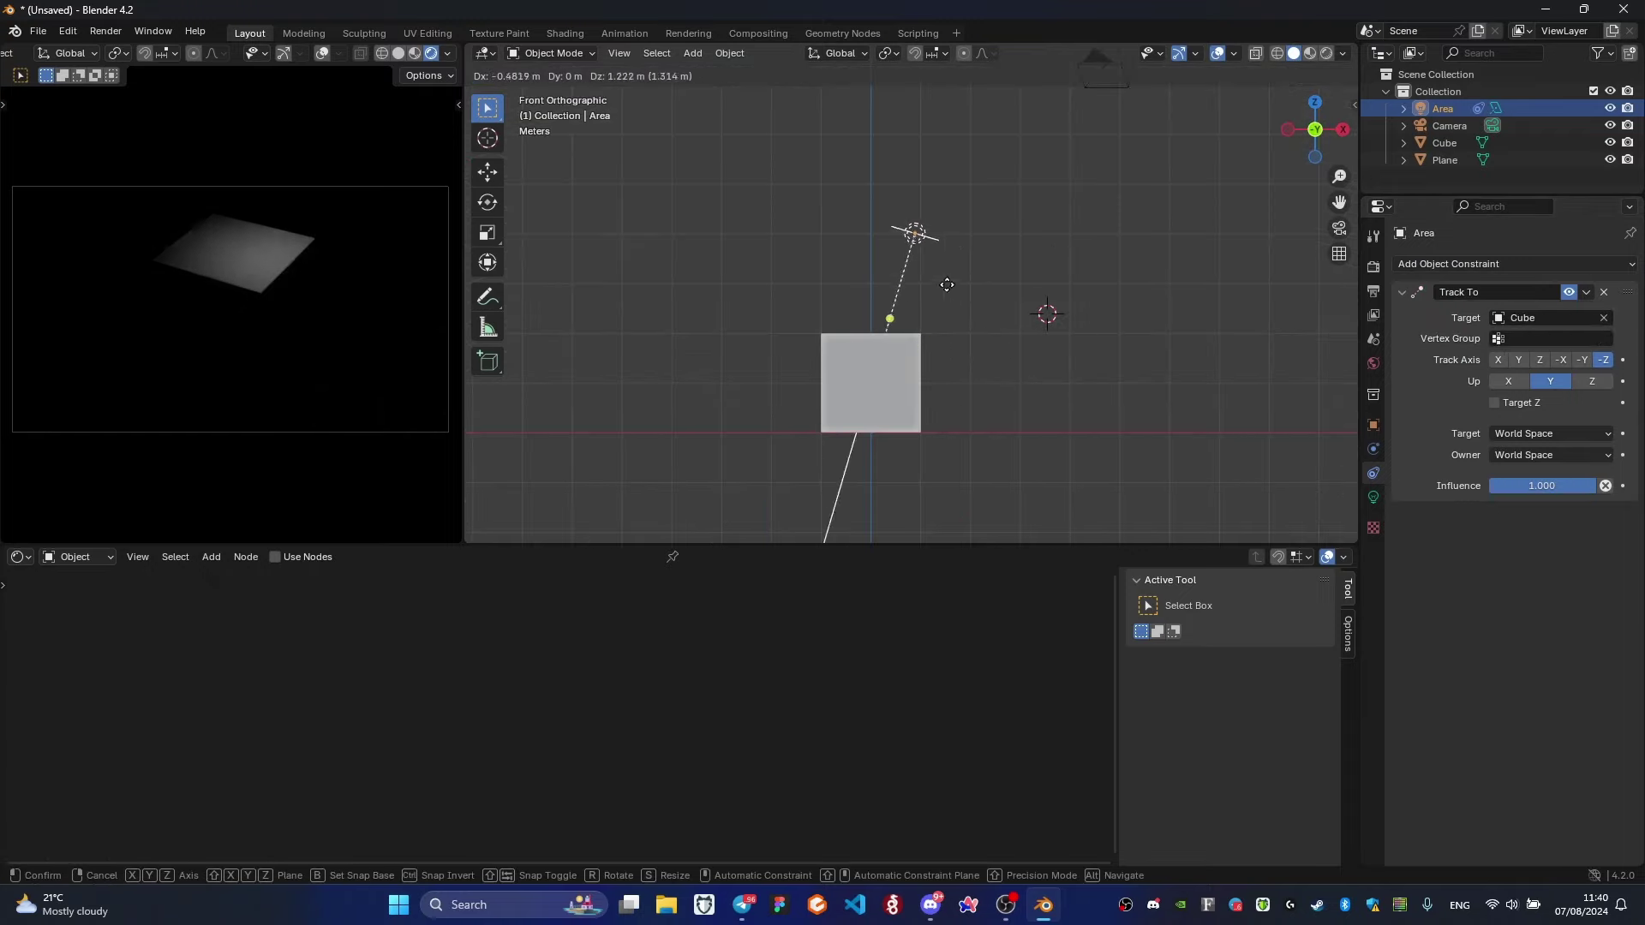
click(984, 302)
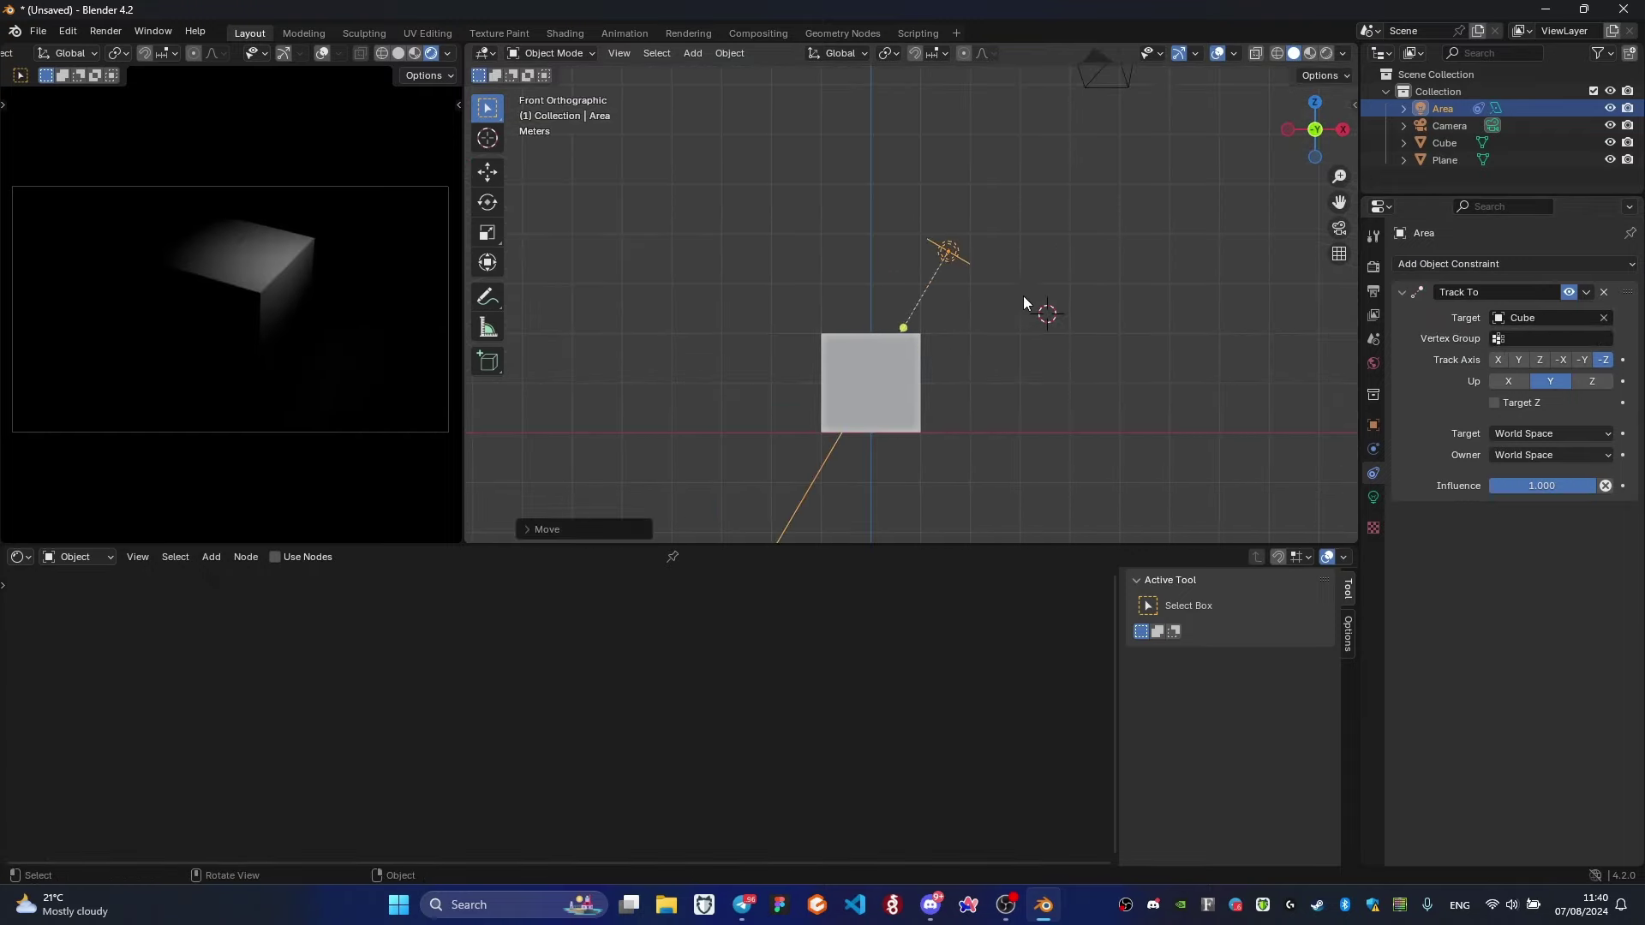
middle_drag(1023, 296, 857, 343)
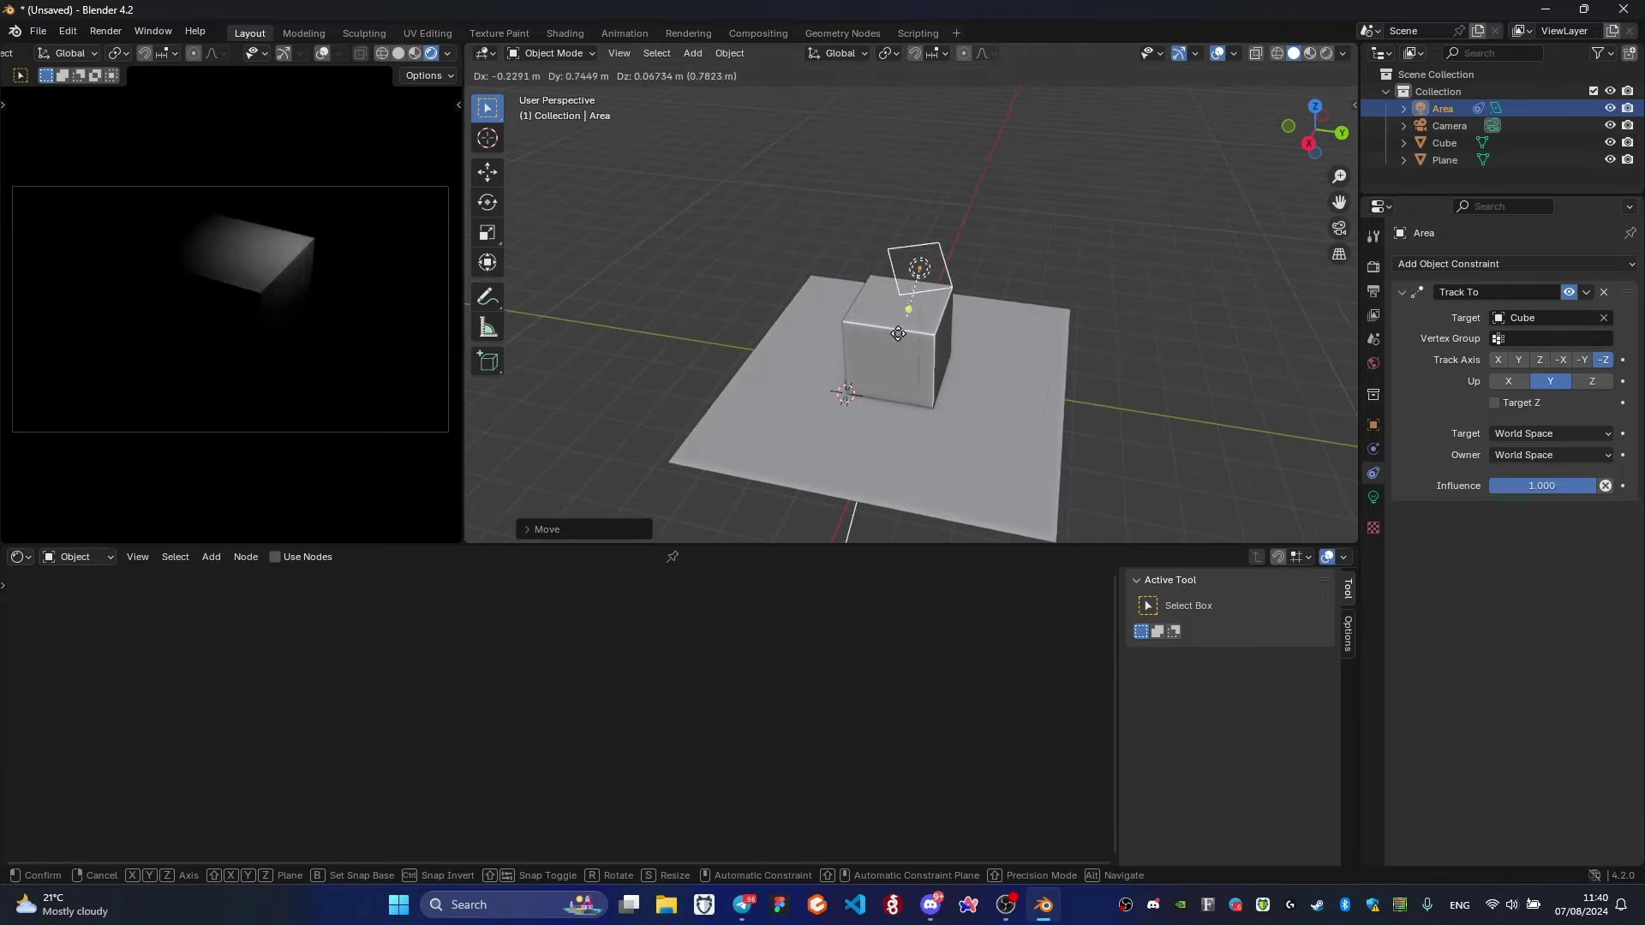
key(g)
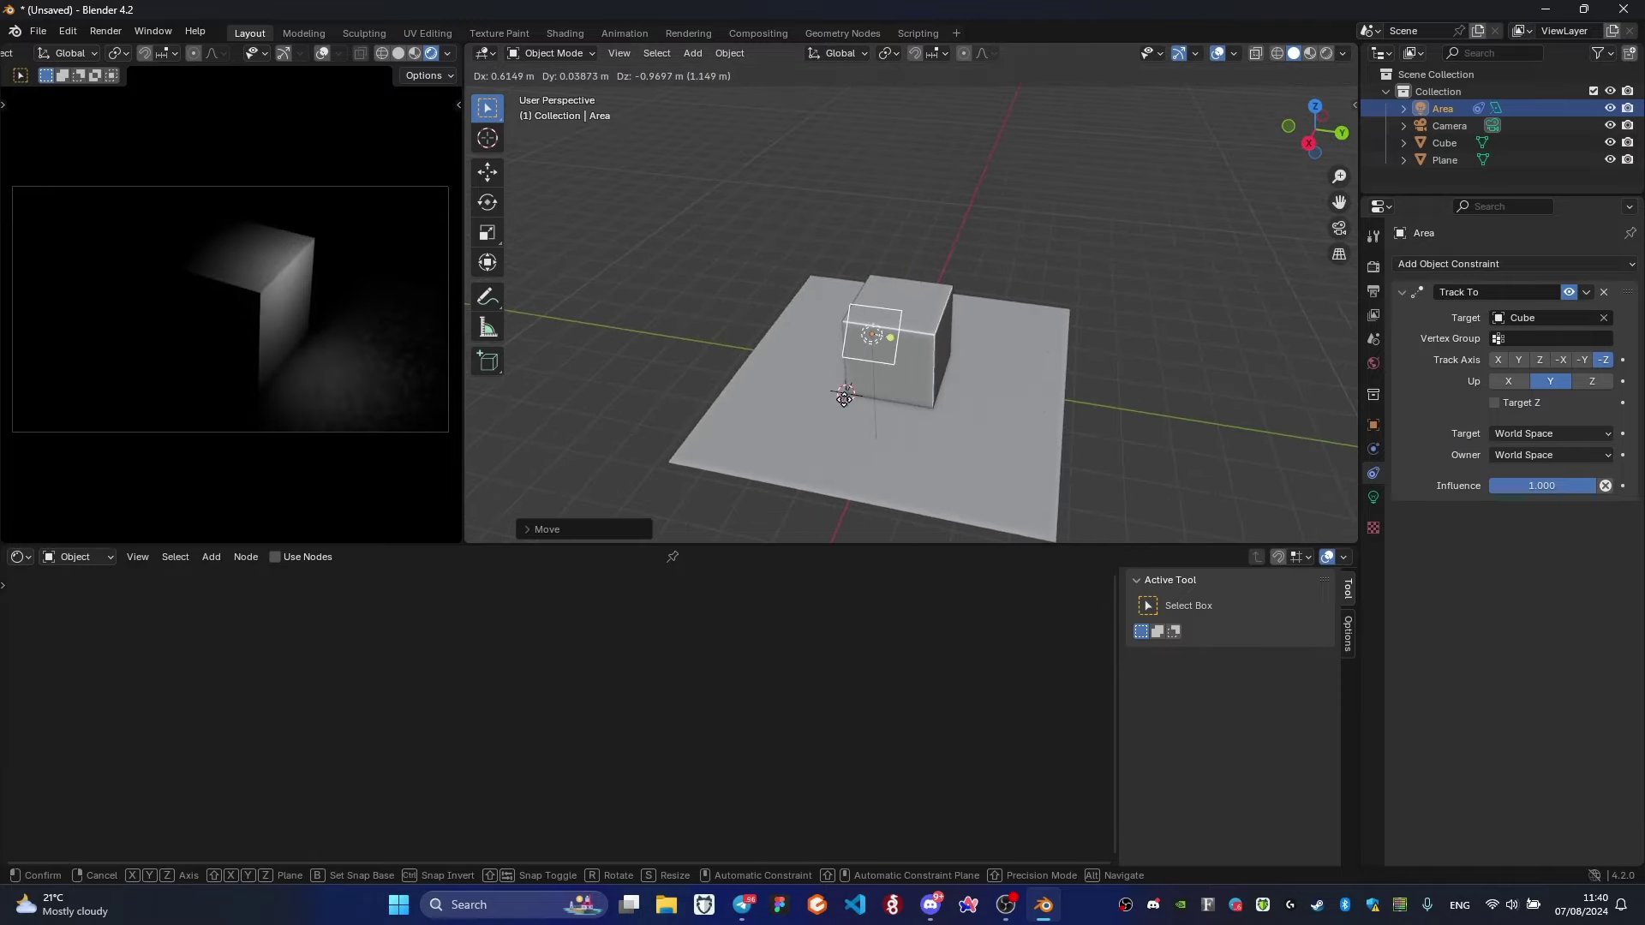
click(847, 403)
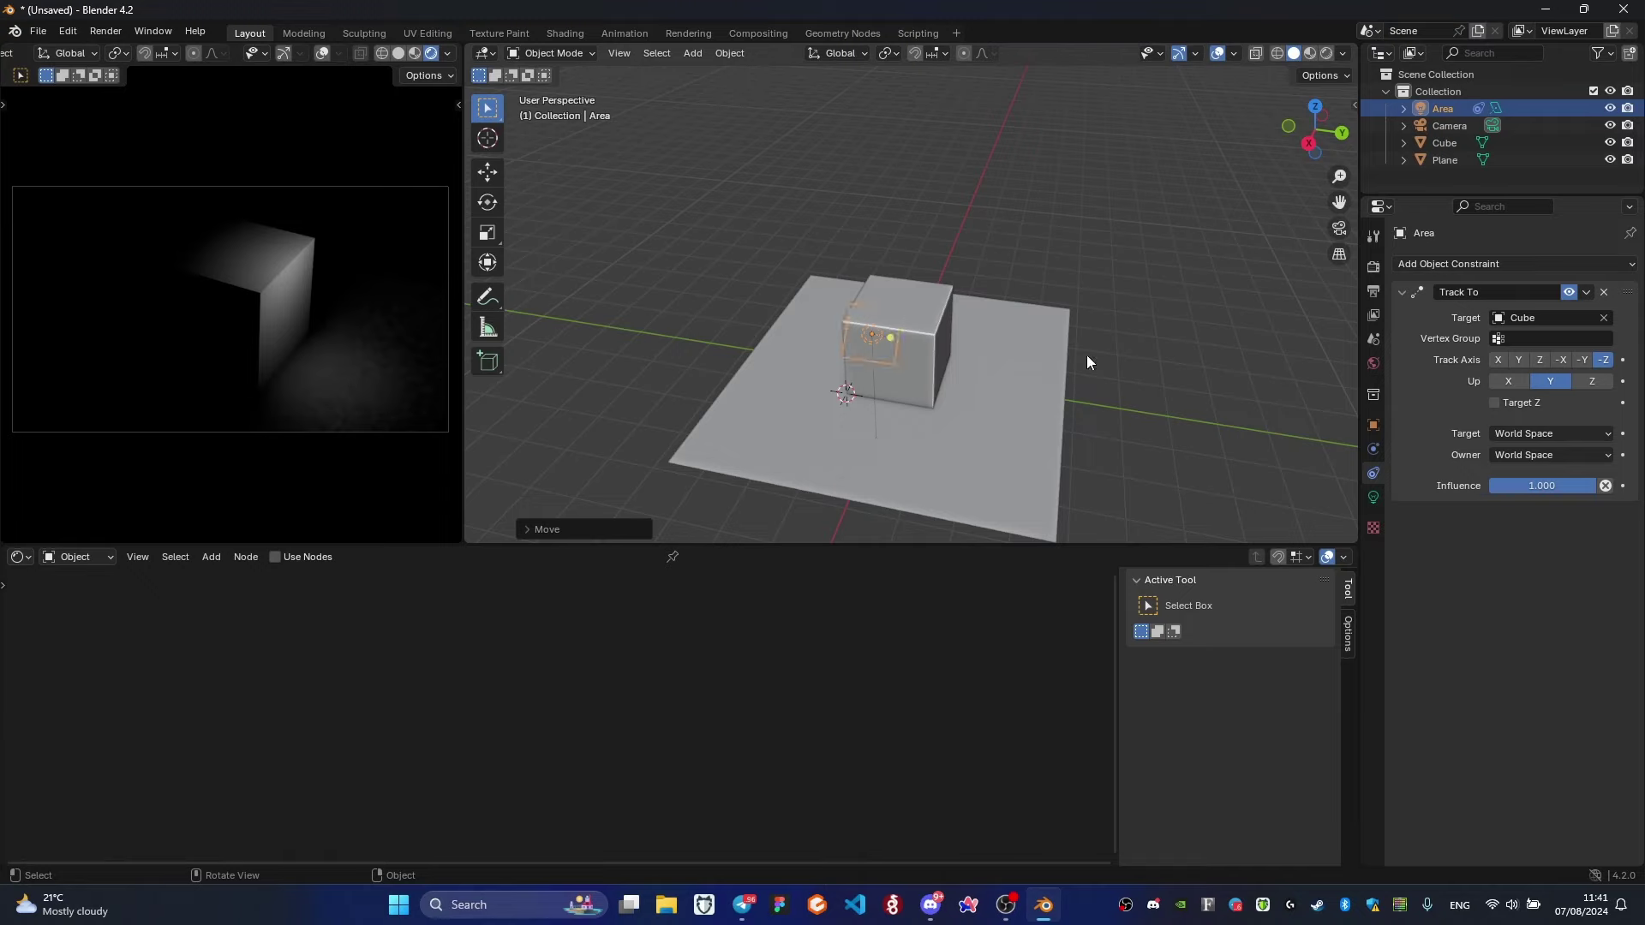
mouse_move(866, 338)
middle_down()
mouse_move(942, 336)
mouse_move(973, 311)
mouse_move(999, 331)
mouse_move(933, 347)
middle_up()
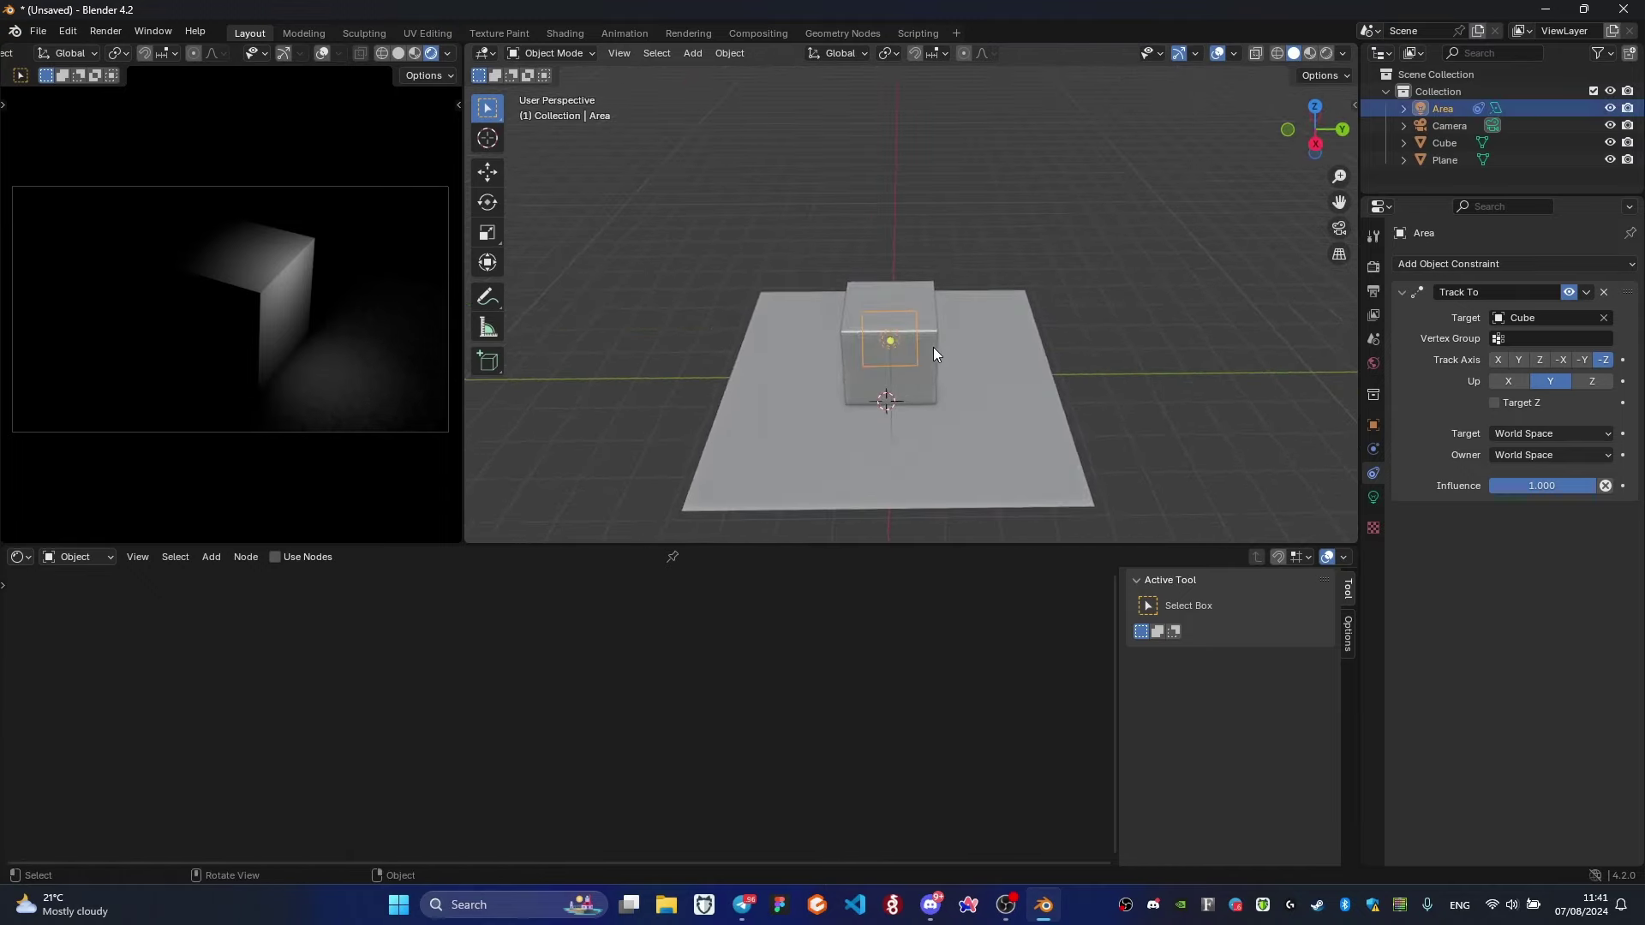
Scale the Area light up into a large panel.
key(s)
click(932, 337)
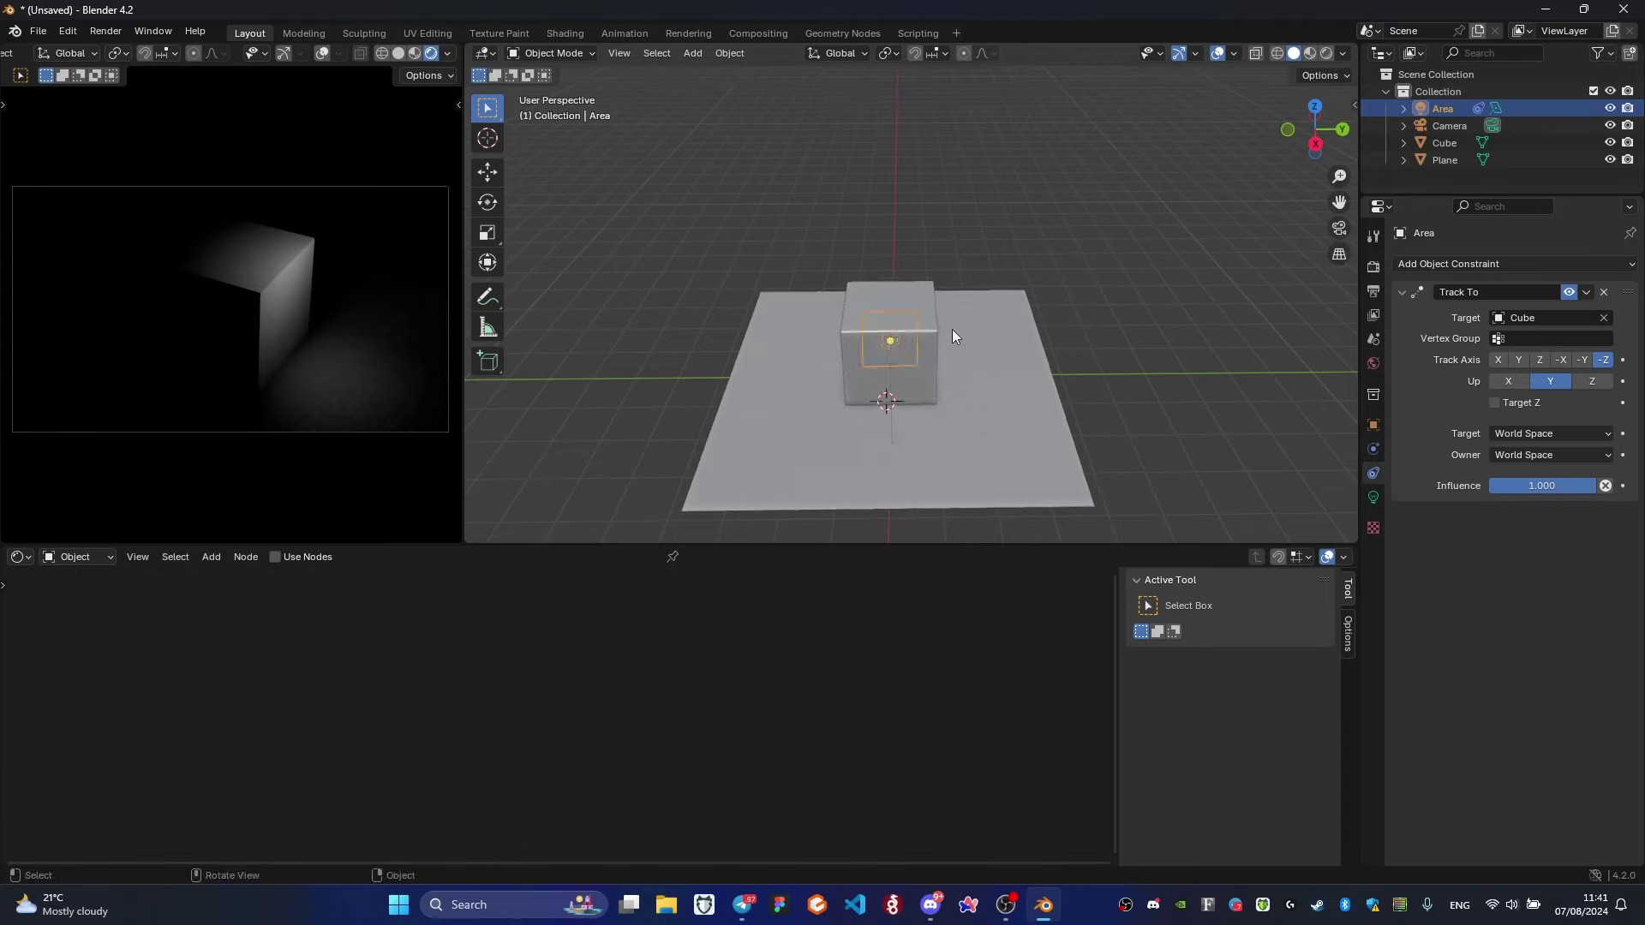
click(1086, 264)
click(888, 341)
key(s)
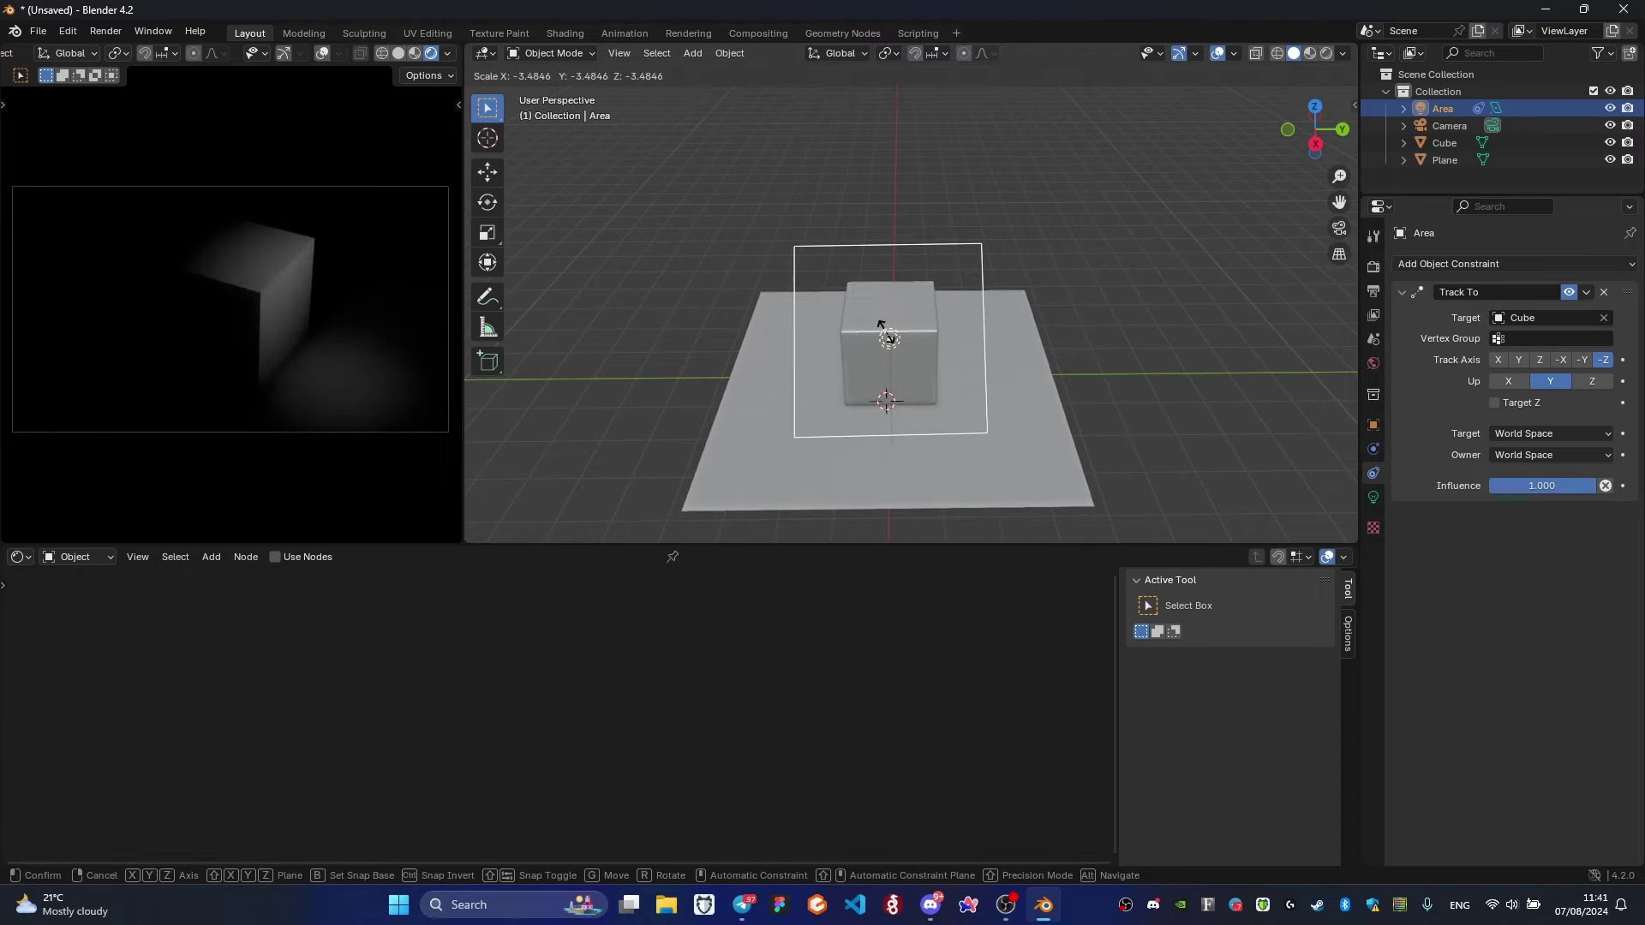
click(890, 331)
key(s)
click(1040, 277)
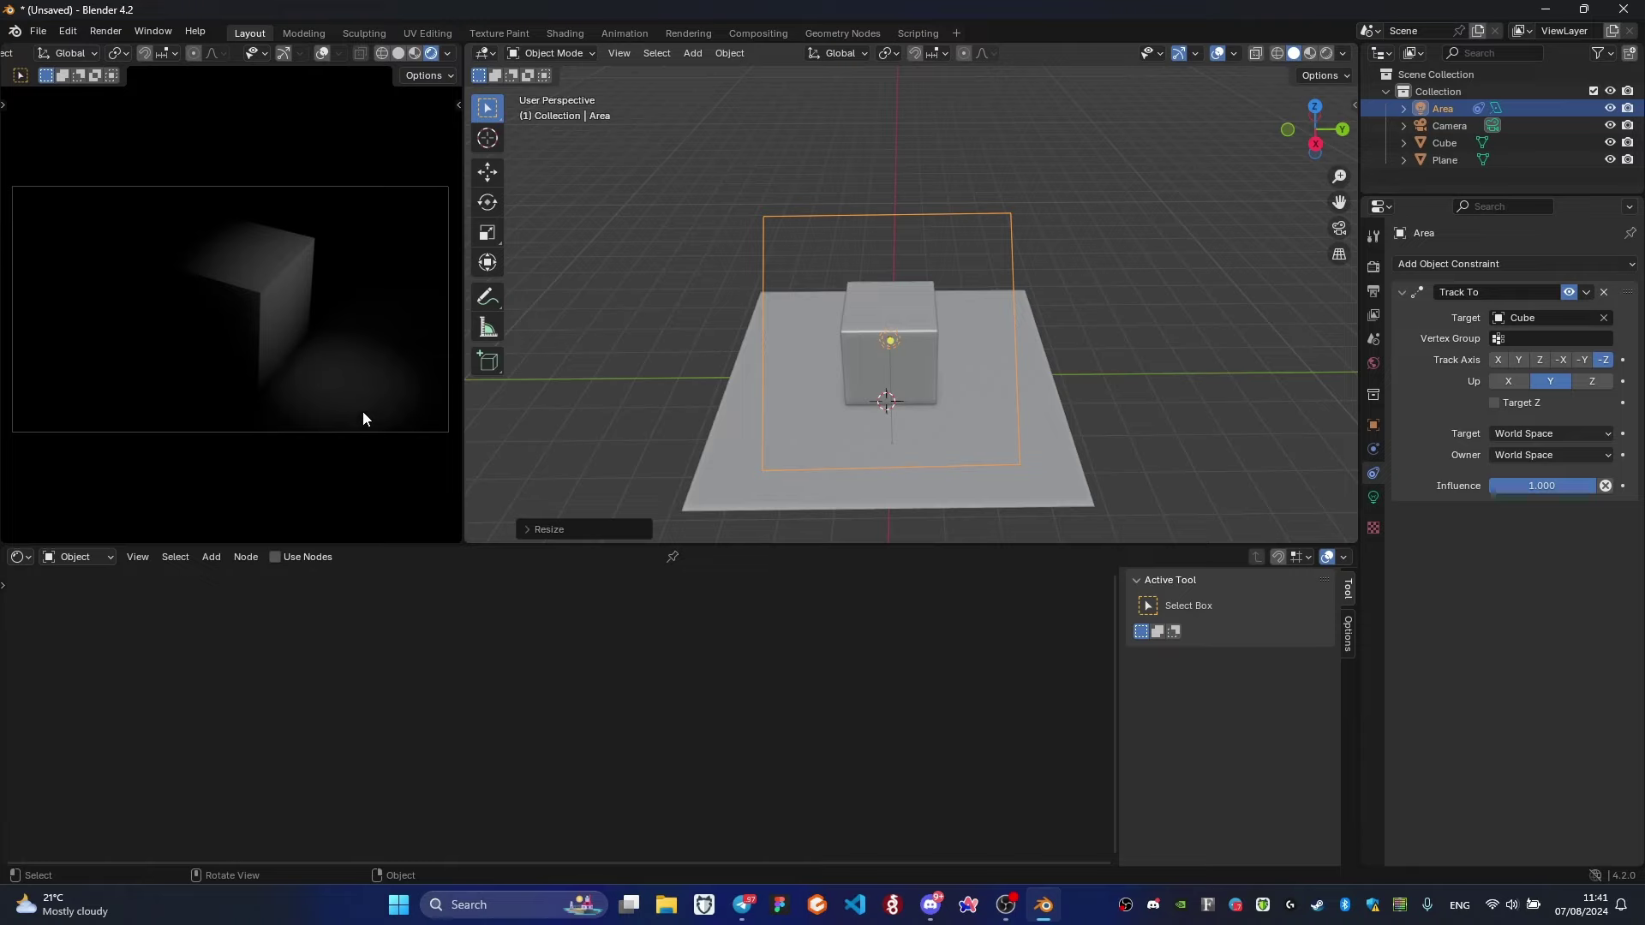
Raise the Area light's power to about 11 with Adjust Light Power.
middle_drag(888, 340, 973, 309)
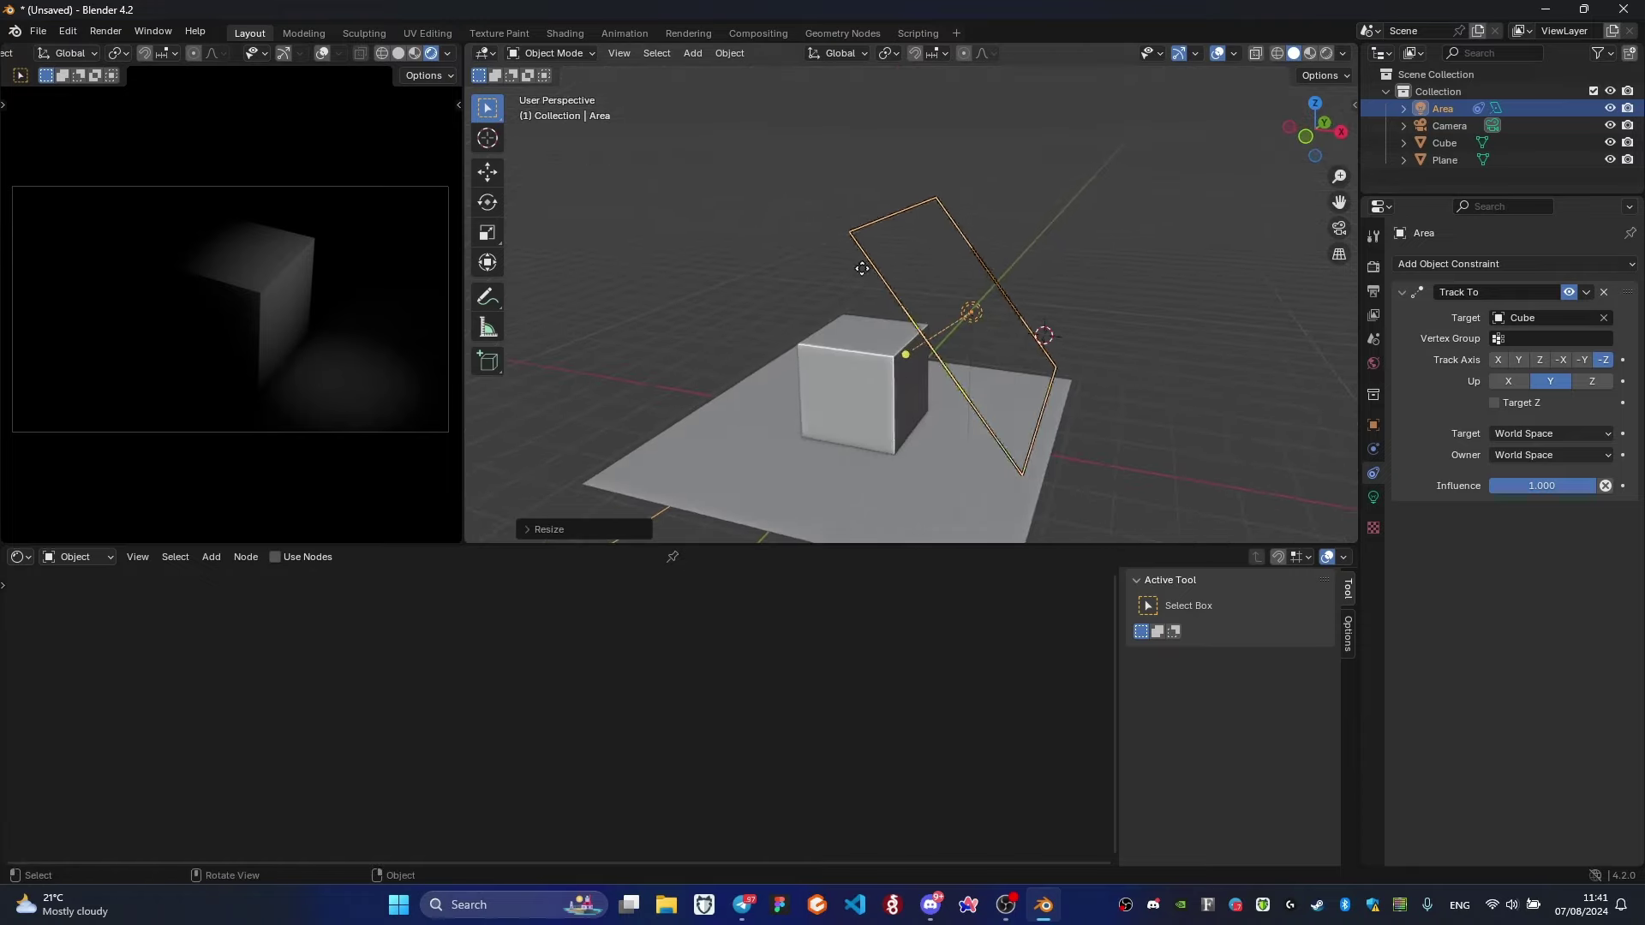
right_click(979, 312)
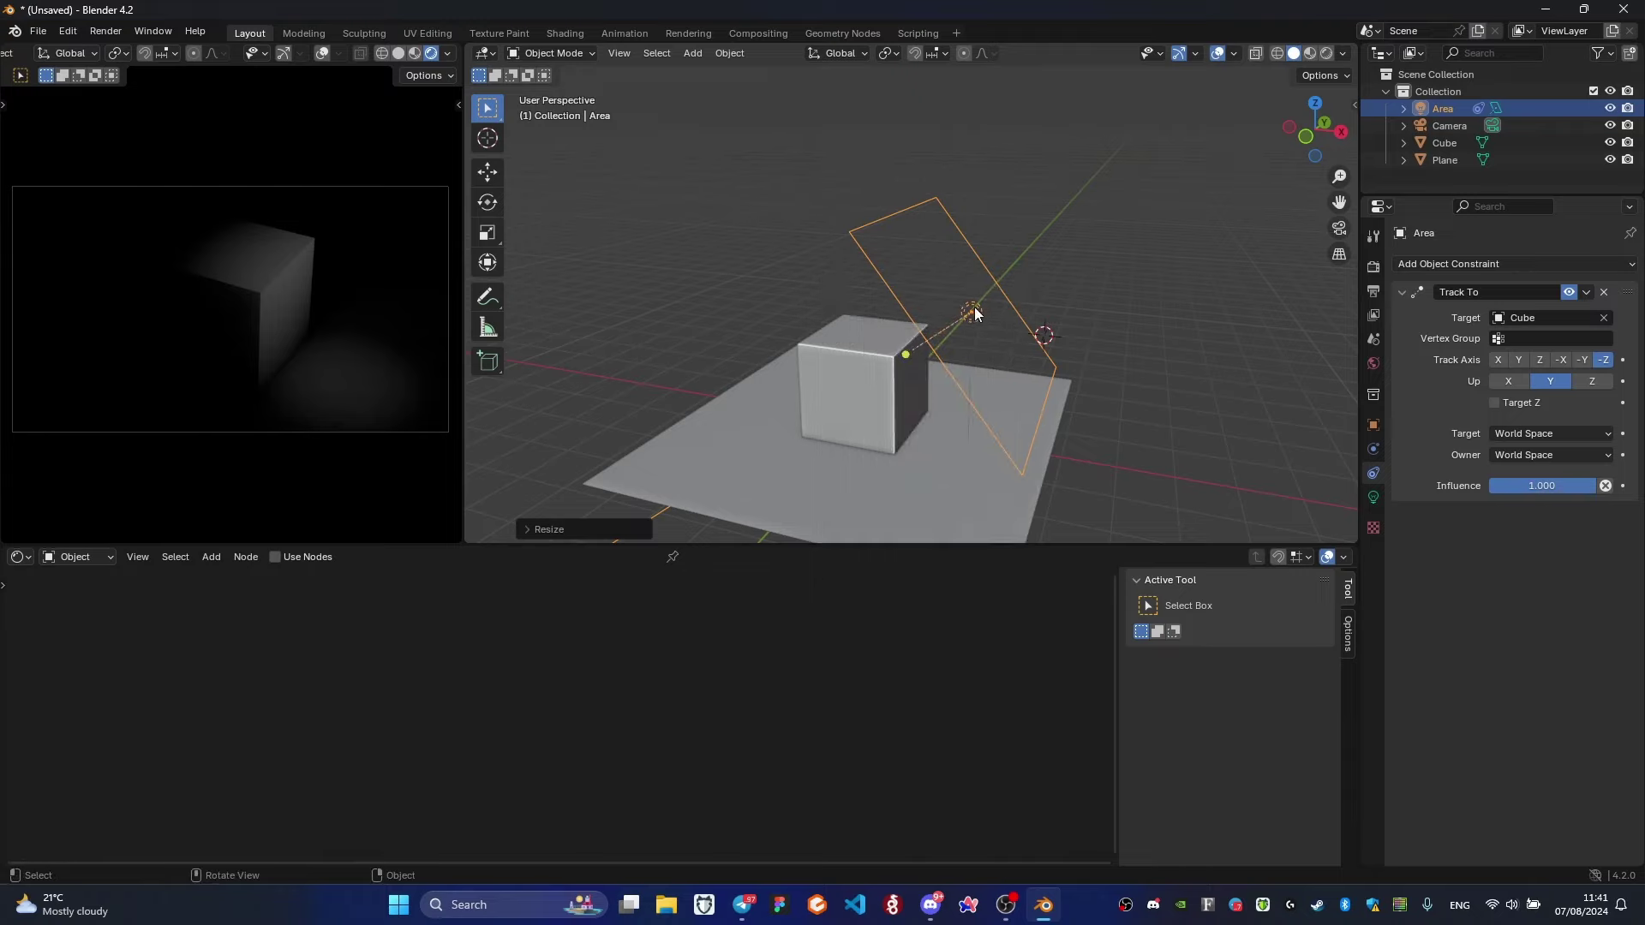
right_click(974, 312)
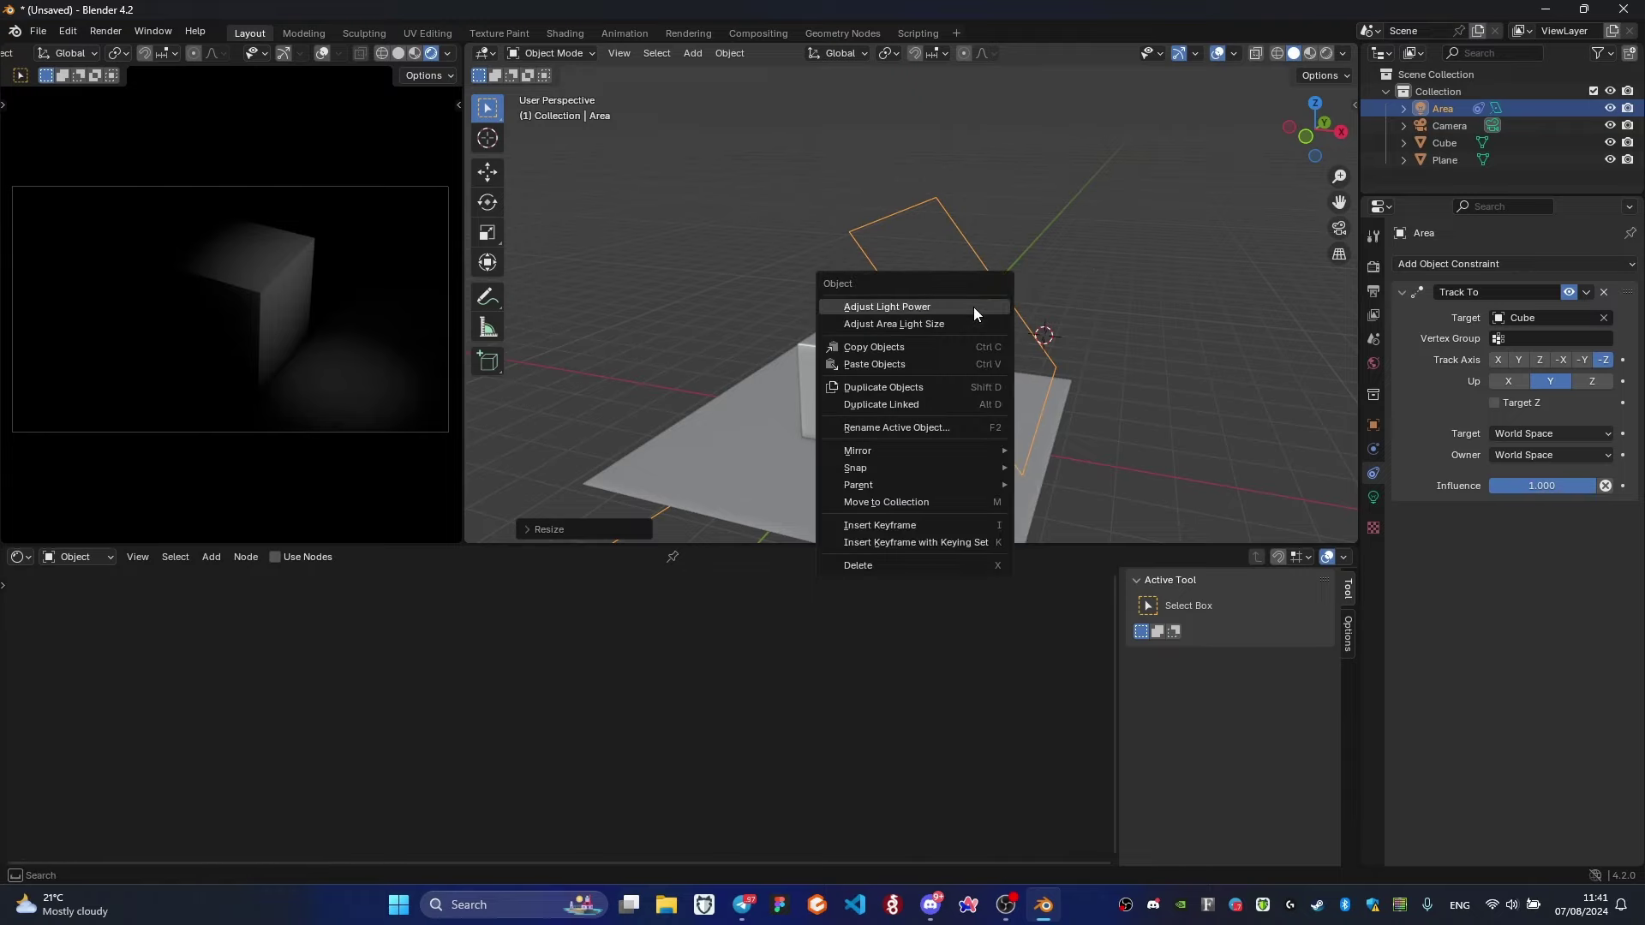
click(881, 307)
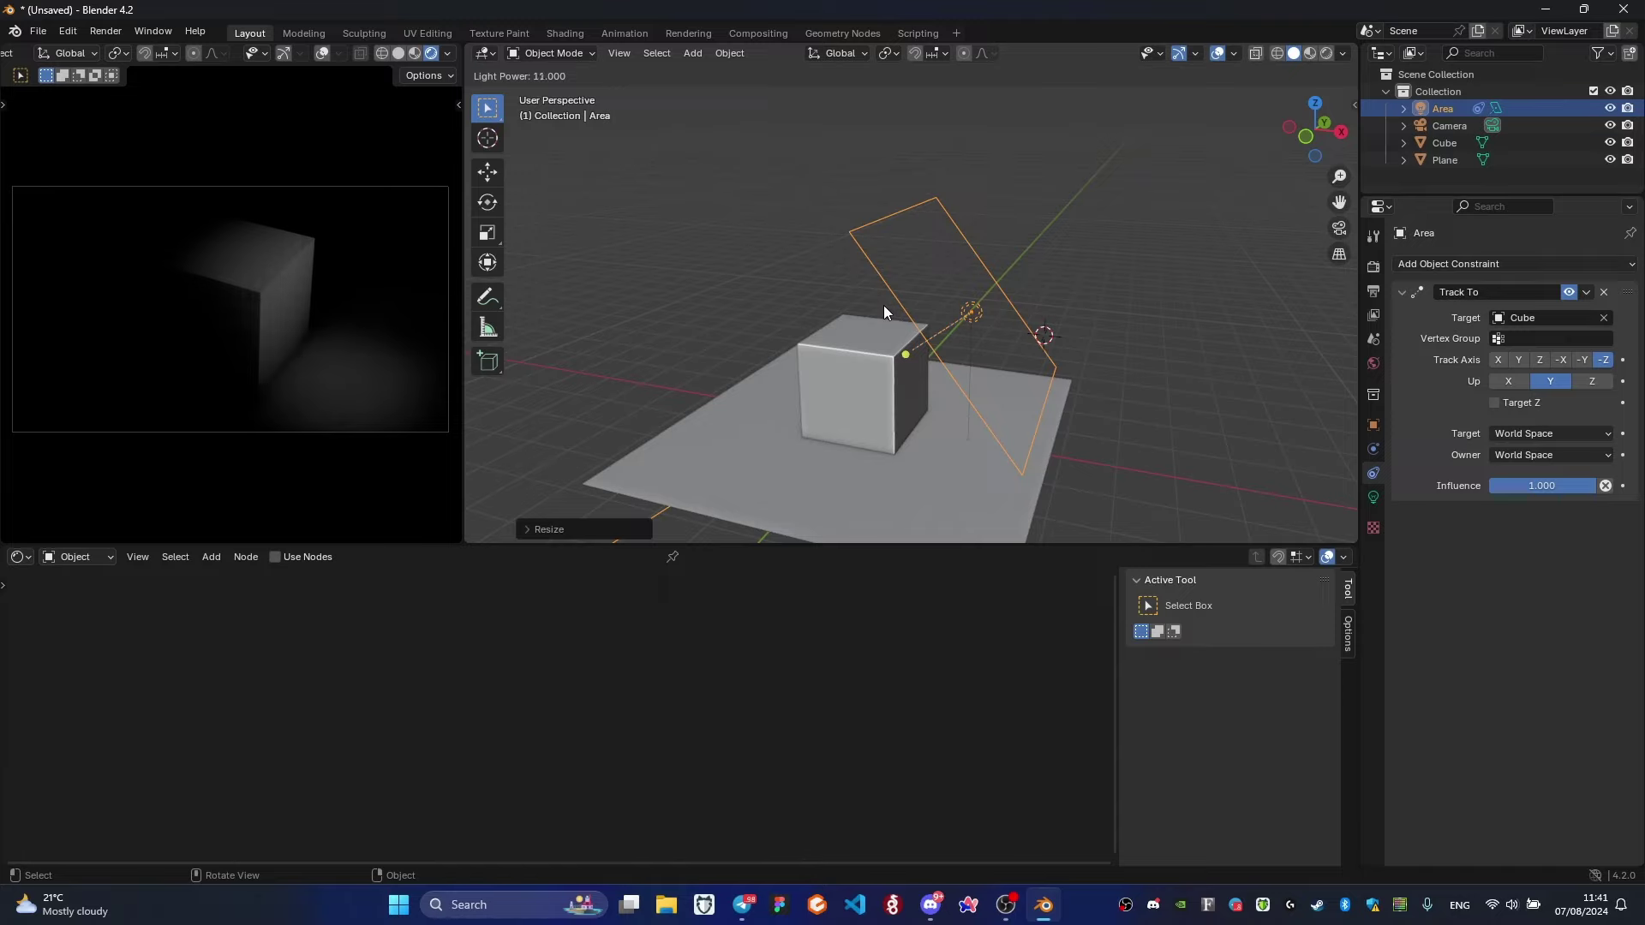
click(893, 305)
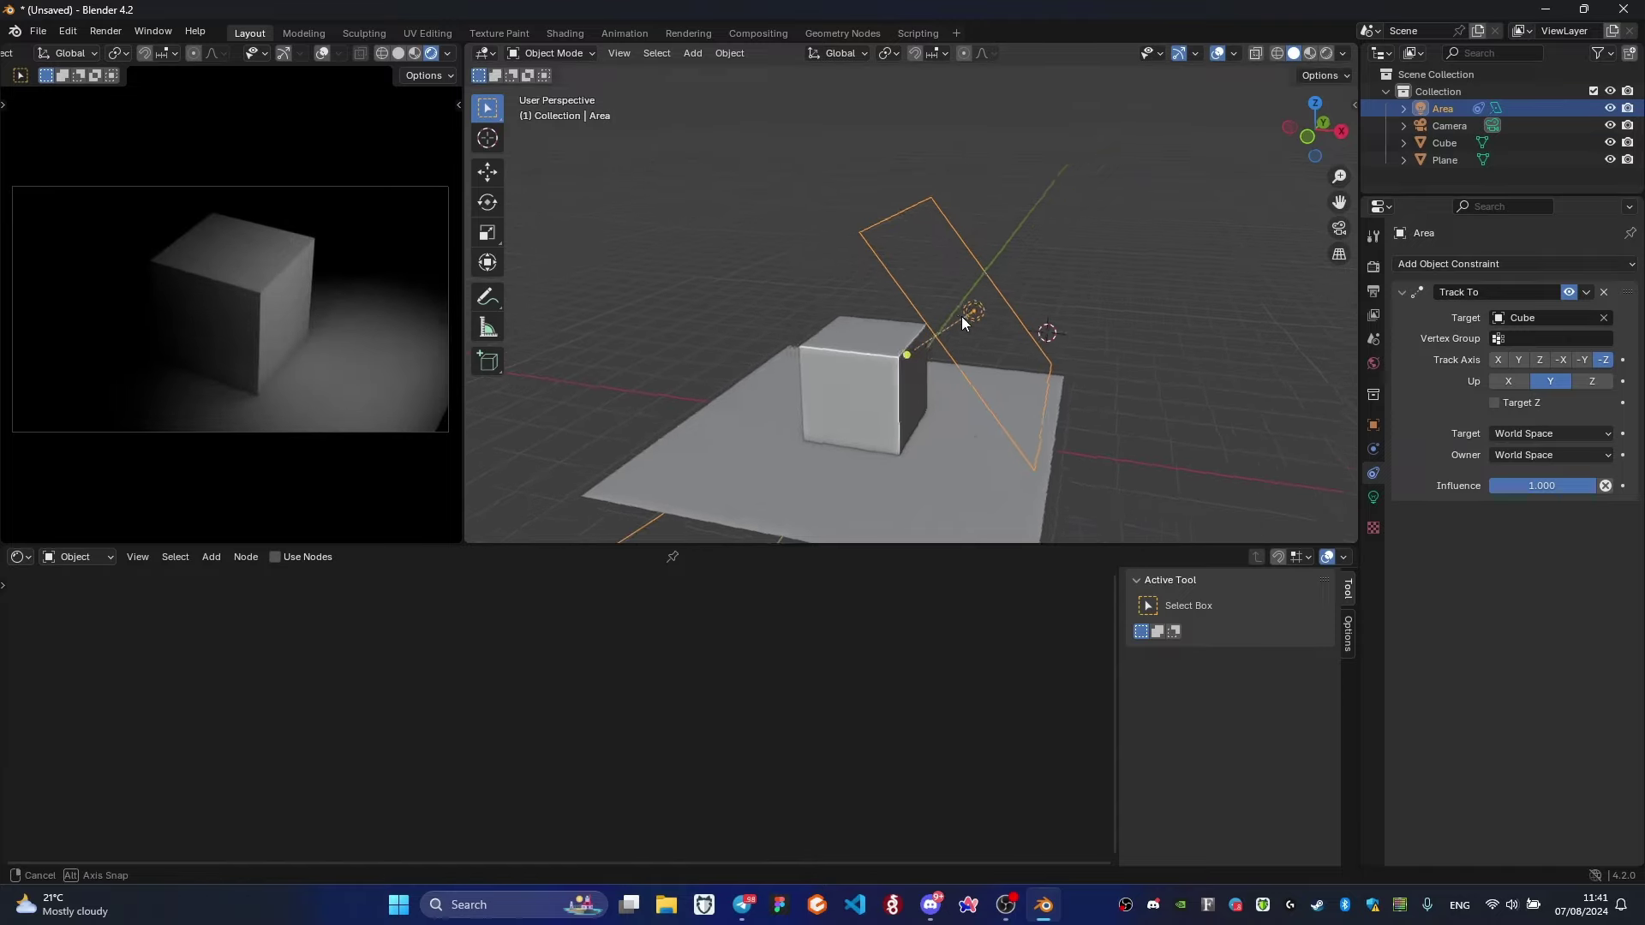
middle_drag(961, 316, 1077, 306)
Duplicate the Area light into Area.001, discarding a misplaced first copy.
key(shift+d)
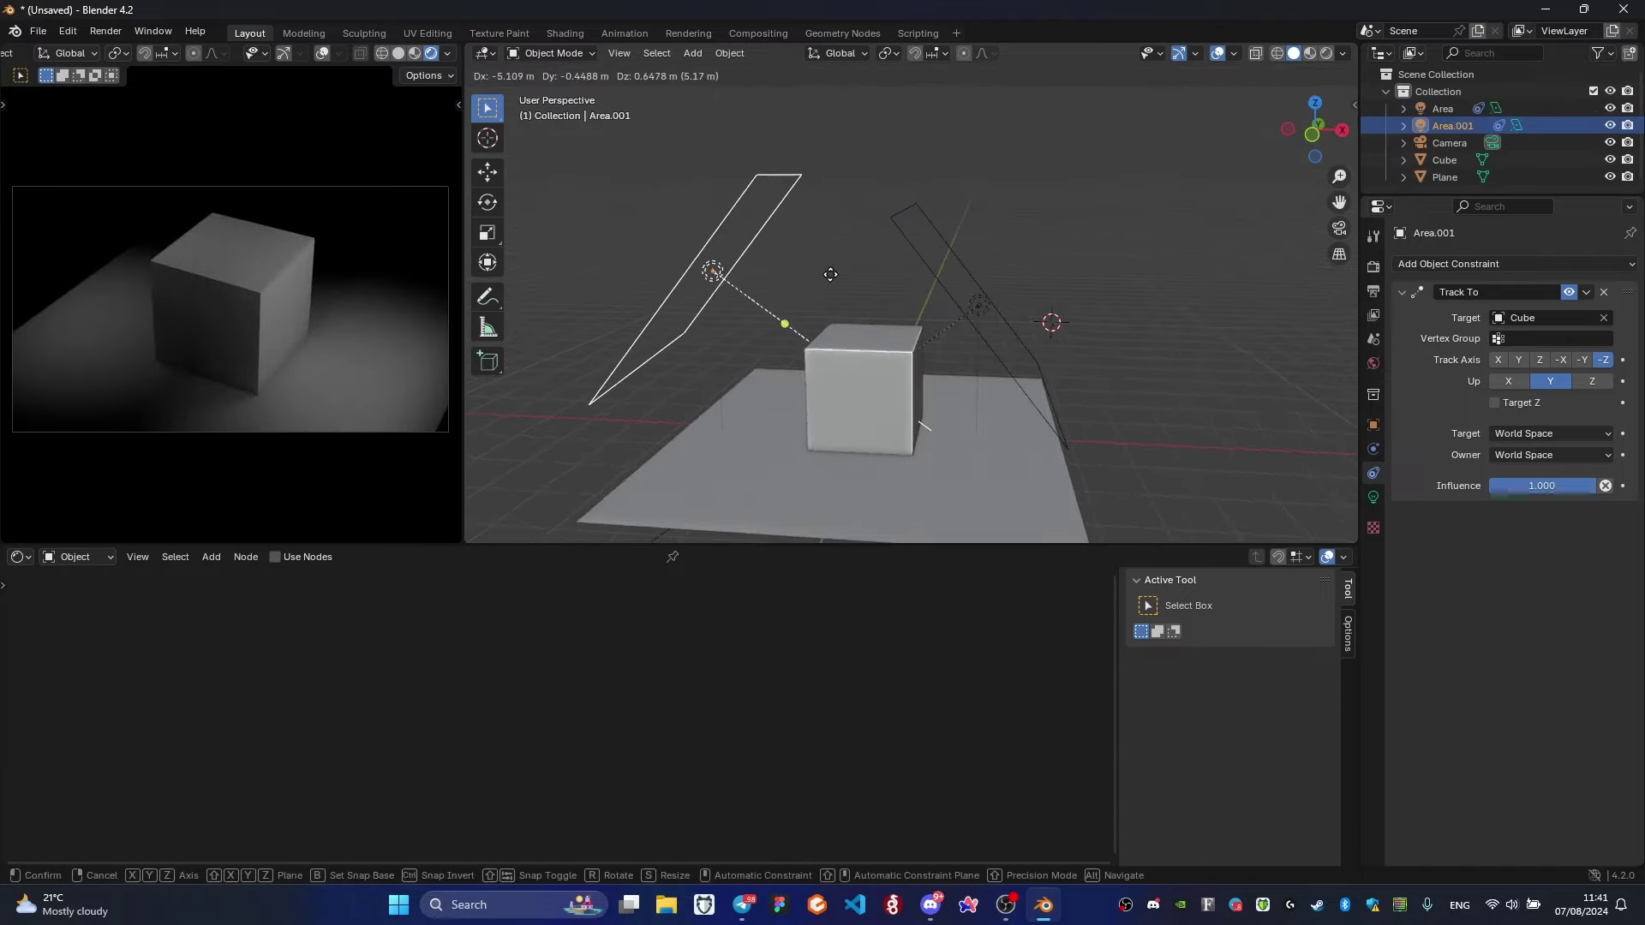
click(925, 274)
mouse_move(944, 264)
middle_down()
mouse_move(872, 282)
mouse_move(928, 281)
middle_up()
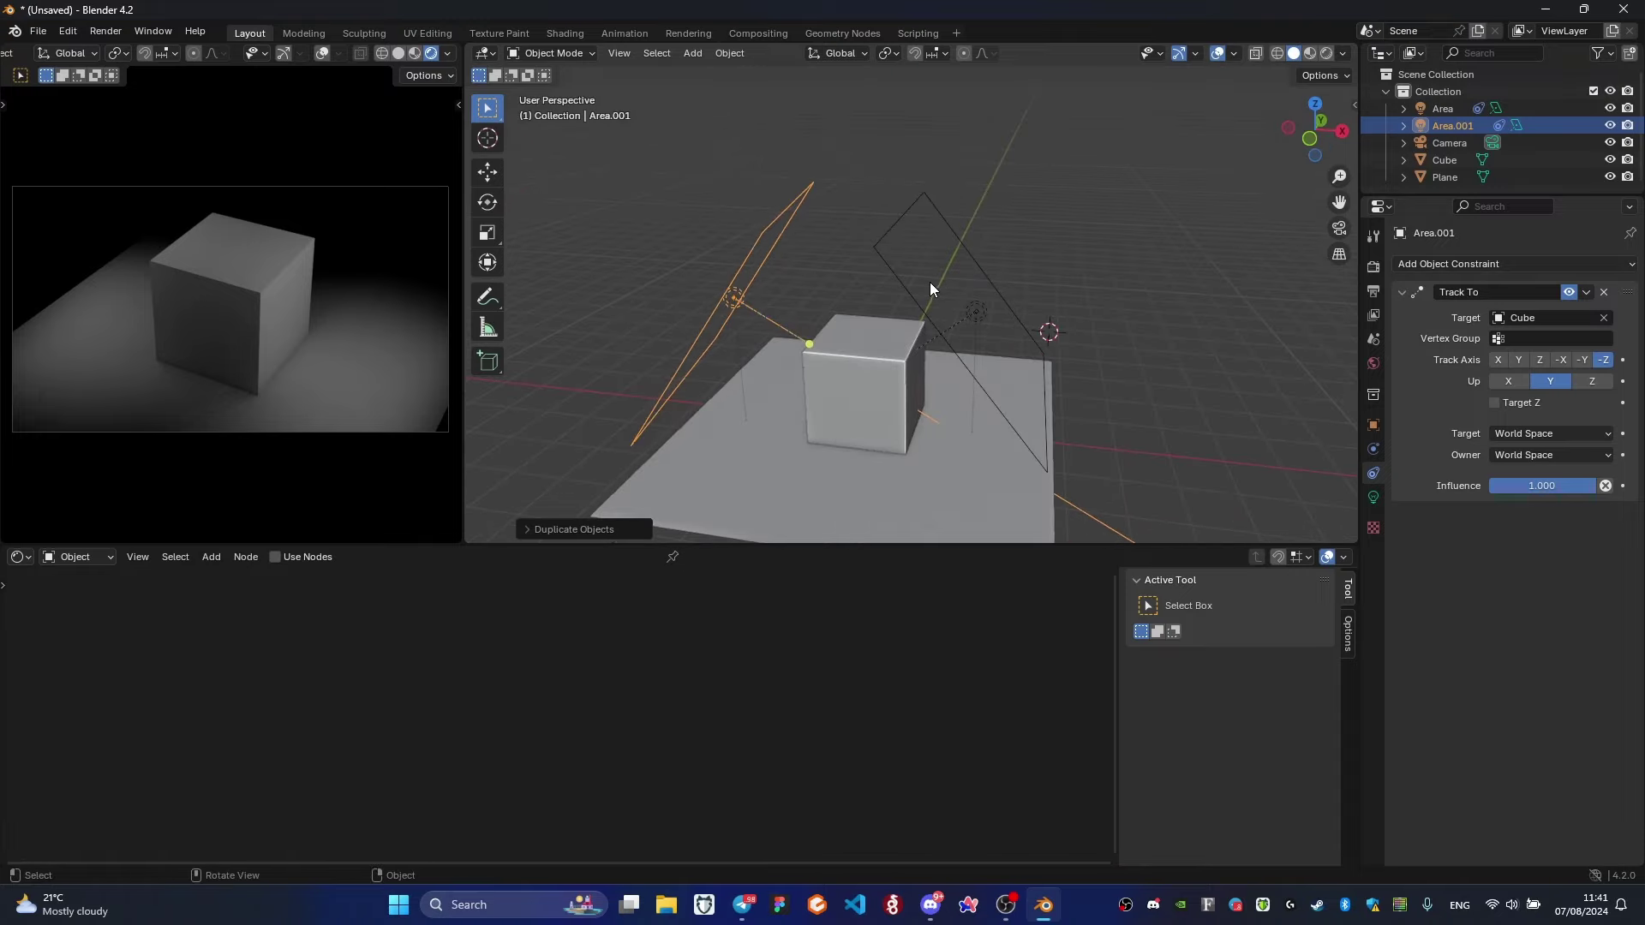
key(Delete)
click(977, 296)
key(shift+d)
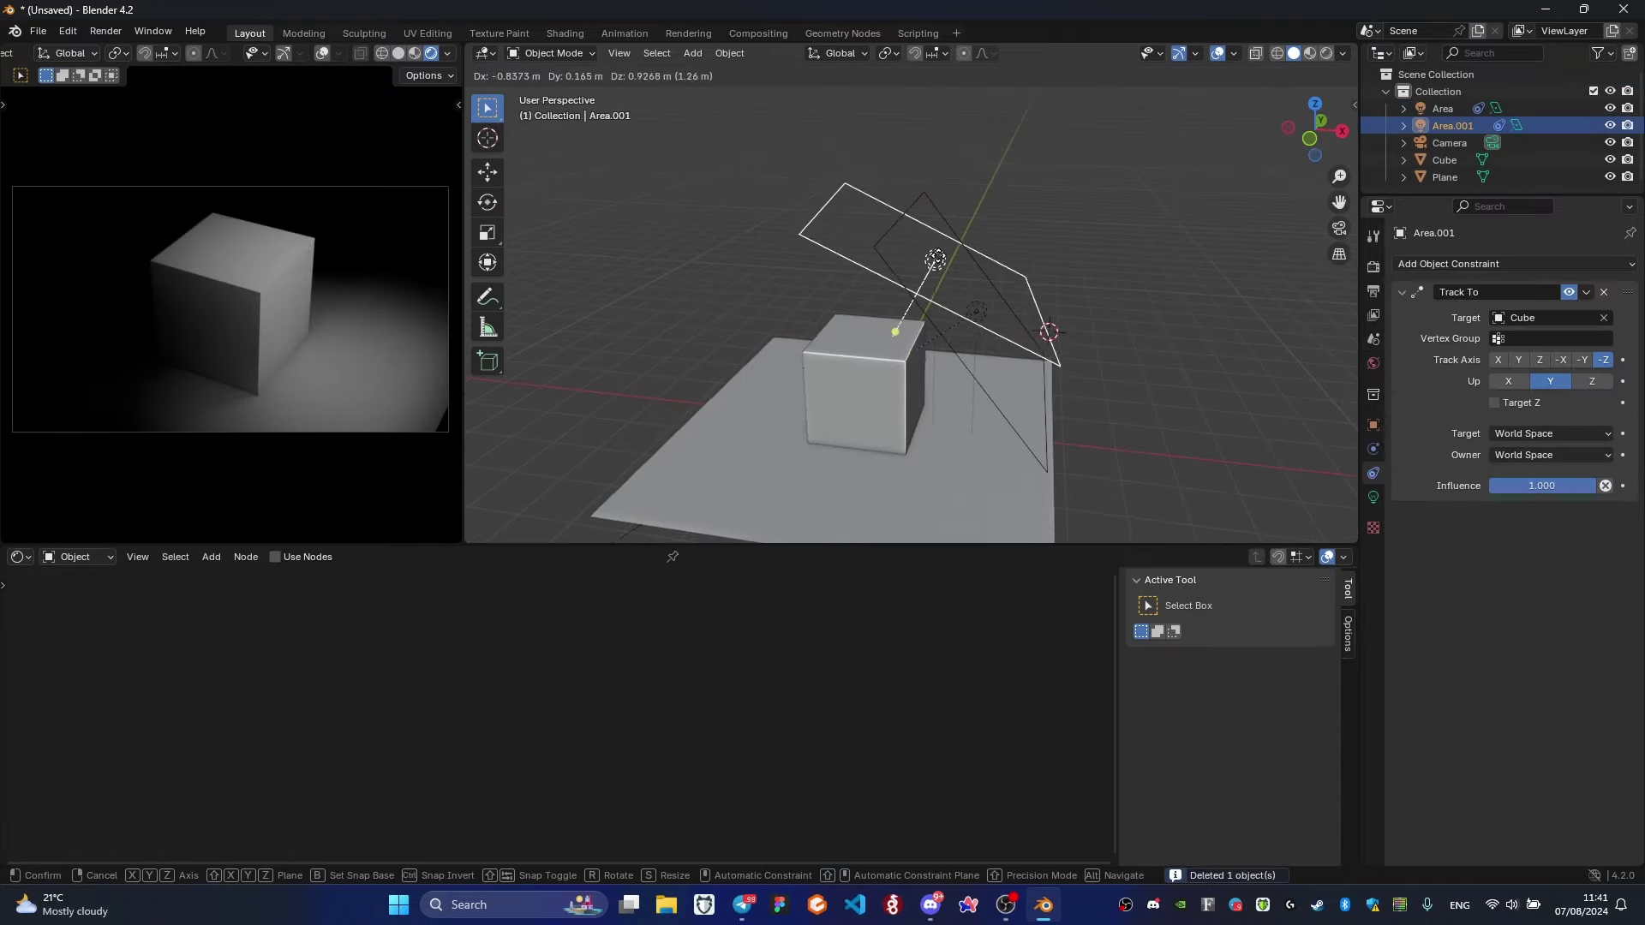
click(771, 272)
mouse_move(771, 272)
alt+middle_down()
mouse_move(871, 297)
mouse_move(763, 383)
alt+middle_up()
Move Area.001 over the cube from the opposite side and scale it smaller.
key(g)
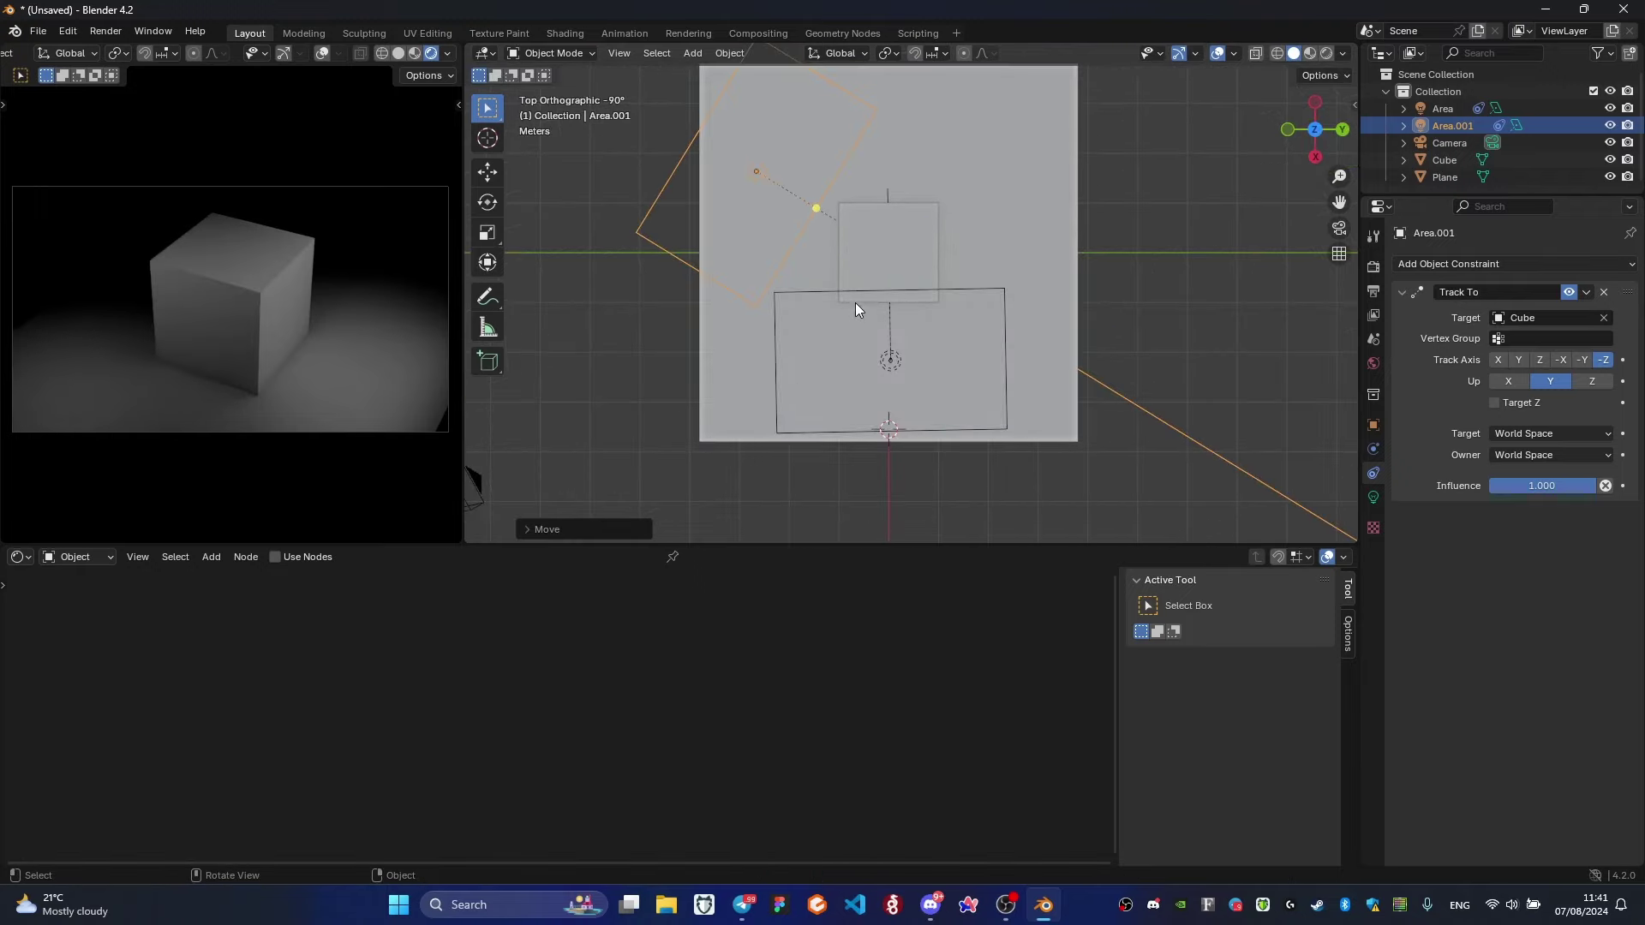
click(857, 300)
scroll(857, 300, down, 2)
key(g)
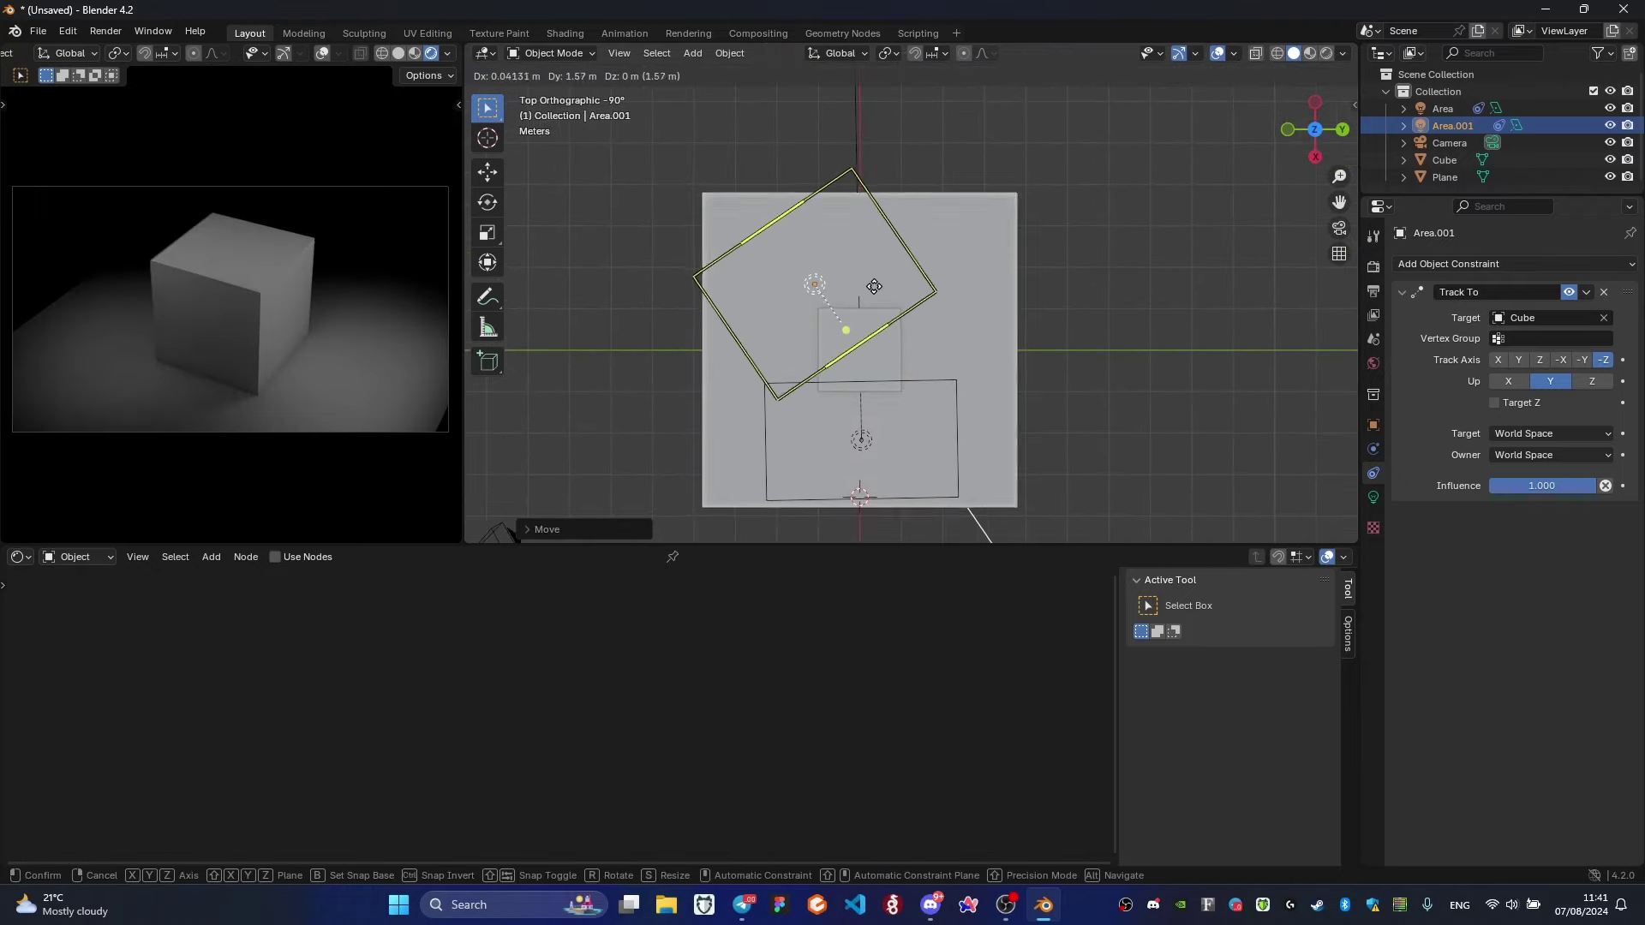
click(911, 341)
middle_drag(911, 340, 1047, 210)
key(s)
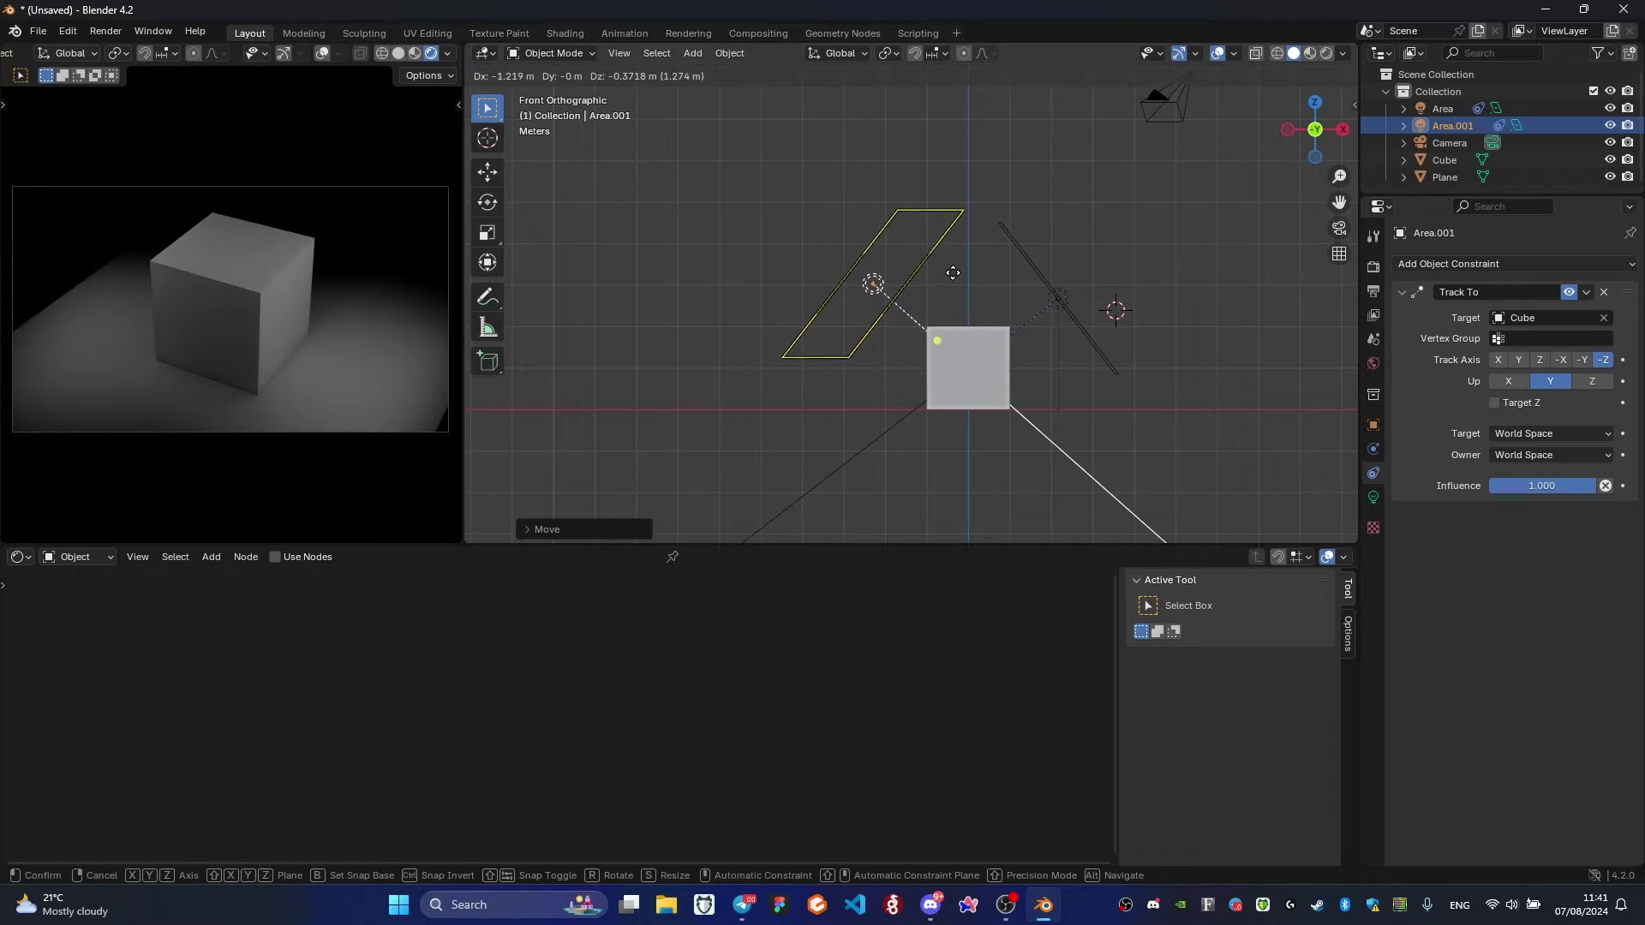
click(984, 260)
mouse_move(983, 260)
middle_down()
mouse_move(856, 290)
mouse_move(988, 358)
middle_up()
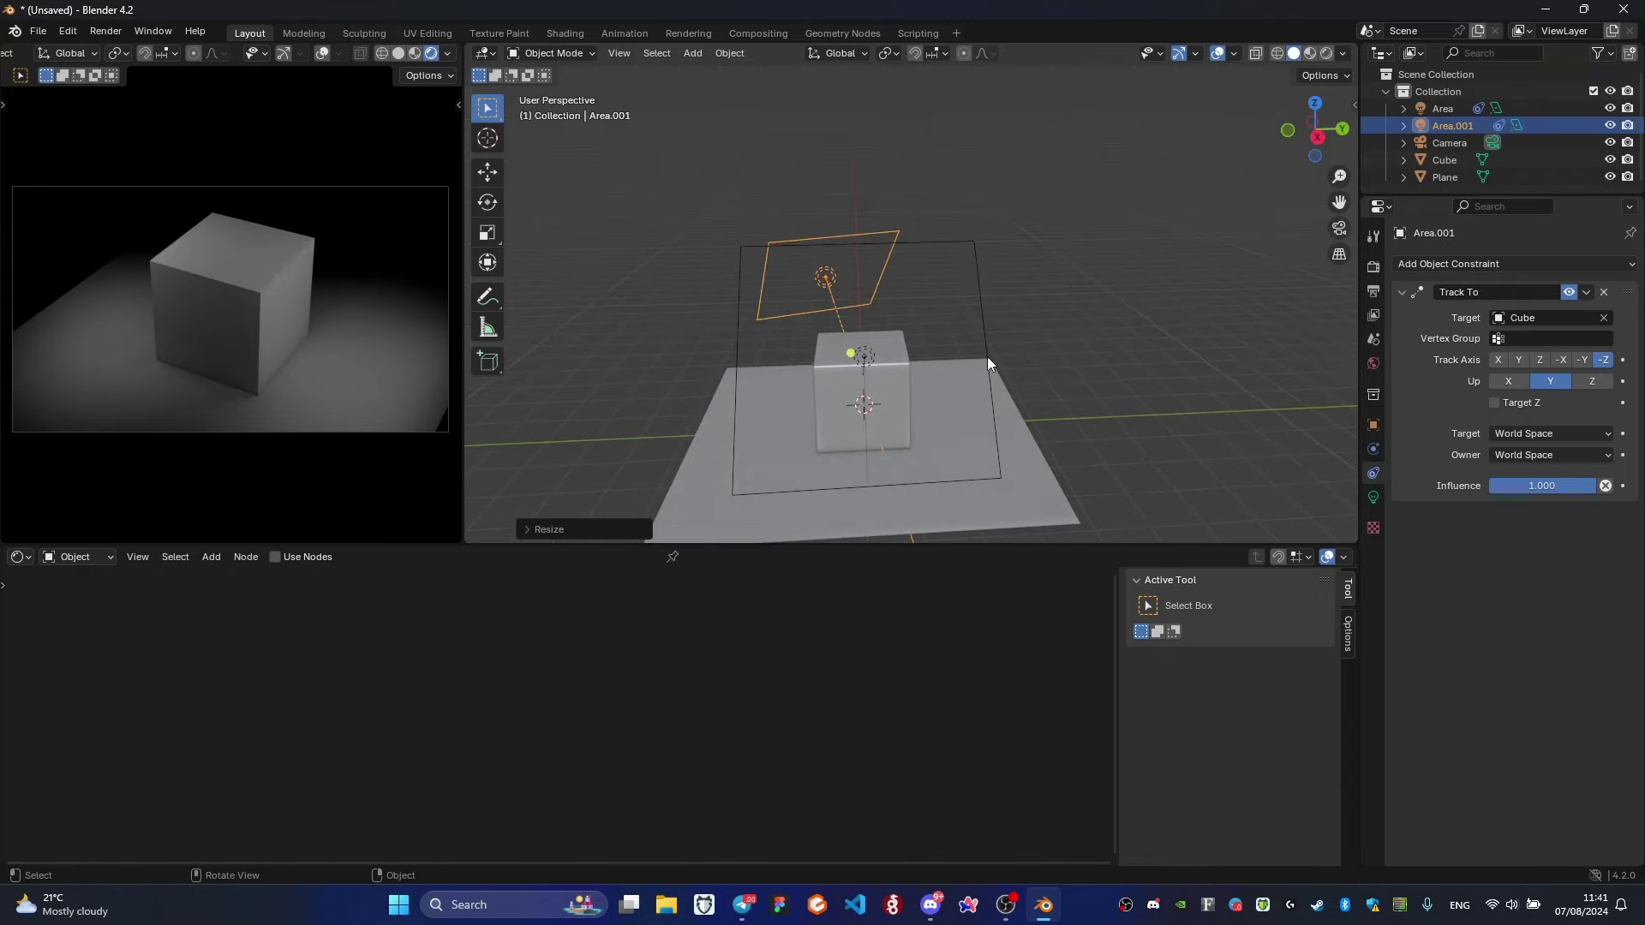
Switch the render engine to Cycles.
click(1371, 274)
click(1536, 264)
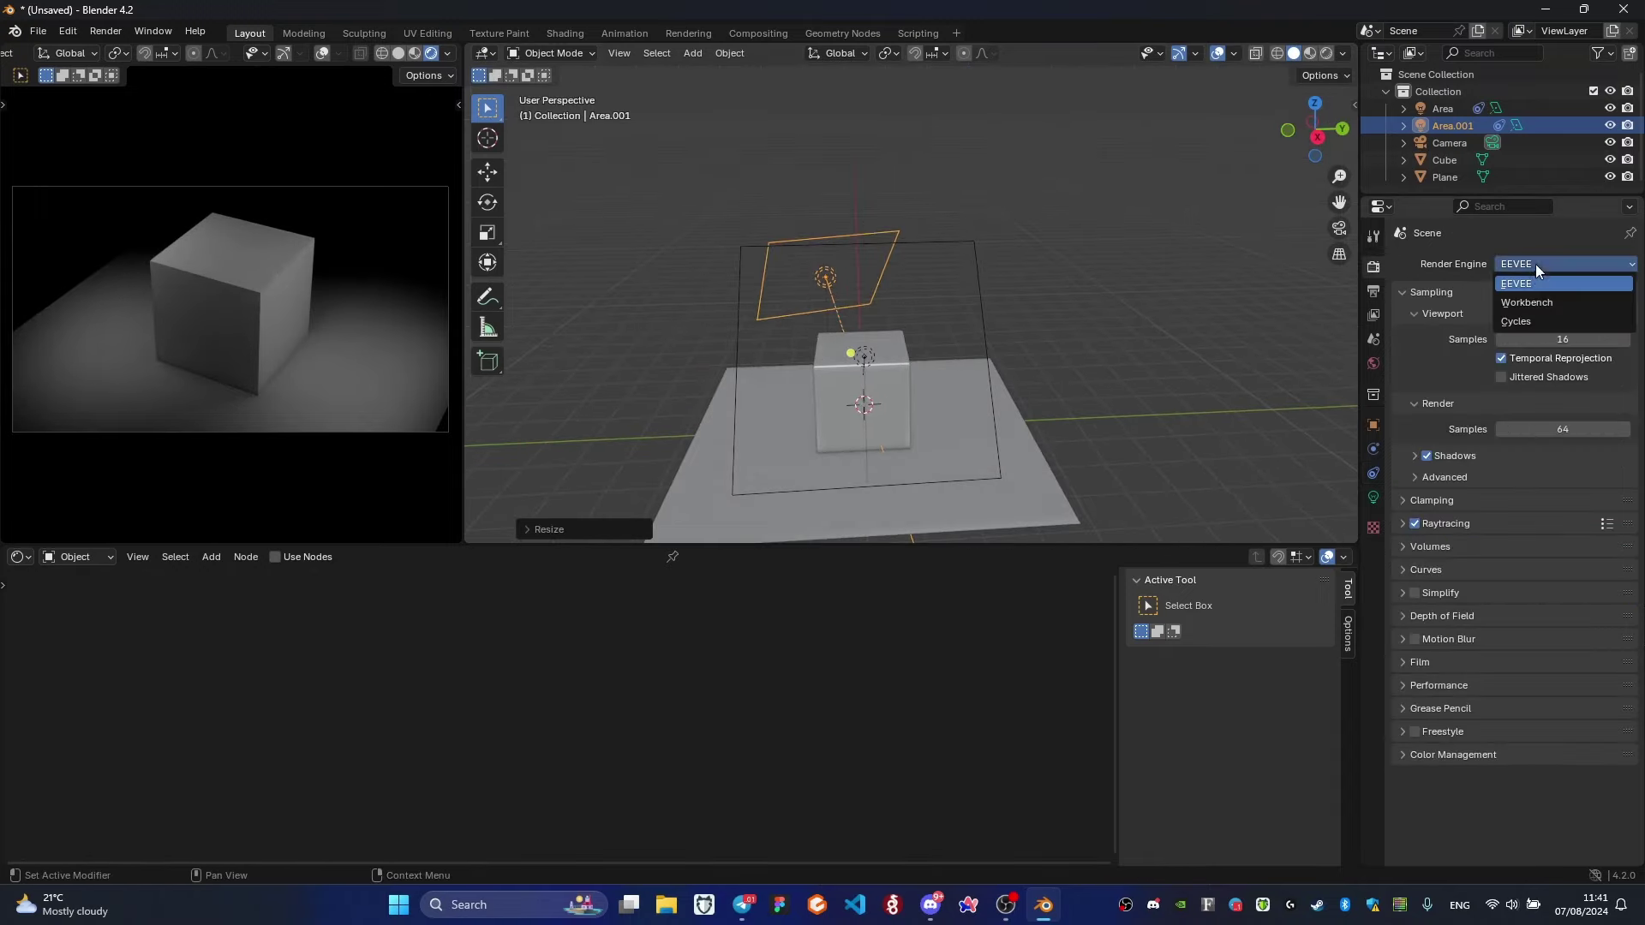
click(1519, 318)
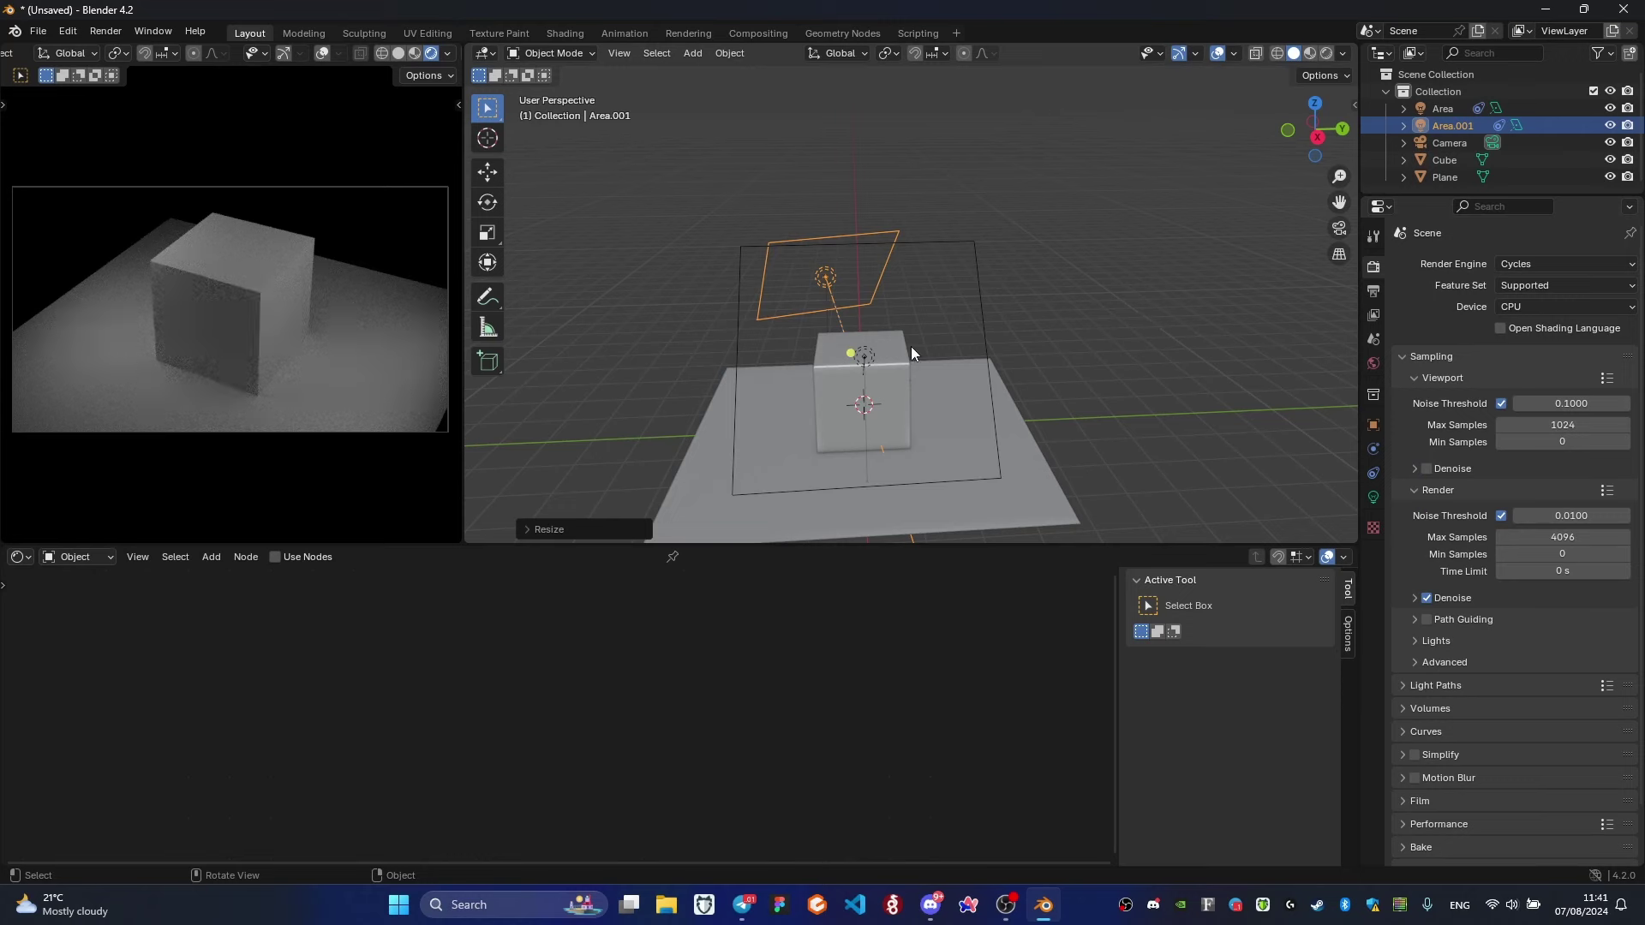
Bevel the cube's edges into rounded corners in Edit Mode.
click(893, 358)
scroll(888, 360, up, 2)
key(Tab)
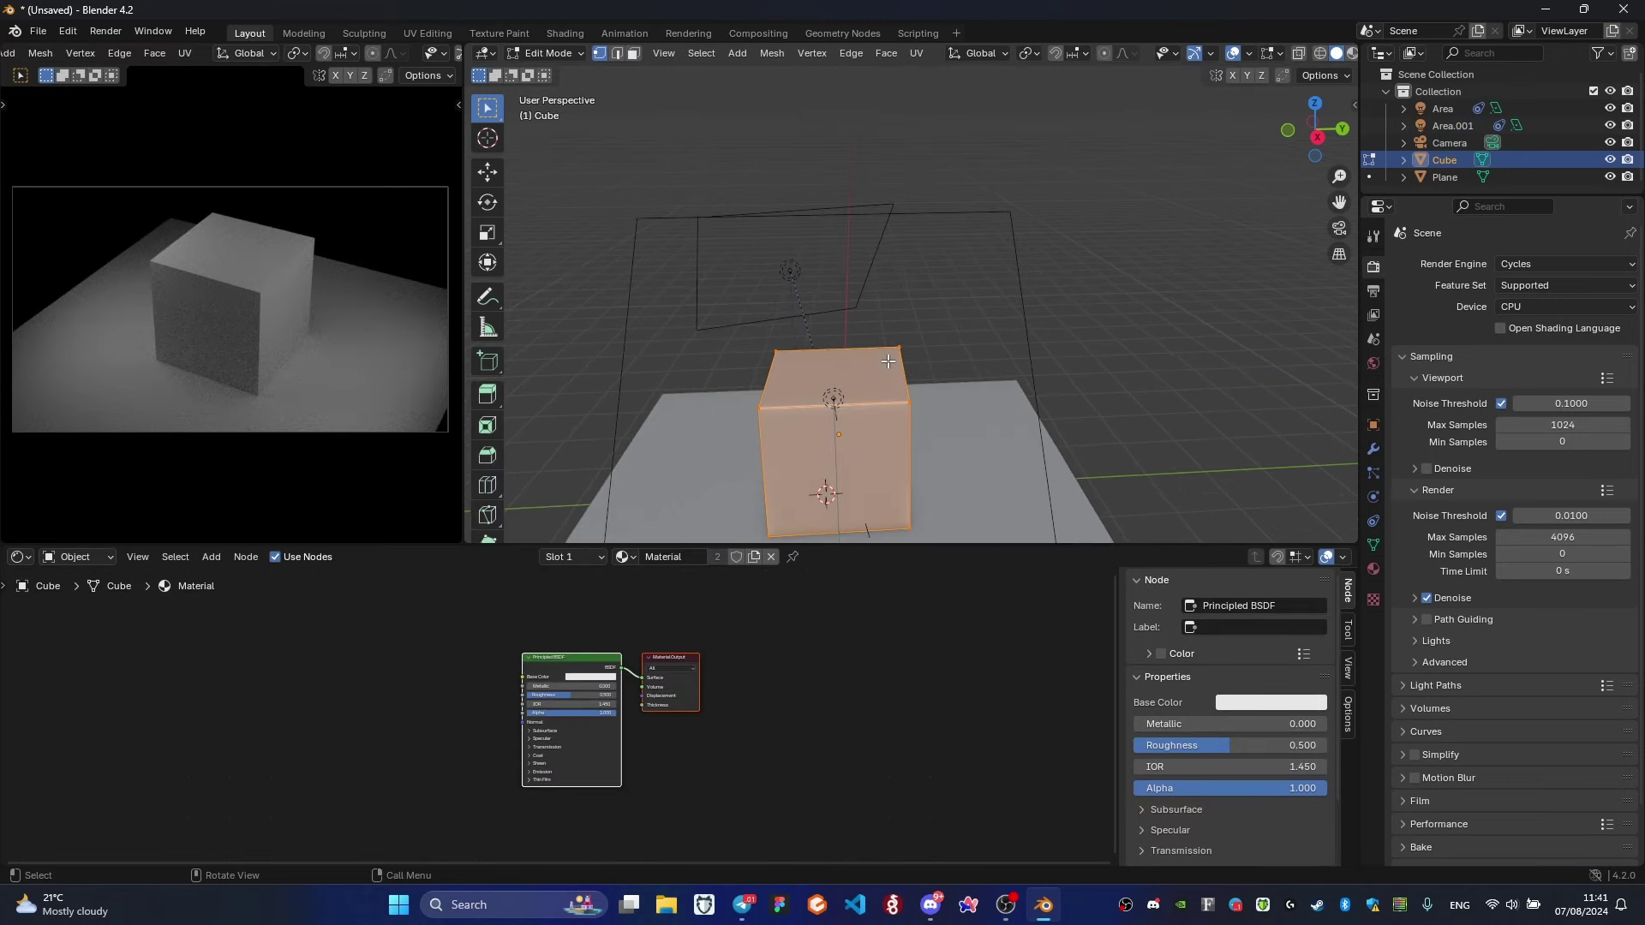
key(ctrl+b)
scroll(999, 363, up, 3)
click(1003, 364)
key(Tab)
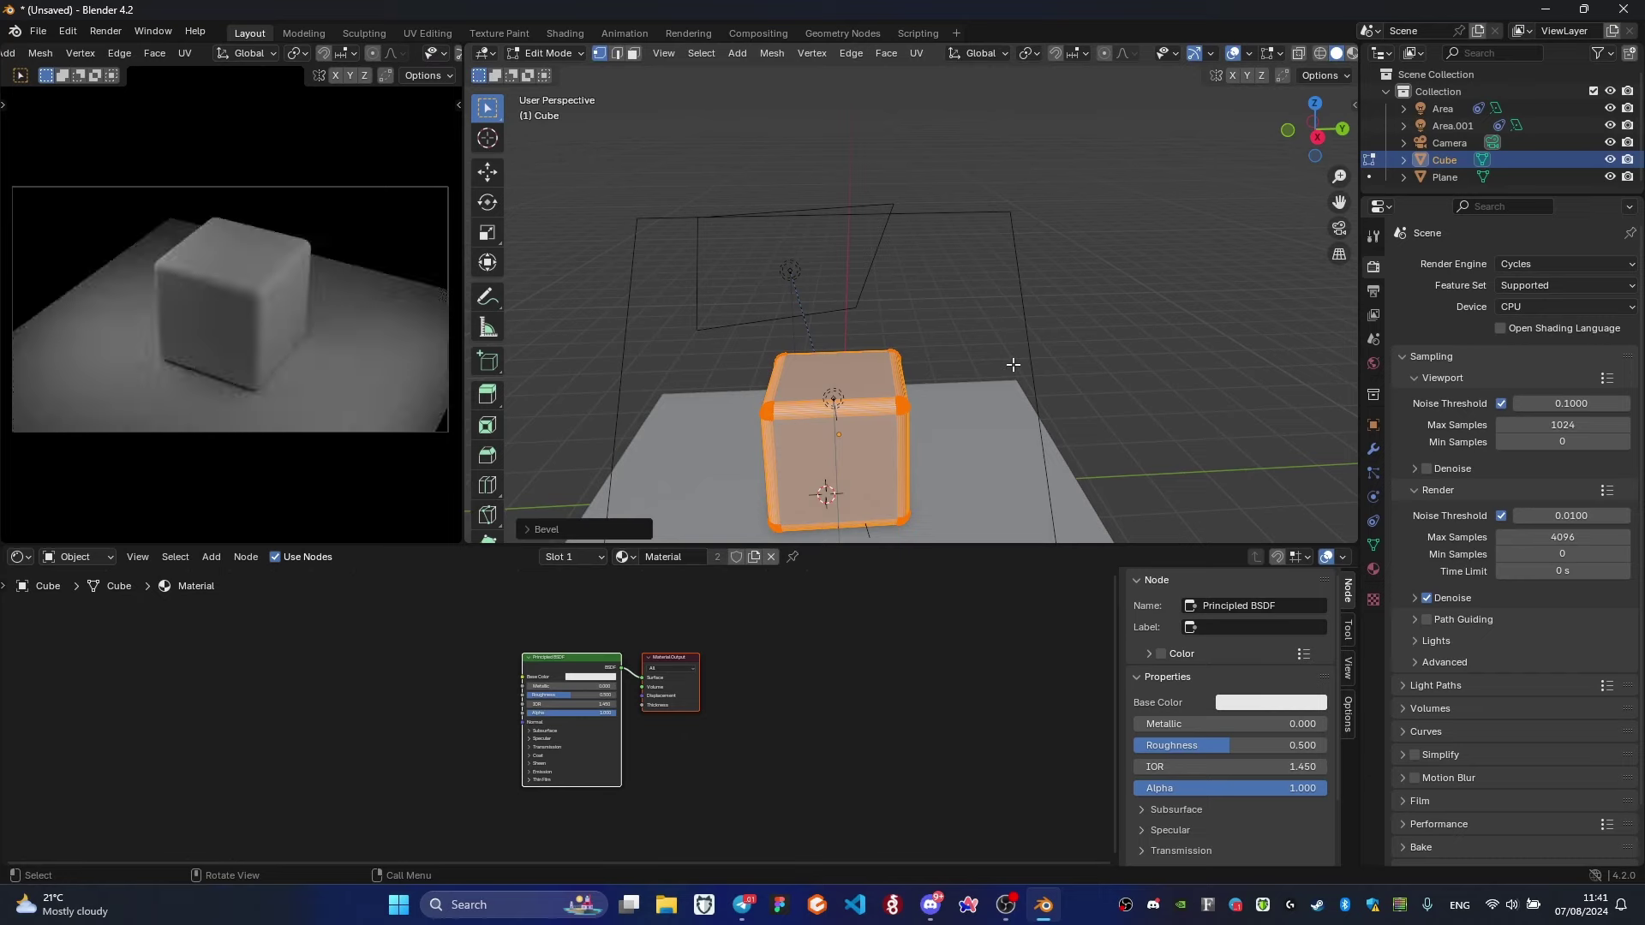
Apply Shade Smooth to the cube.
click(1102, 359)
click(878, 385)
right_click(877, 386)
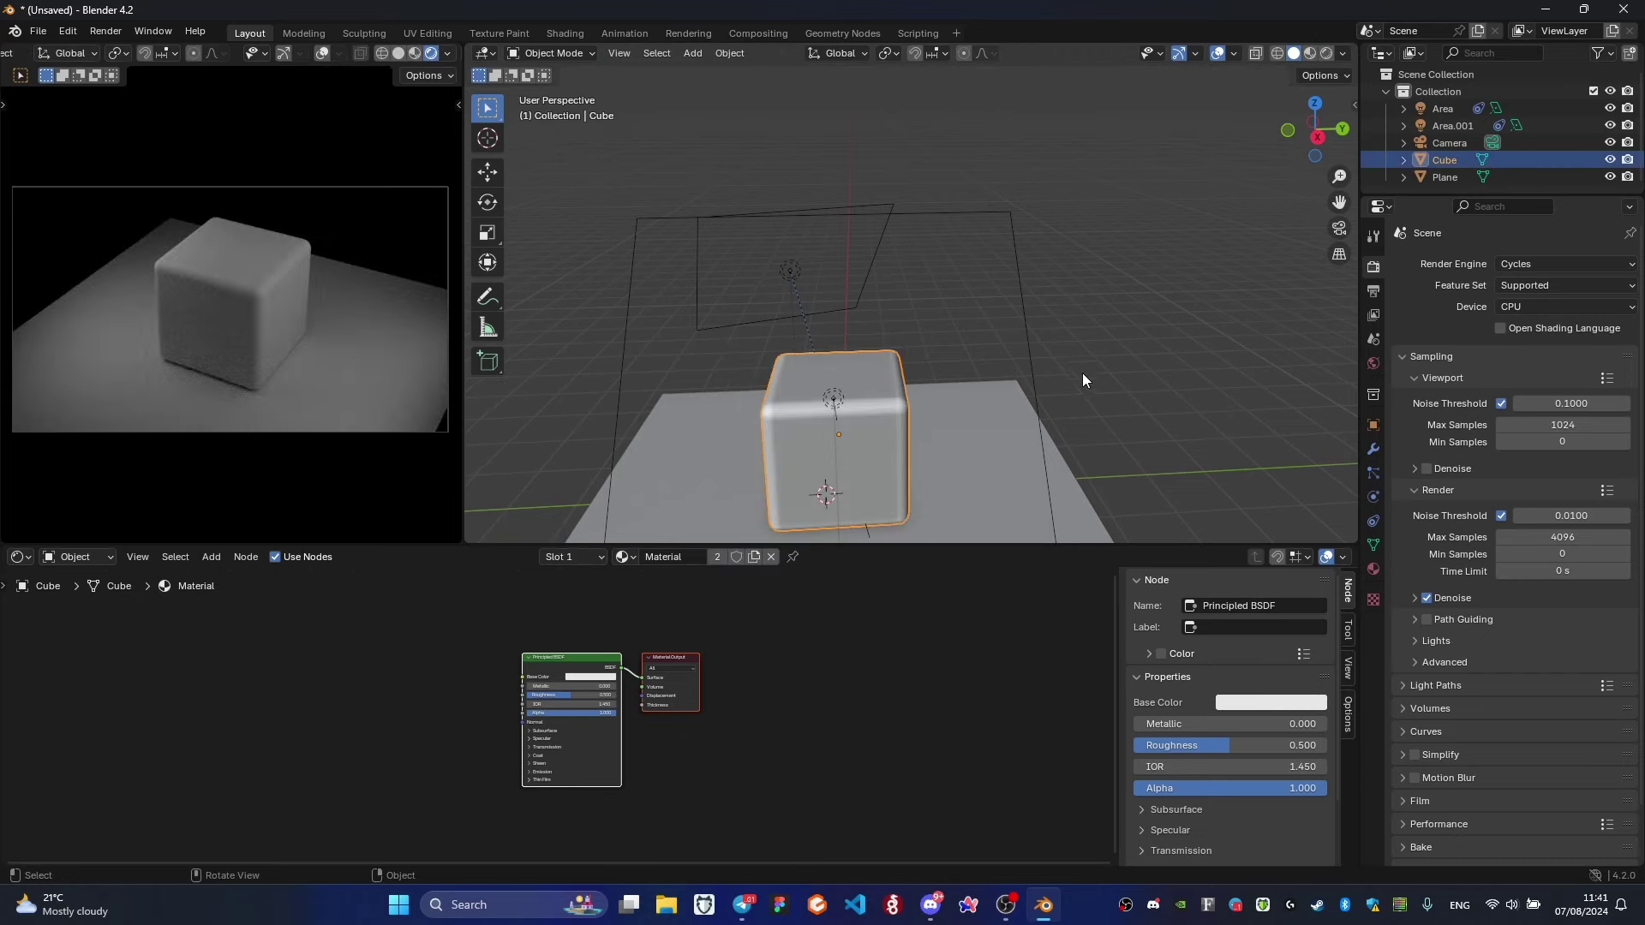
right_click(900, 400)
click(892, 400)
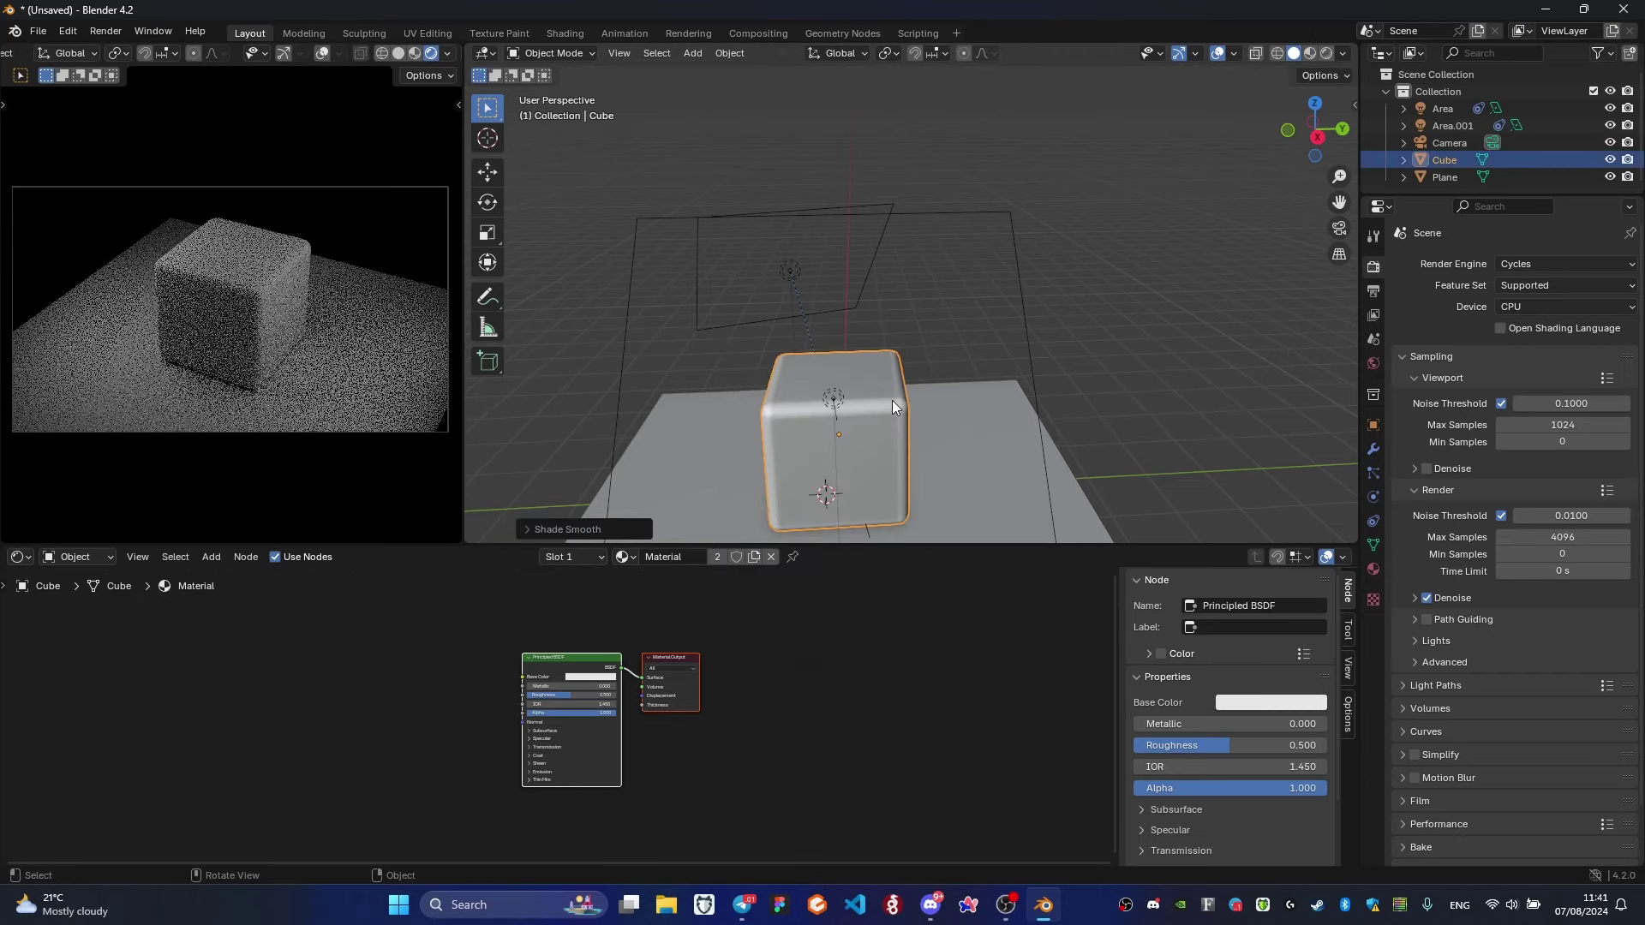
click(930, 444)
Scale the floor plane up to 11.184, about 22.4 m across.
key(s)
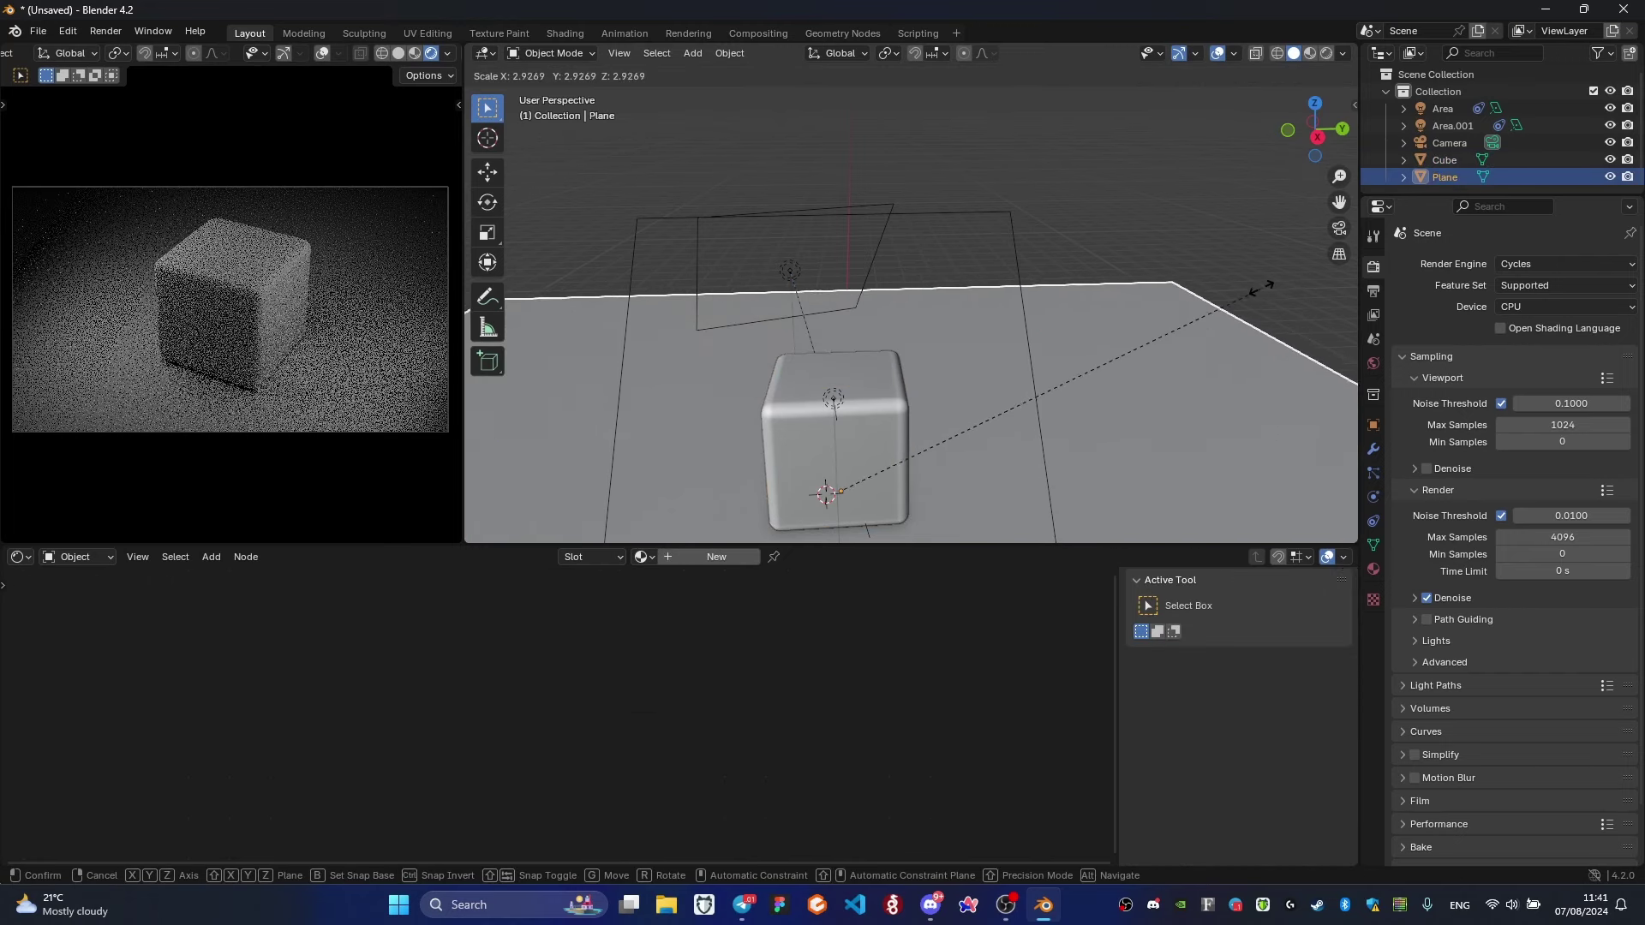
click(997, 374)
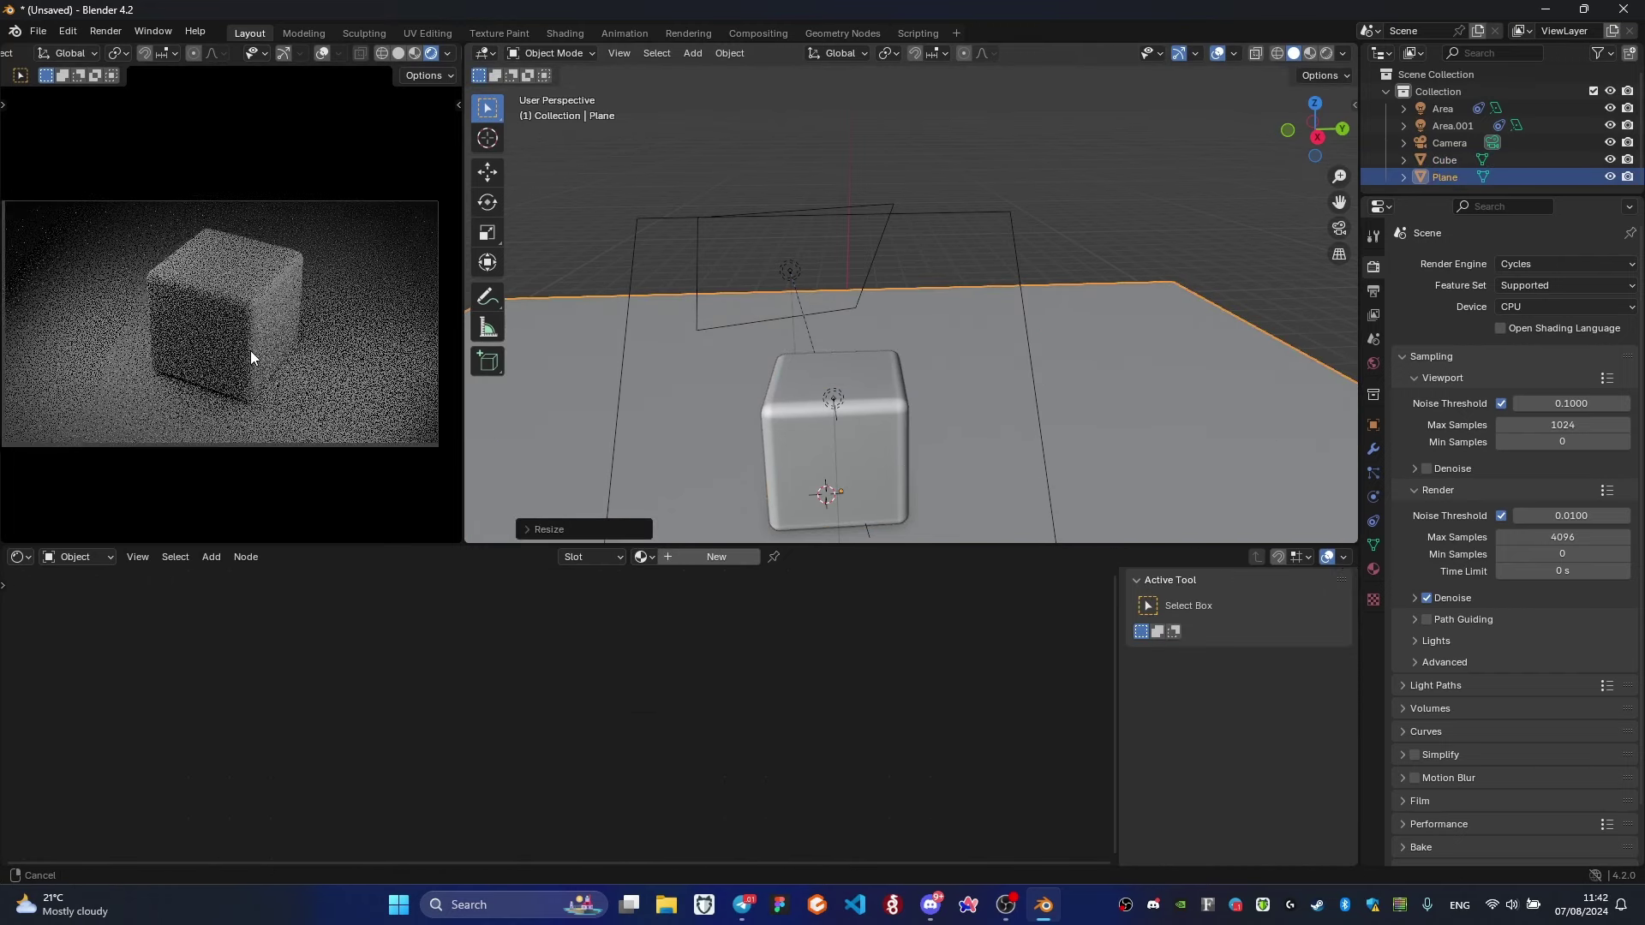
key(n)
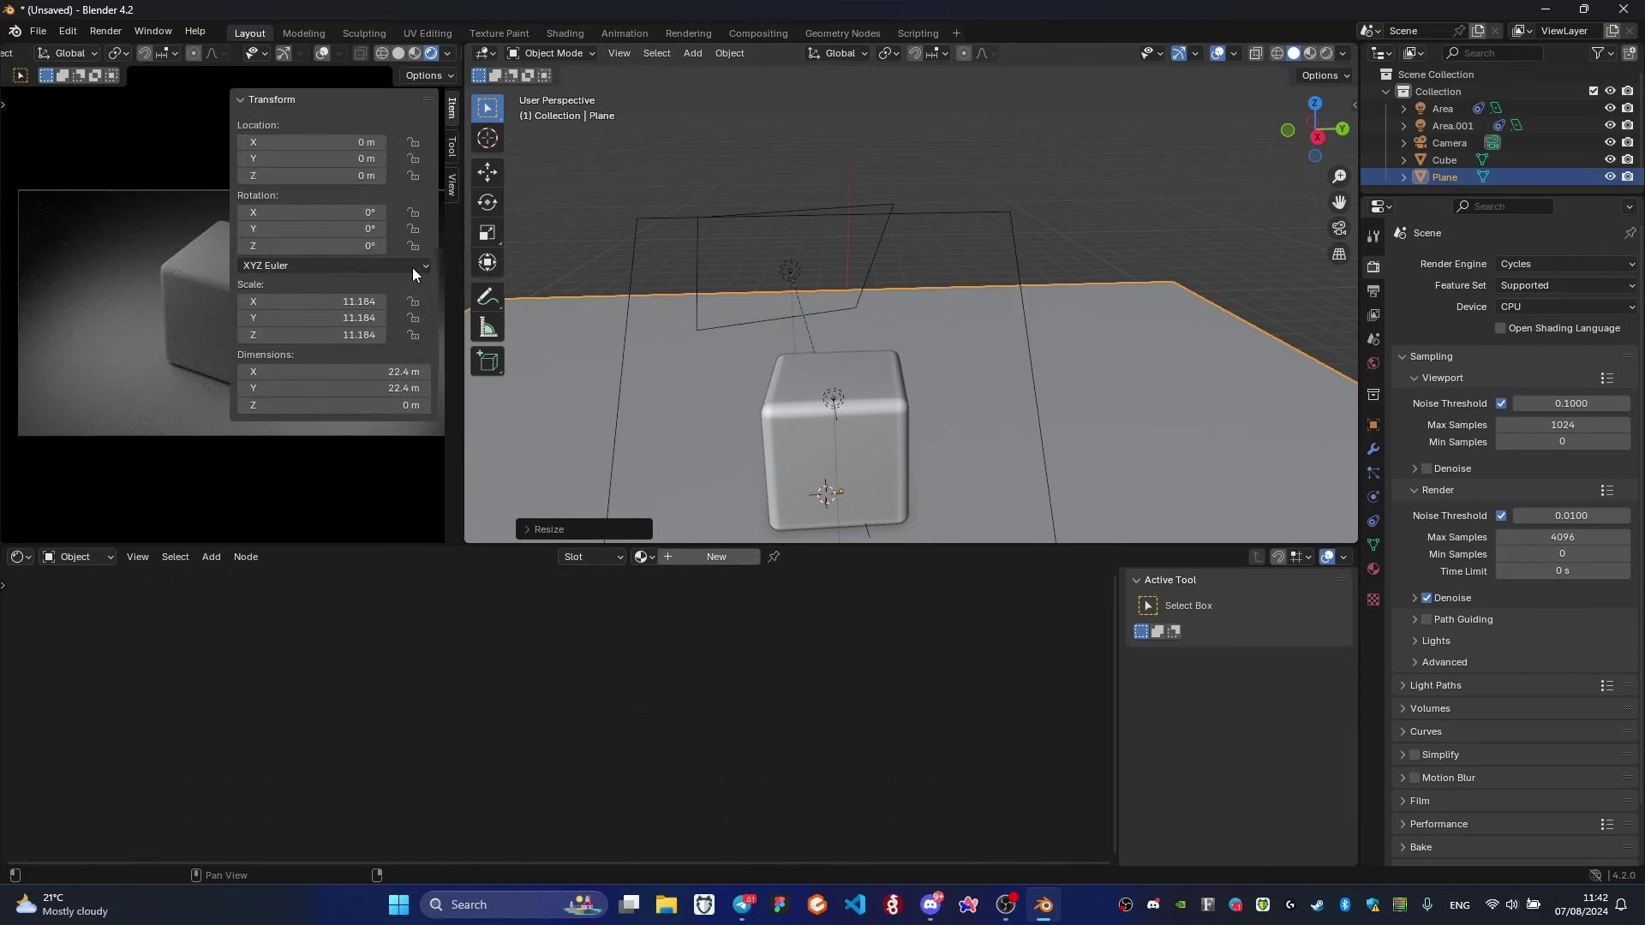
key(n)
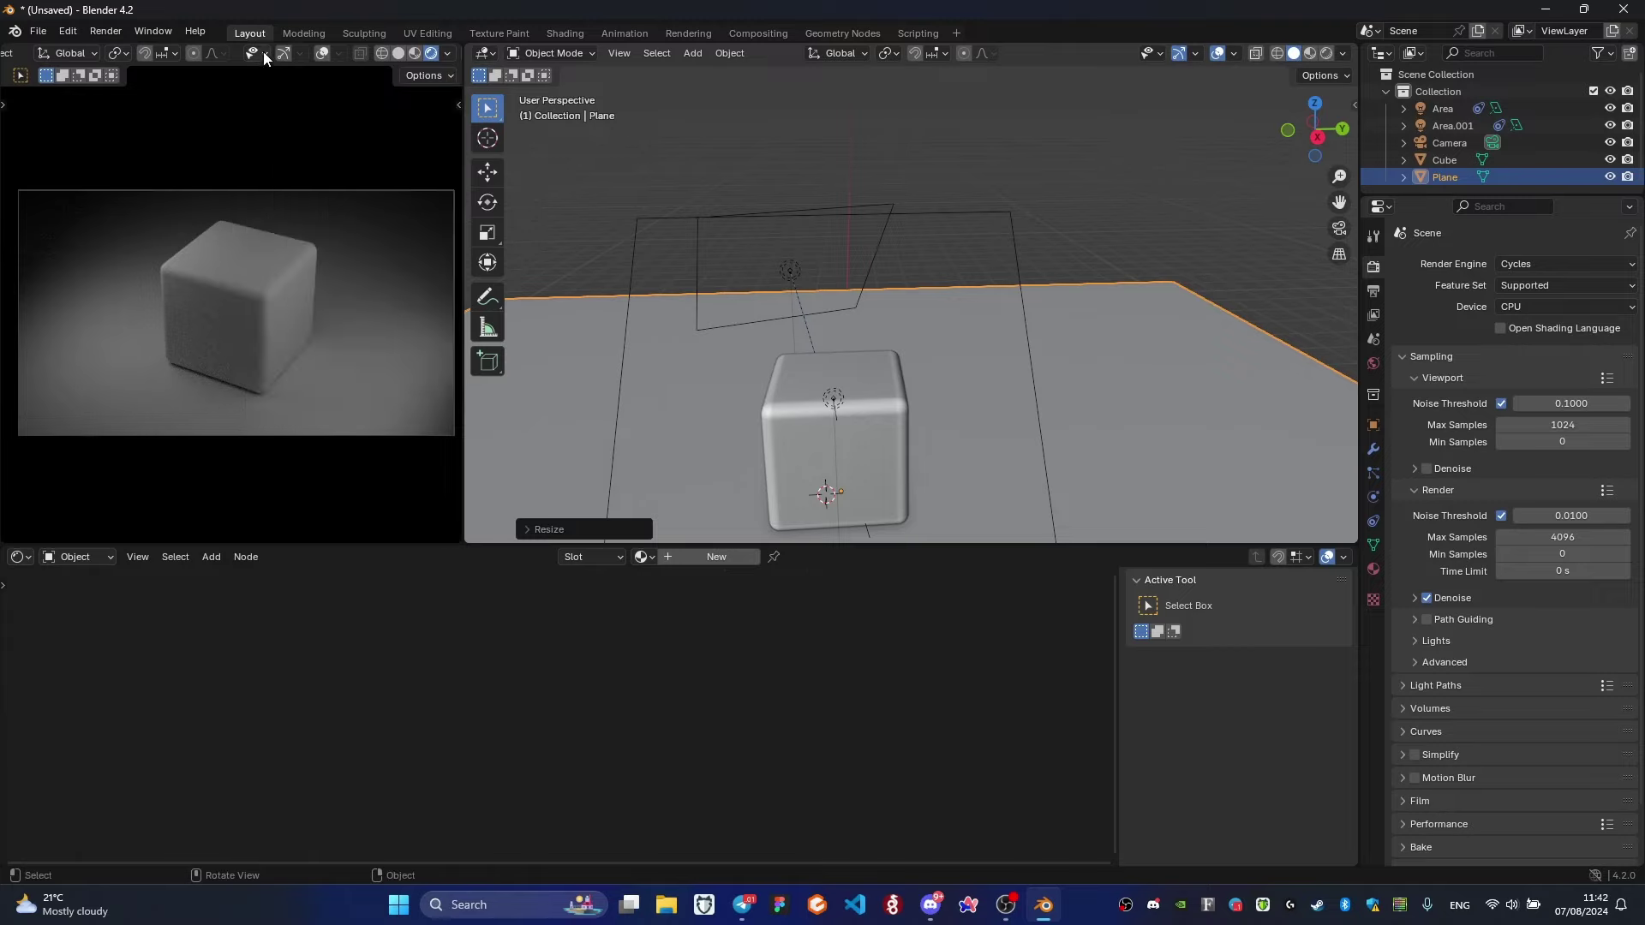
Show gizmos, lock the camera to the view, and pan to reframe the cube.
click(284, 53)
click(440, 261)
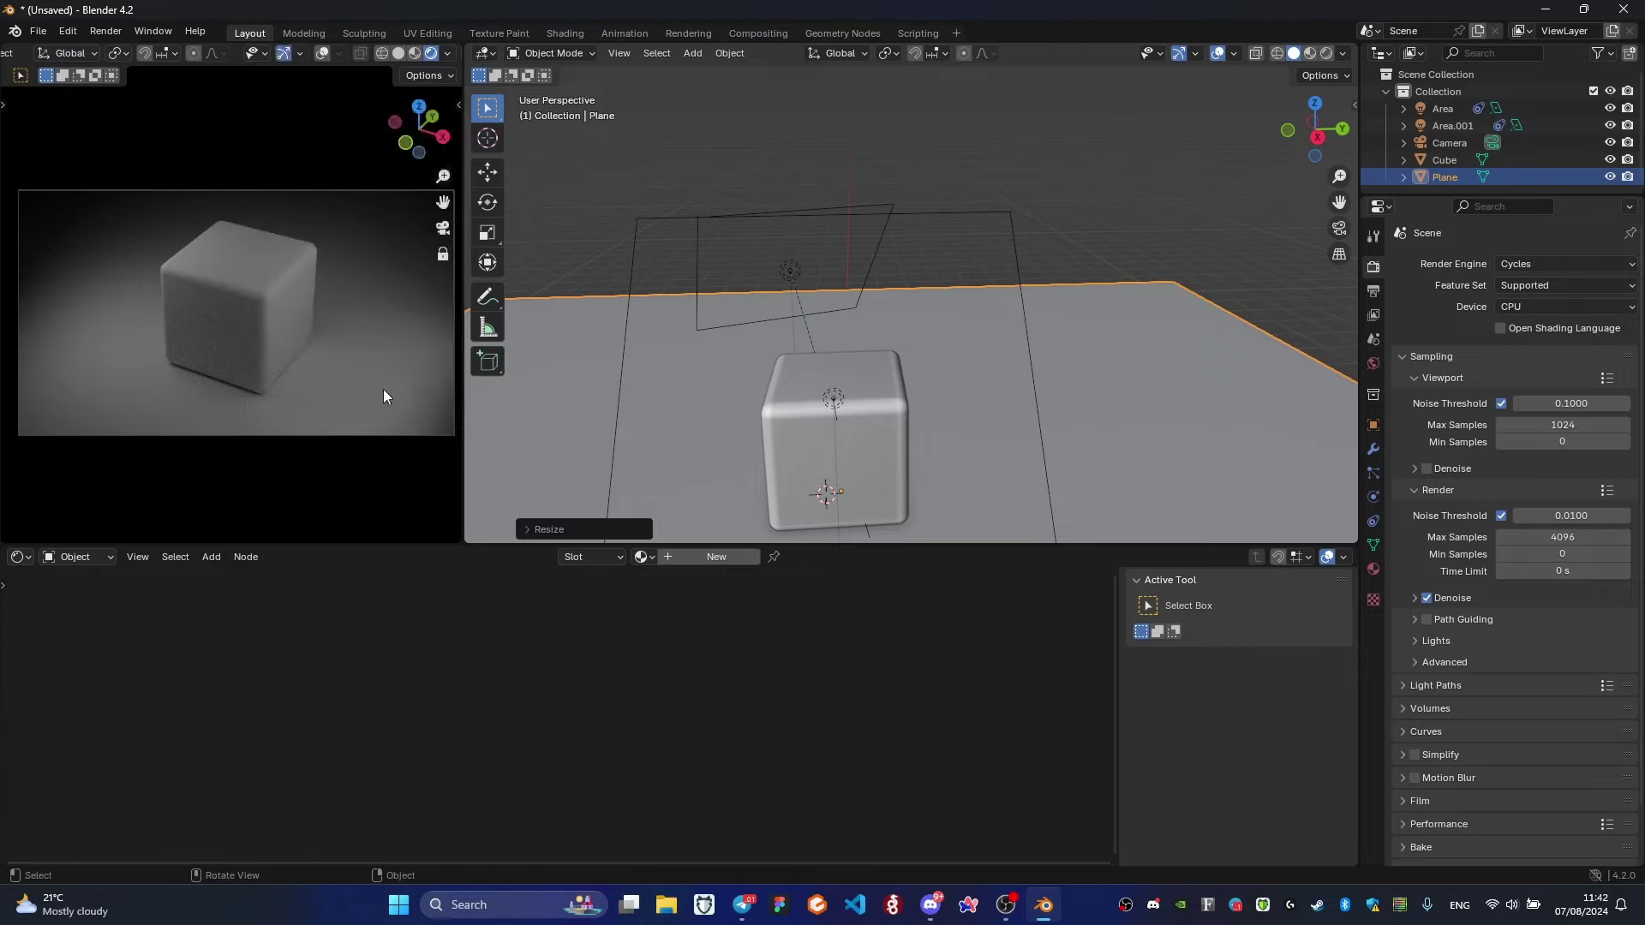
shift+middle_drag(316, 352, 310, 359)
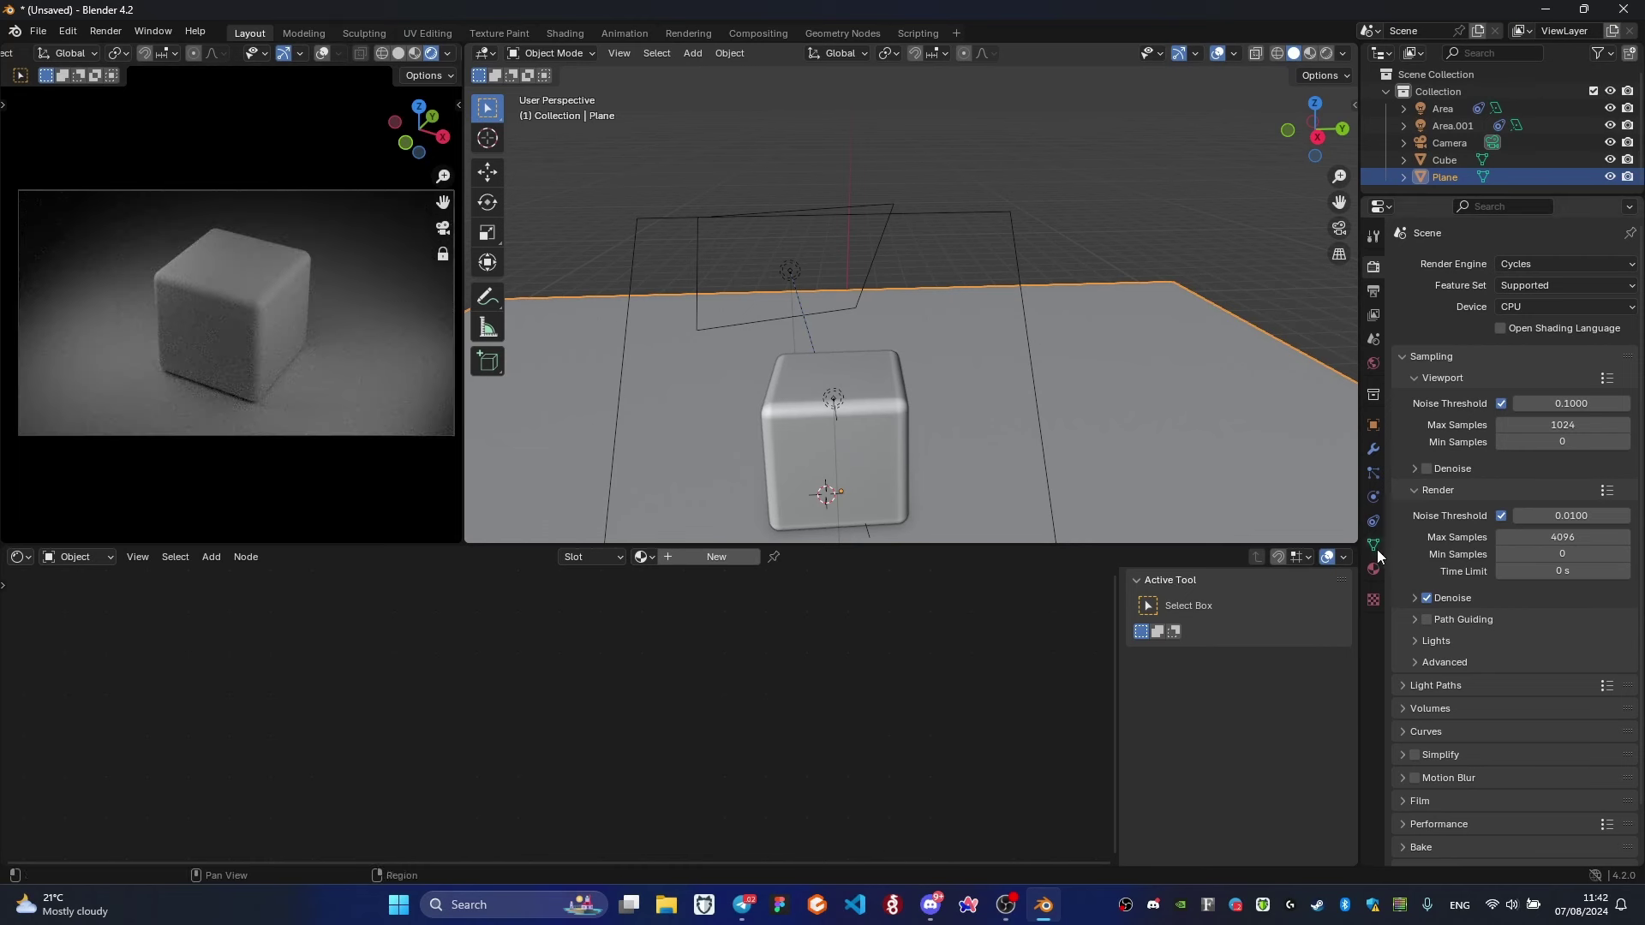
Set the render device to GPU Compute.
click(1449, 144)
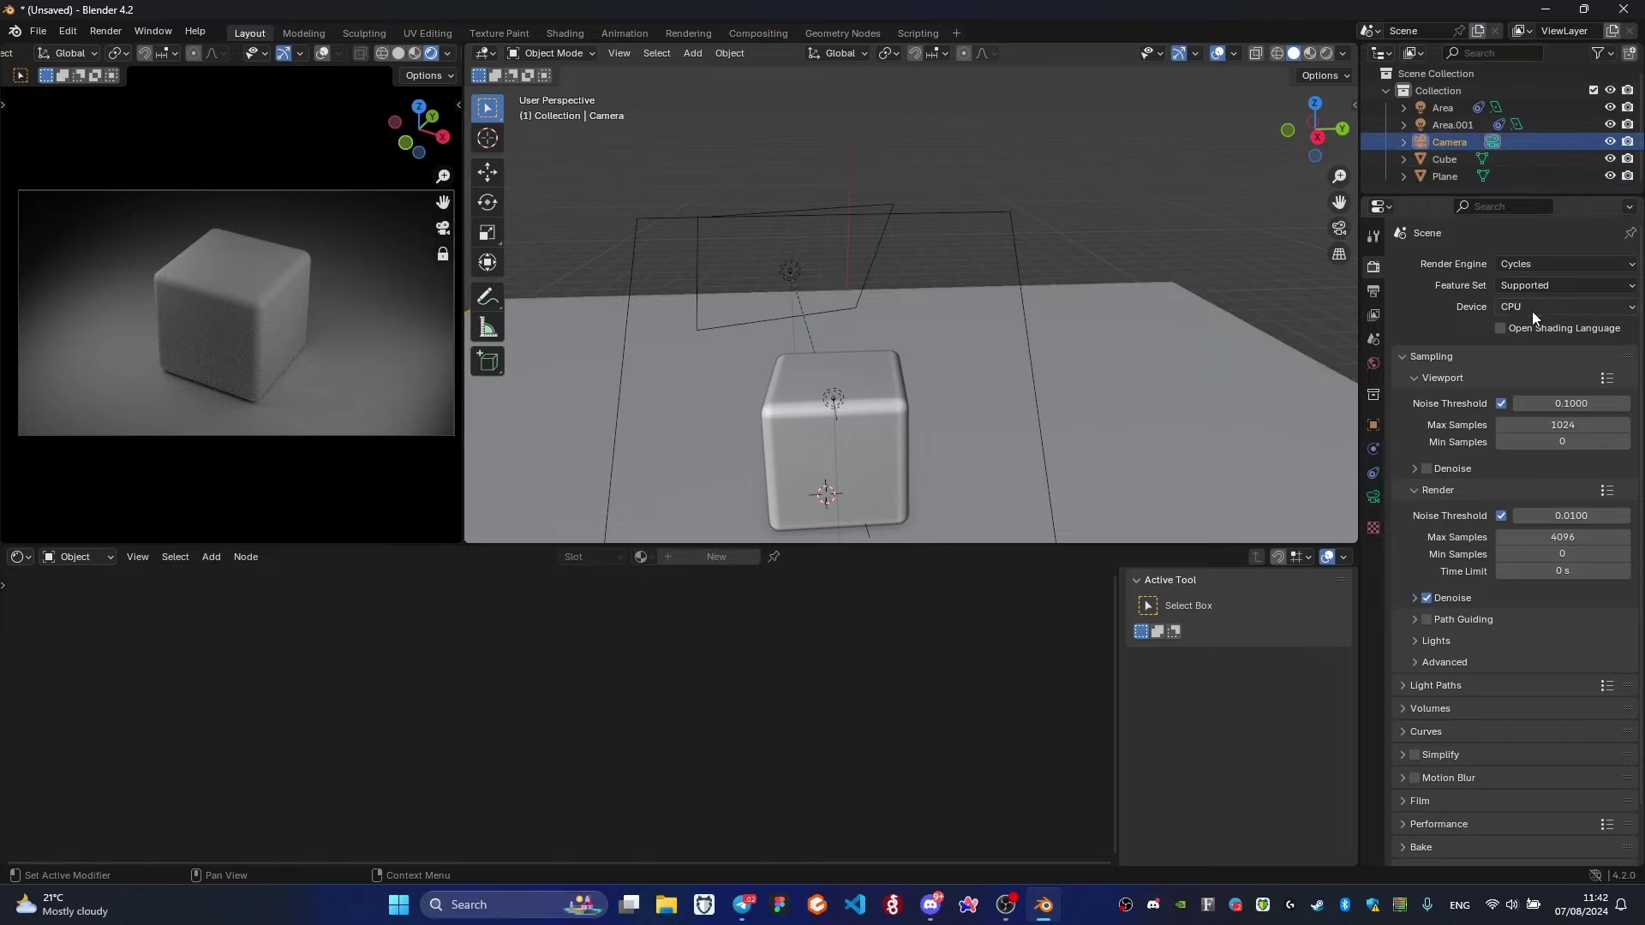
click(1522, 306)
click(1524, 334)
Set the output resolution Y to 1920 px for a square frame.
click(1373, 497)
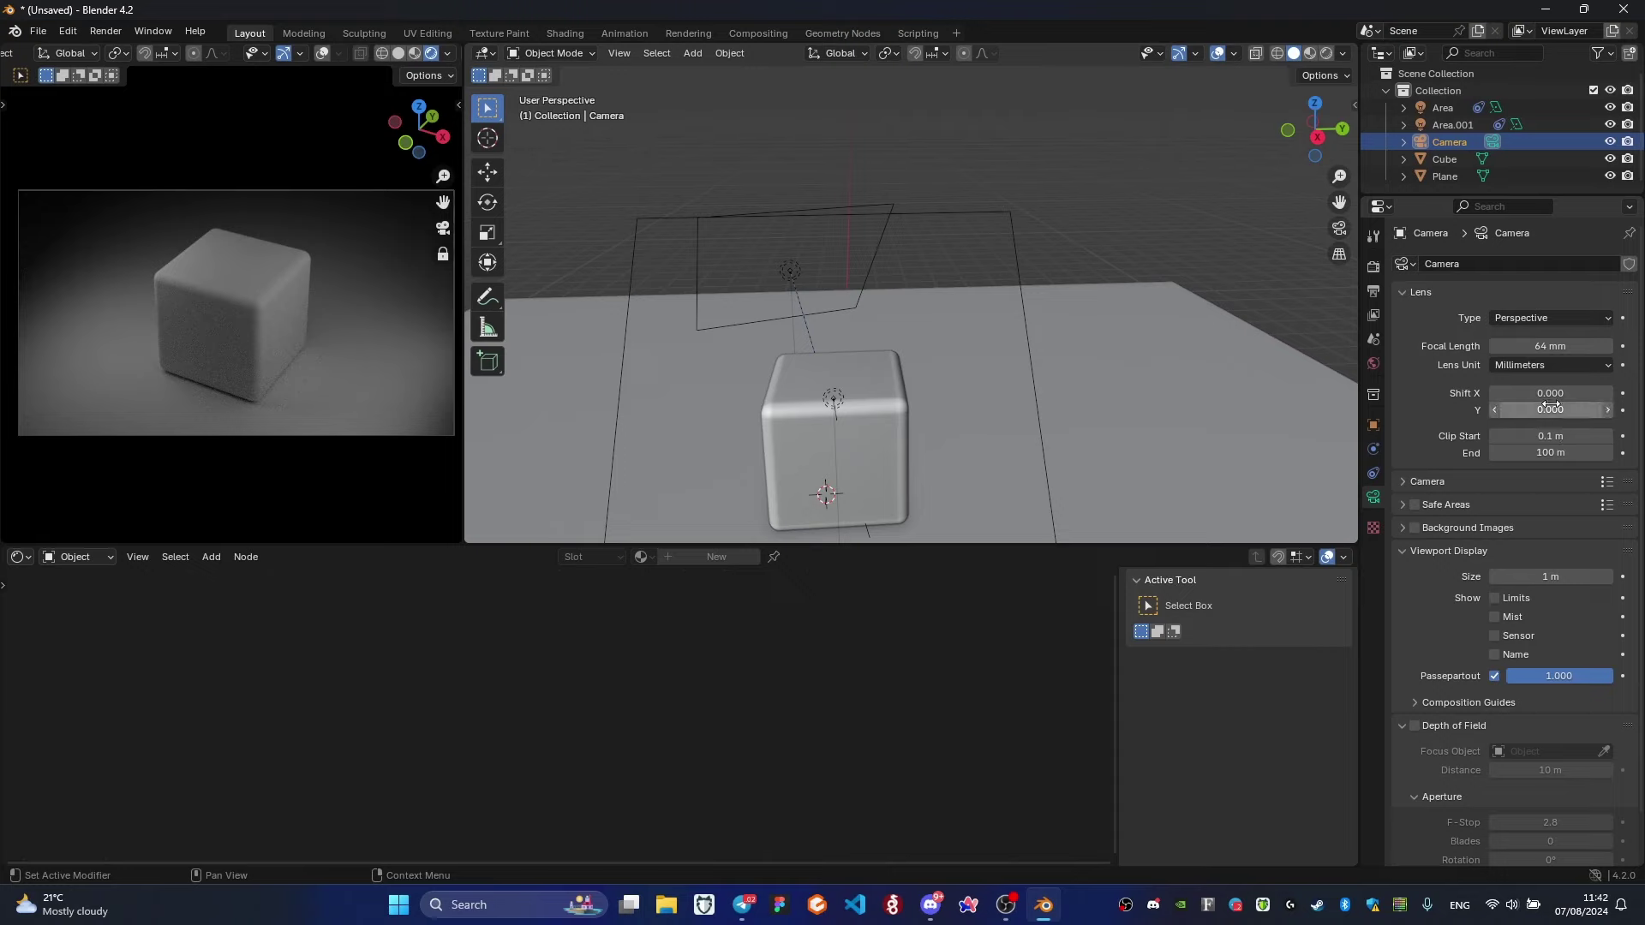
click(1374, 292)
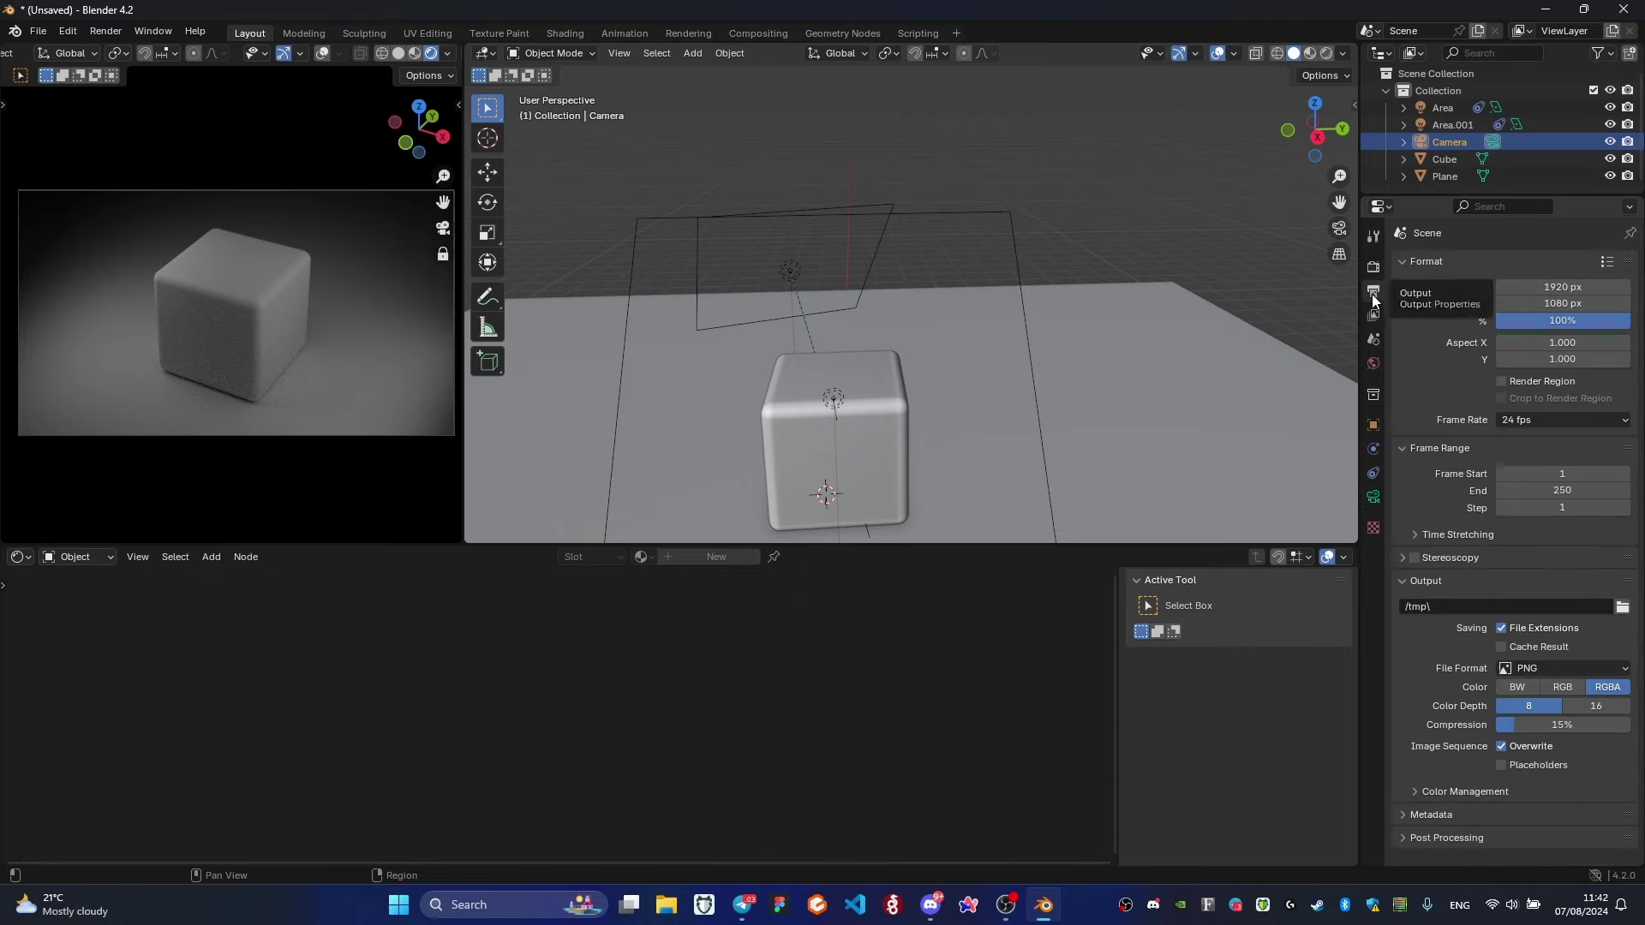
click(1568, 303)
text(1920)
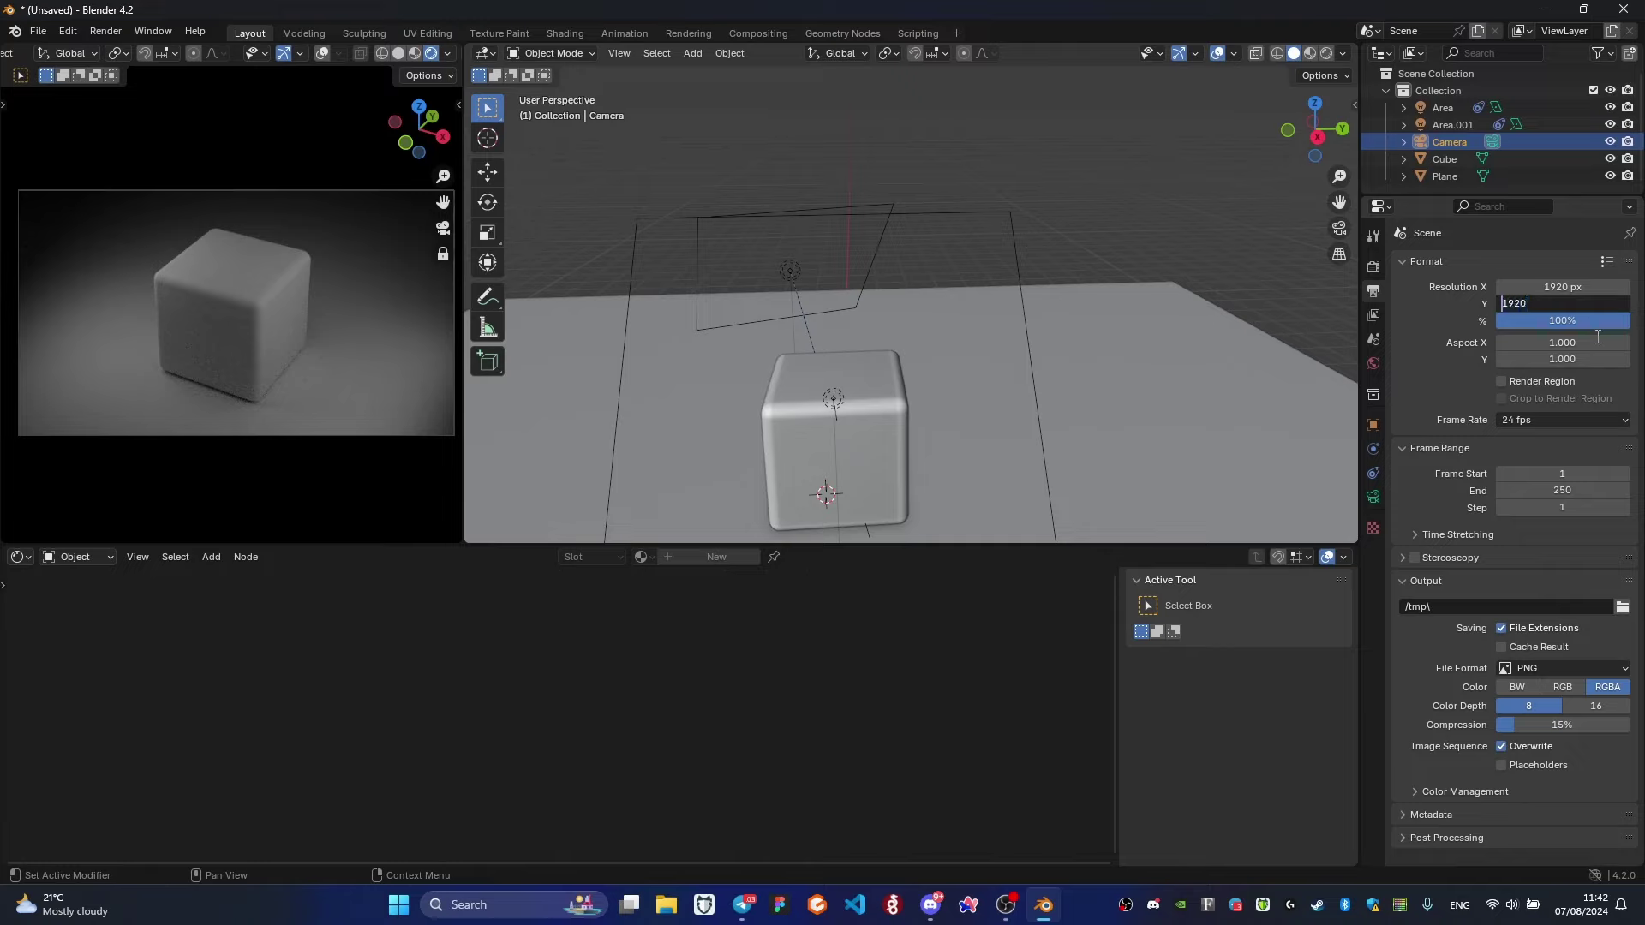
key(Return)
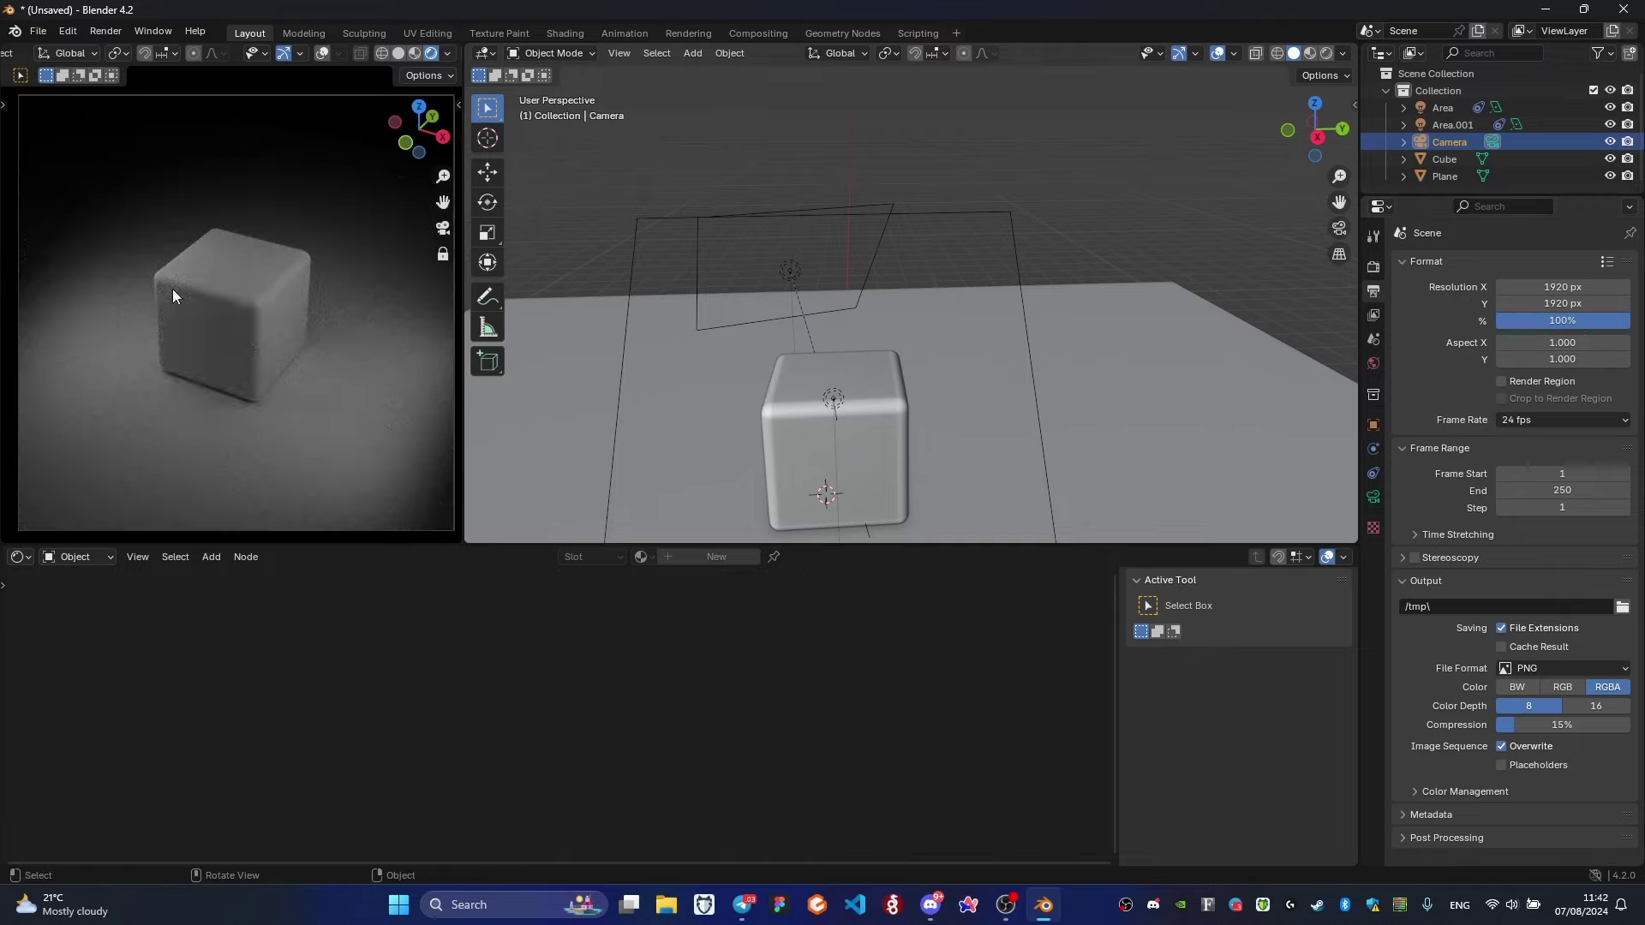
Bring the camera closer and make the cube's material lavender-purple with Metallic 1.
ctrl+middle_drag(316, 340, 317, 286)
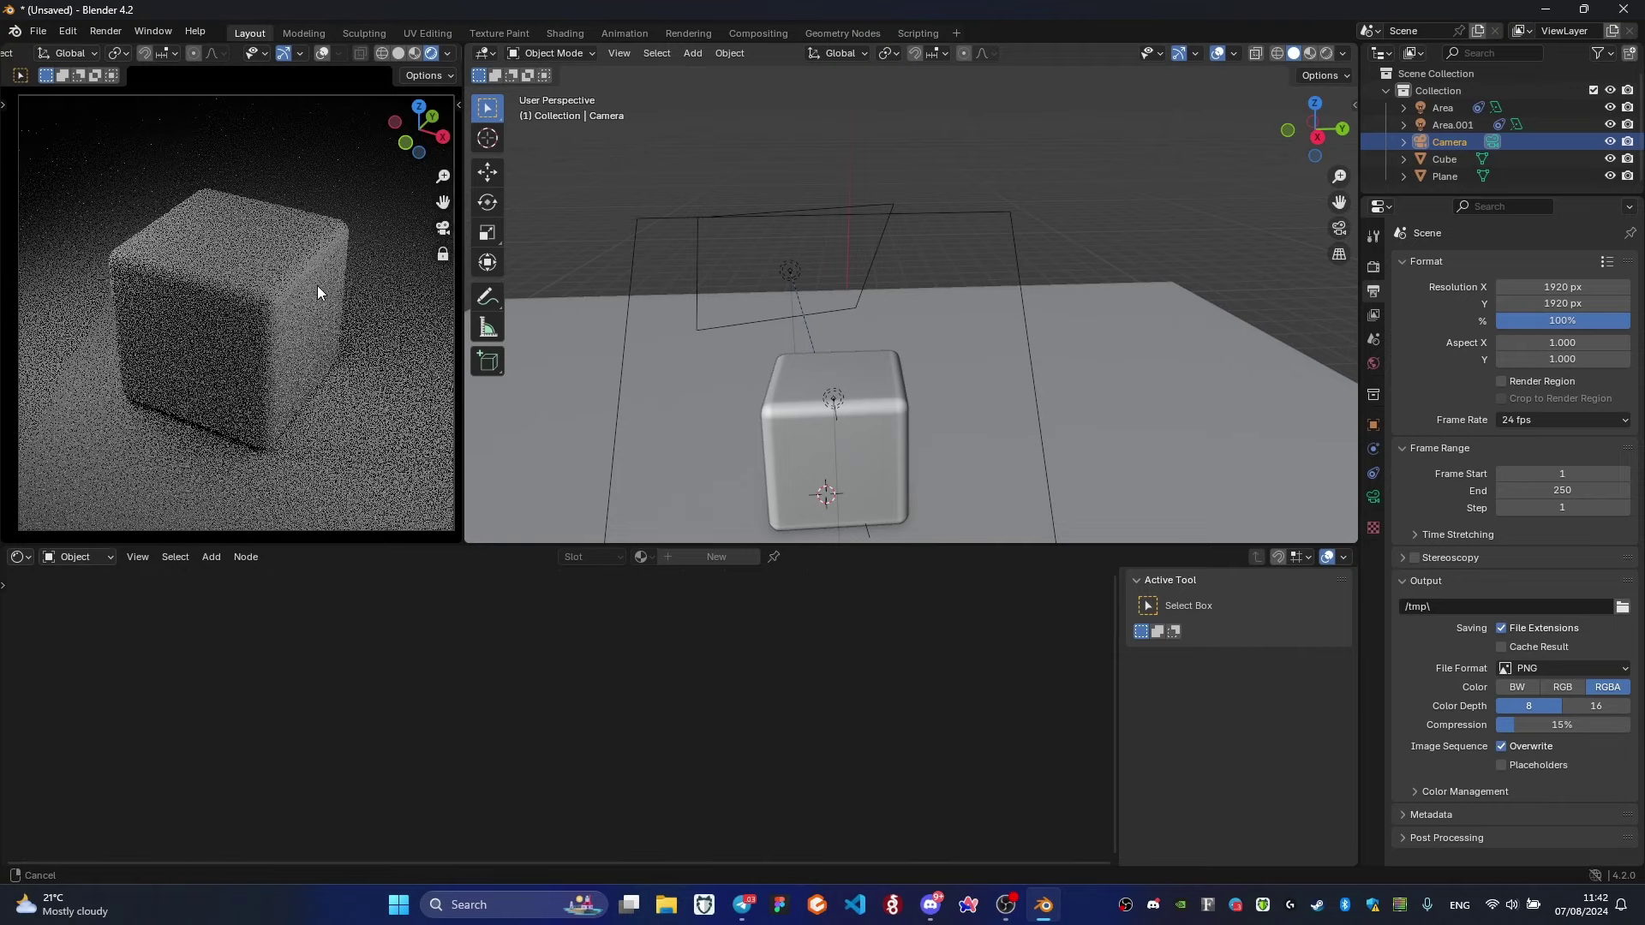
click(884, 439)
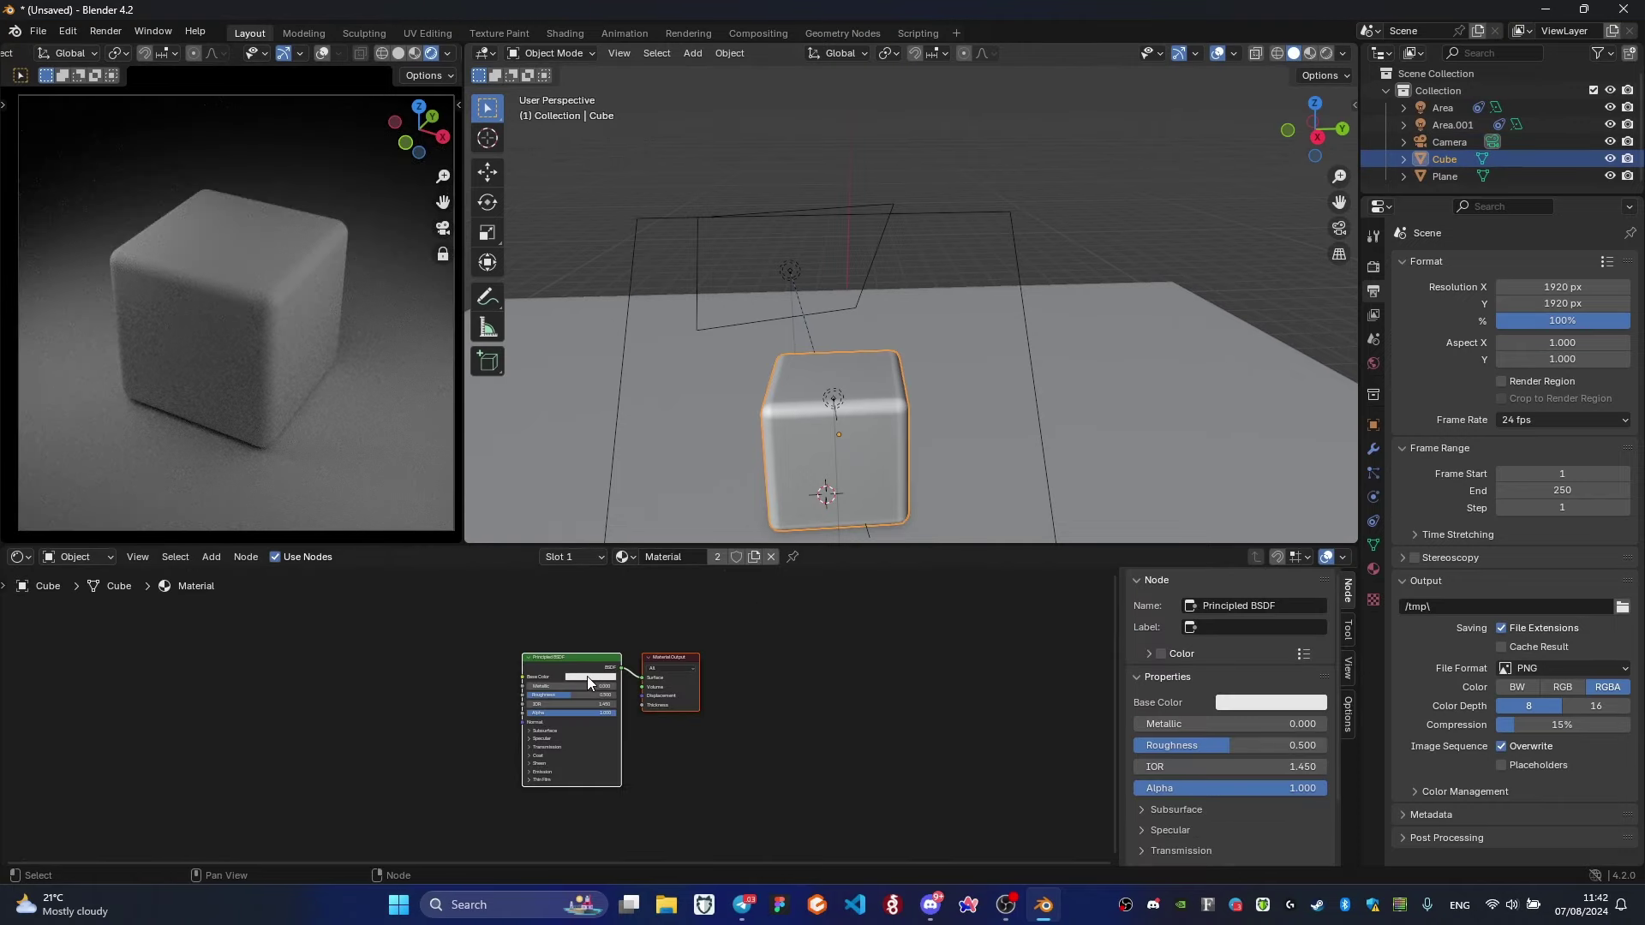
click(588, 676)
click(634, 584)
drag(635, 585, 618, 585)
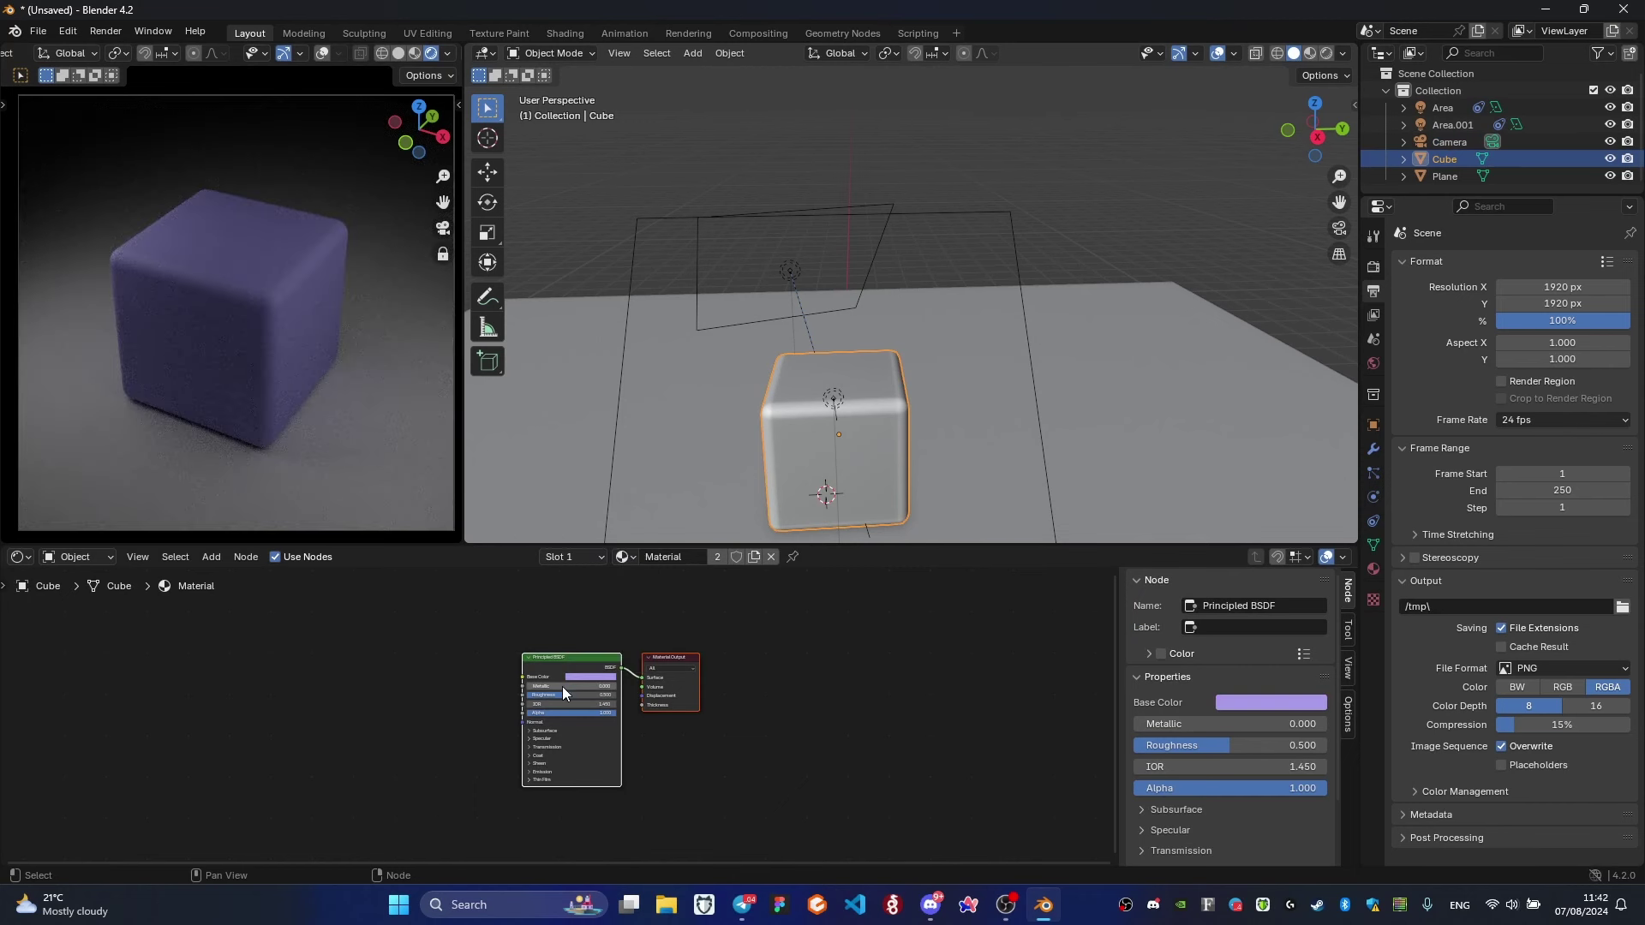
drag(562, 686, 619, 692)
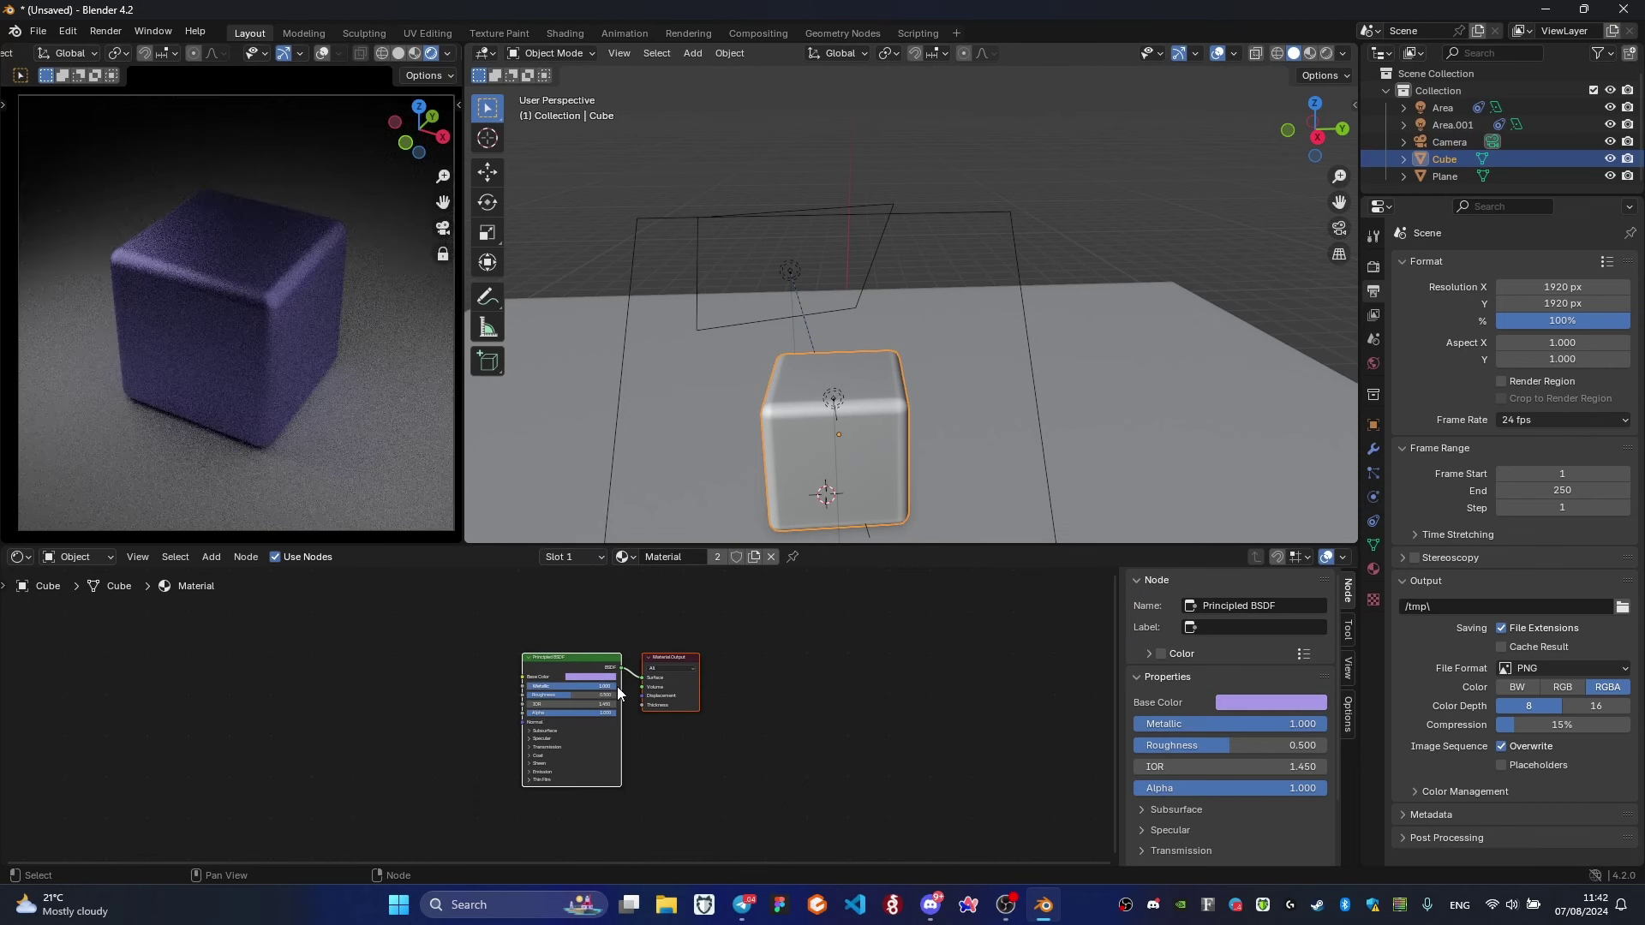
Give the plane's material a grey base colour, Metallic about 0.86, Roughness about 0.40.
click(648, 402)
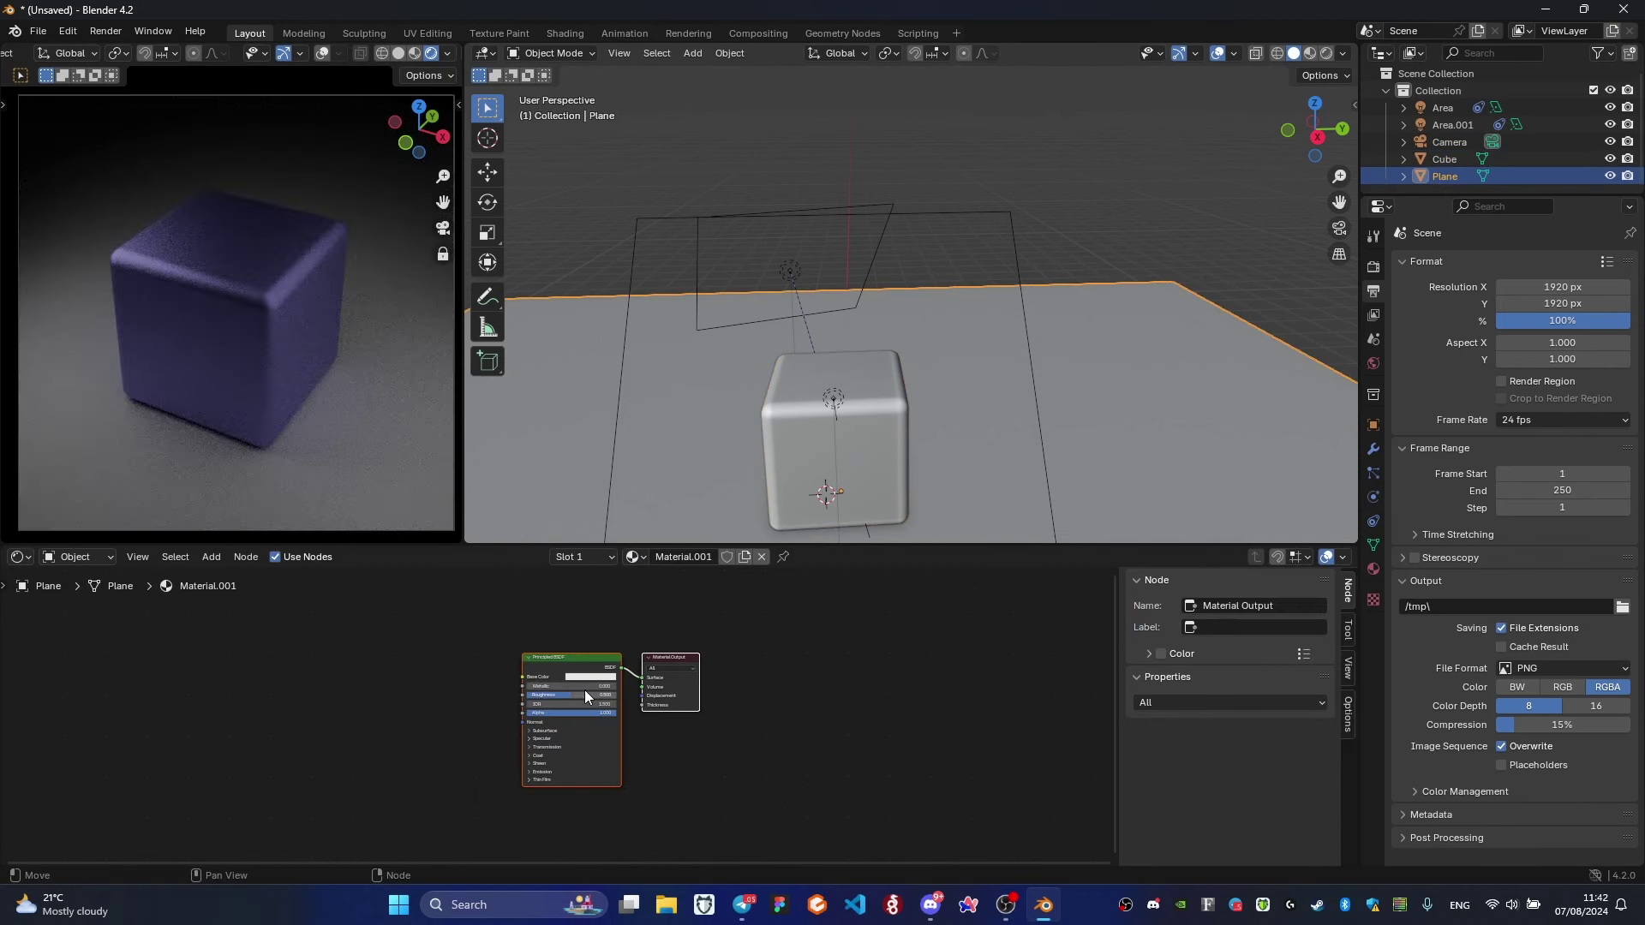
click(589, 677)
drag(648, 569, 648, 582)
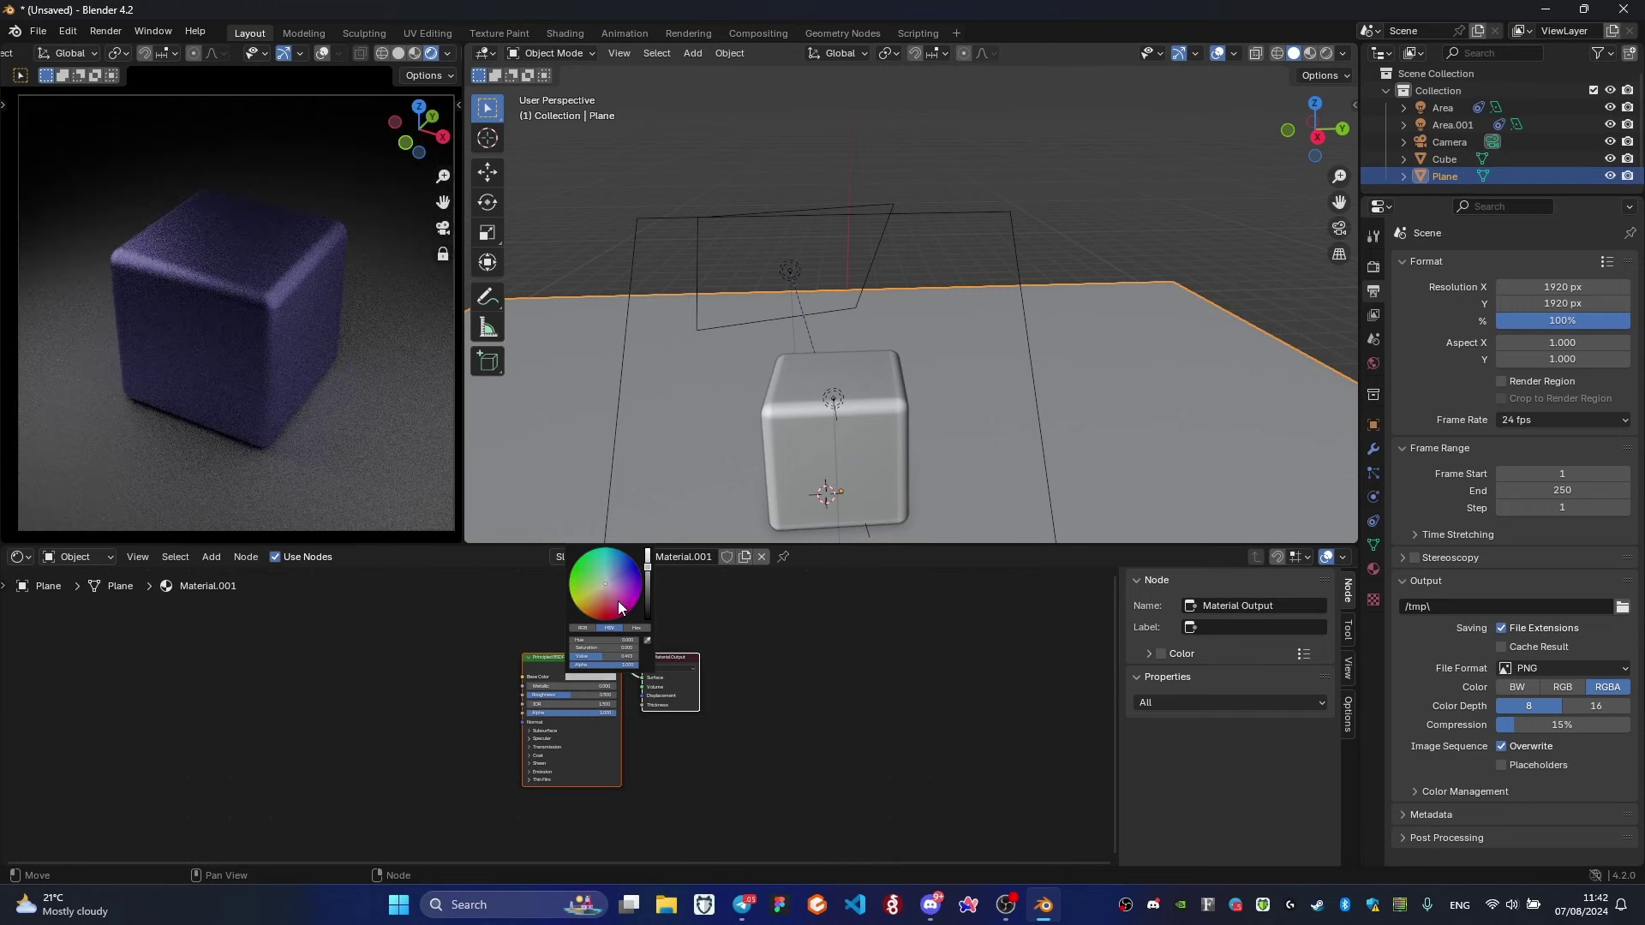
mouse_move(540, 686)
mouse_down()
mouse_move(600, 687)
mouse_move(552, 695)
mouse_move(570, 695)
mouse_up()
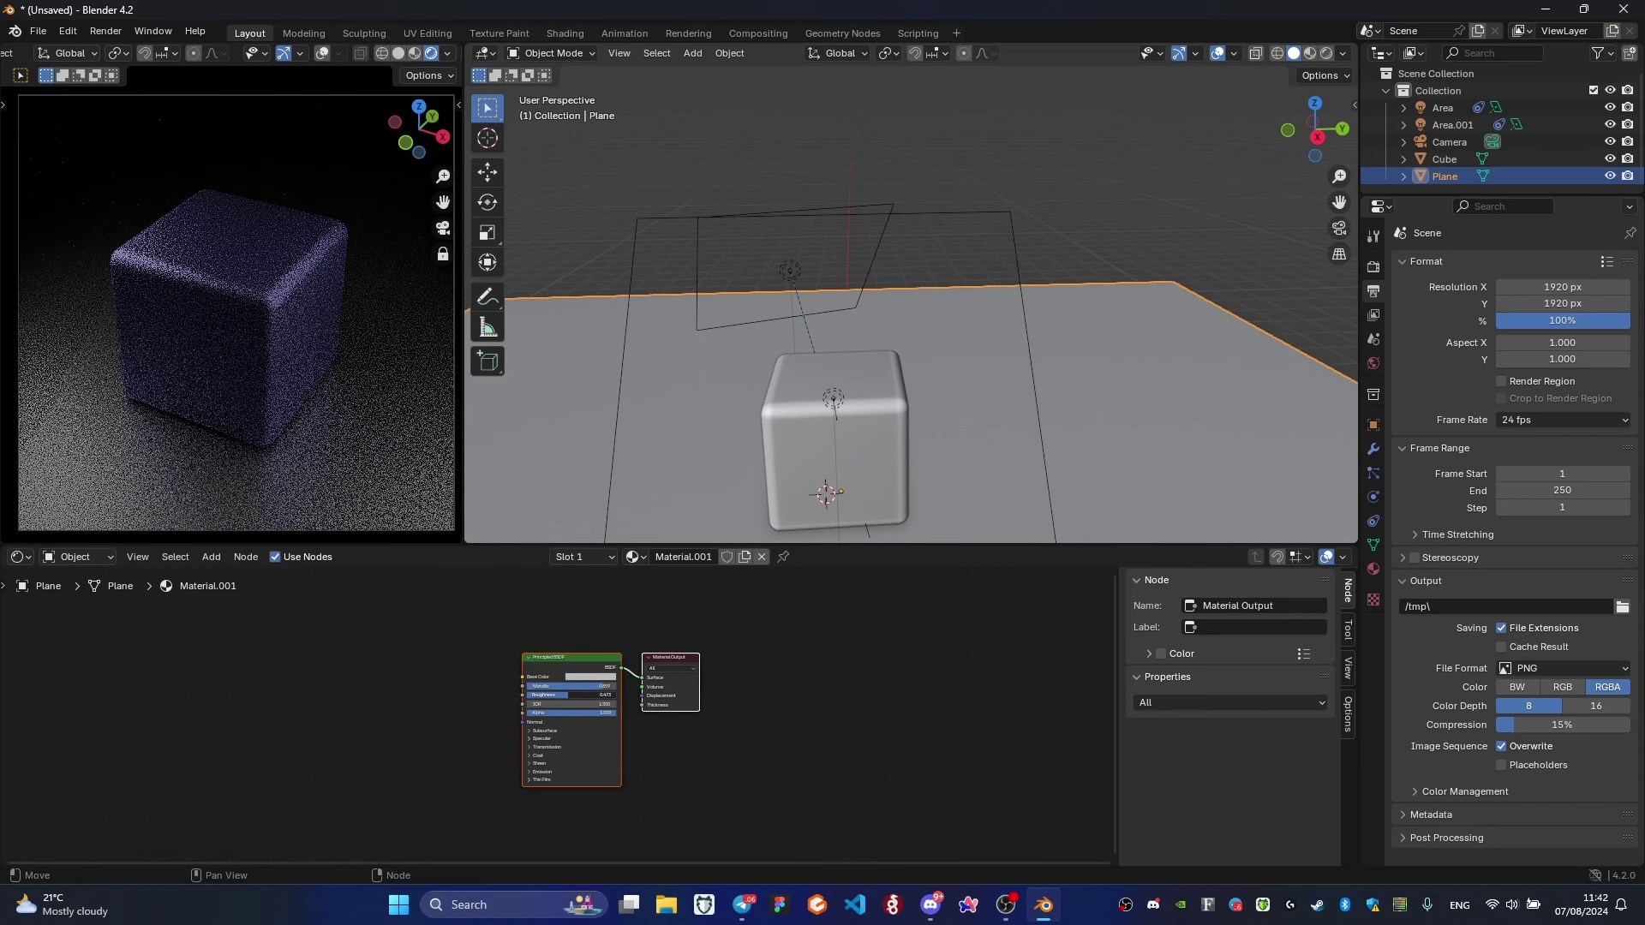
scroll(809, 297, down, 3)
click(818, 279)
key(KP_1)
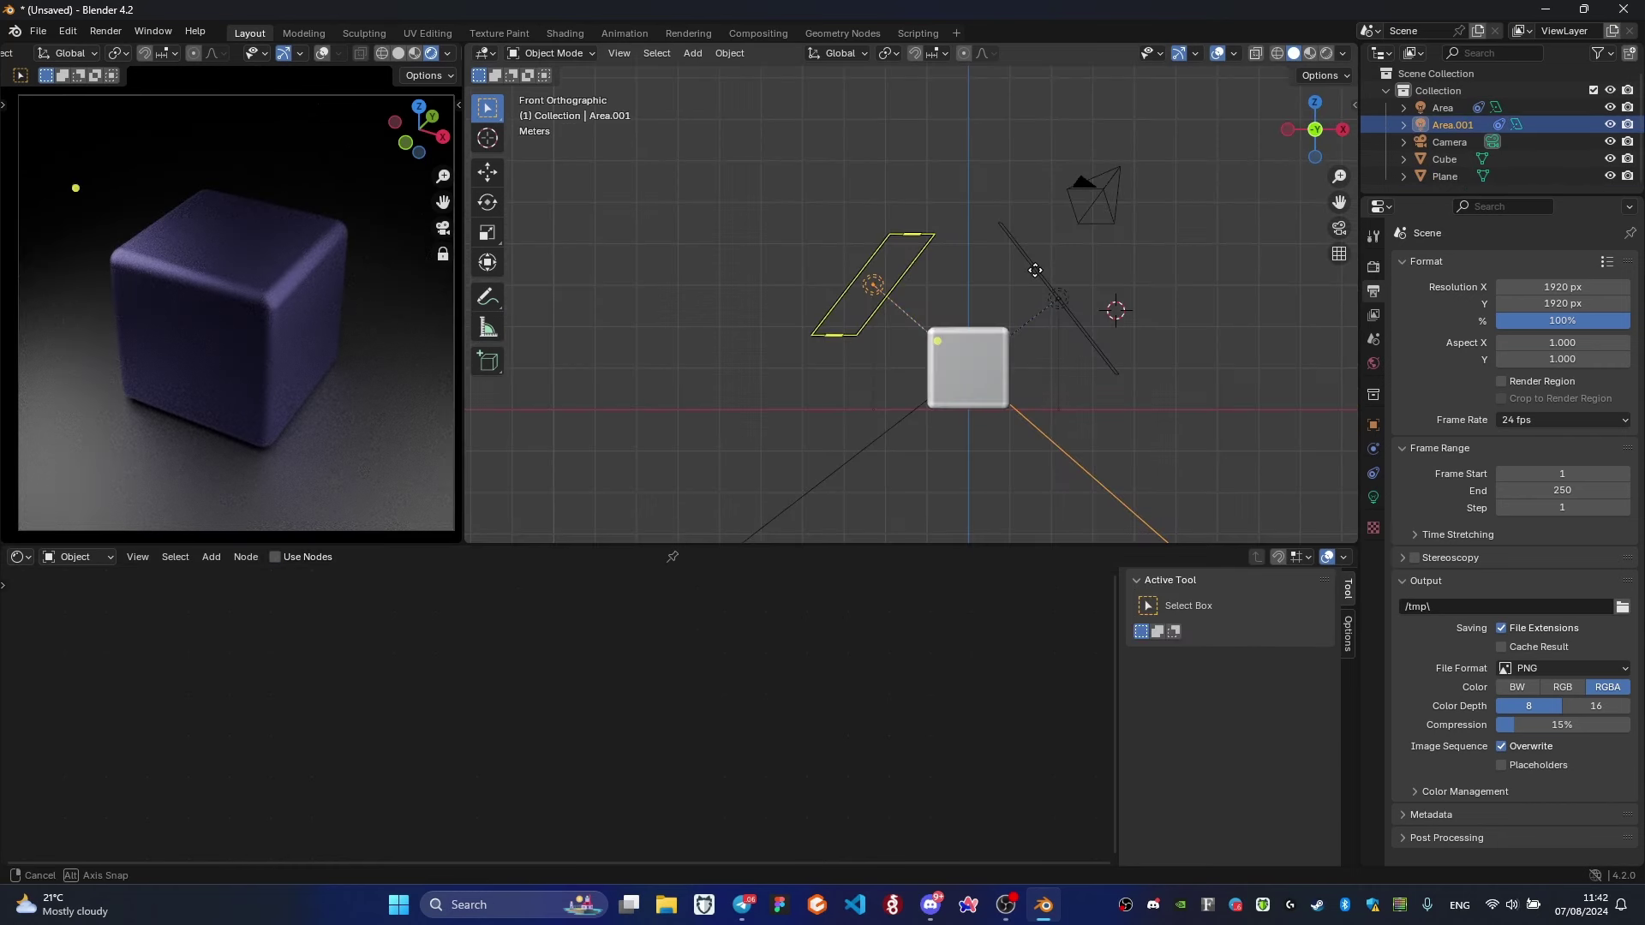
key(shift+d)
click(926, 319)
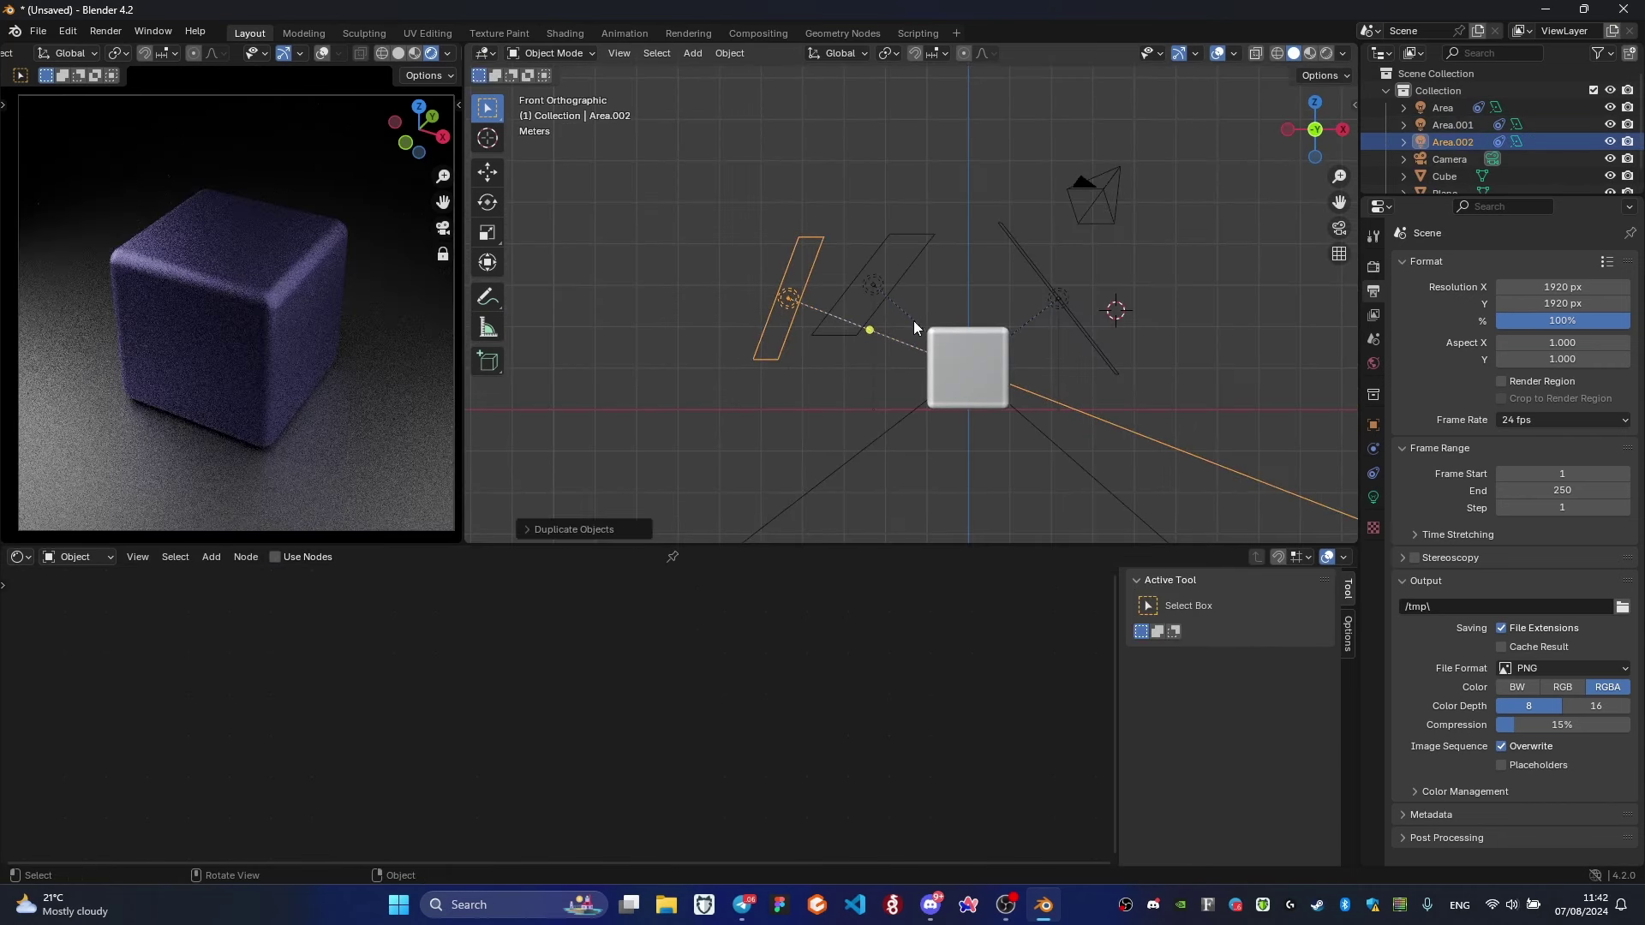
middle_drag(927, 319, 1007, 379)
key(KP_7)
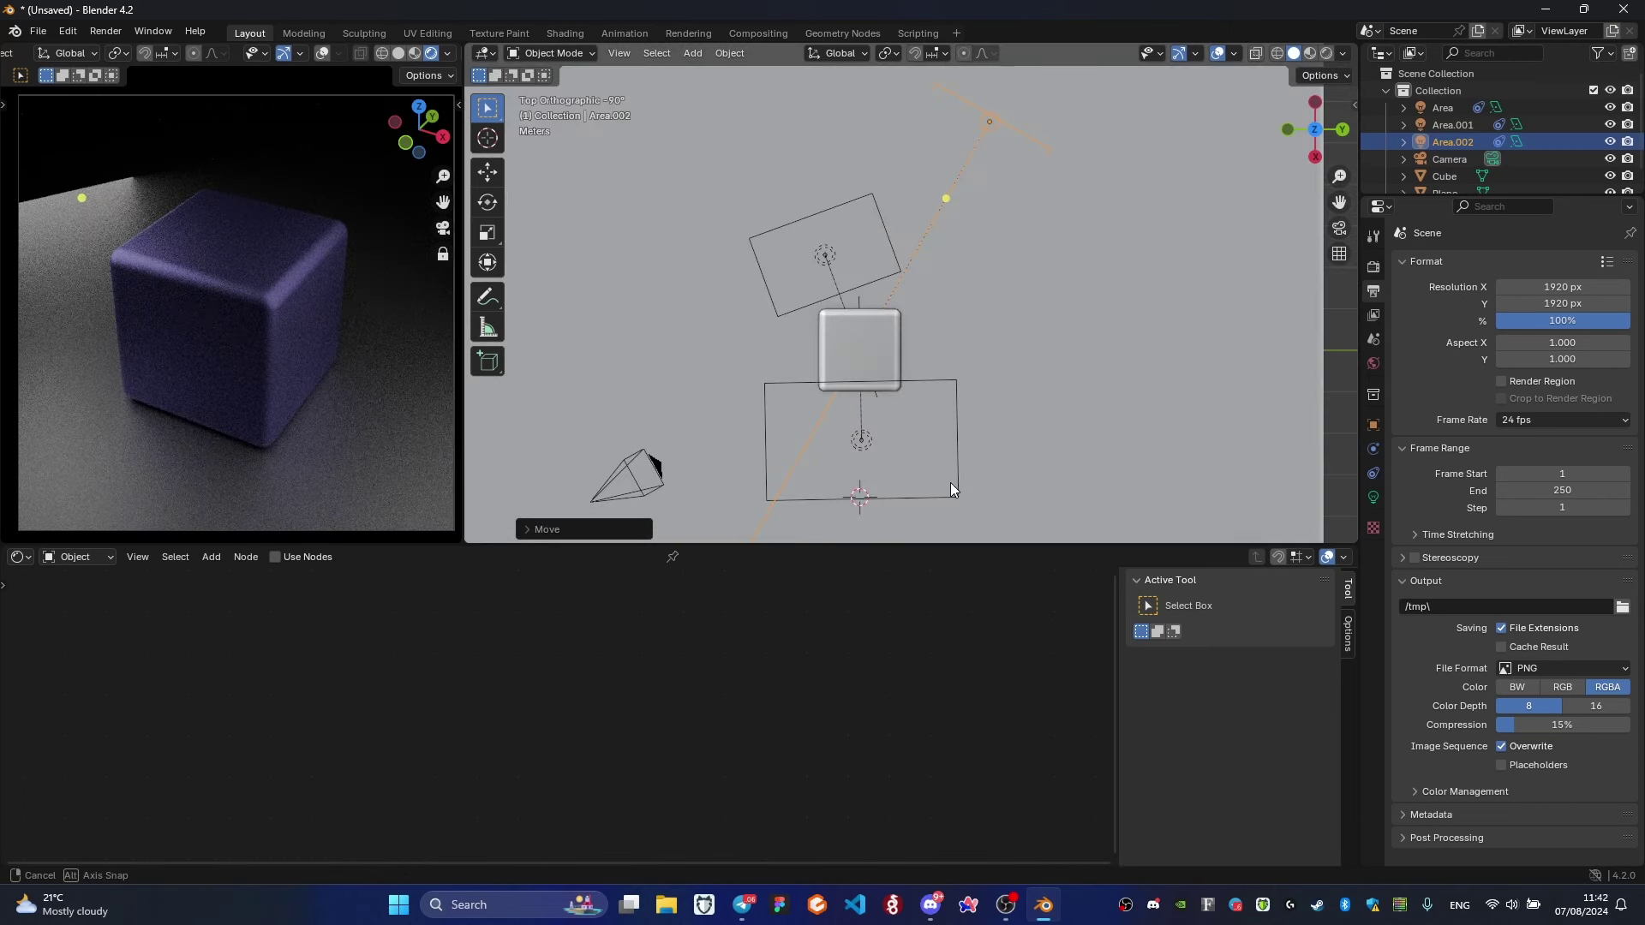
key(g)
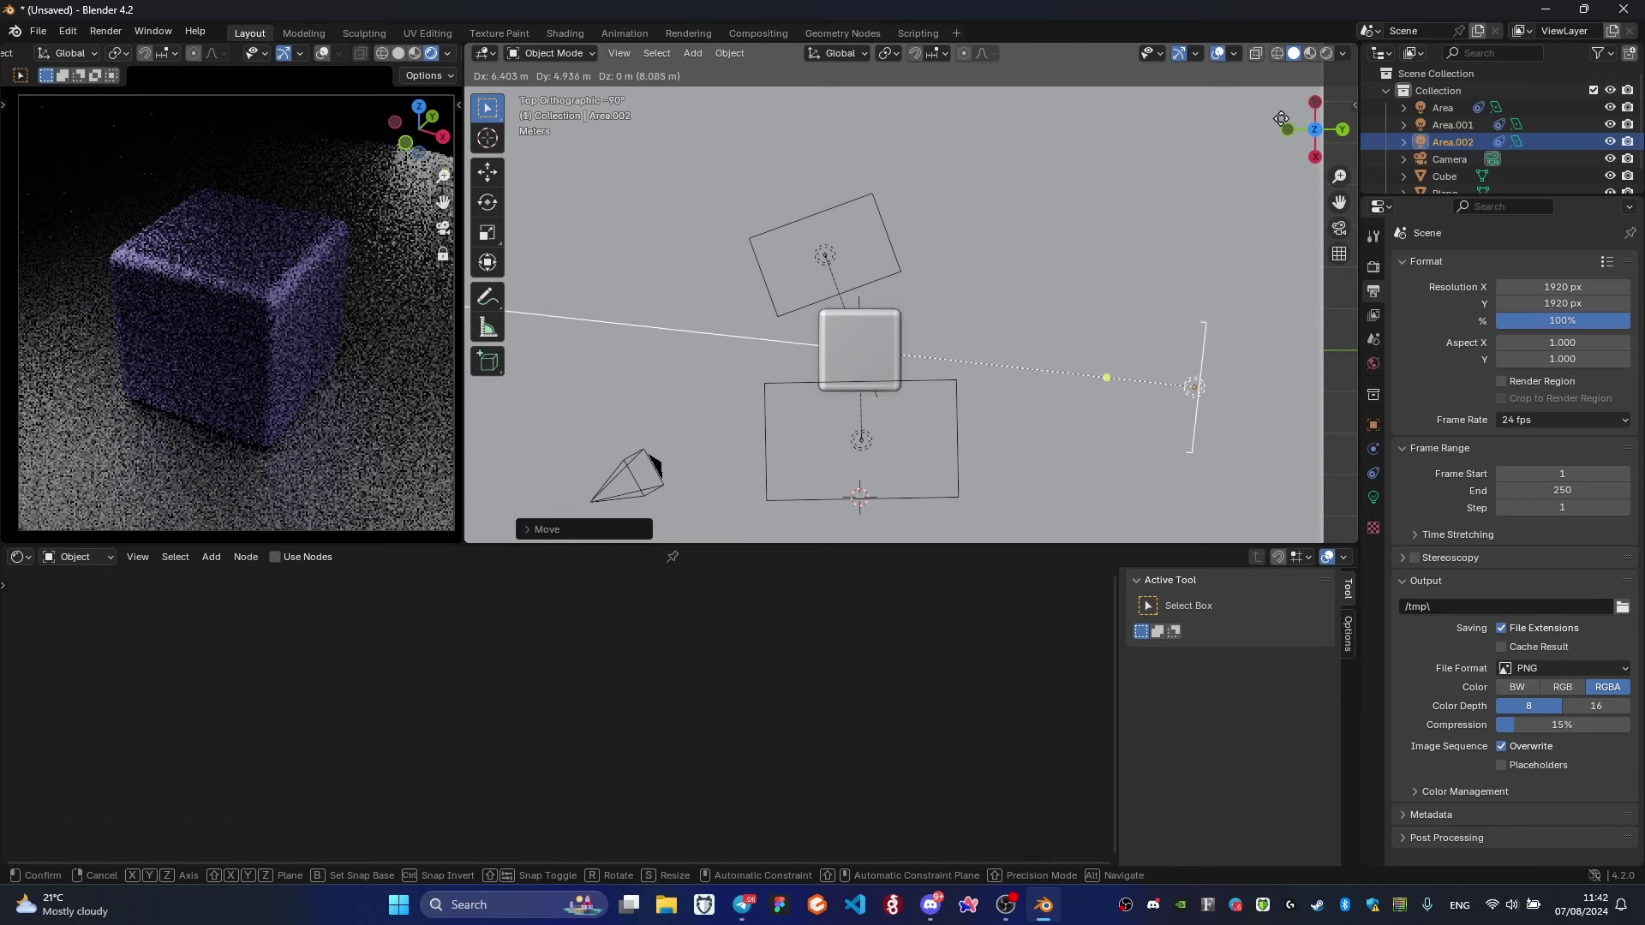
click(1134, 158)
key(Delete)
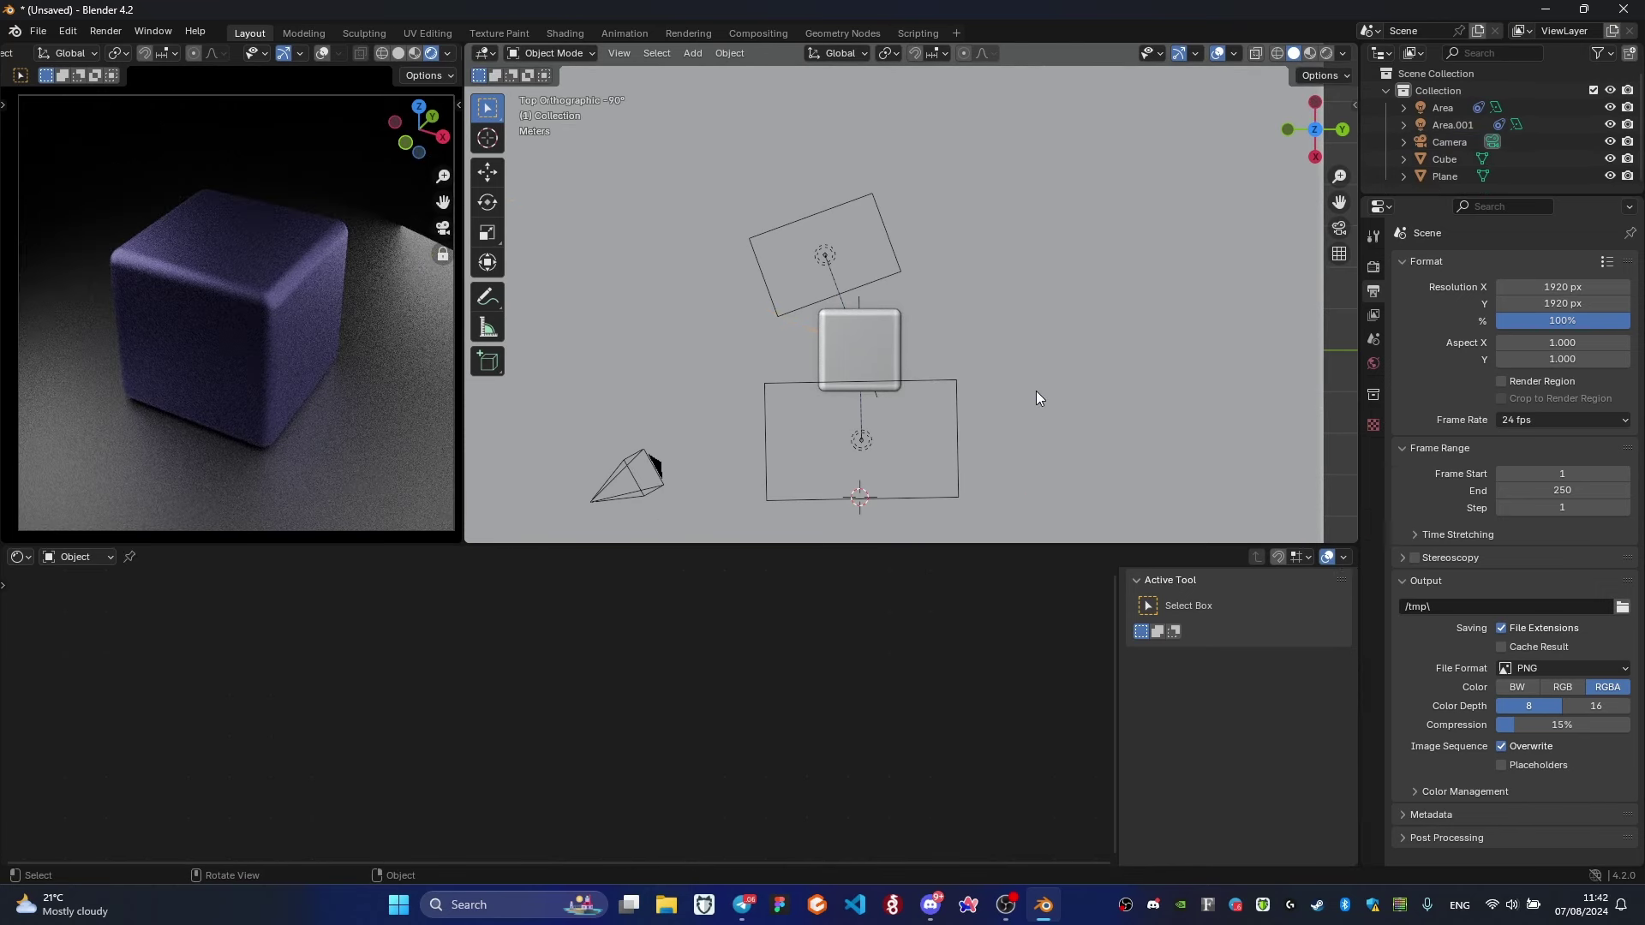
mouse_move(1036, 391)
middle_down()
mouse_move(944, 346)
mouse_move(955, 264)
mouse_move(1011, 330)
mouse_move(896, 361)
middle_up()
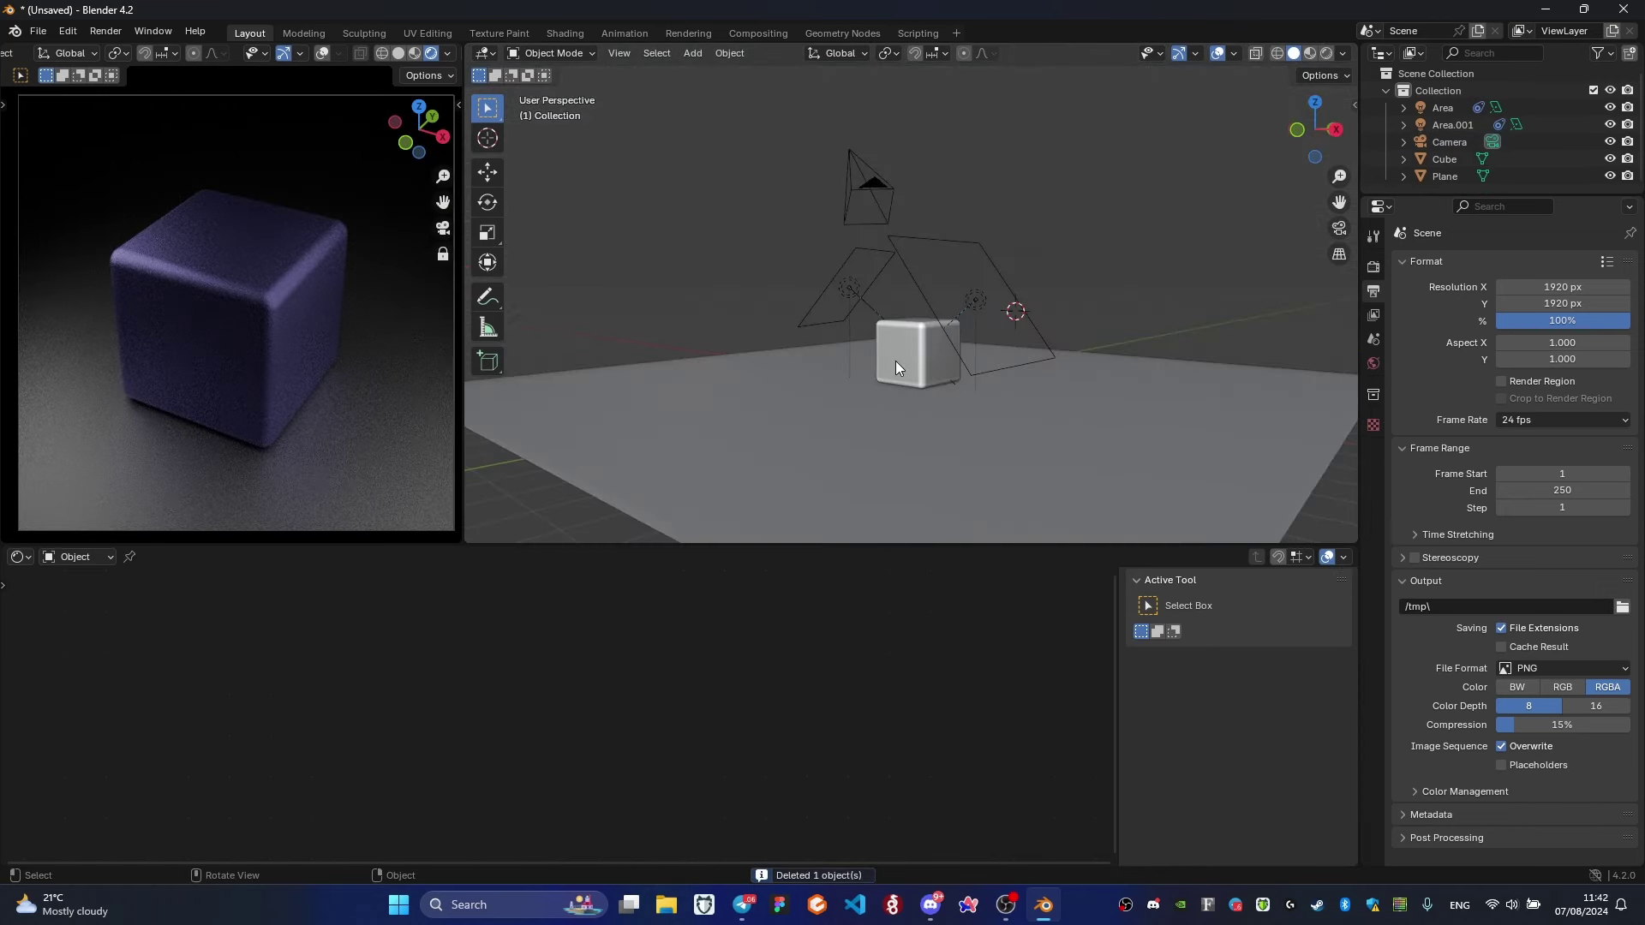
click(896, 362)
click(38, 35)
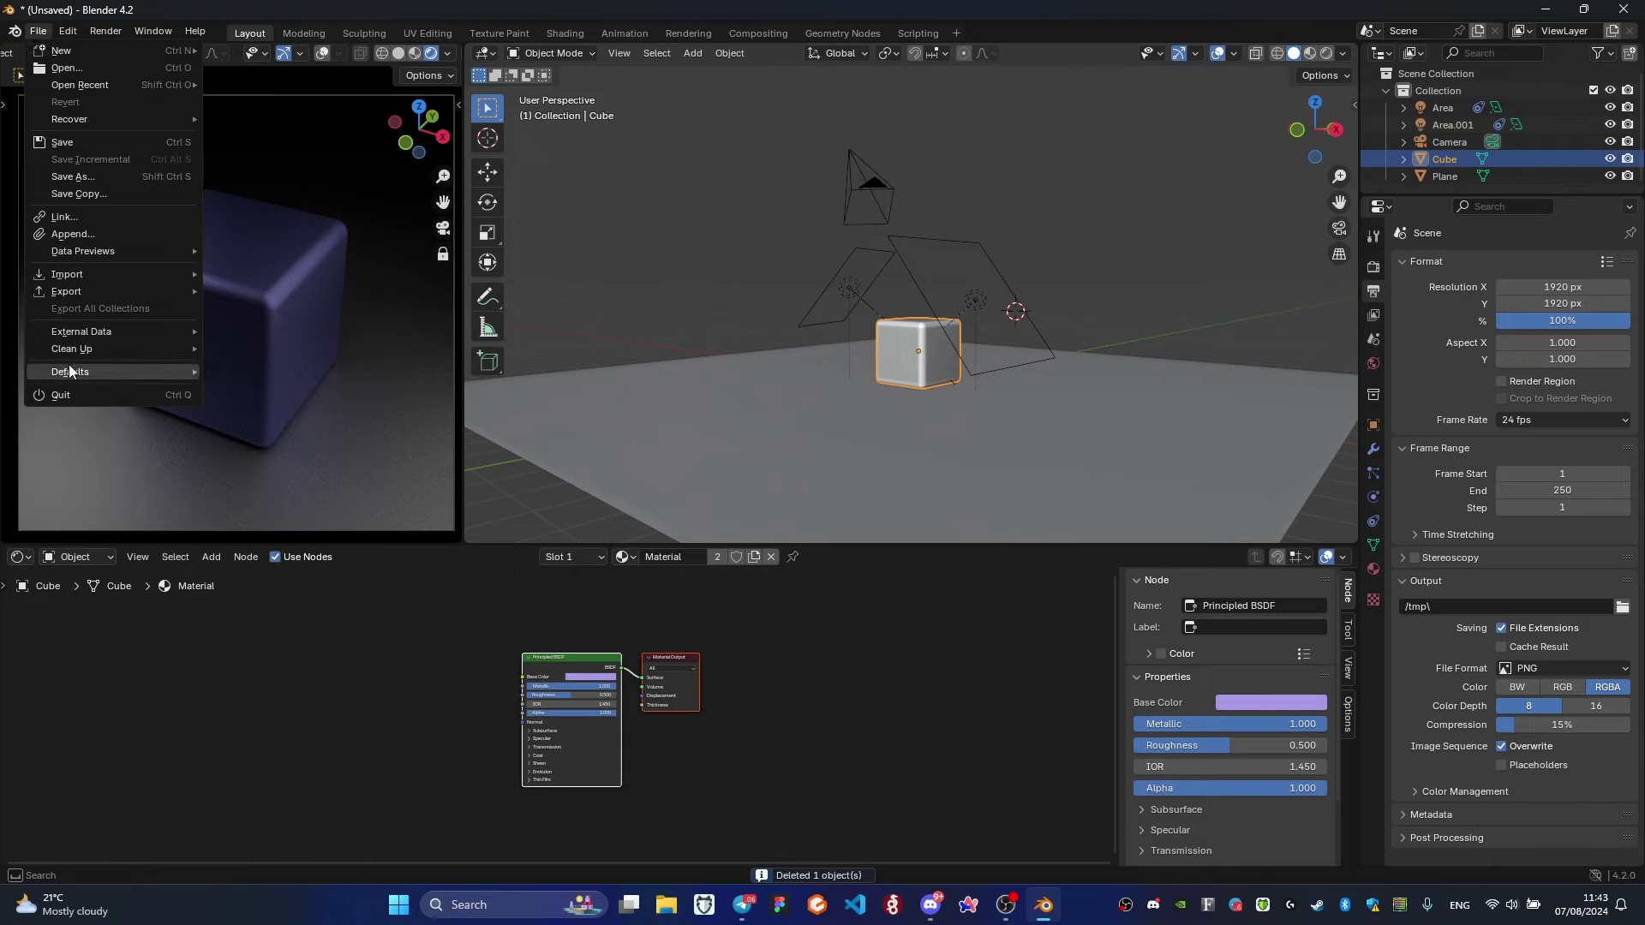
mouse_move(70, 371)
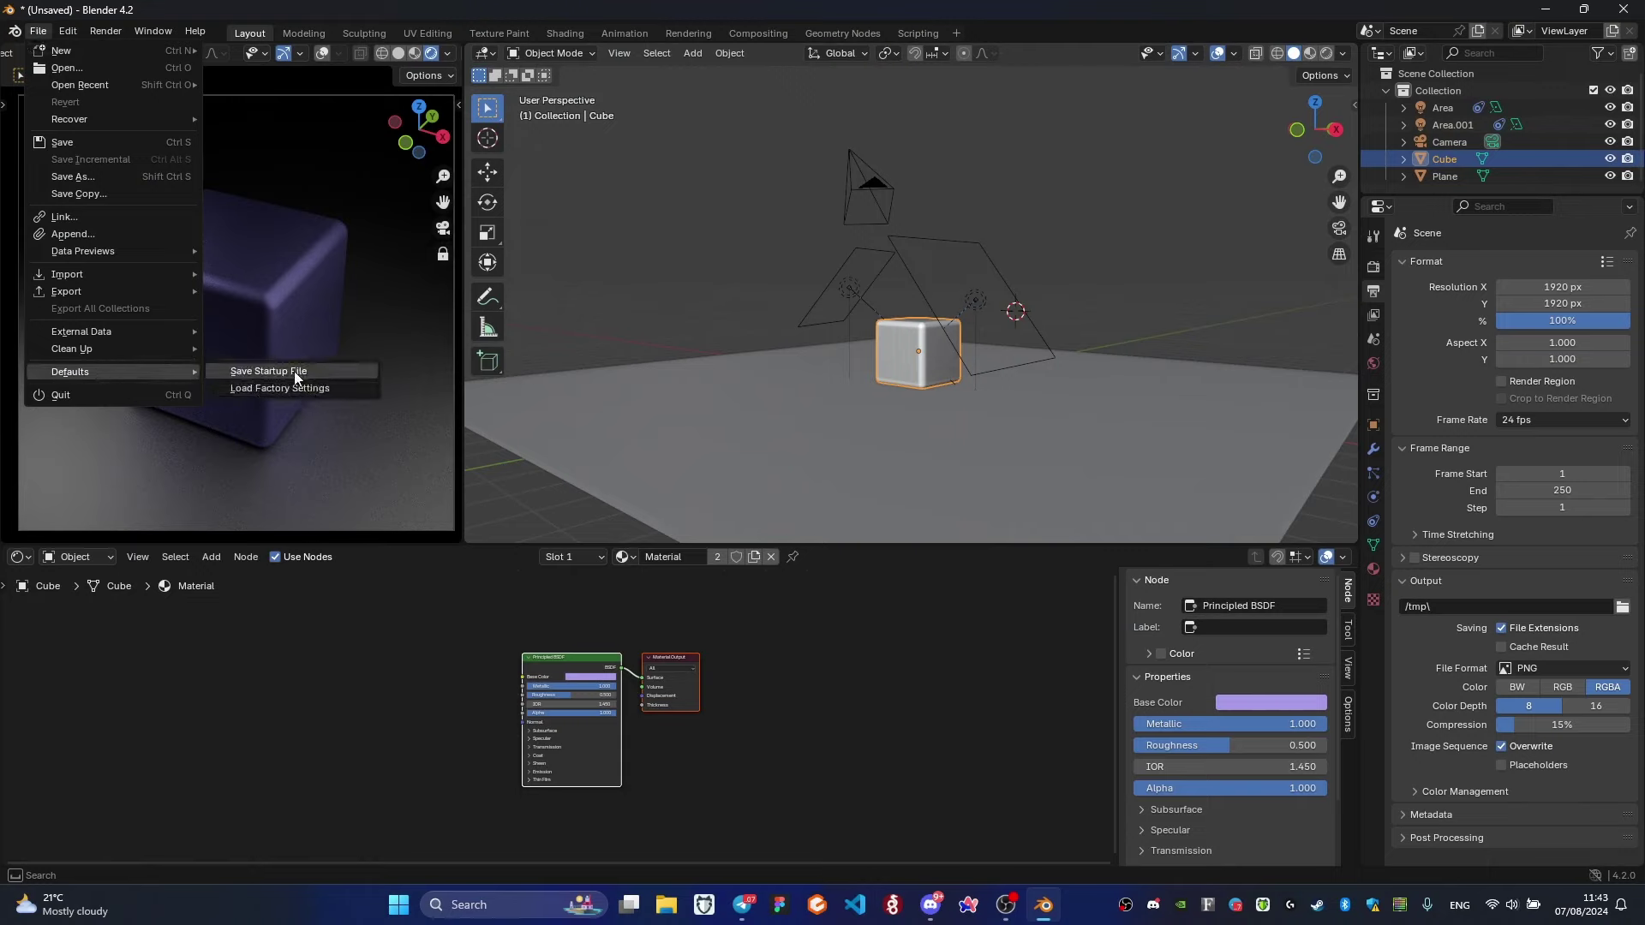
click(933, 243)
mouse_move(933, 243)
middle_down()
mouse_move(953, 253)
mouse_move(921, 342)
middle_up()
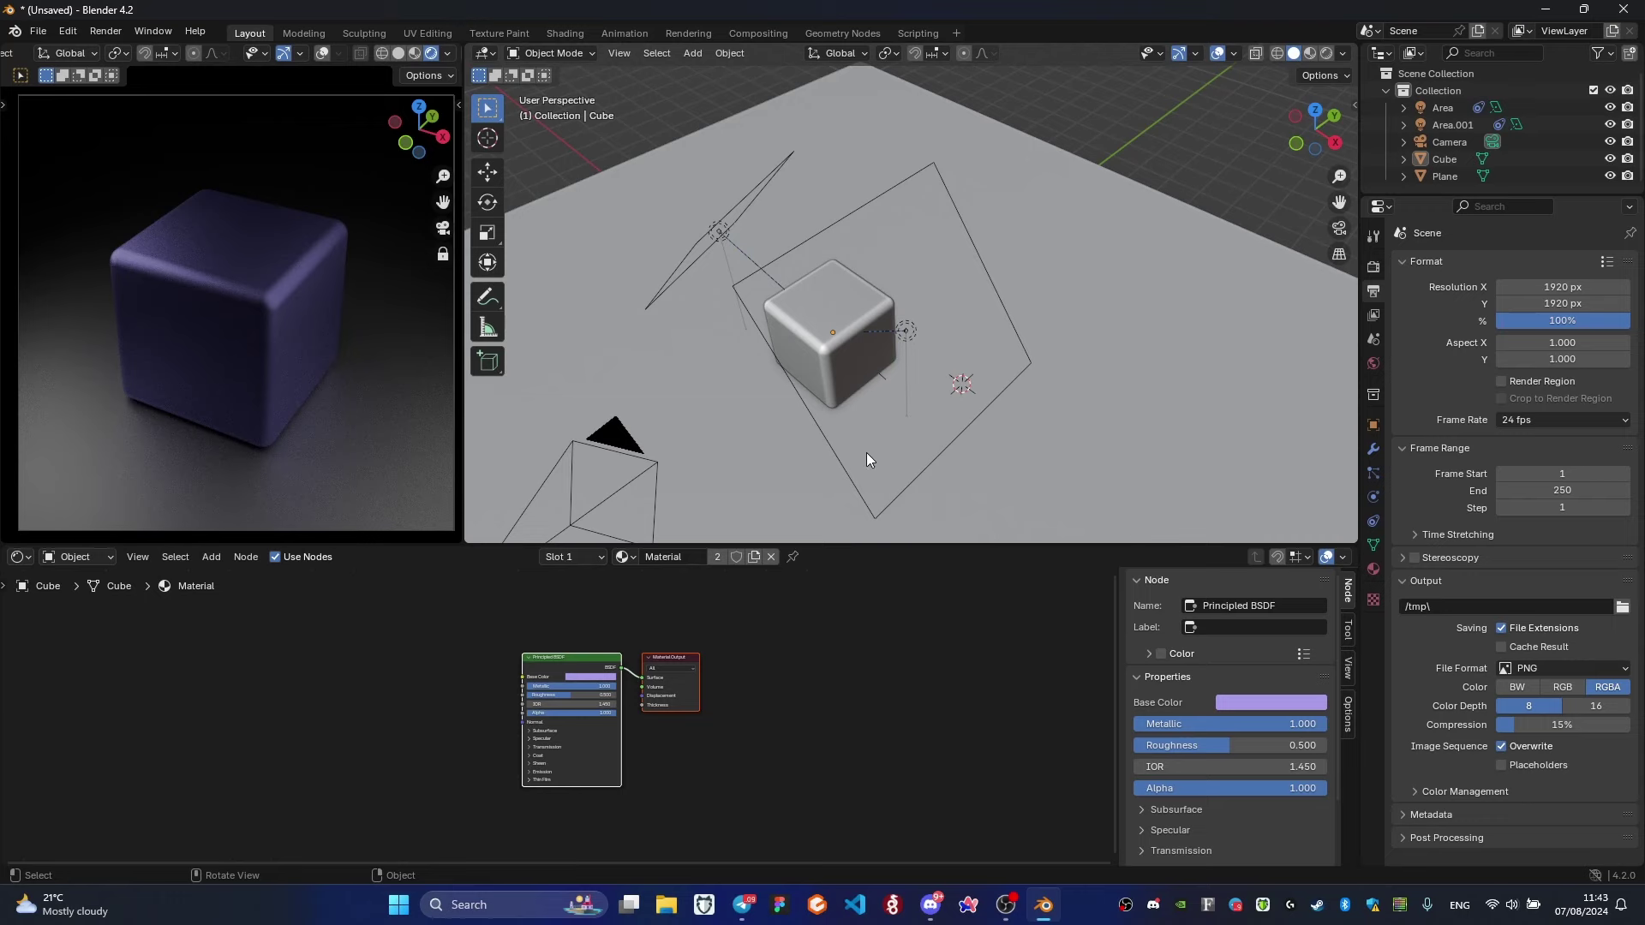
Duplicate the area light into a third light, Area.002, placed right of the cube.
click(906, 324)
key(KP_7)
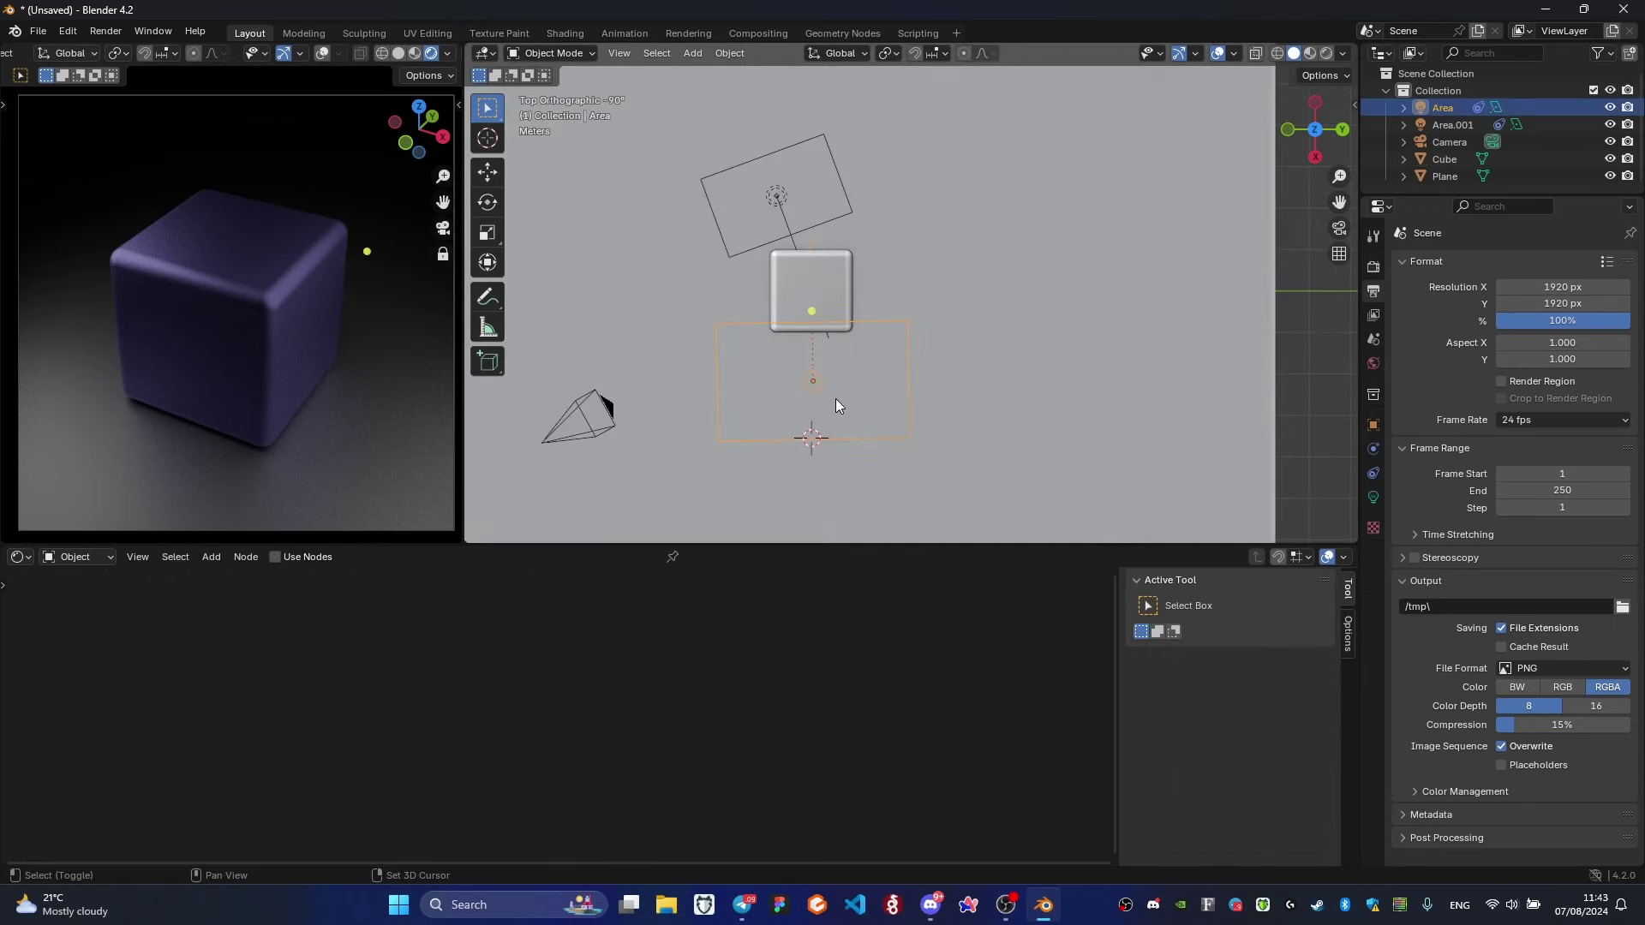
key(shift+d)
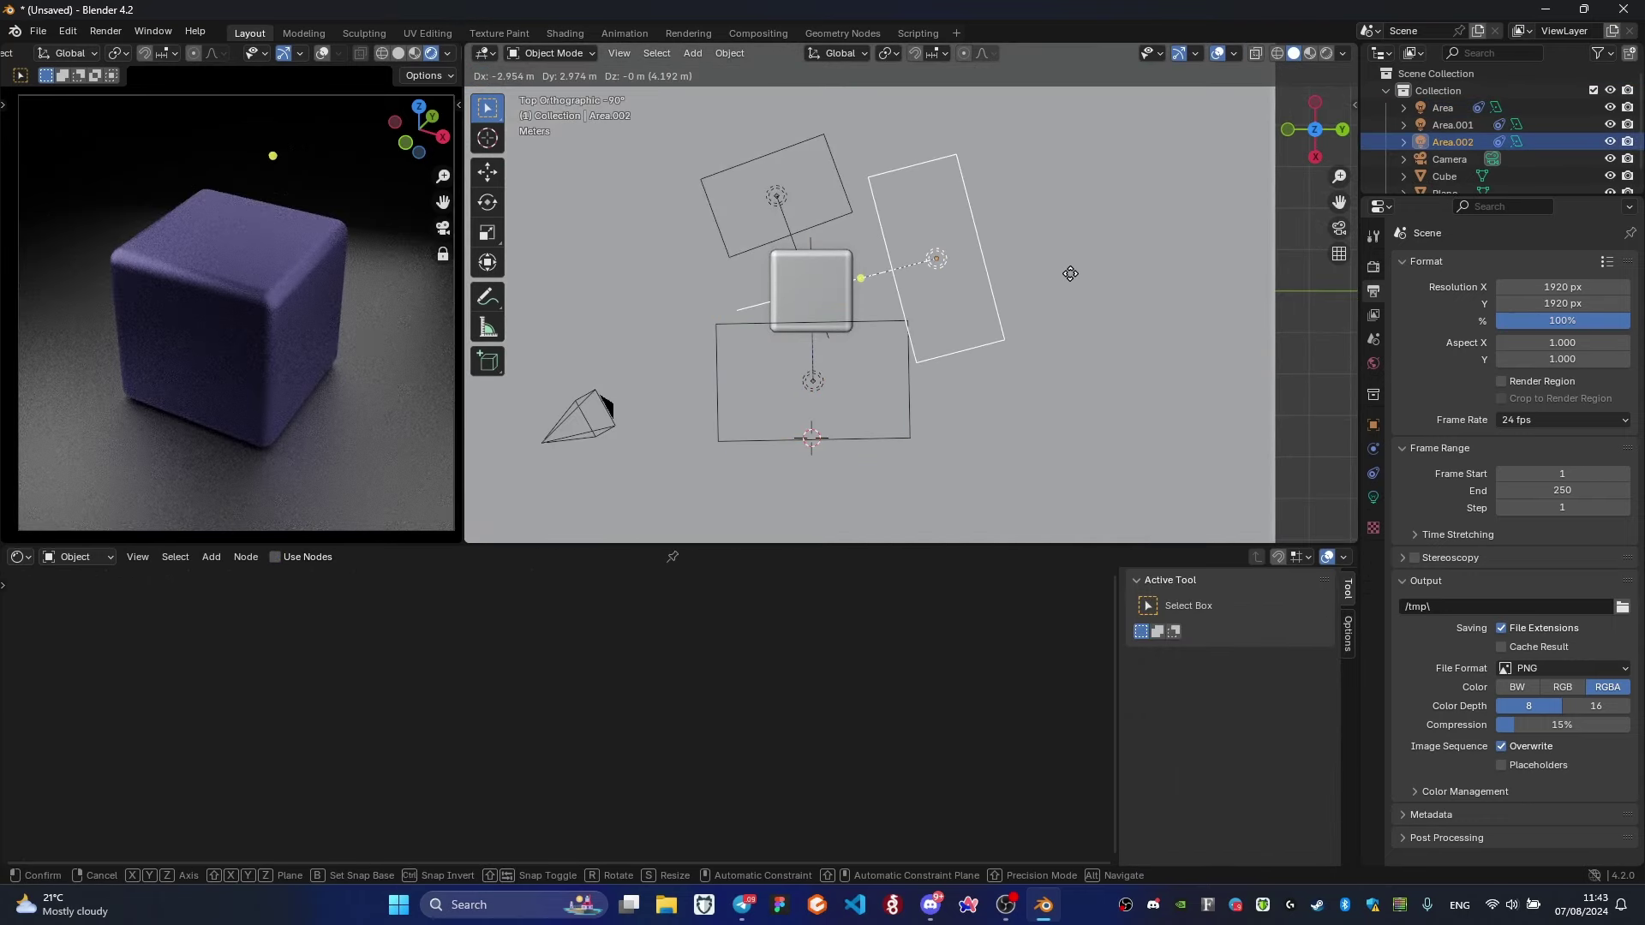
click(1070, 274)
Shift the floor plane back behind the cube and select its far edge in Edit Mode.
click(1072, 353)
mouse_move(1072, 353)
middle_down()
mouse_move(991, 403)
mouse_move(985, 225)
middle_up()
key(g)
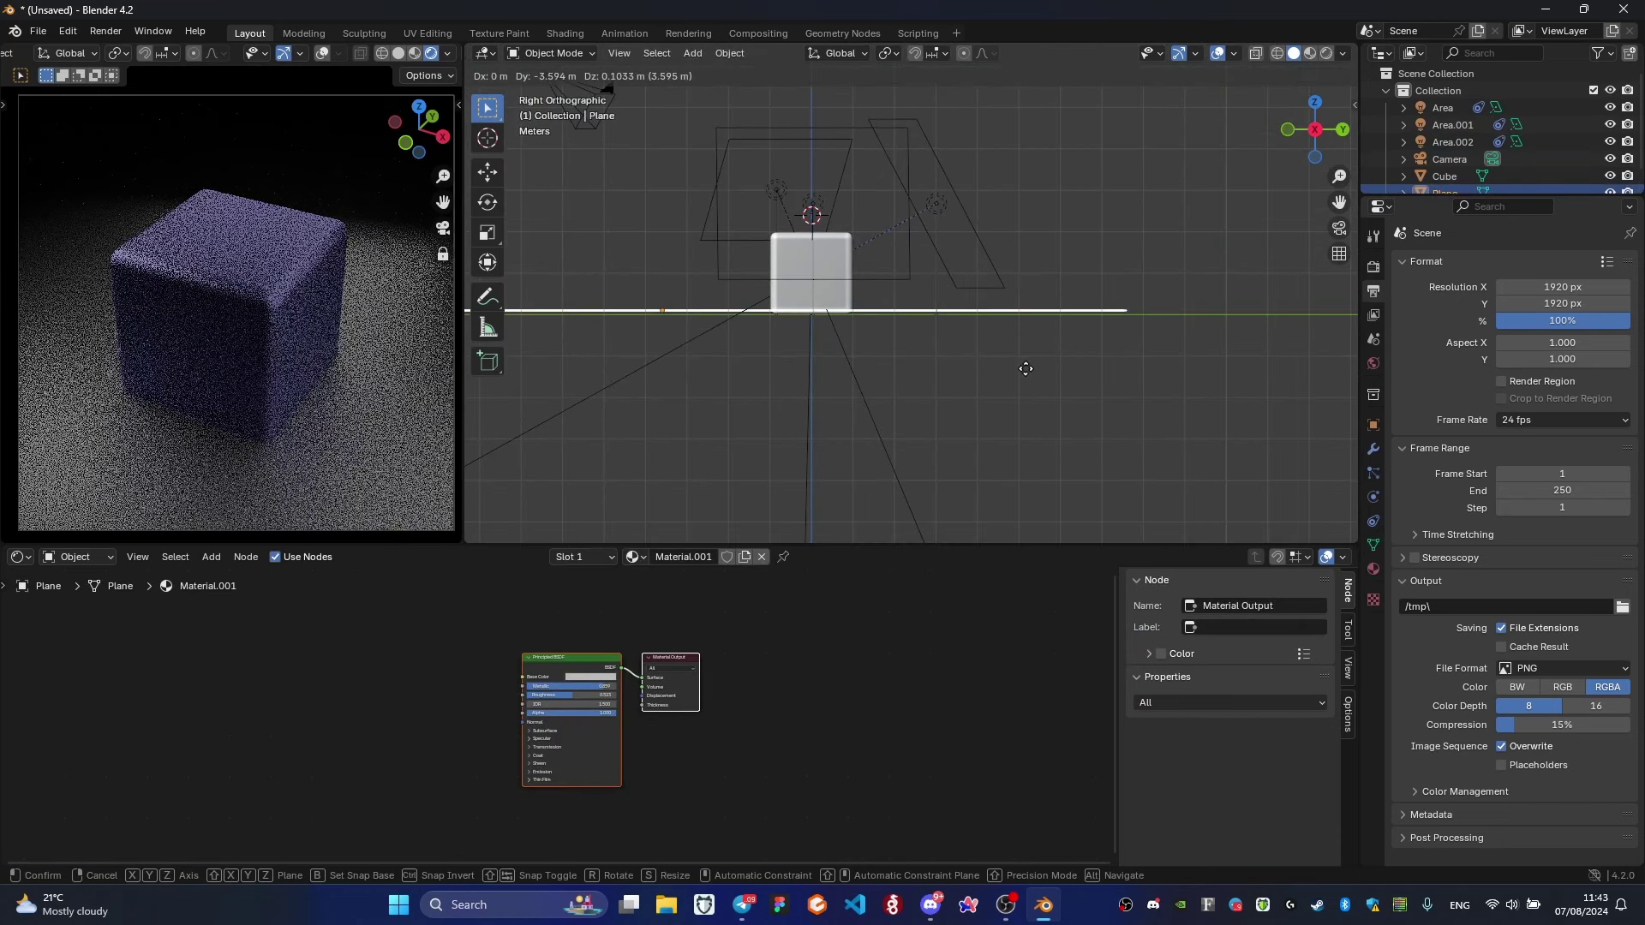
click(844, 379)
middle_drag(844, 380, 942, 368)
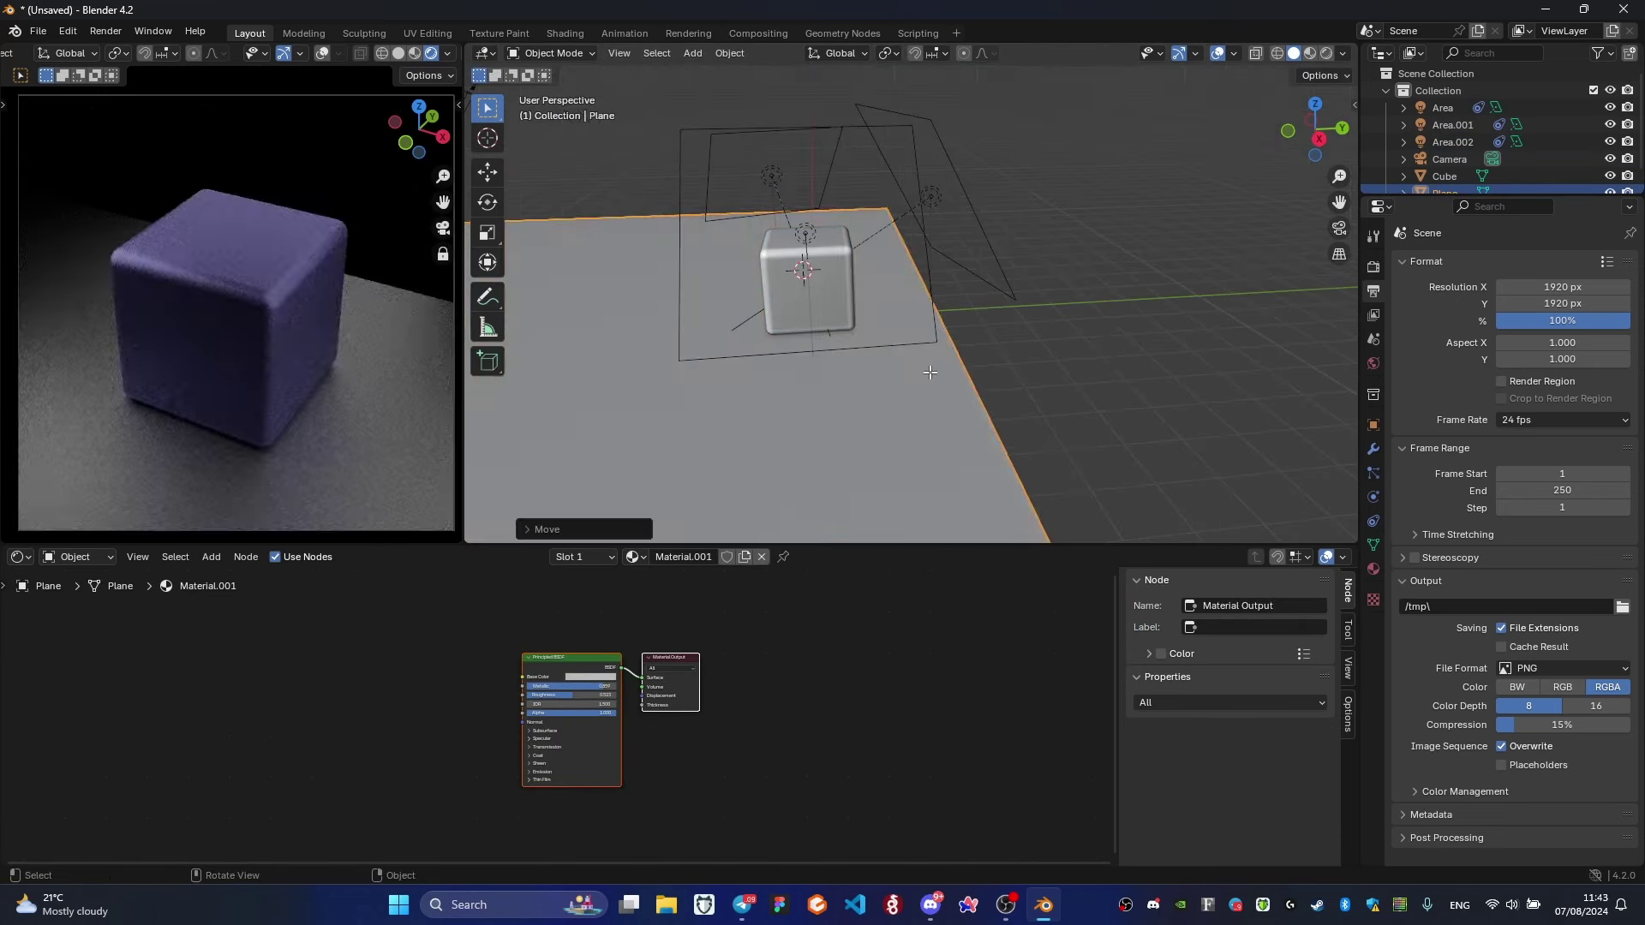
key(Tab)
click(943, 369)
Extrude the plane's far edge straight up along Z into a tall wall.
key(e)
key(z)
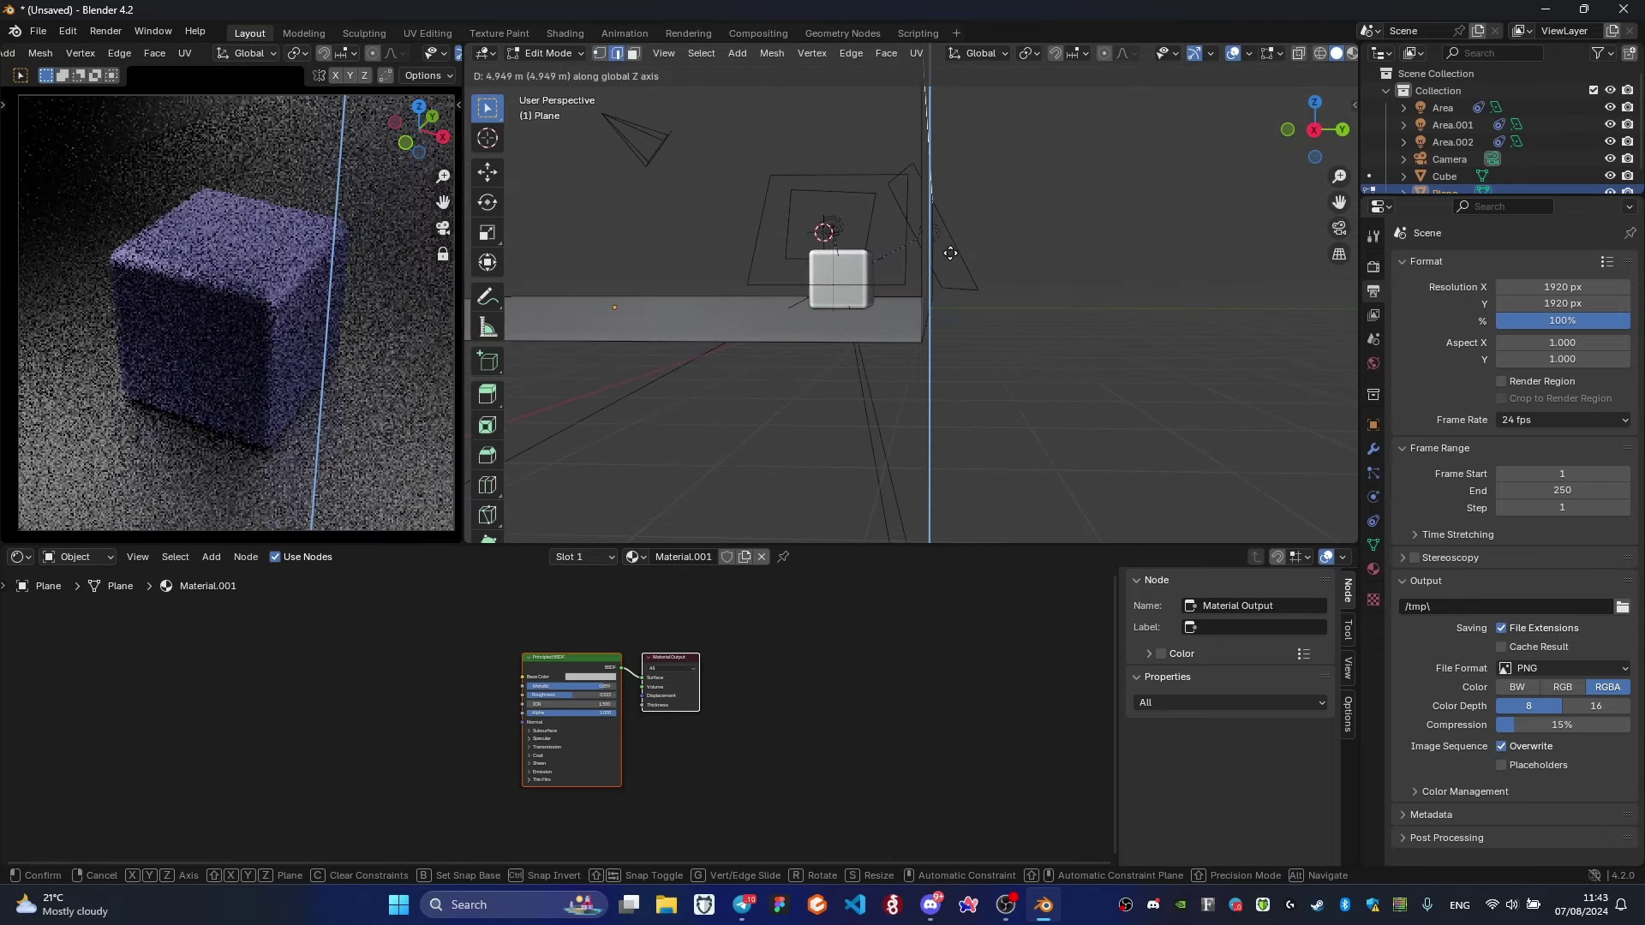
click(948, 253)
middle_drag(948, 253, 949, 339)
Bevel the floor-wall corner into a 9-segment curve and apply Shade Auto Smooth.
key(ctrl+b)
scroll(1028, 330, up, 10)
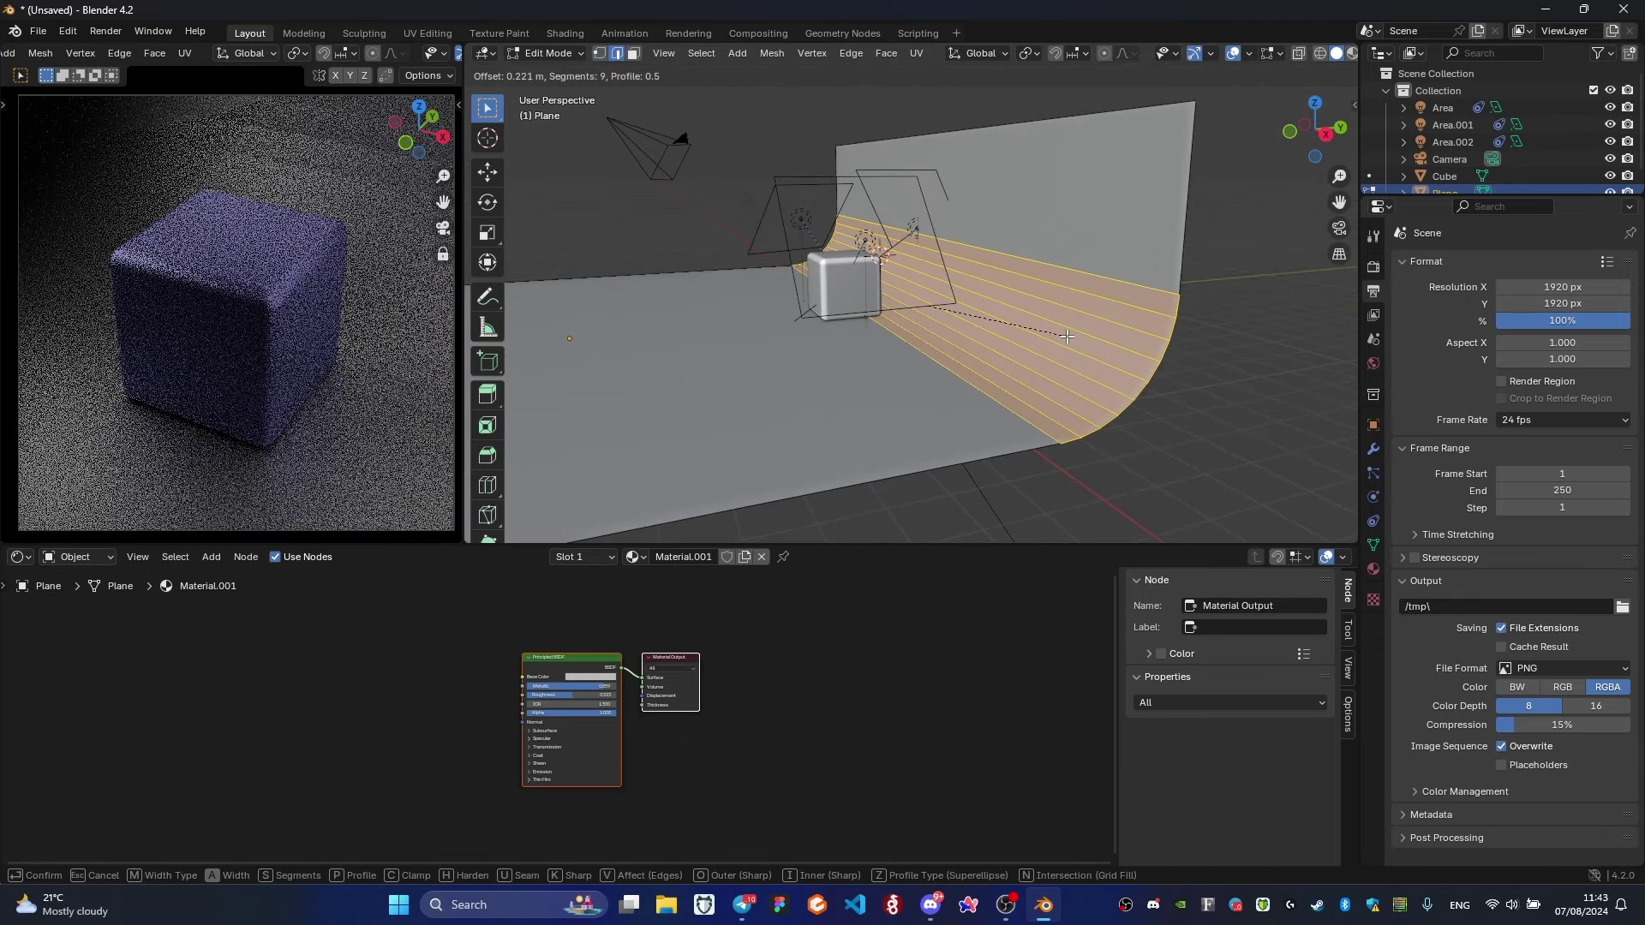
click(1069, 336)
key(Tab)
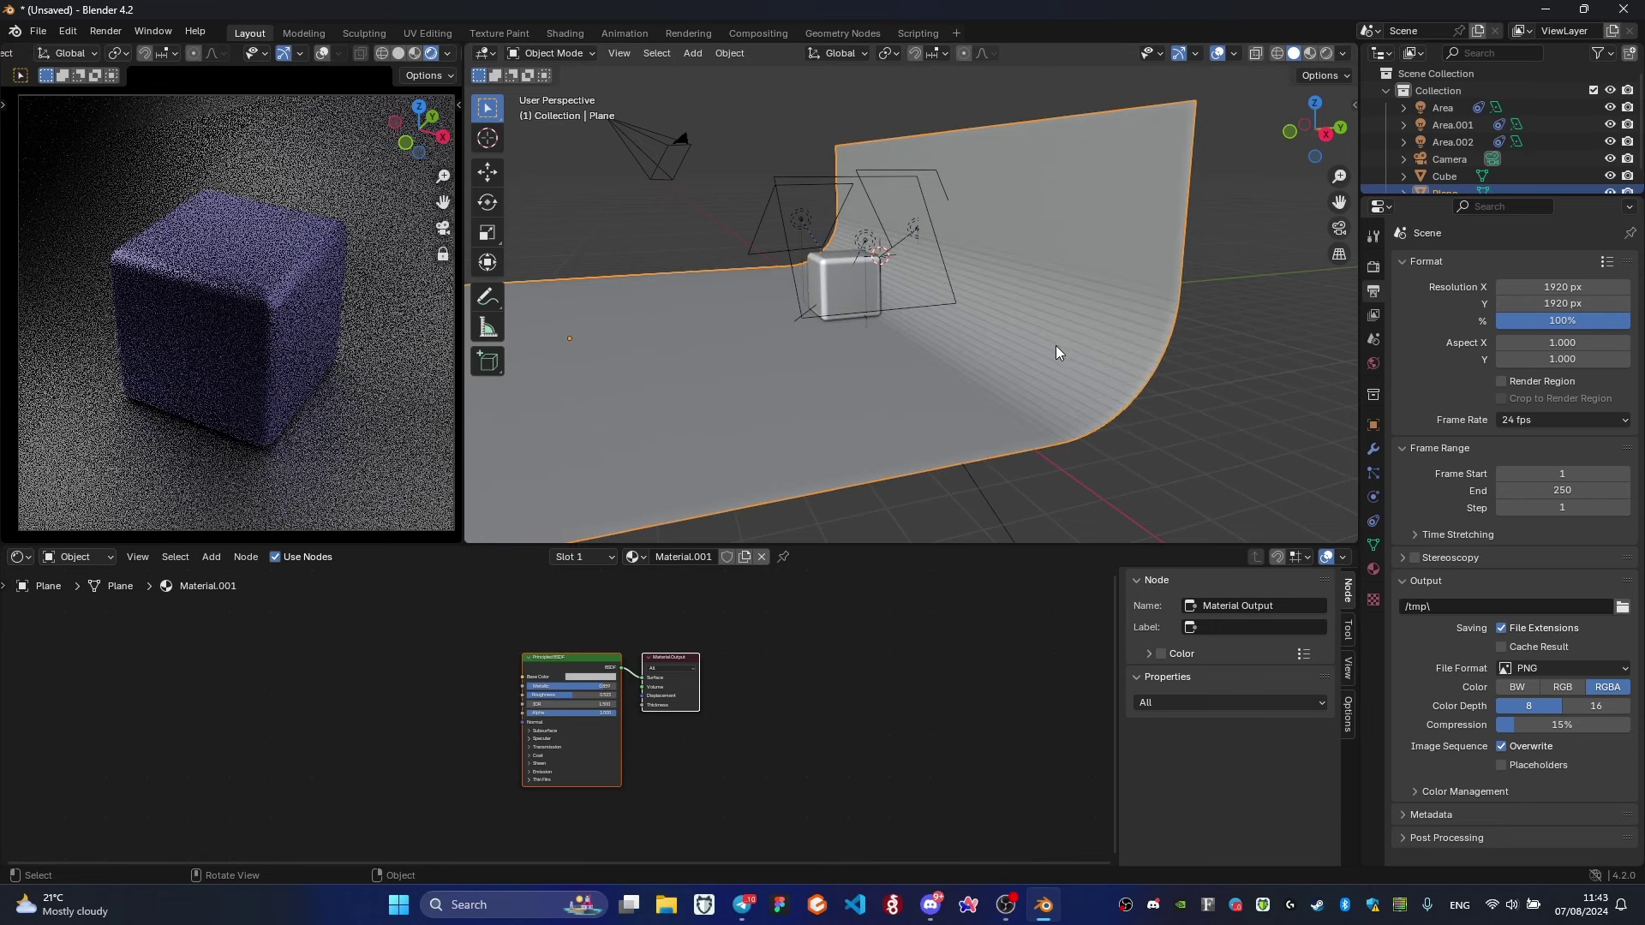
right_click(1056, 347)
click(1045, 358)
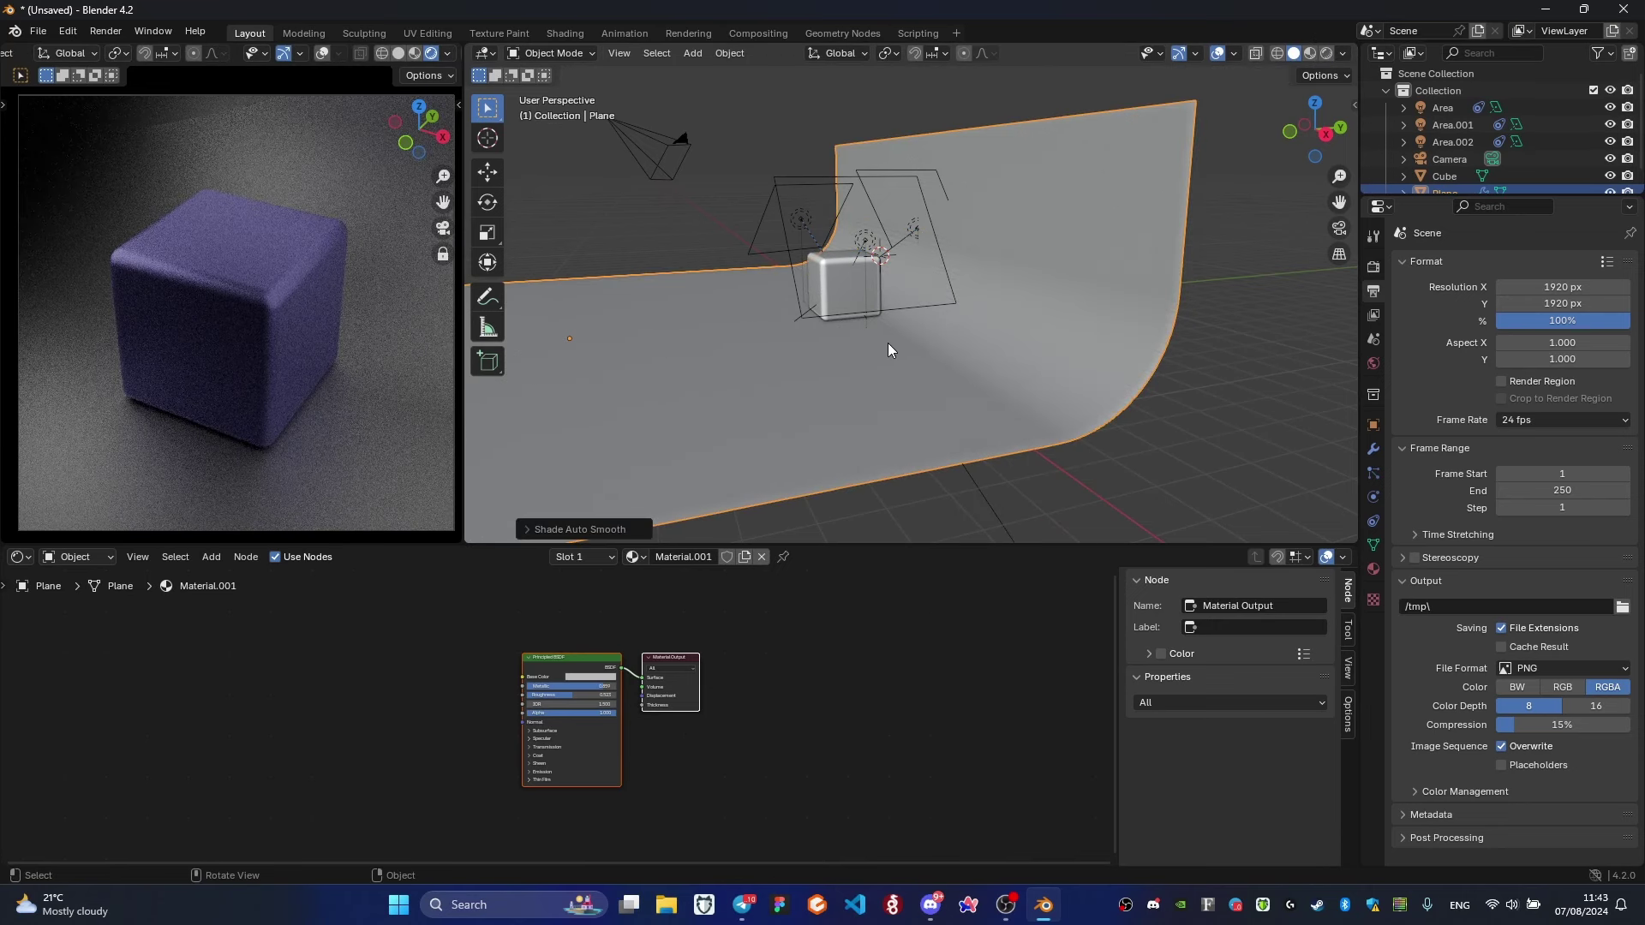
key(KP_3)
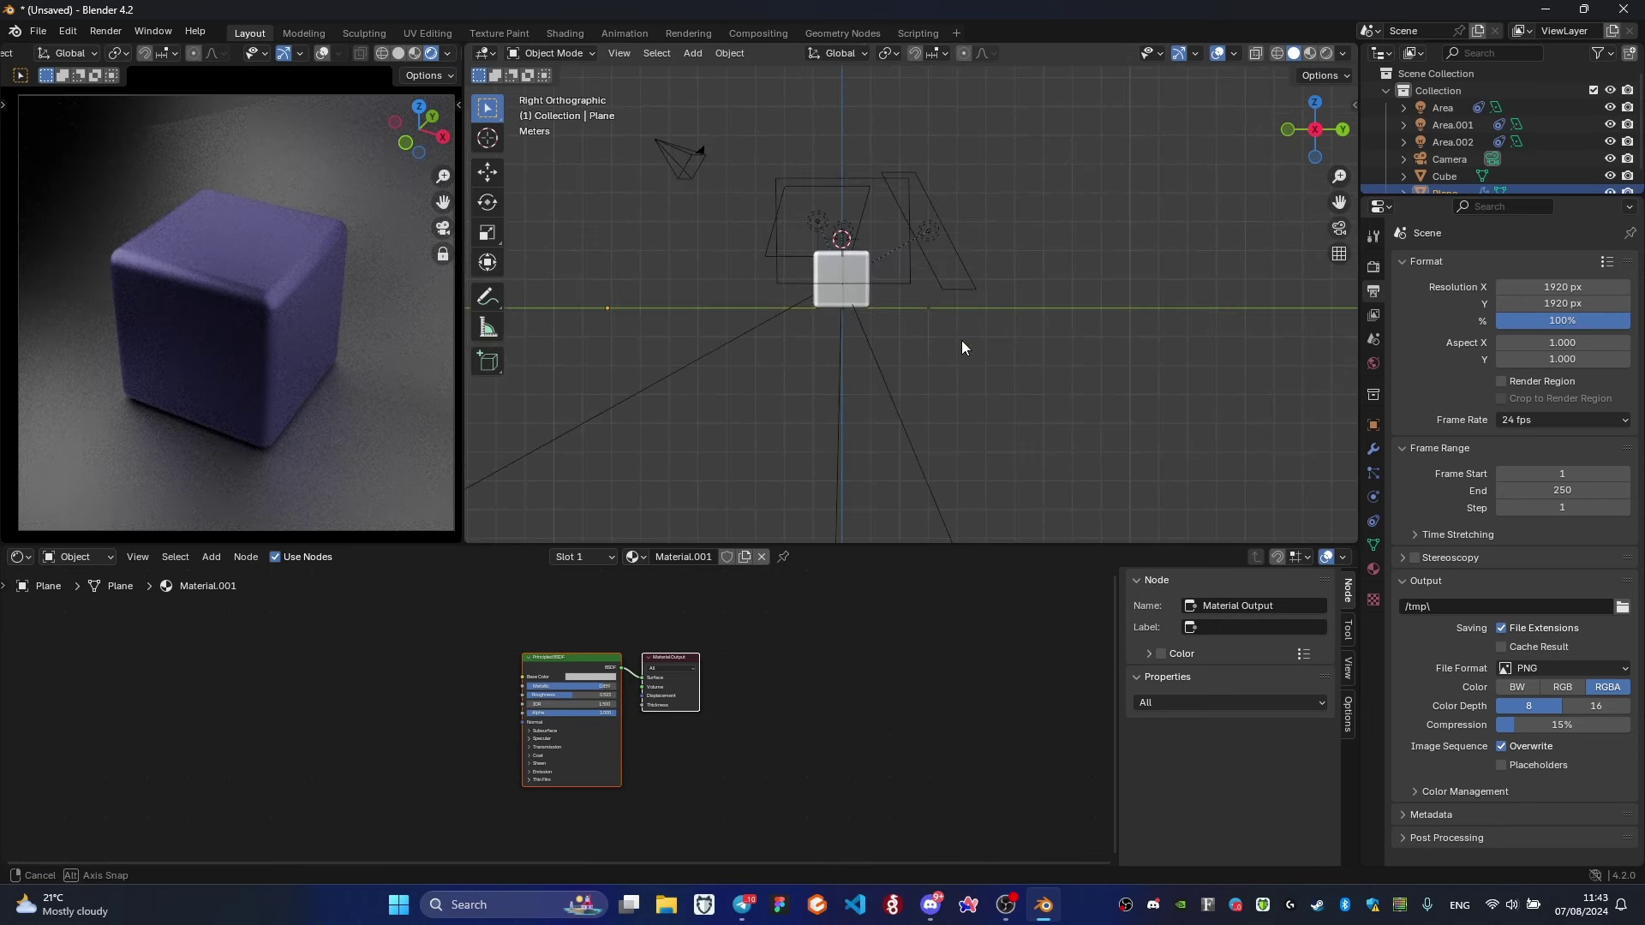
Move the backdrop plane to a new position.
key(g)
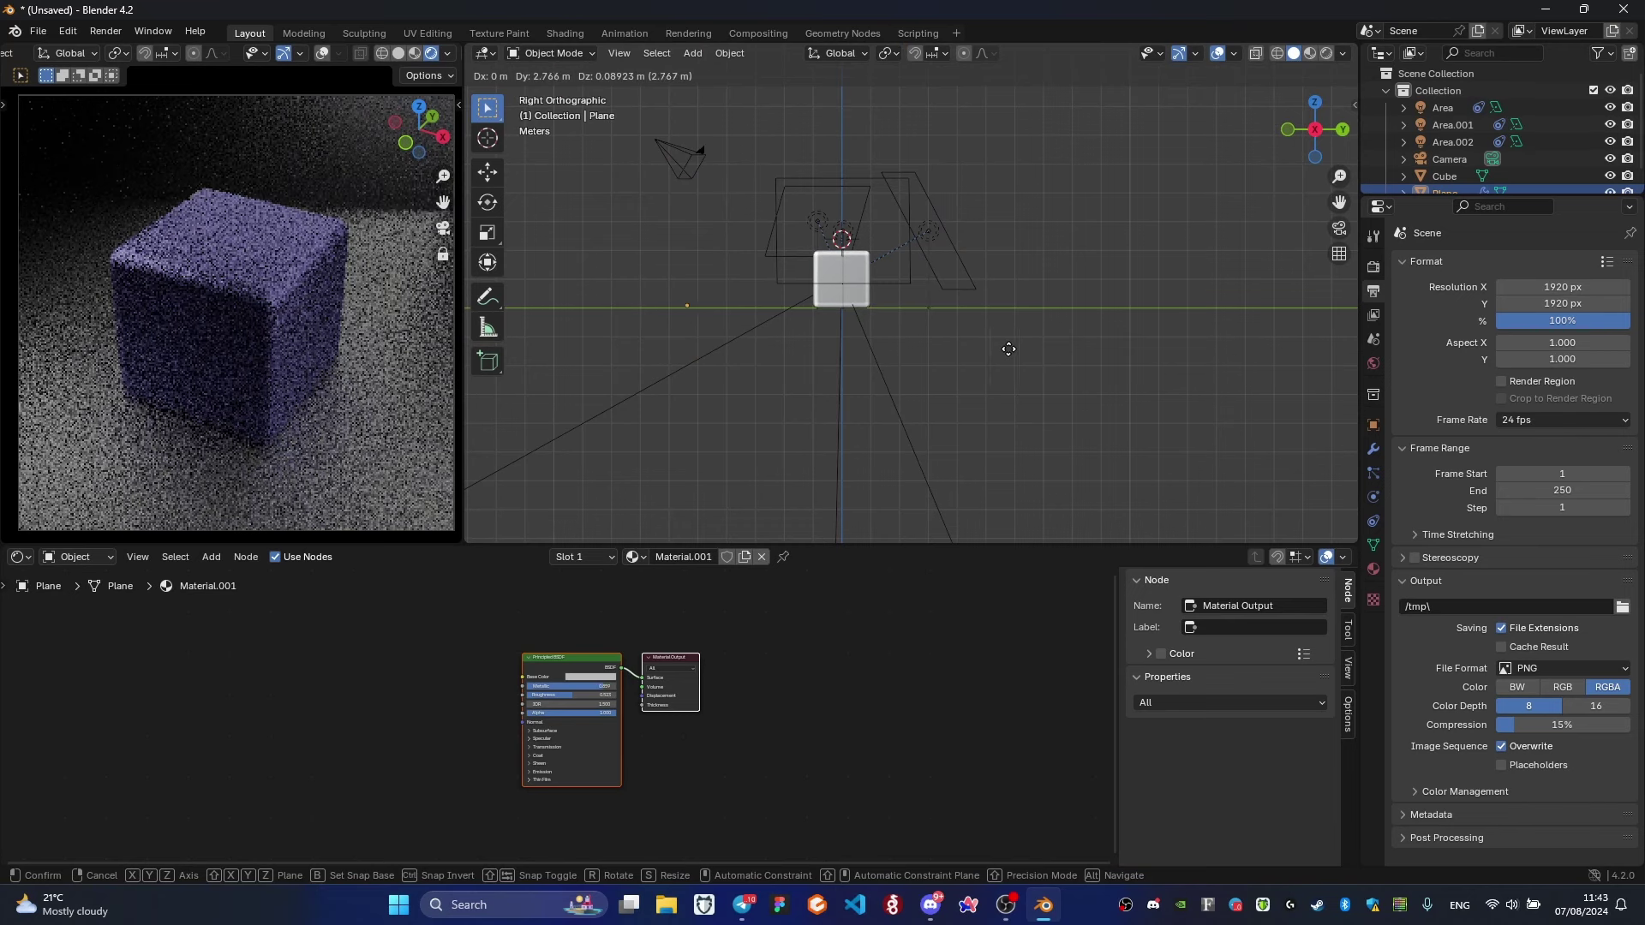
click(1039, 349)
mouse_move(935, 334)
middle_down()
mouse_move(1031, 389)
mouse_move(893, 229)
middle_up()
Delete the third area light, Area.002, leaving two area lights.
click(893, 229)
key(KP_7)
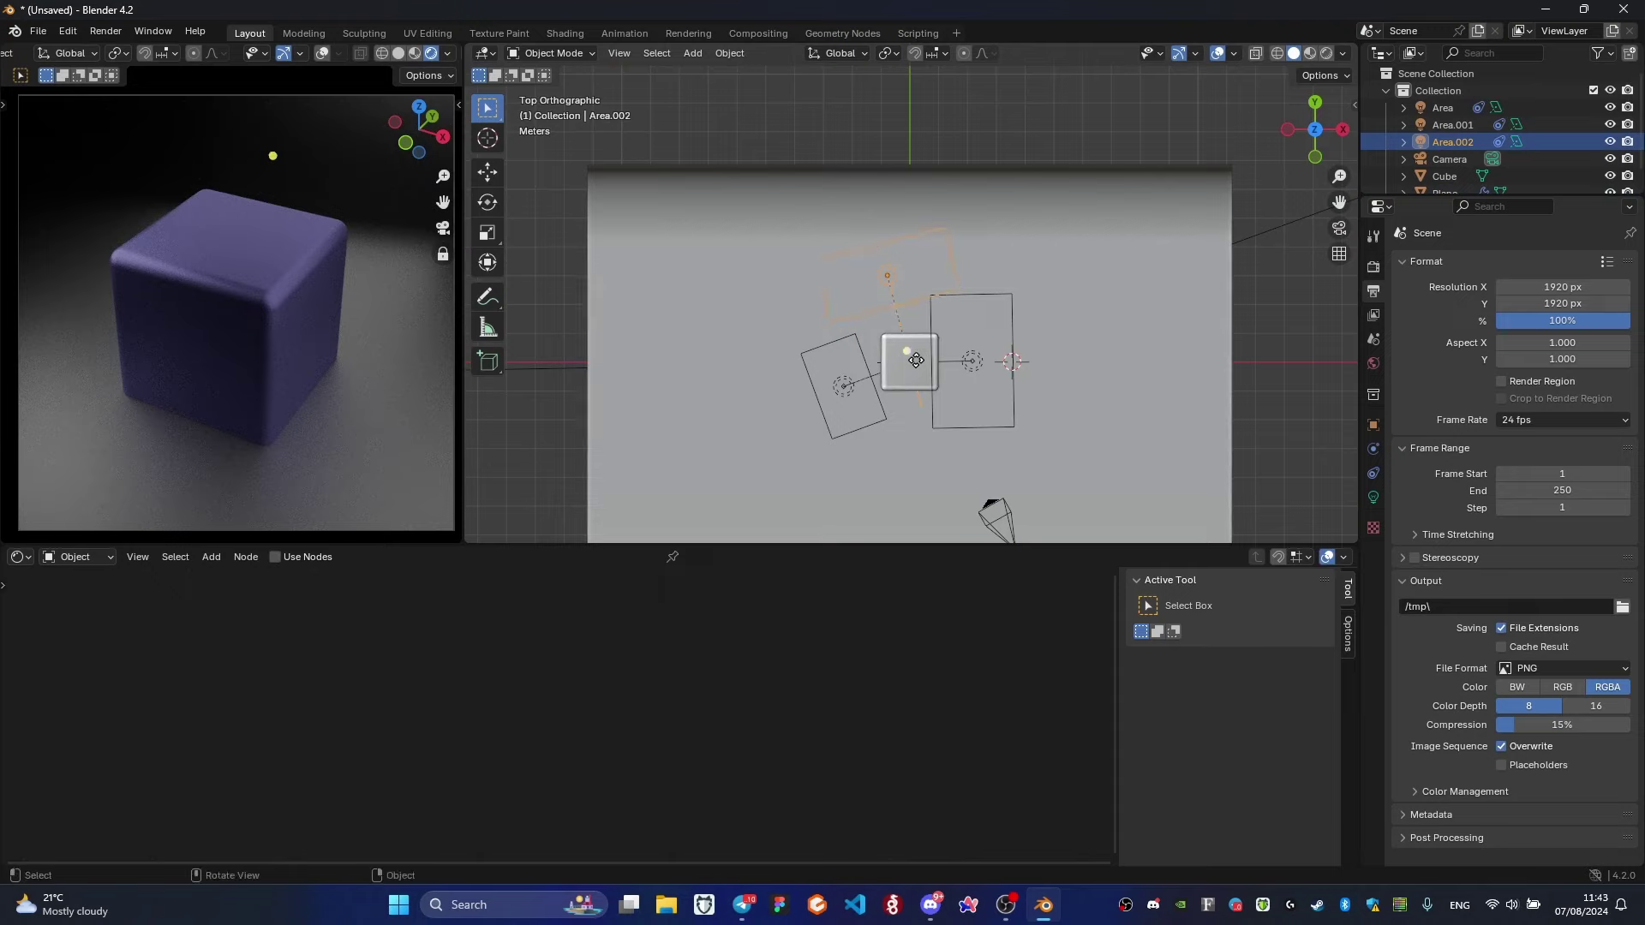
key(Delete)
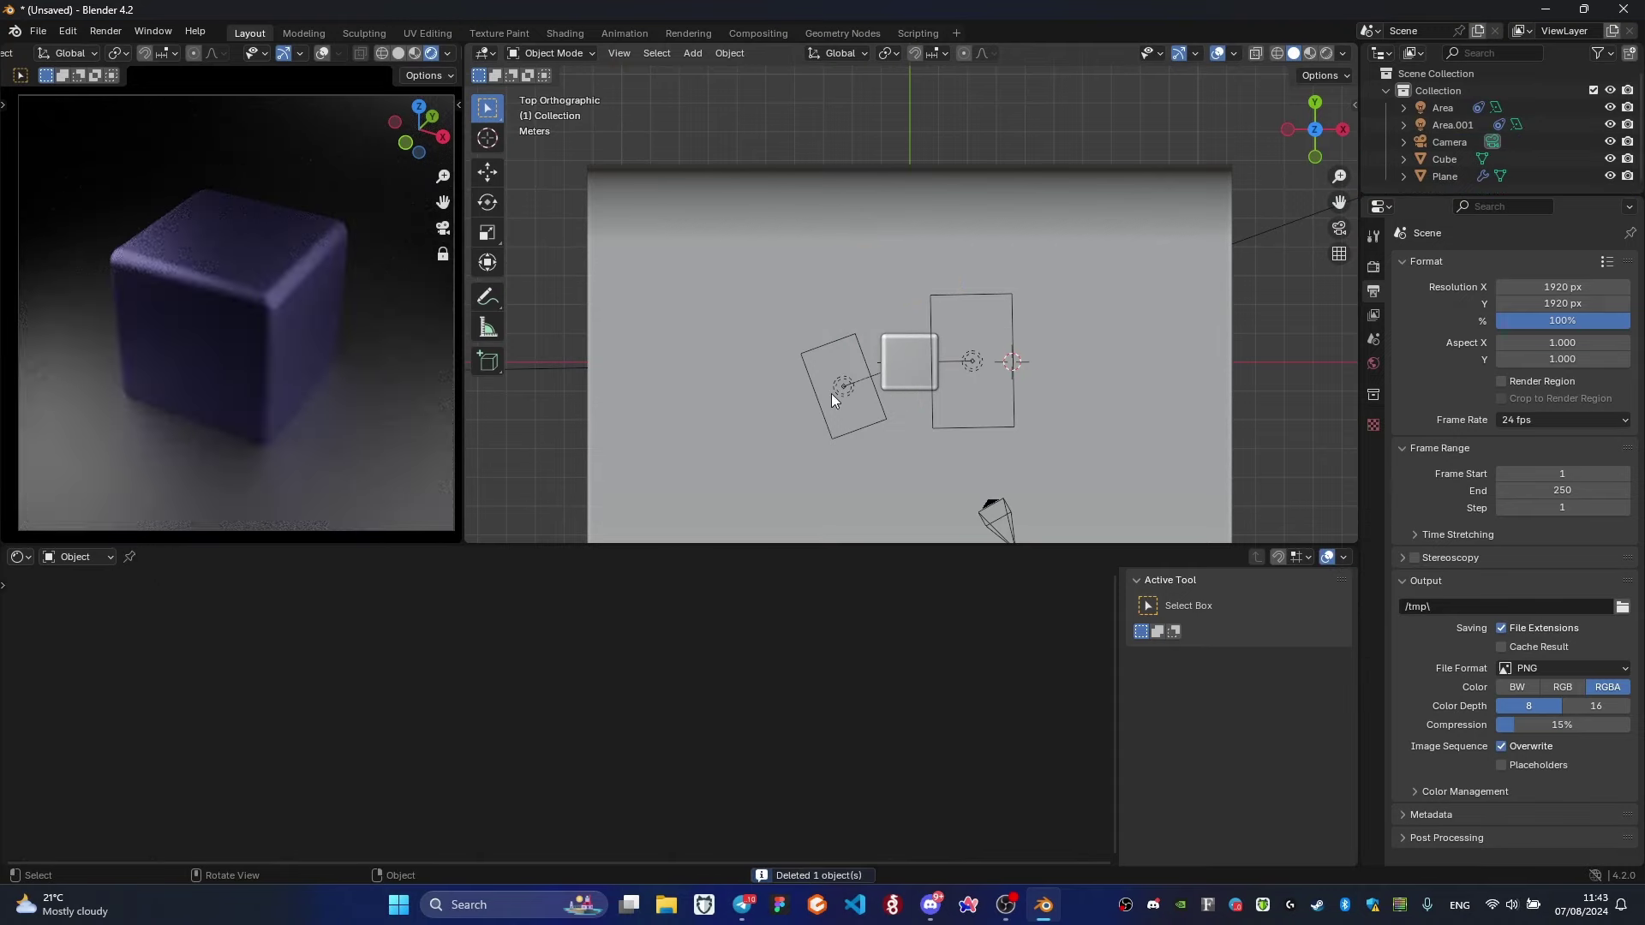
Move the Area.001 light to a new spot in top view.
click(832, 393)
key(g)
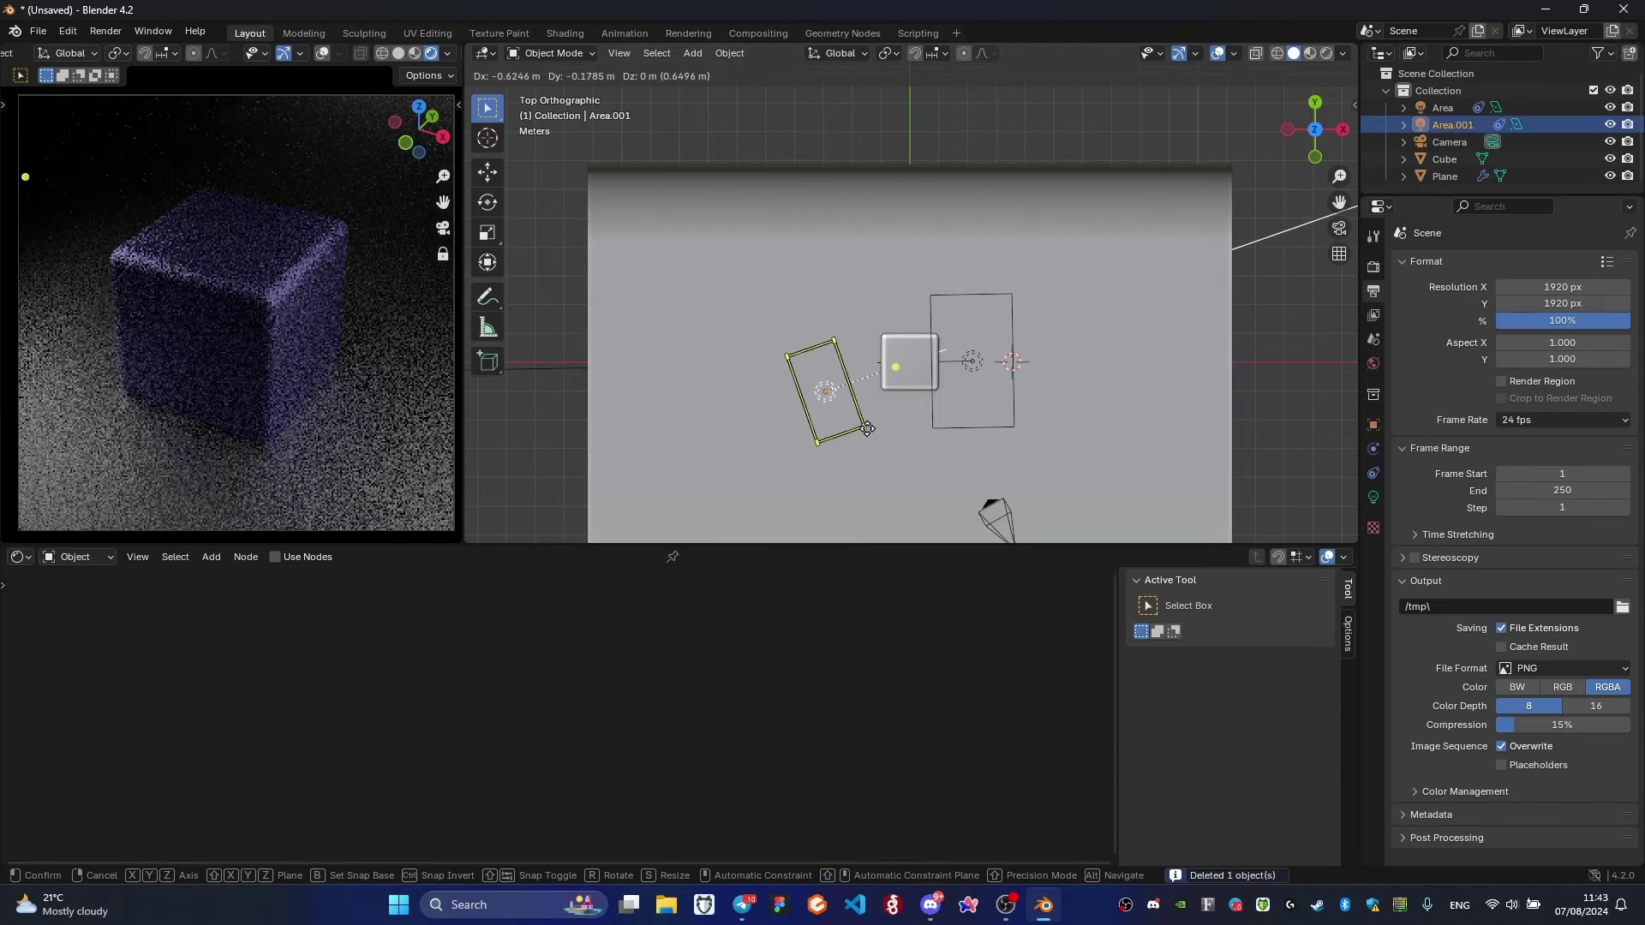
click(914, 449)
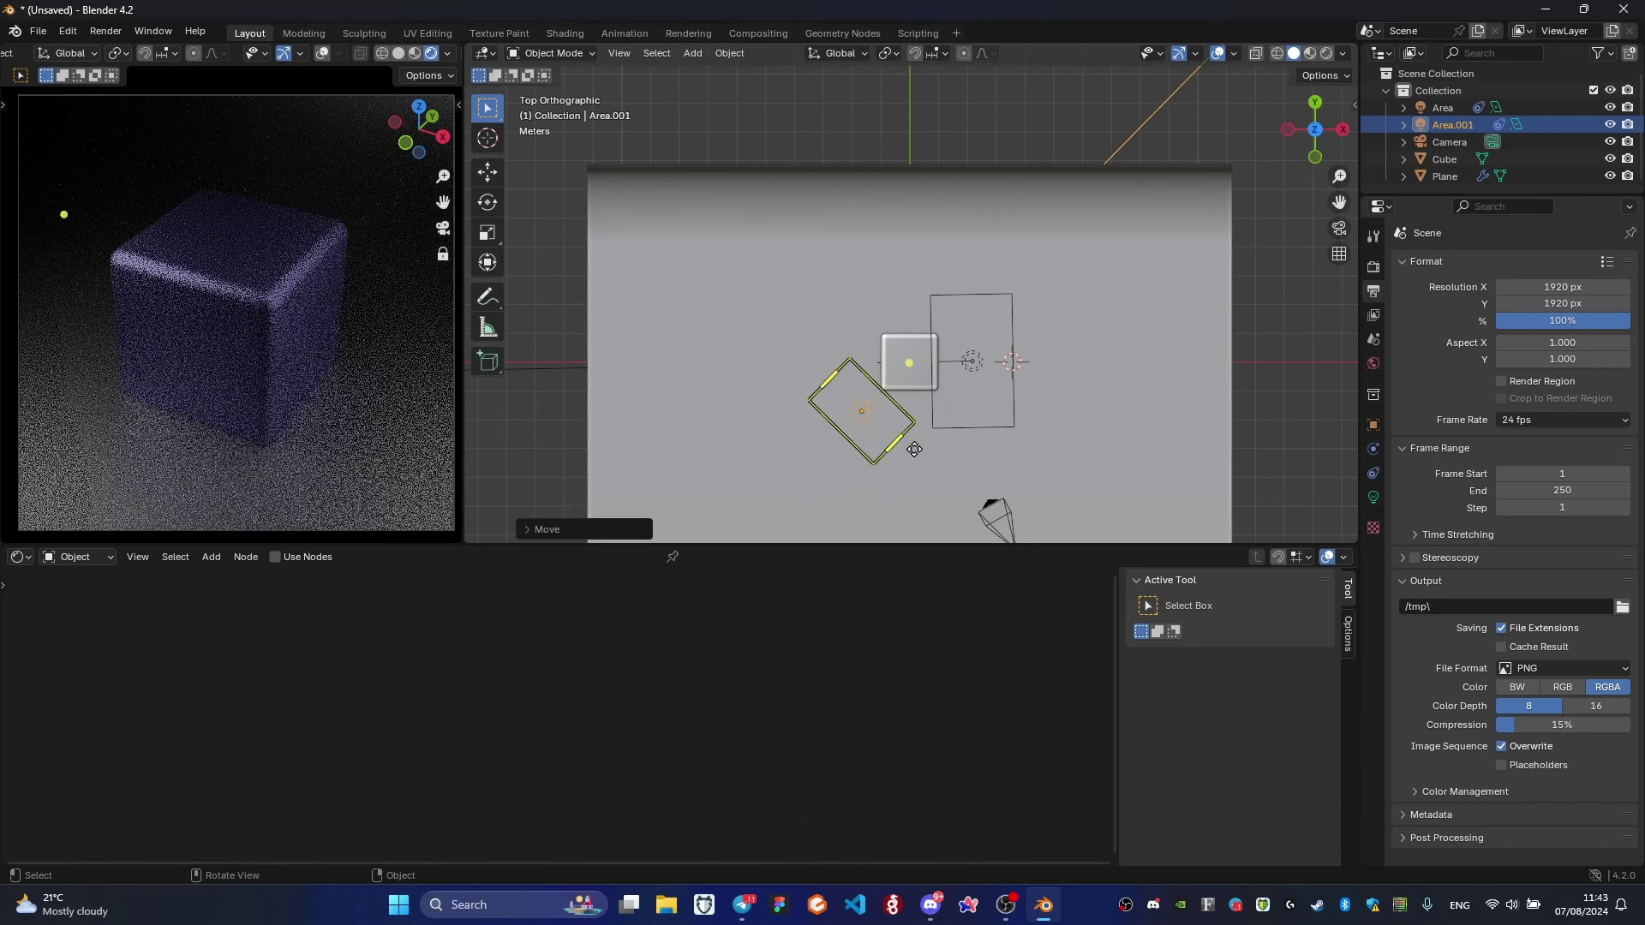
middle_drag(915, 449, 1035, 286)
Reposition the backdrop plane from the front orthographic view.
click(1036, 286)
key(KP_1)
key(g)
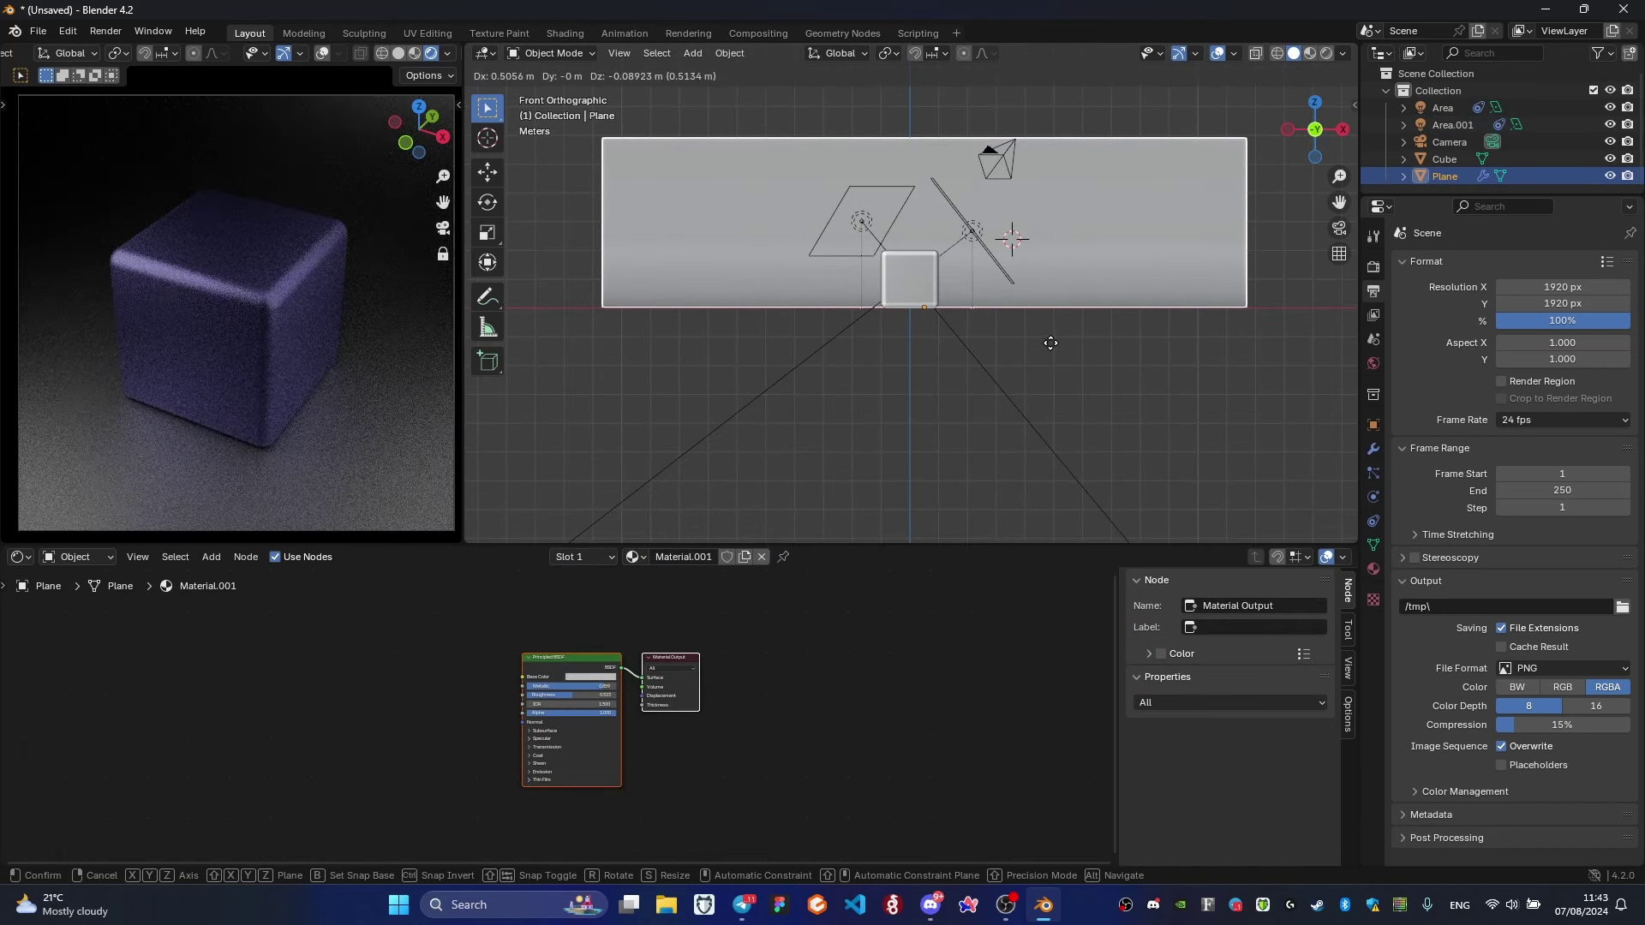
click(1051, 341)
Nudge Area.001 slightly and give the outliner more vertical room.
click(873, 217)
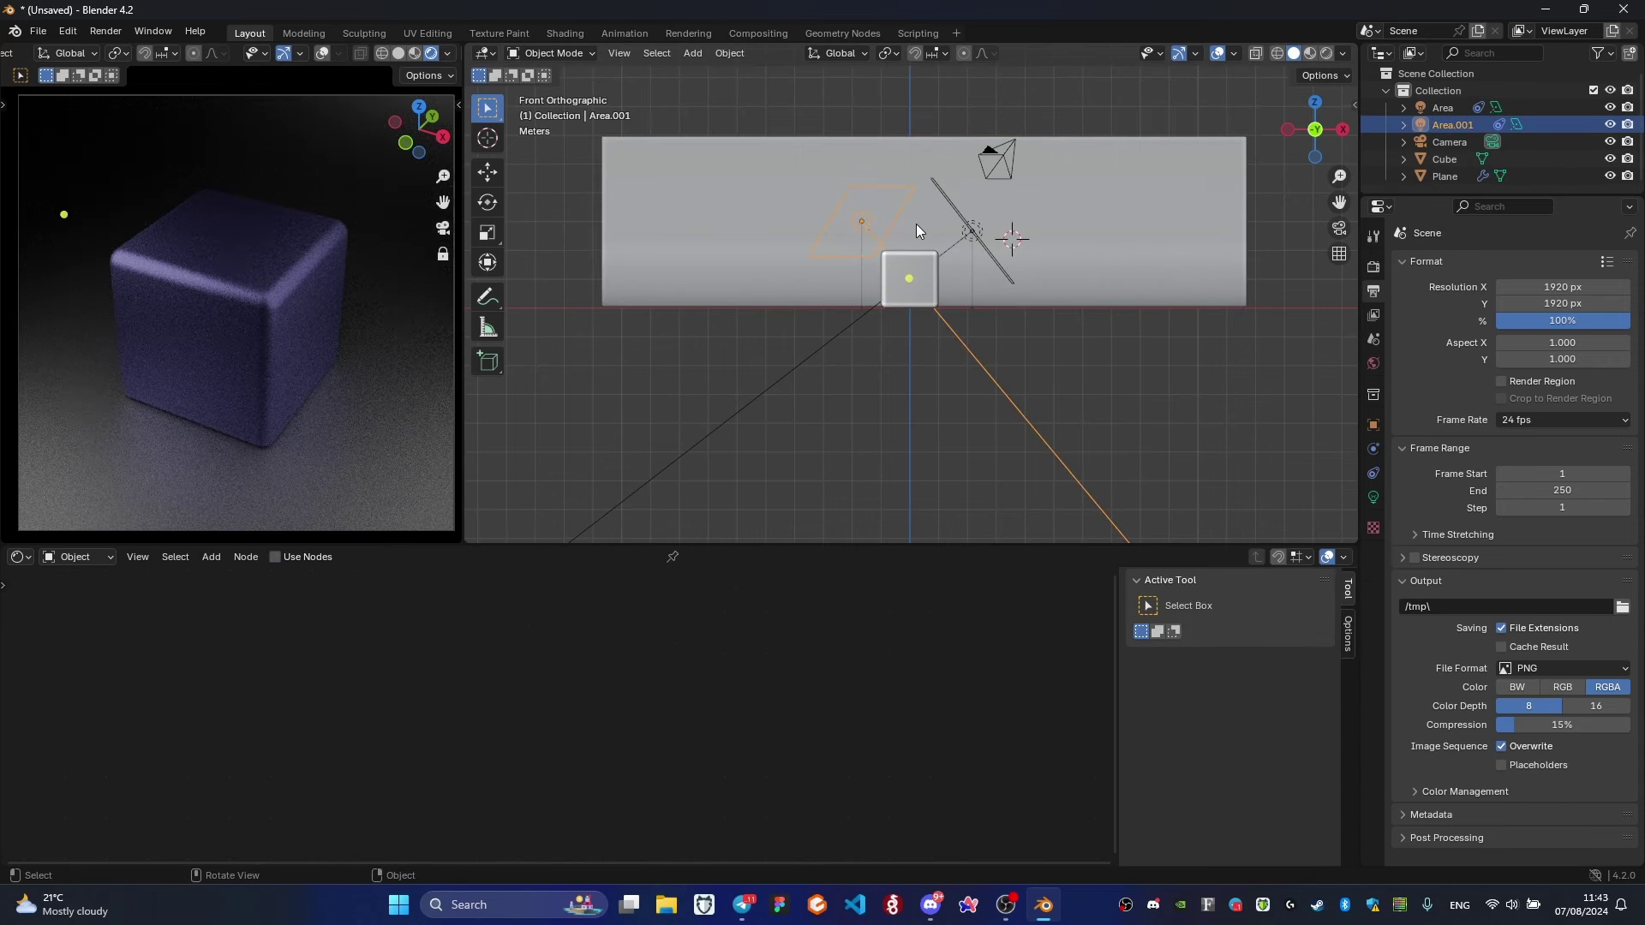
key(g)
click(925, 230)
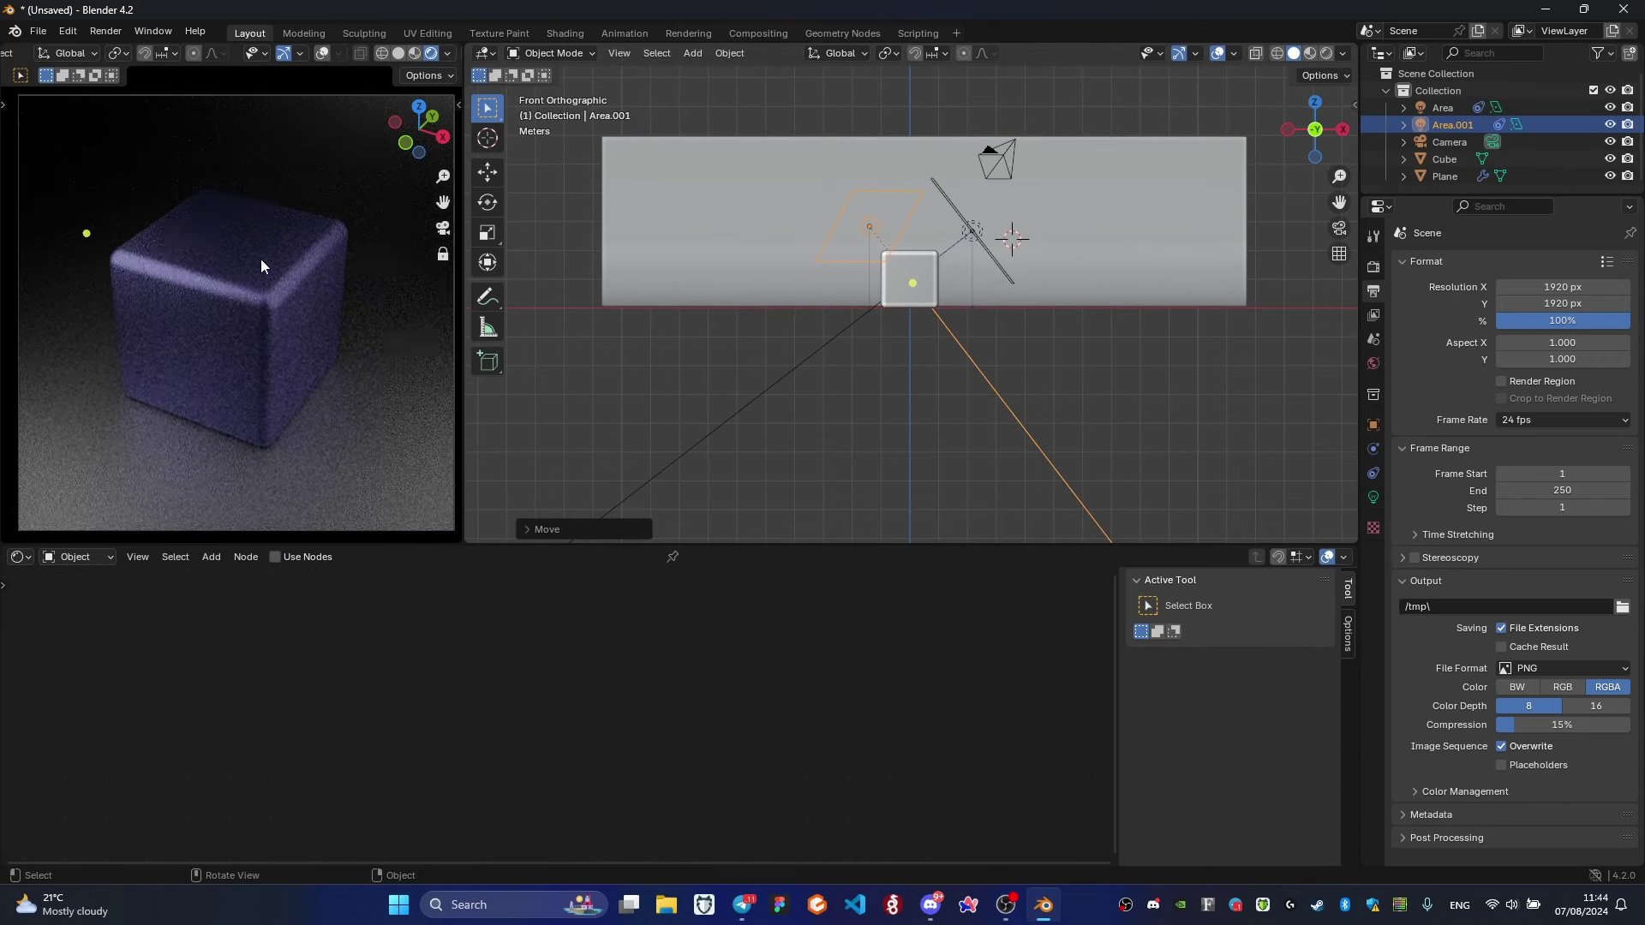
middle_drag(857, 385, 985, 343)
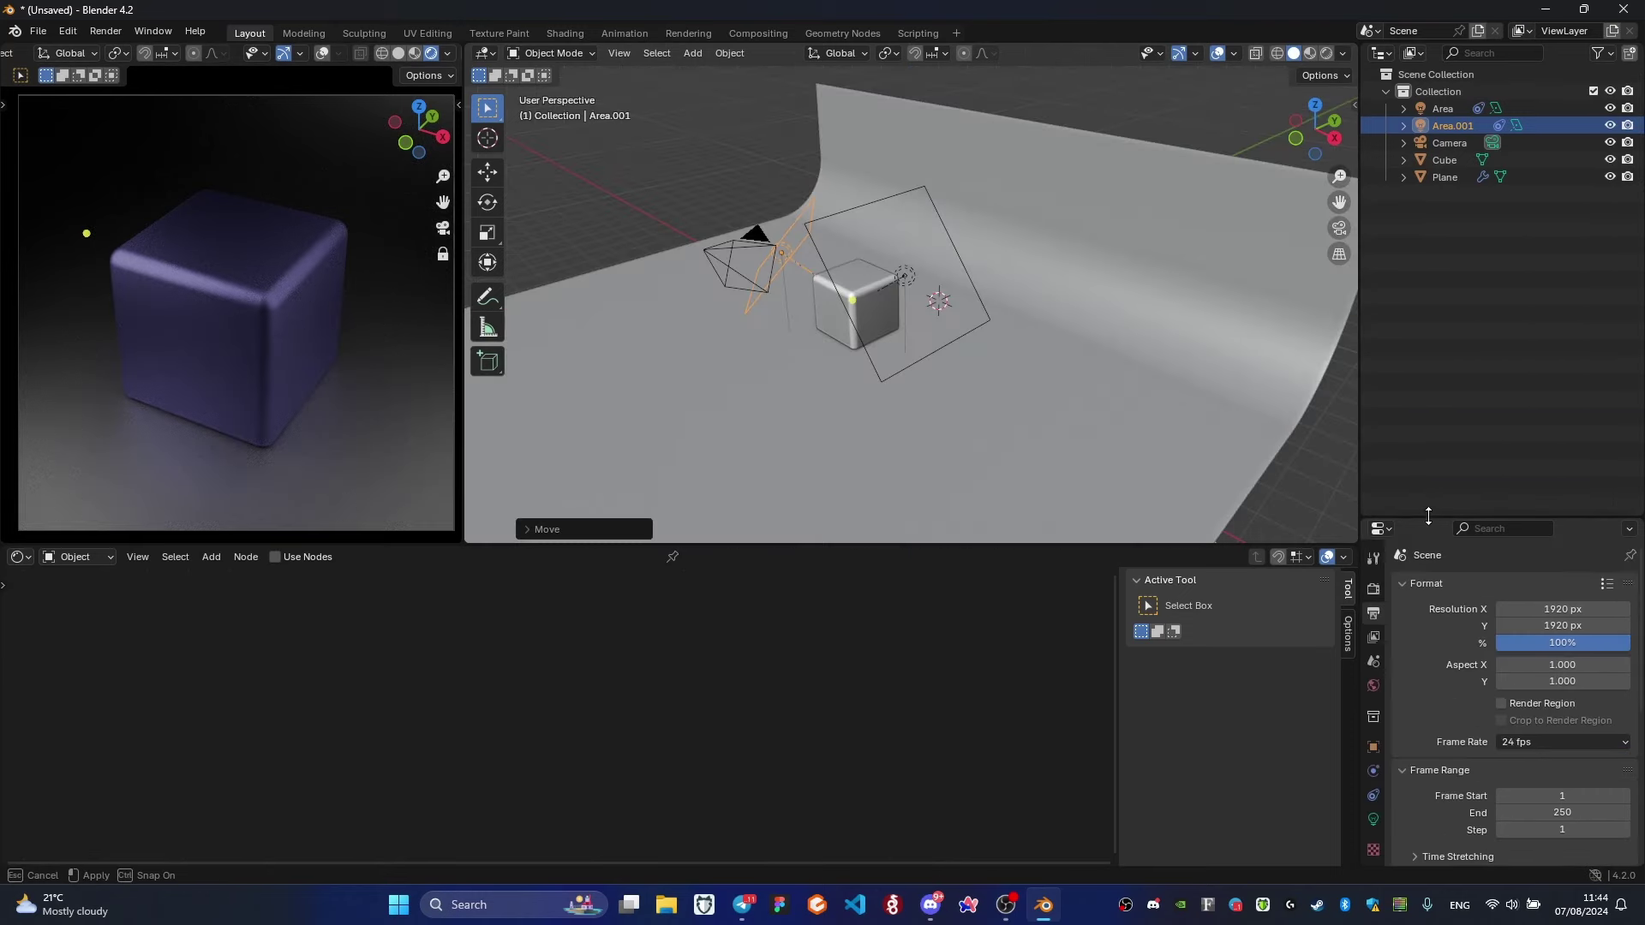
drag(1407, 193, 1408, 274)
Enlarge the Area light, move it opposite Area.001, then shrink it to about 0.89.
click(915, 269)
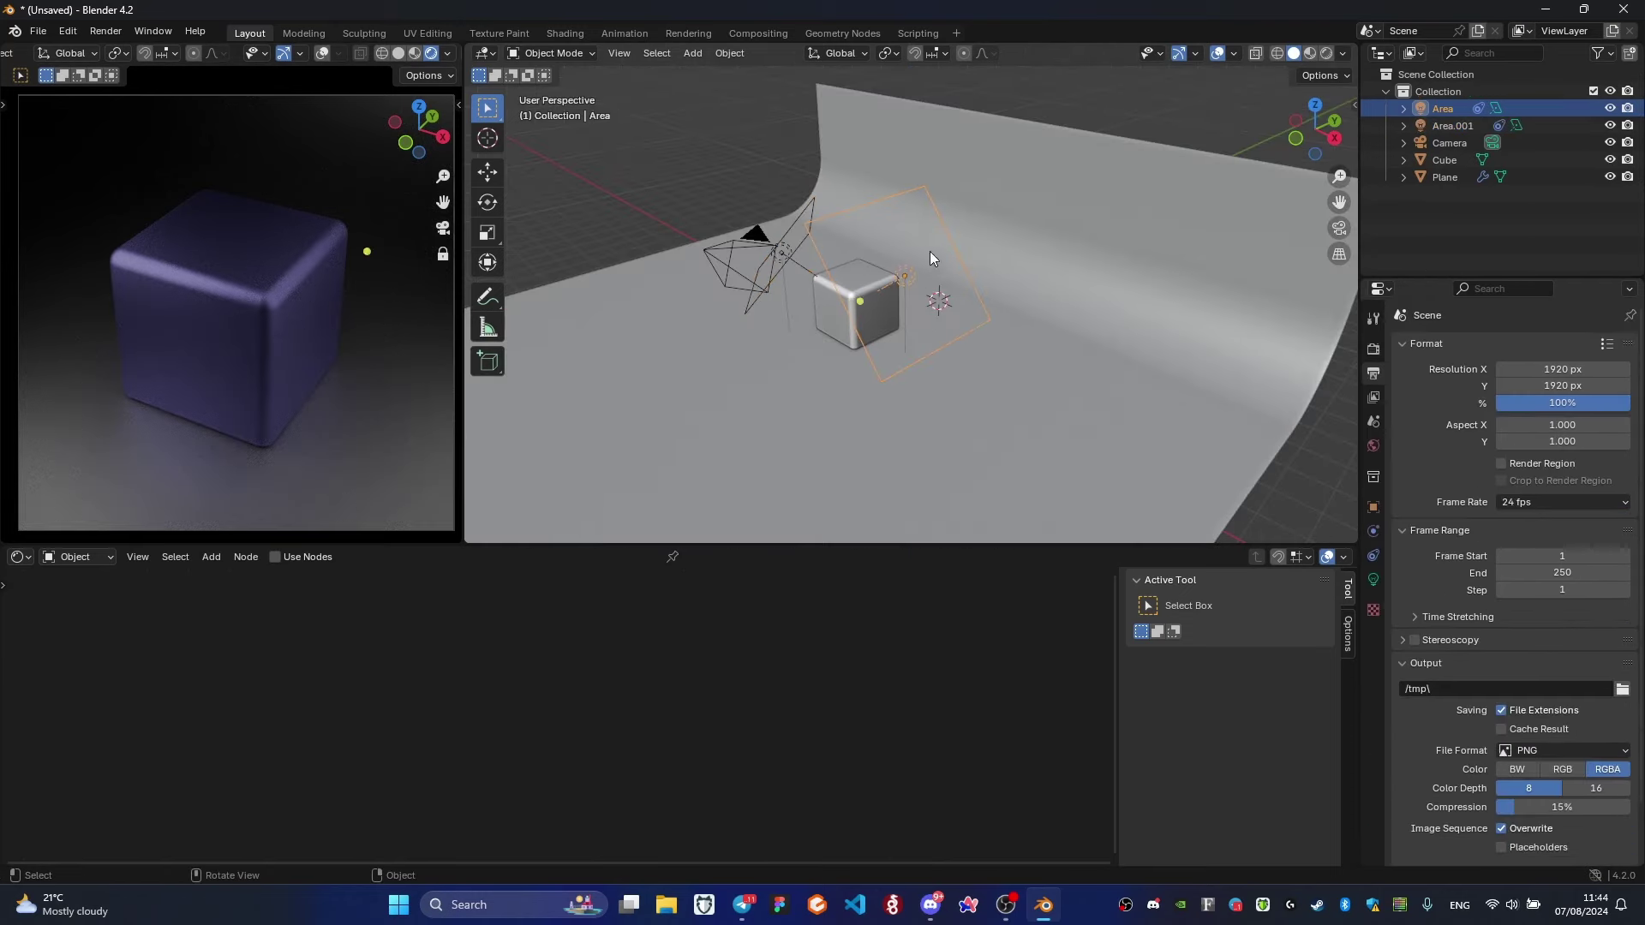
middle_drag(928, 250, 870, 358)
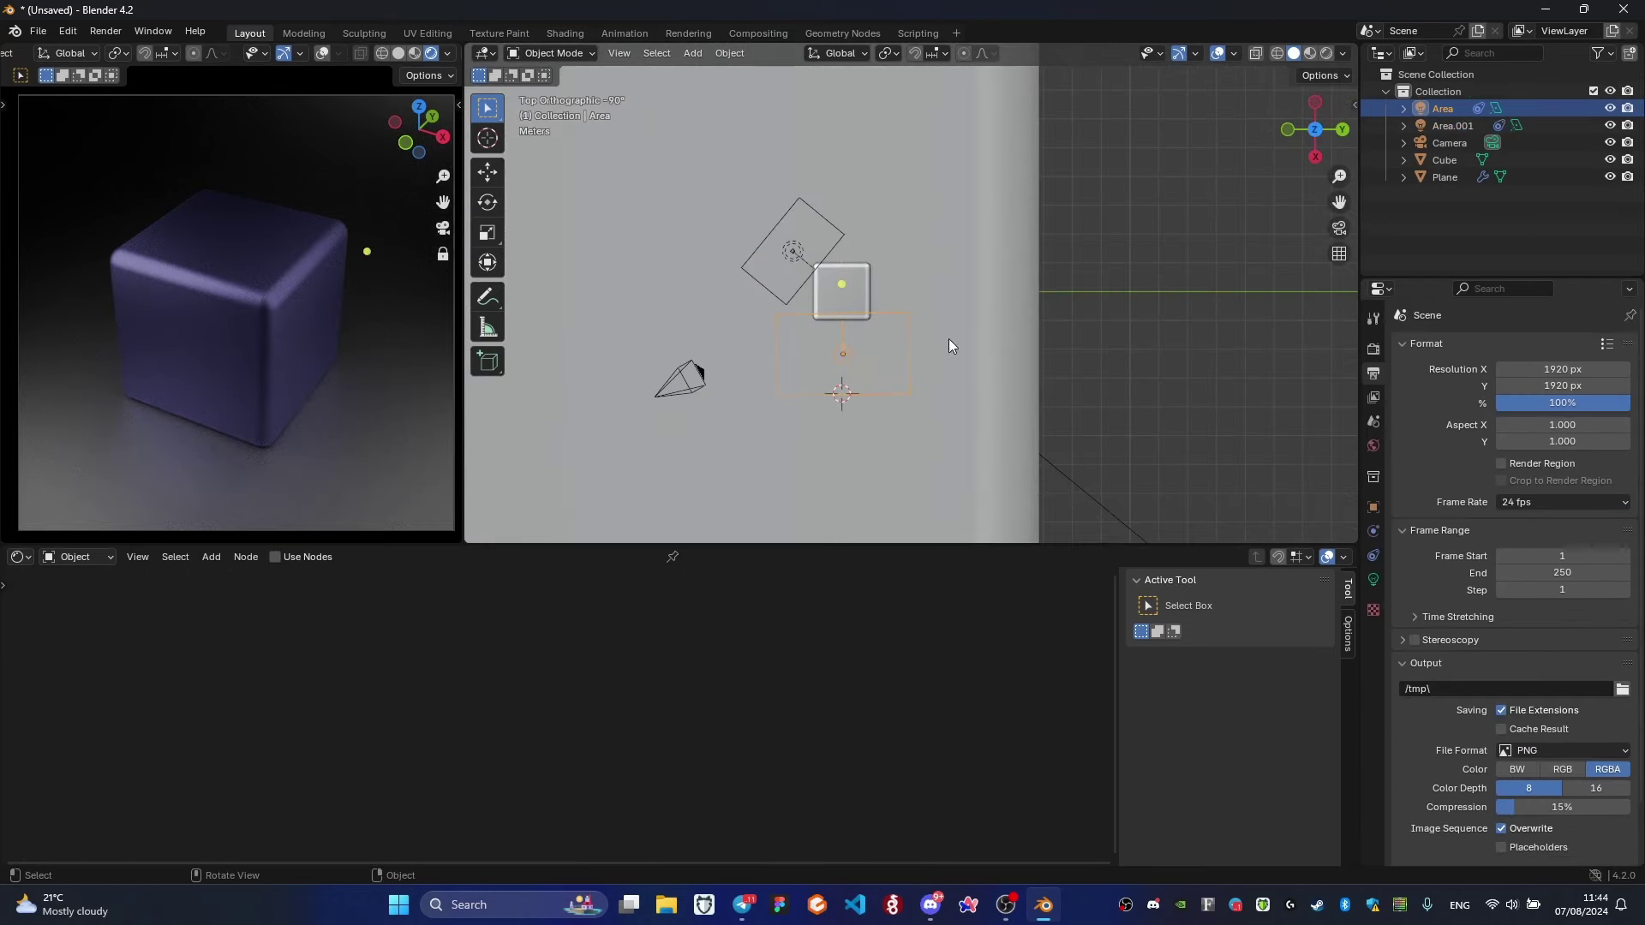
key(s)
click(909, 365)
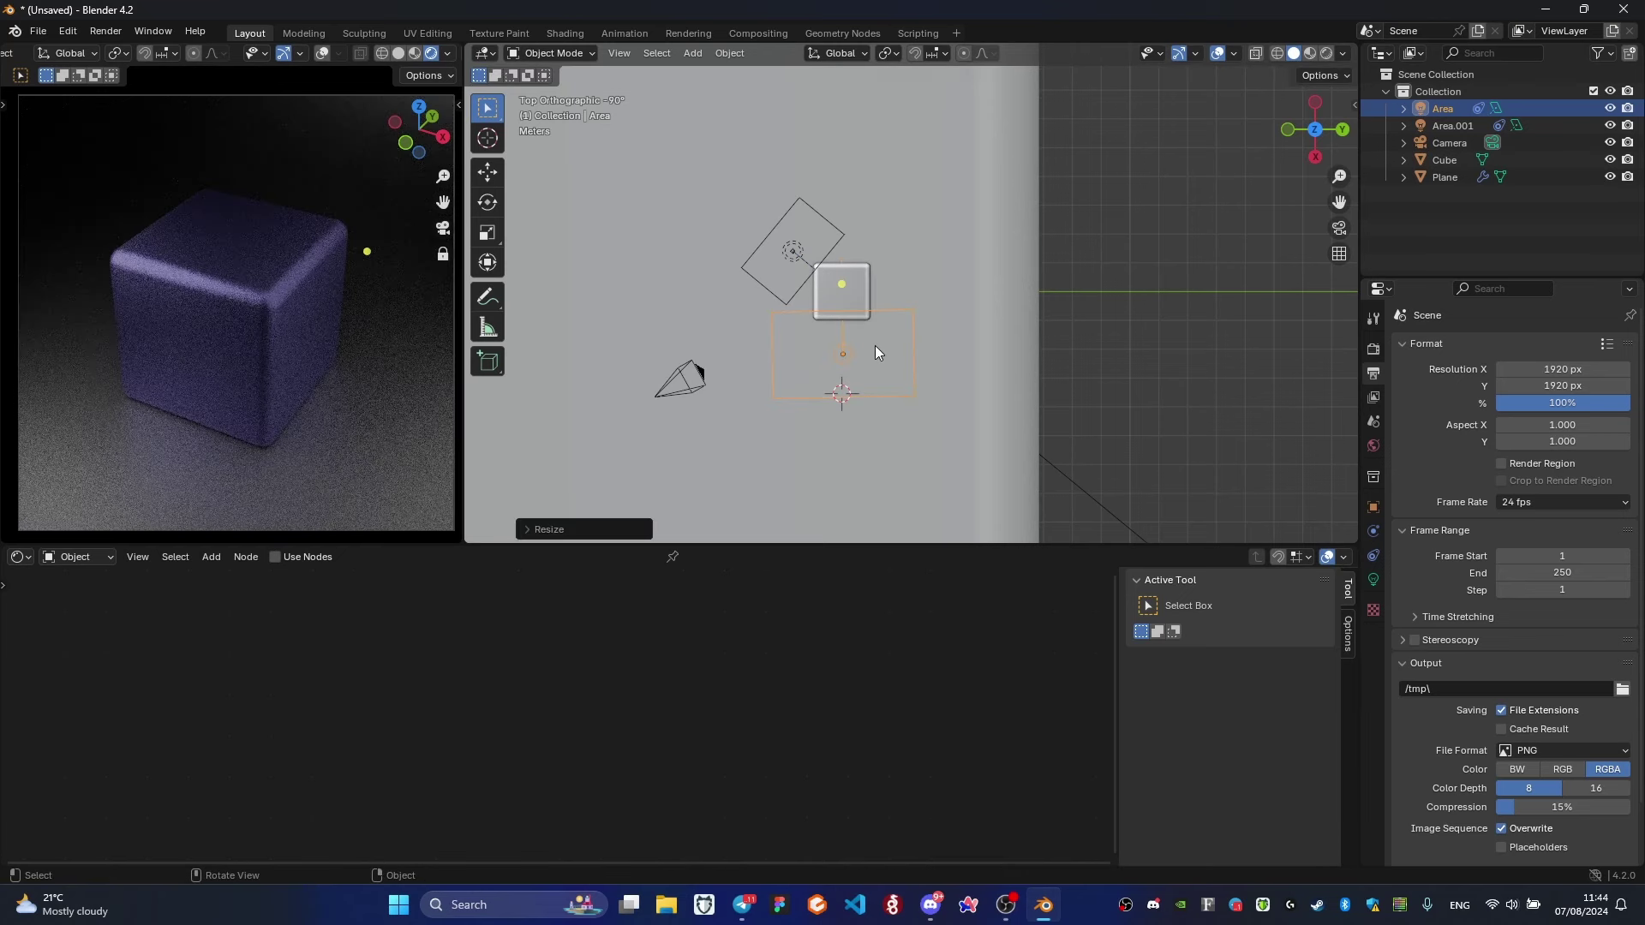
key(g)
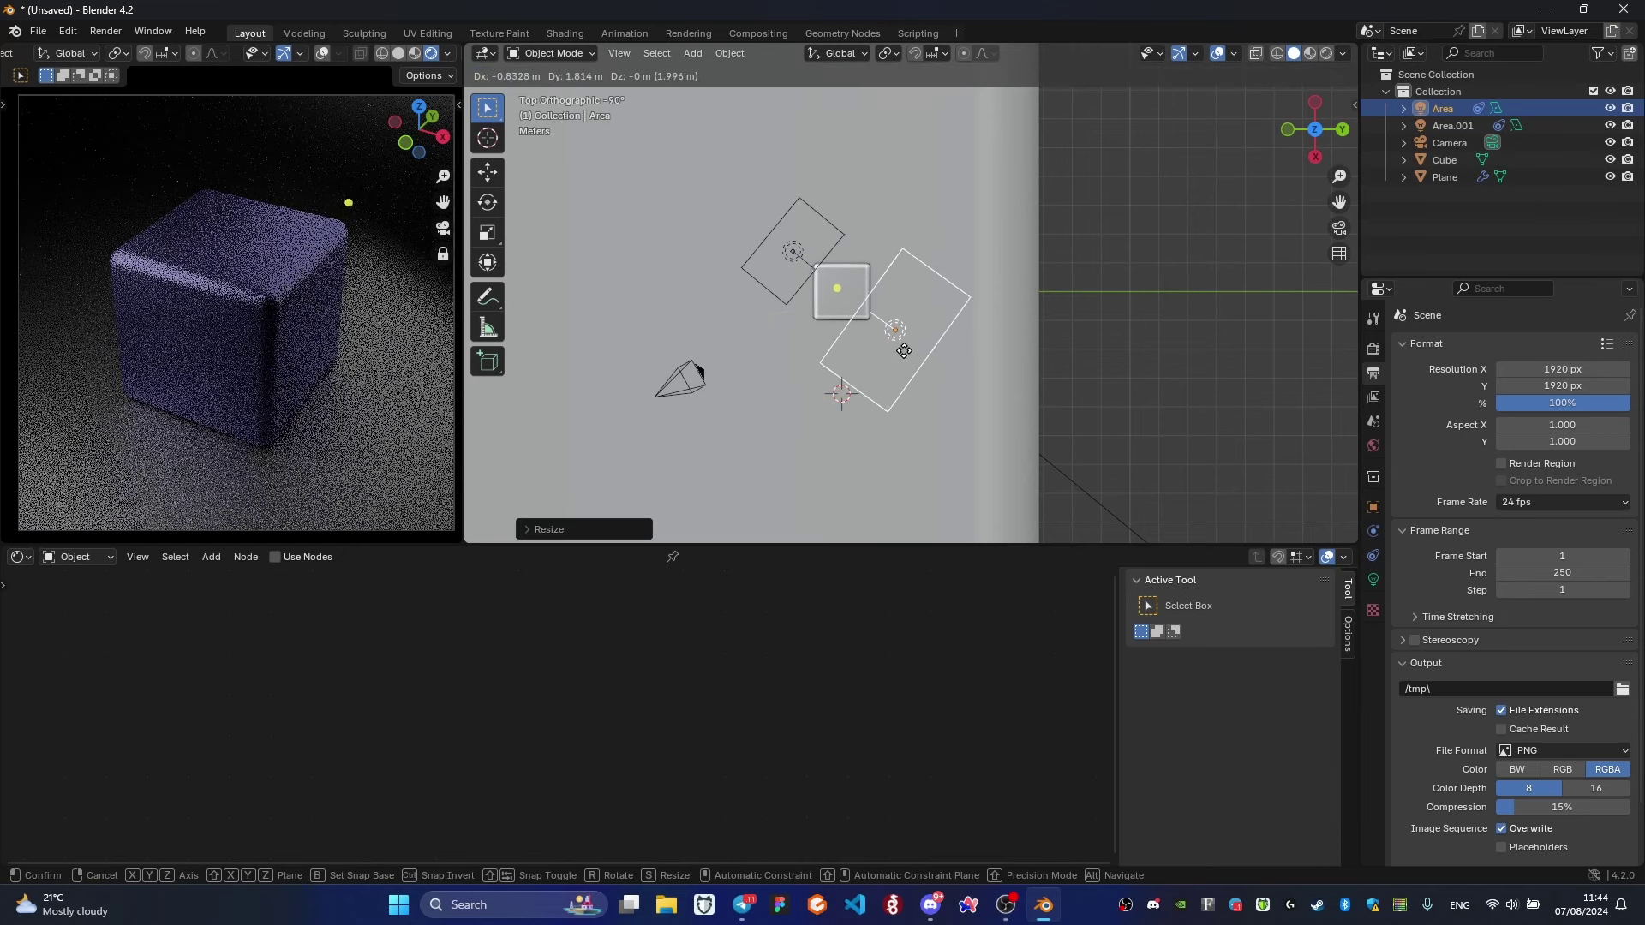
click(898, 358)
key(s)
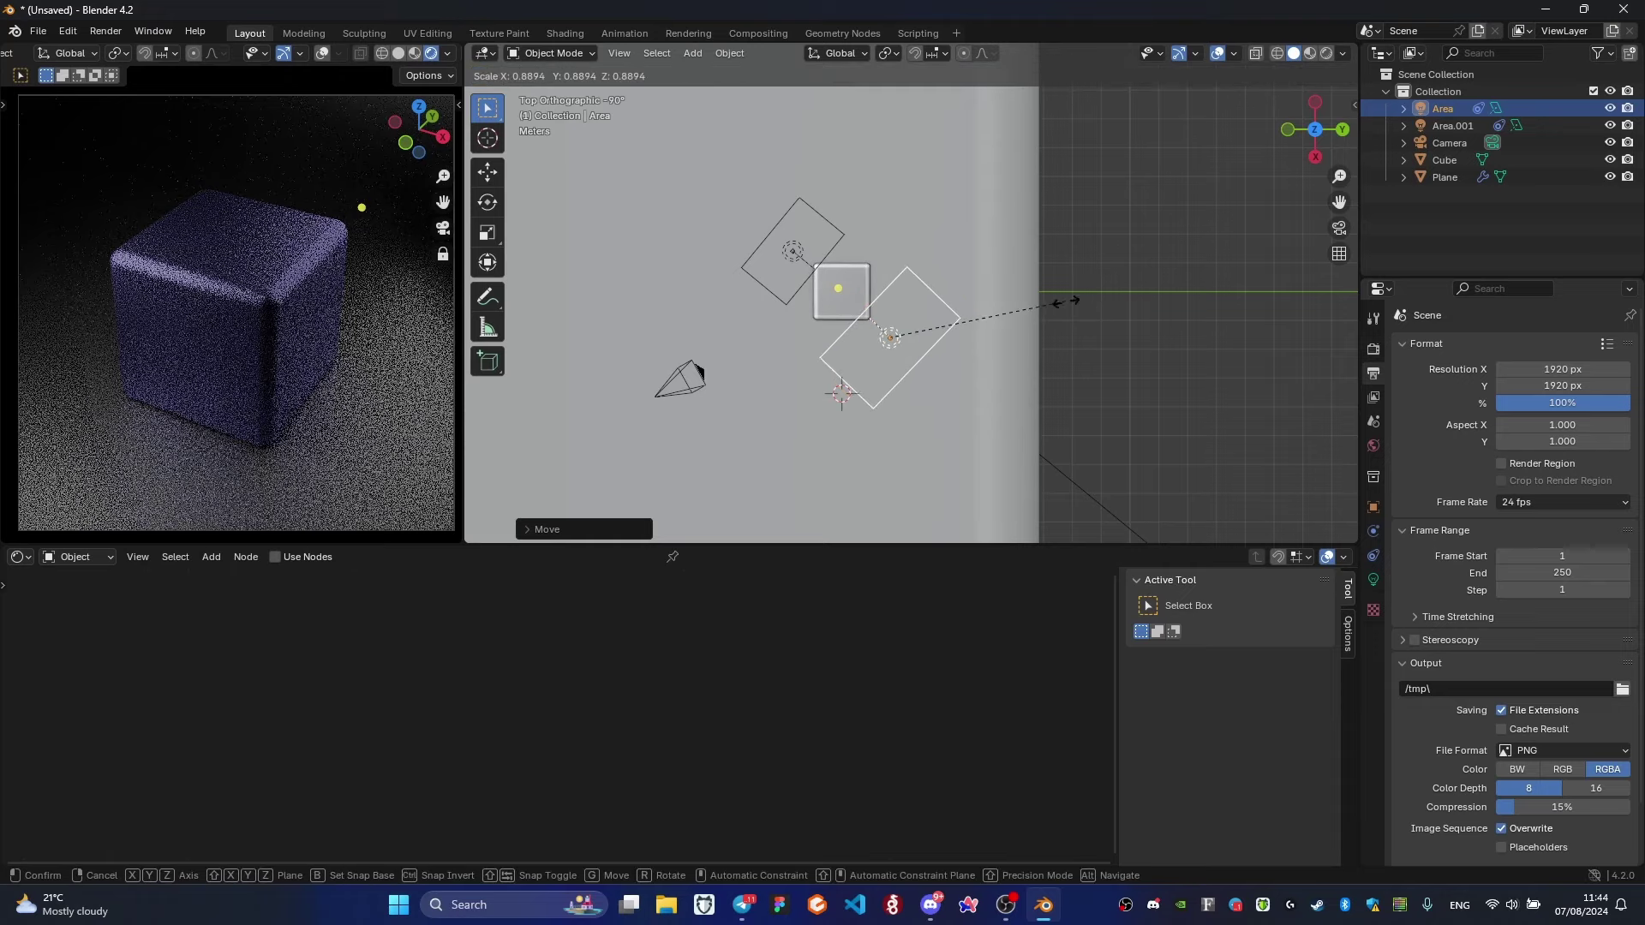
click(1050, 304)
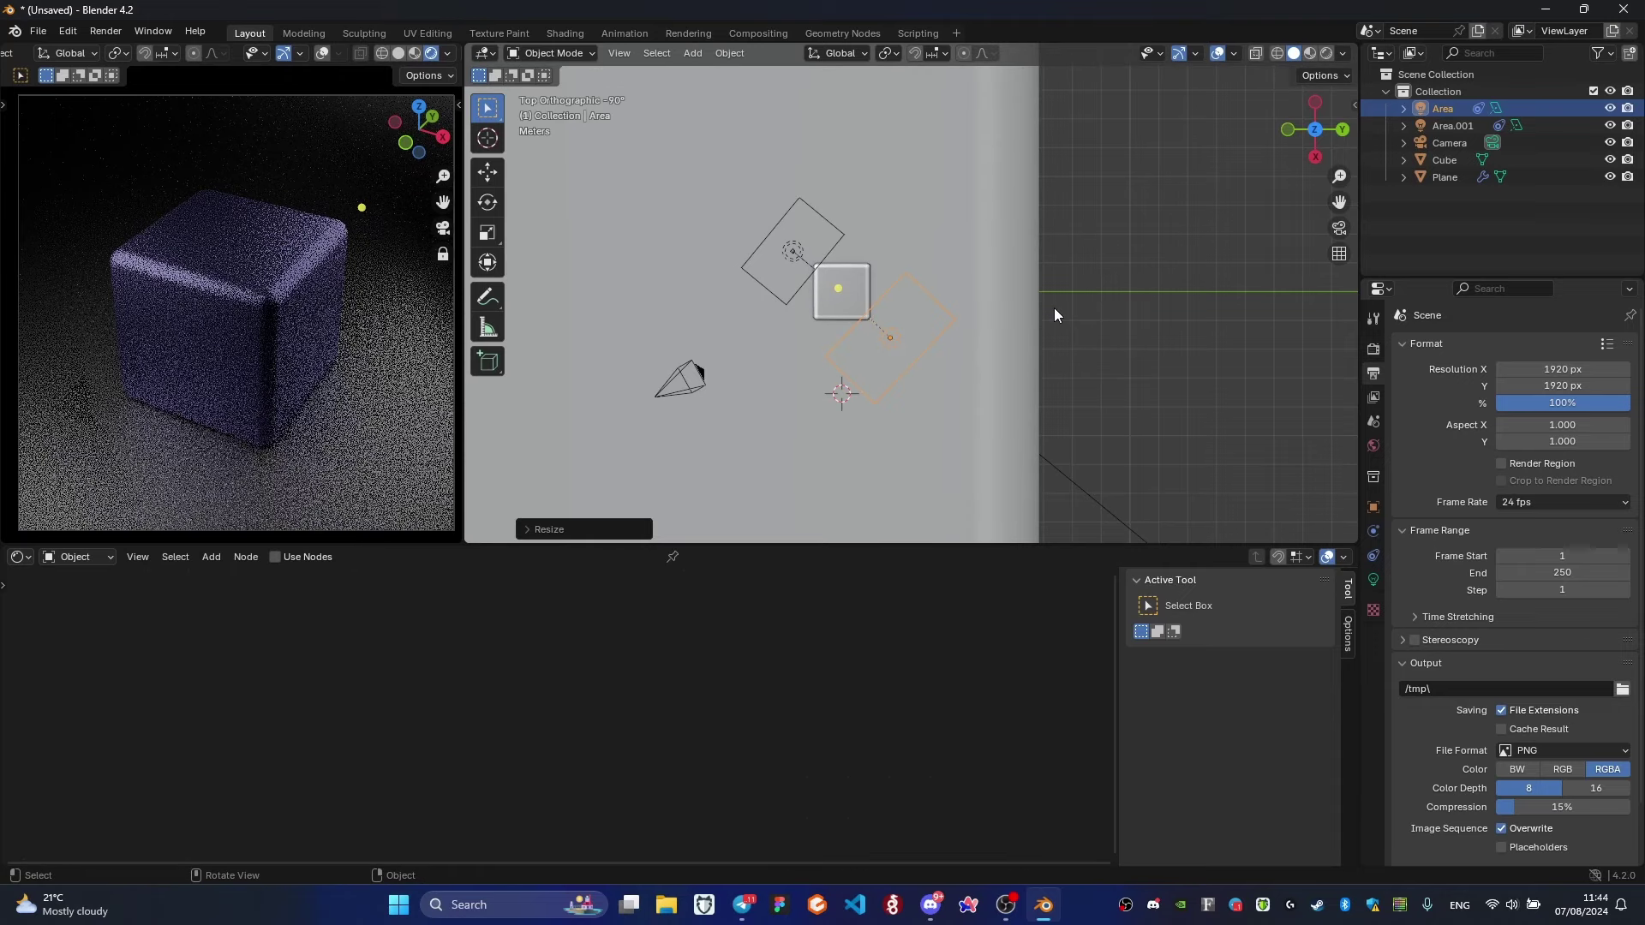
Reselect the cube and recentre the view around it.
click(857, 313)
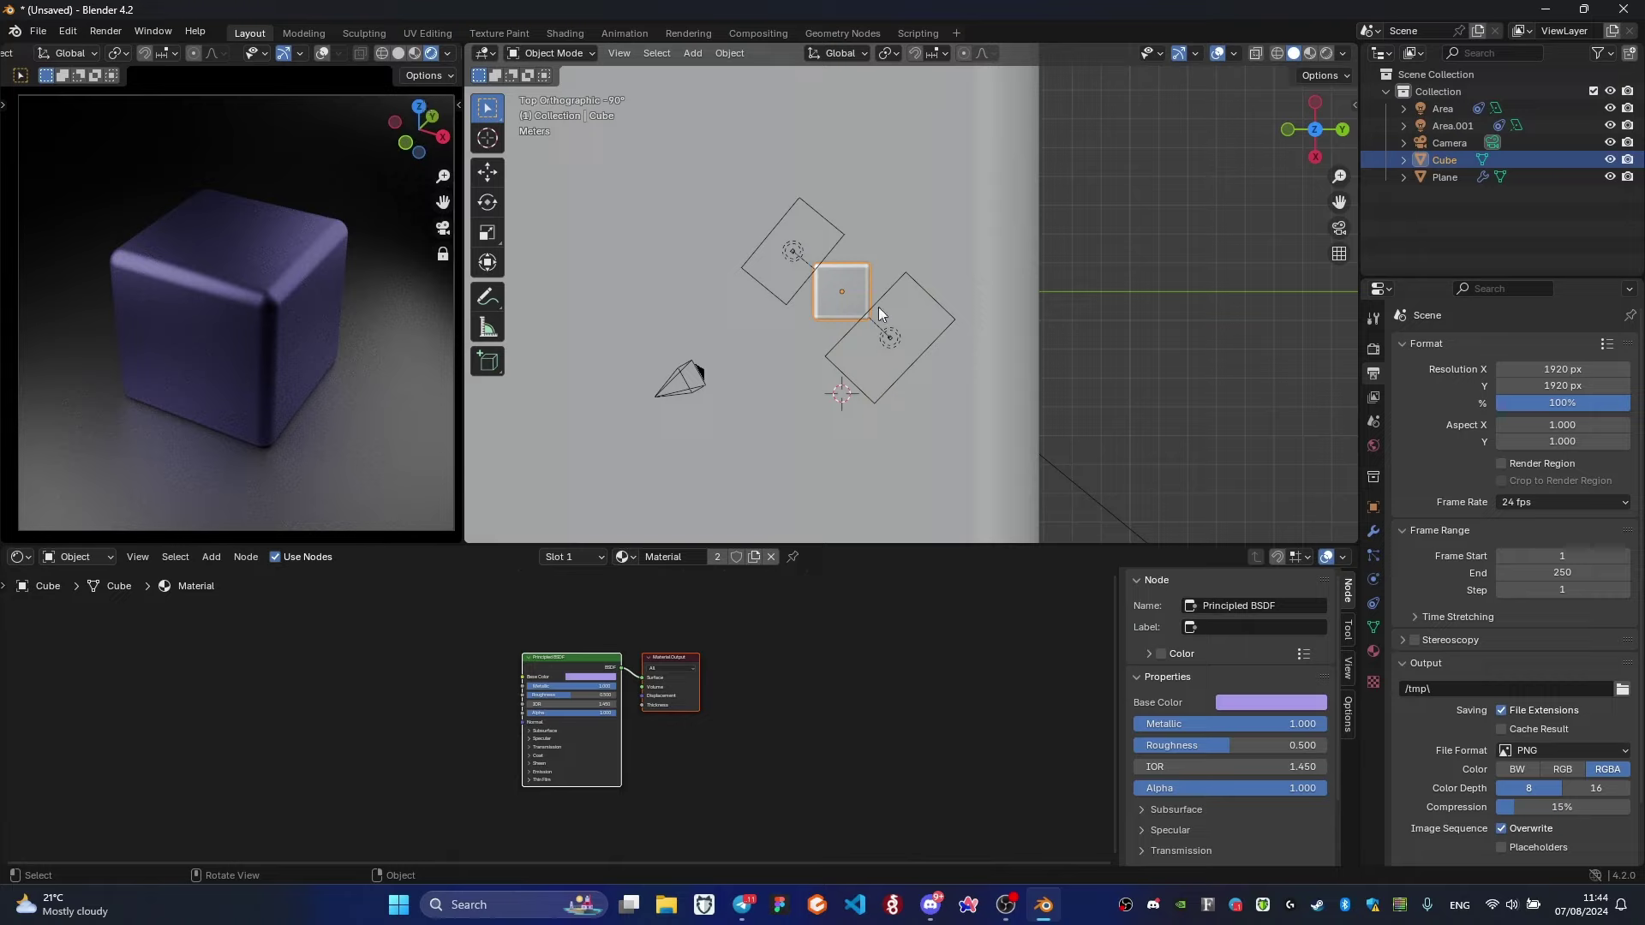
shift+middle_drag(774, 360, 816, 366)
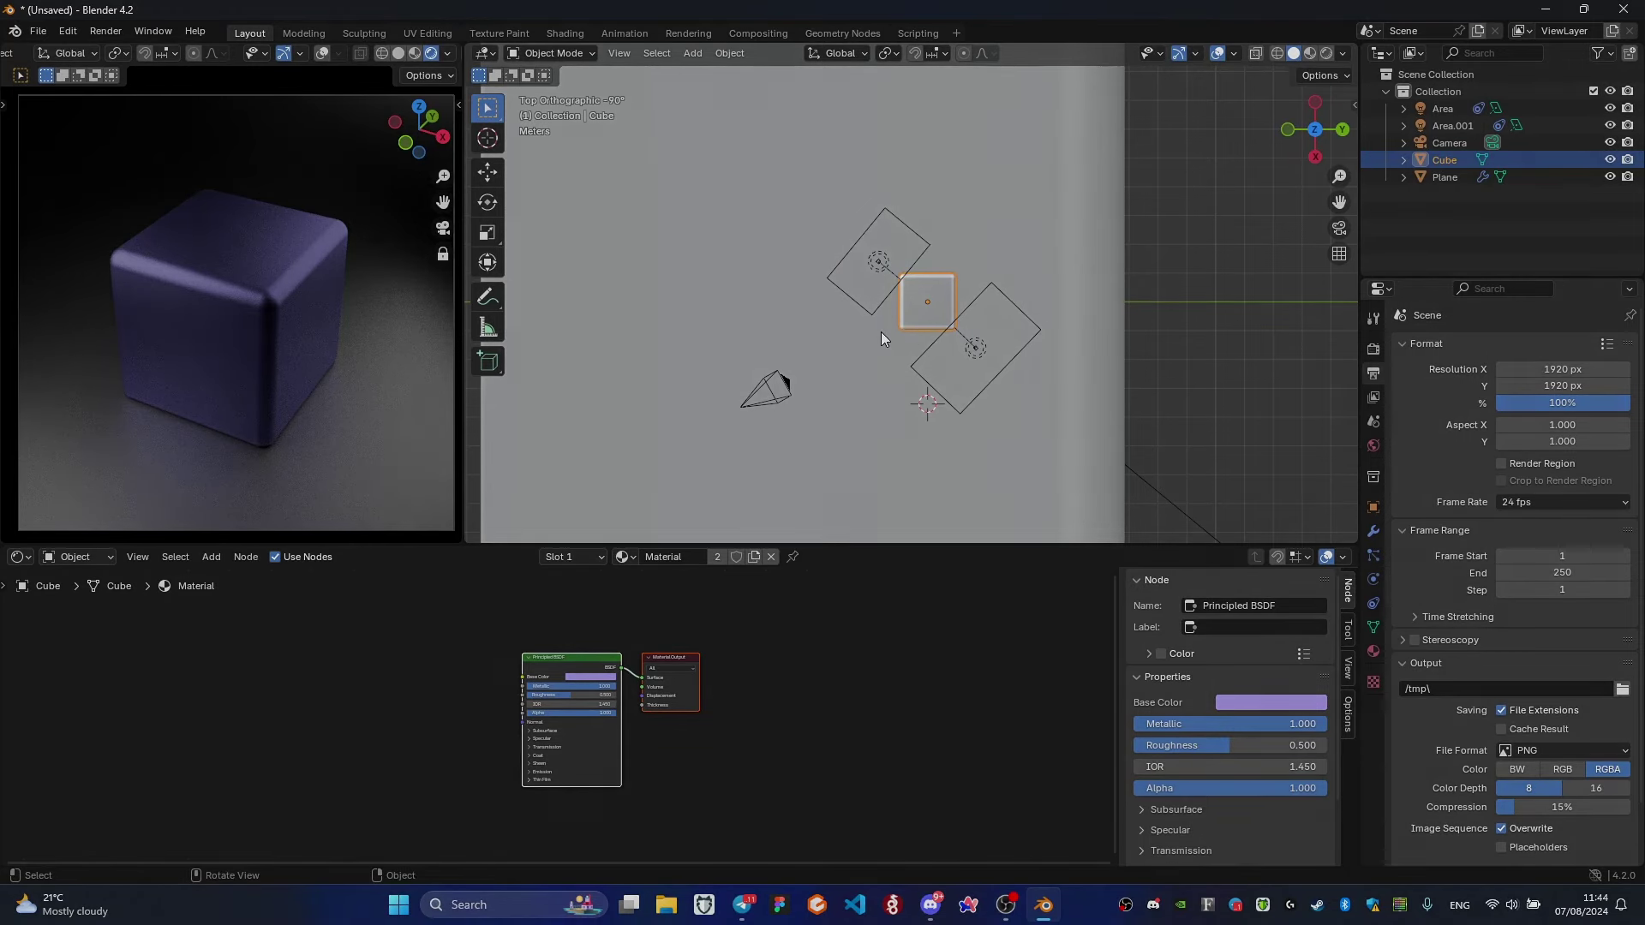
middle_drag(849, 337, 983, 281)
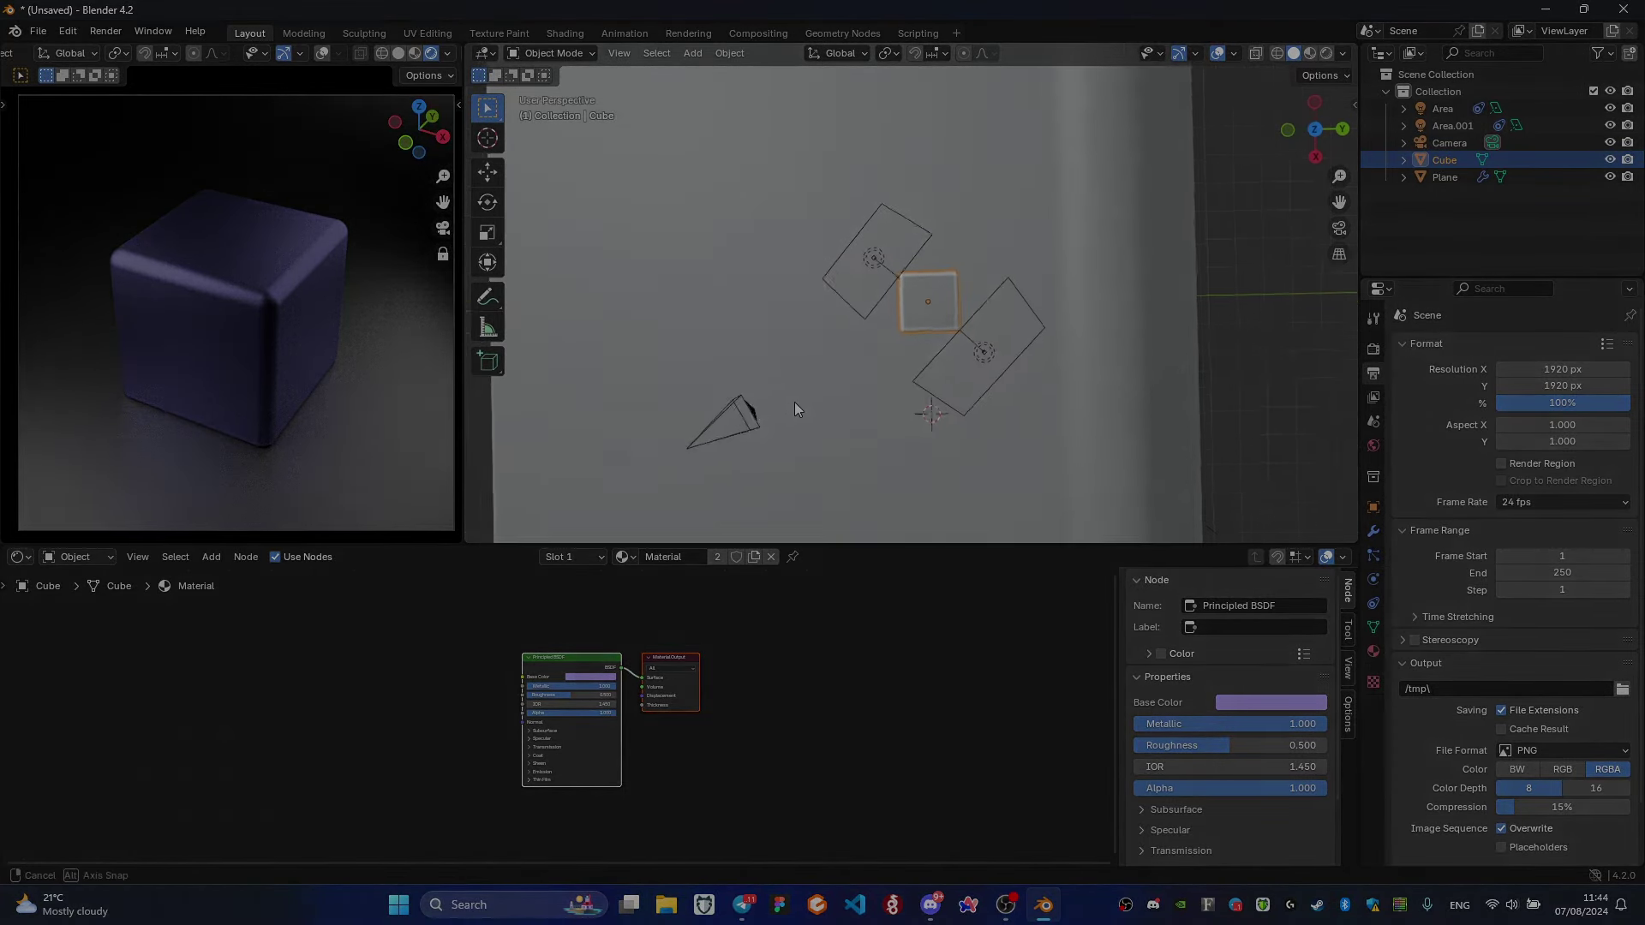